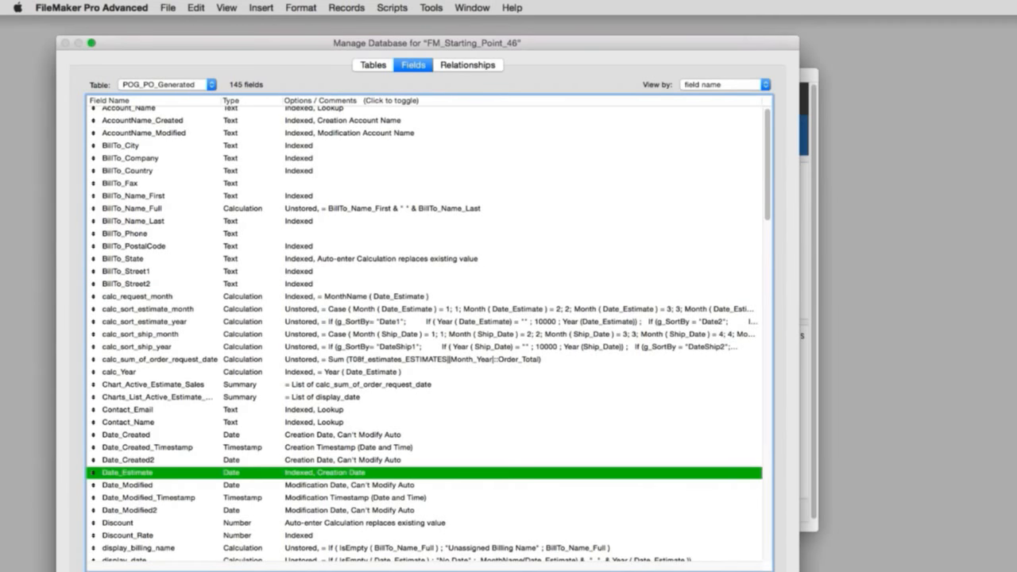
# Rename the Date_Estimate field to Date_PO in the generated purchase orders table
pyautogui.moveTo(166, 554); pyautogui.dragTo(247, 565)
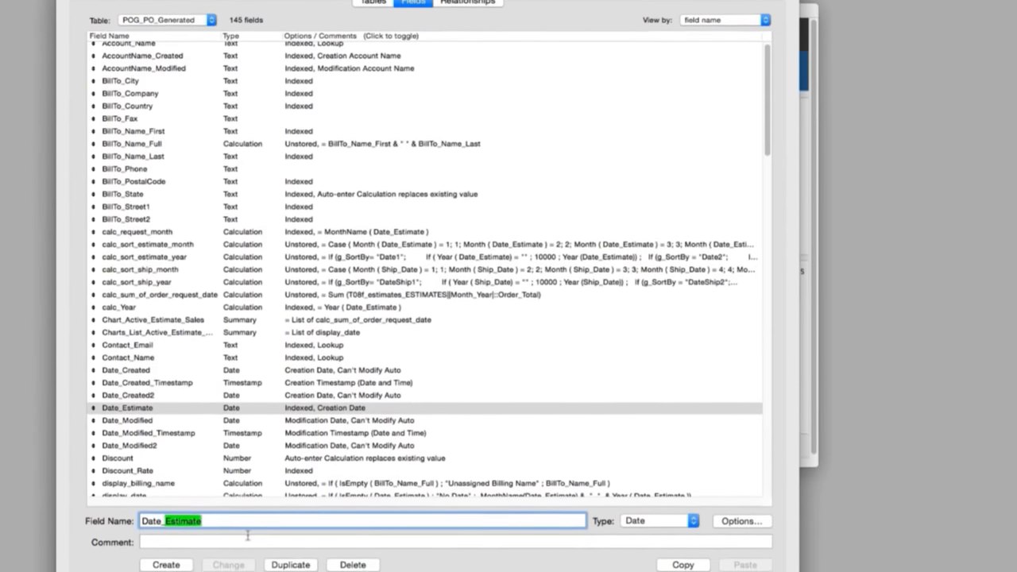
pyautogui.write('PO')
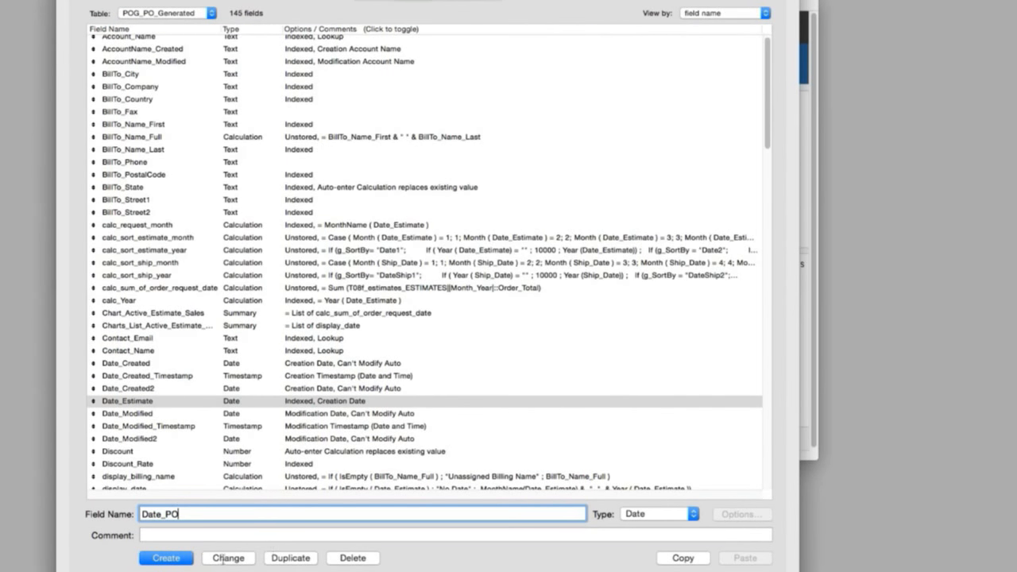
pyautogui.click(225, 559)
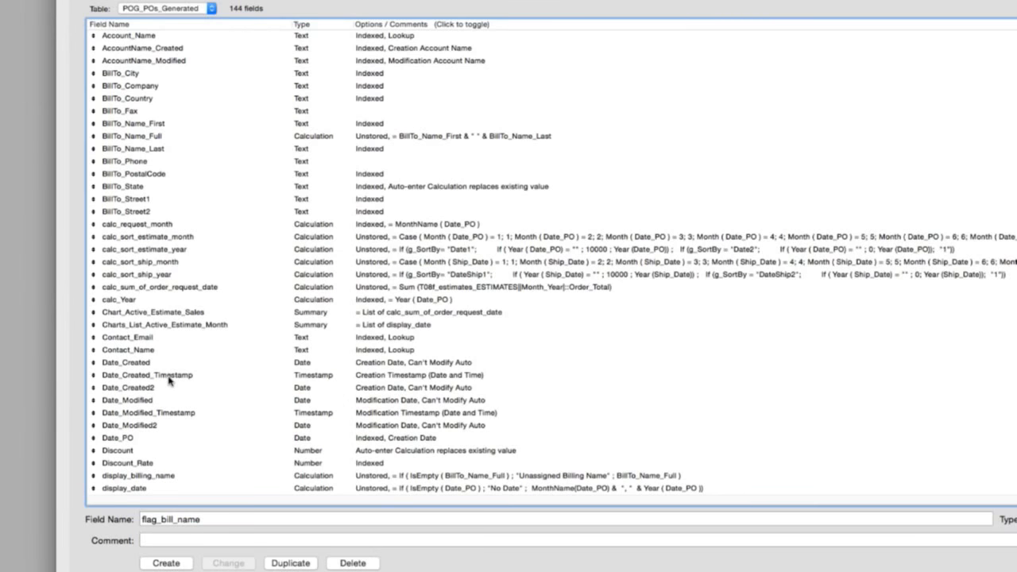
# Rename the Charts_List_Active_Estimate_Month summary field to Charts_List_Active_PO_Month
pyautogui.click(168, 328)
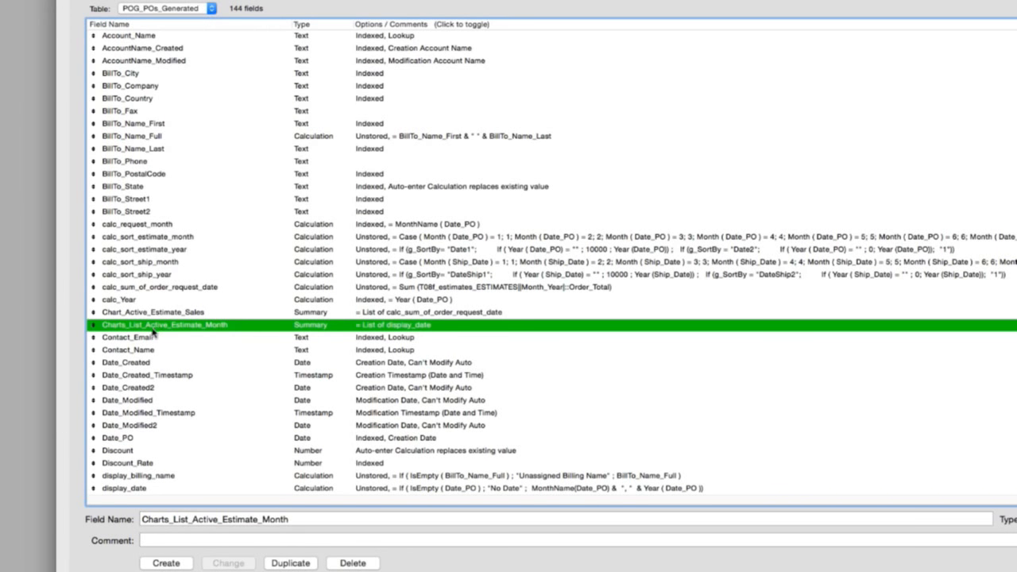
pyautogui.click(224, 519)
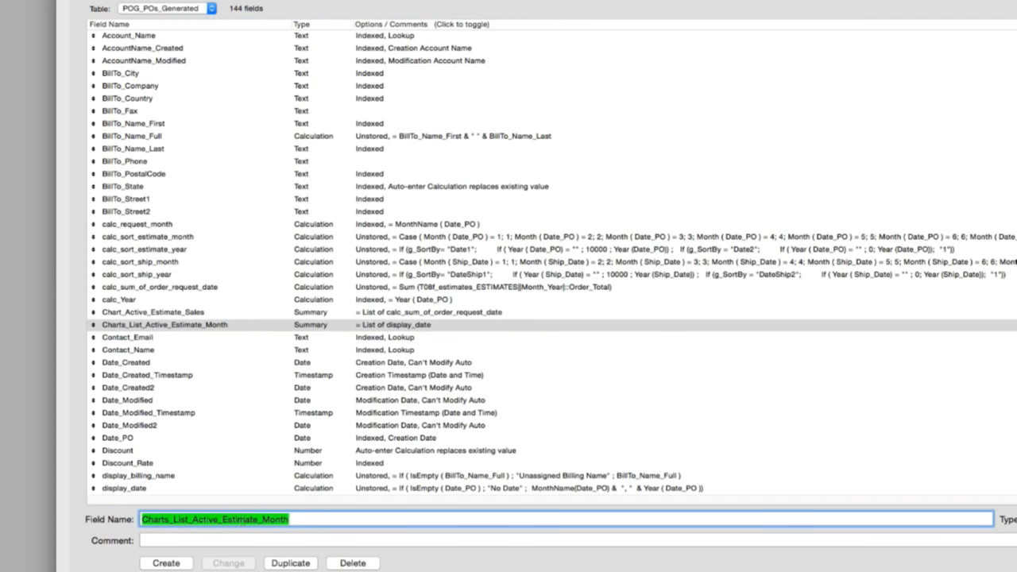
pyautogui.moveTo(259, 519); pyautogui.dragTo(223, 519)
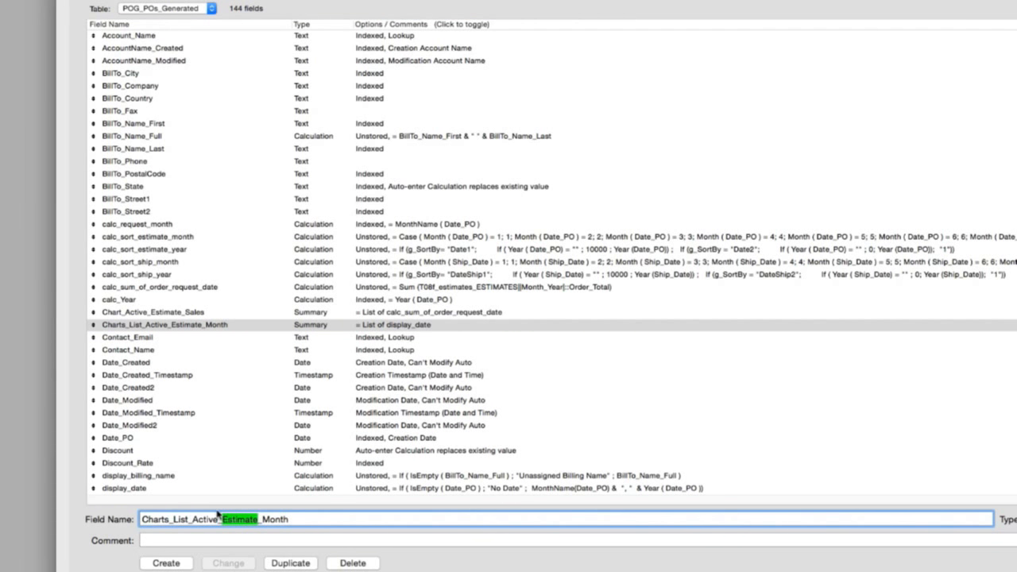
pyautogui.write('PO')
pyautogui.click(228, 563)
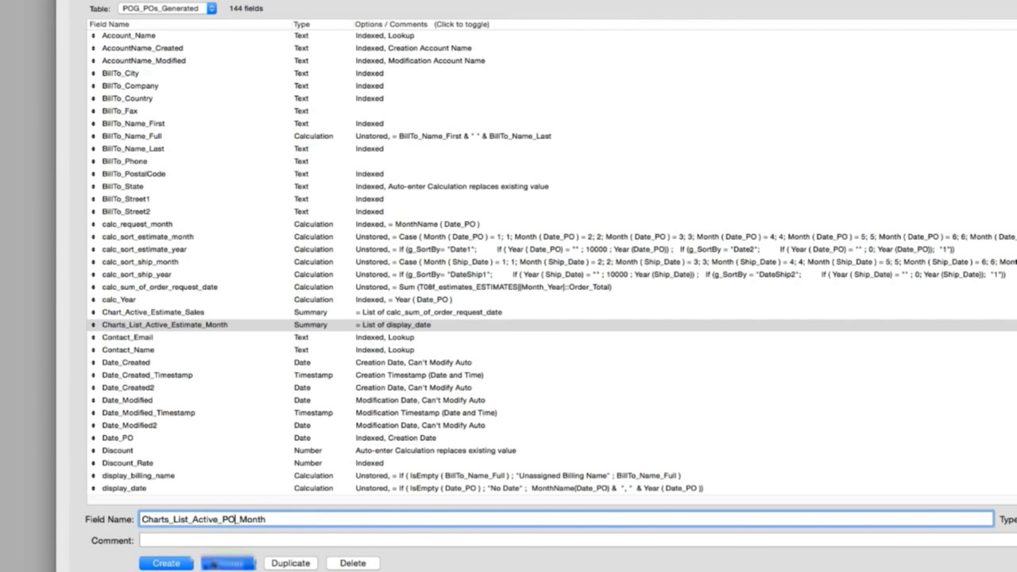
# Look through the whole POG_POs_Generated field list for remaining estimate names and references
pyautogui.scroll(-5, 183, 439)
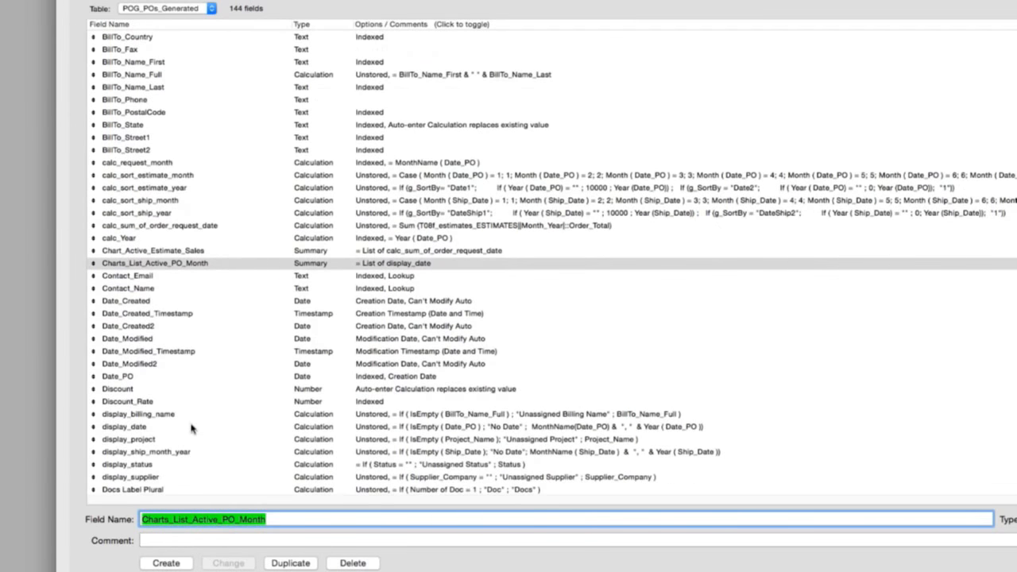
pyautogui.scroll(-7, 190, 429)
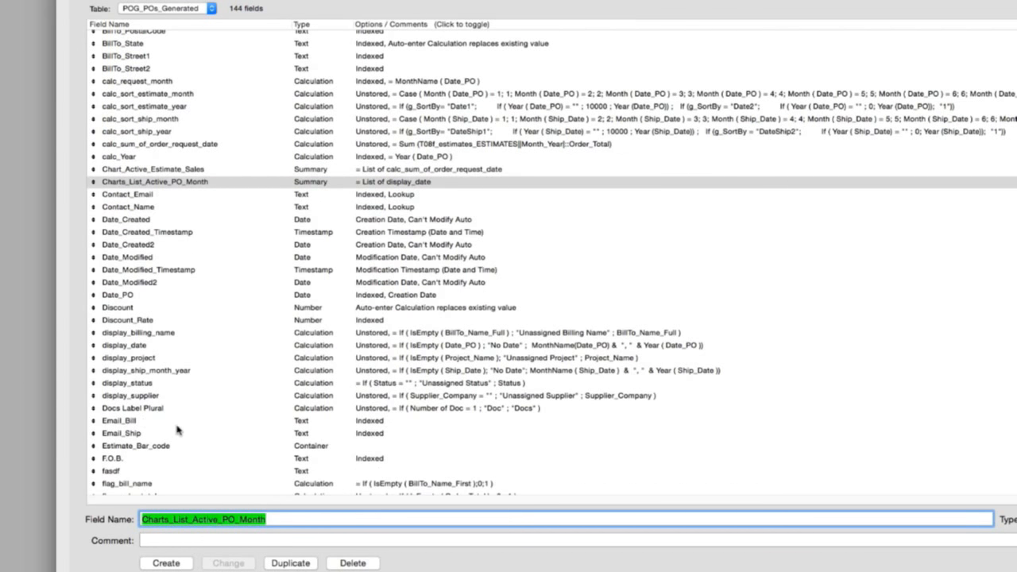
pyautogui.scroll(-4, 178, 432)
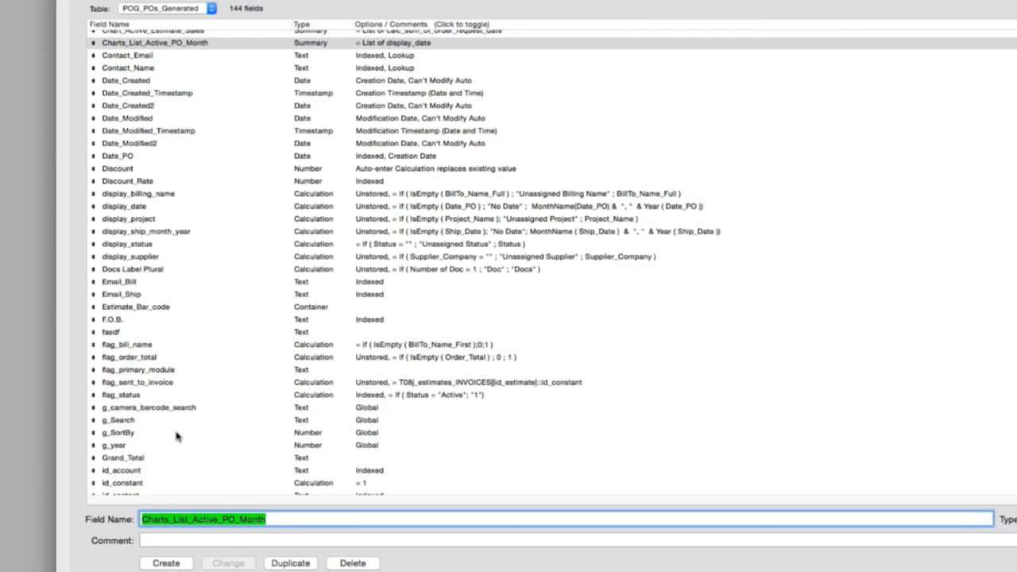
pyautogui.scroll(-11, 176, 435)
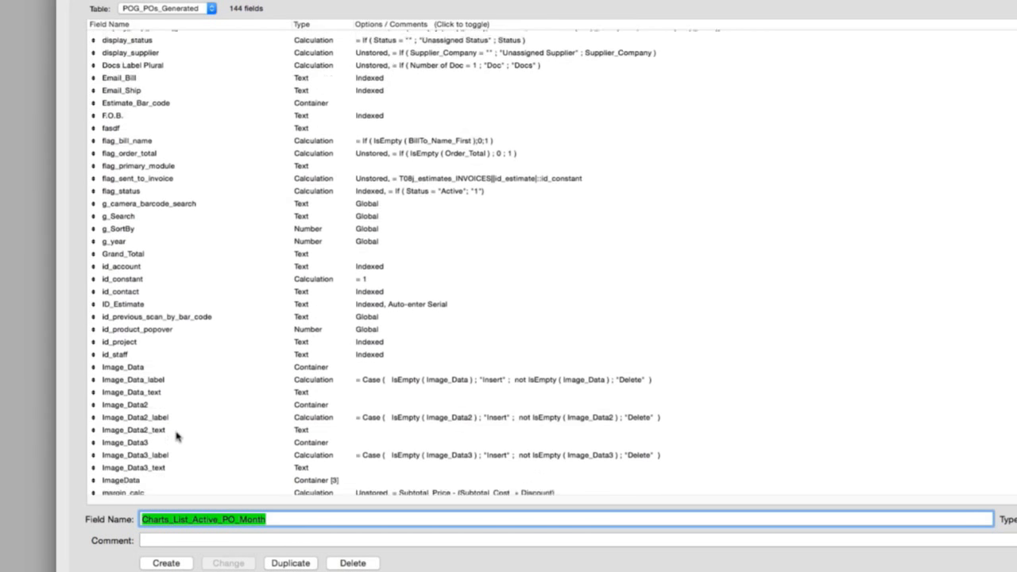
pyautogui.scroll(-11, 176, 435)
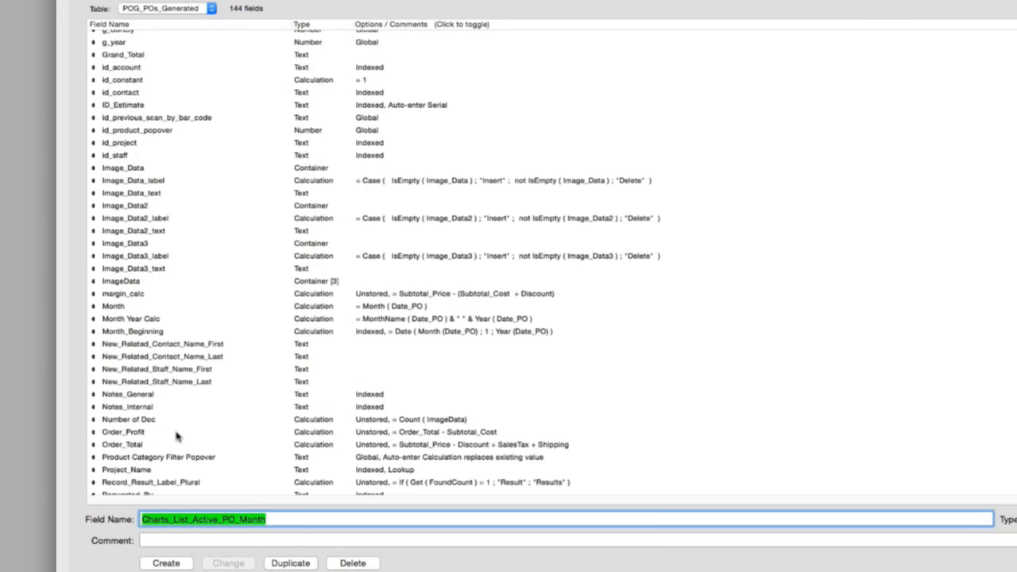
pyautogui.scroll(-6, 176, 435)
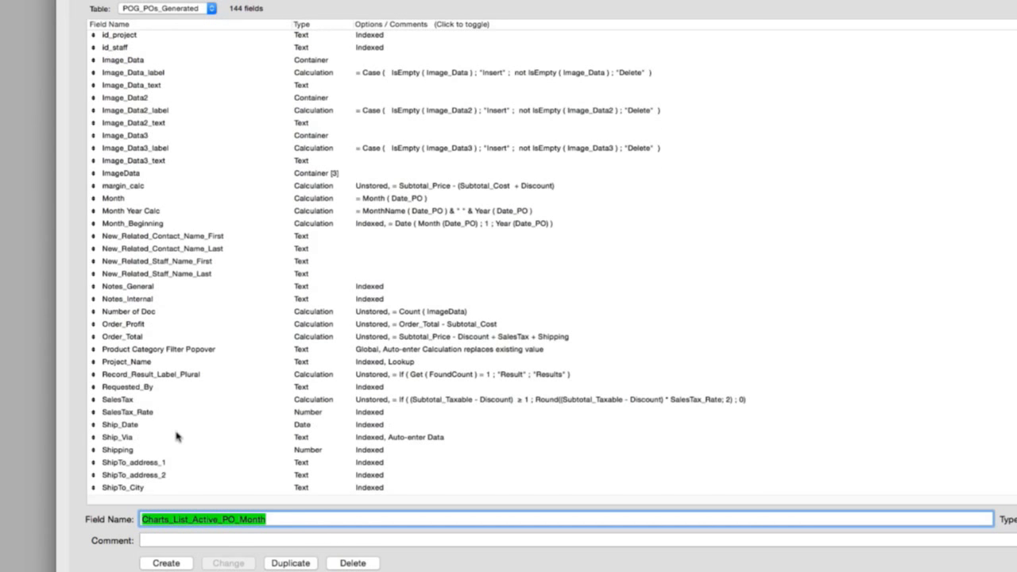
pyautogui.scroll(-7, 177, 435)
pyautogui.scroll(-14, 177, 436)
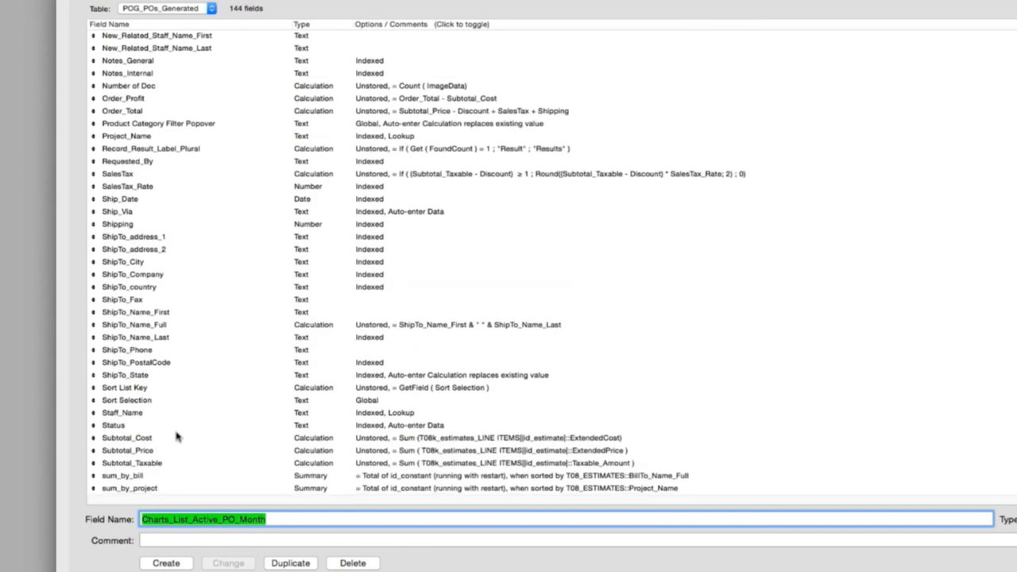
pyautogui.scroll(-10, 176, 436)
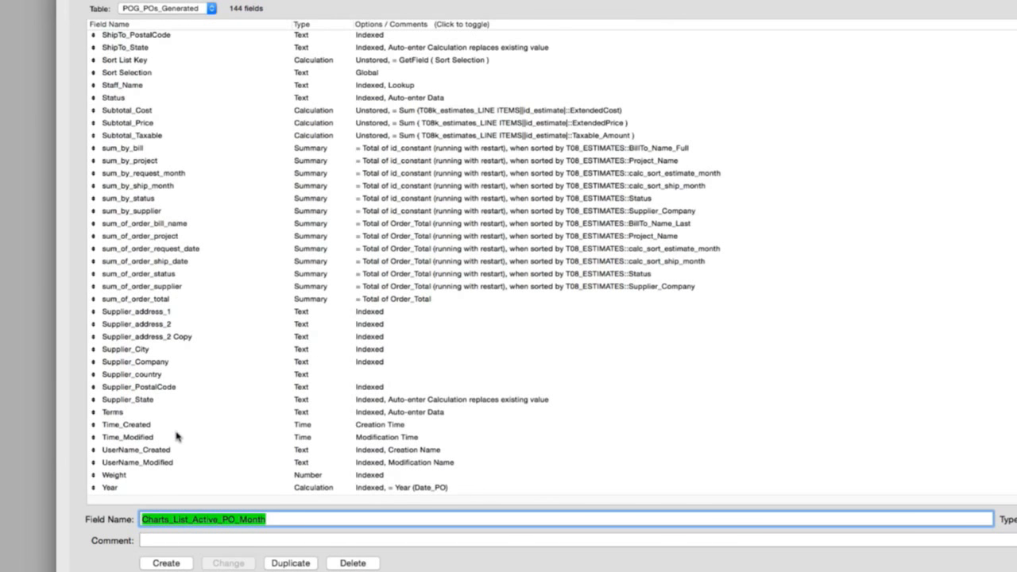
pyautogui.scroll(20, 177, 436)
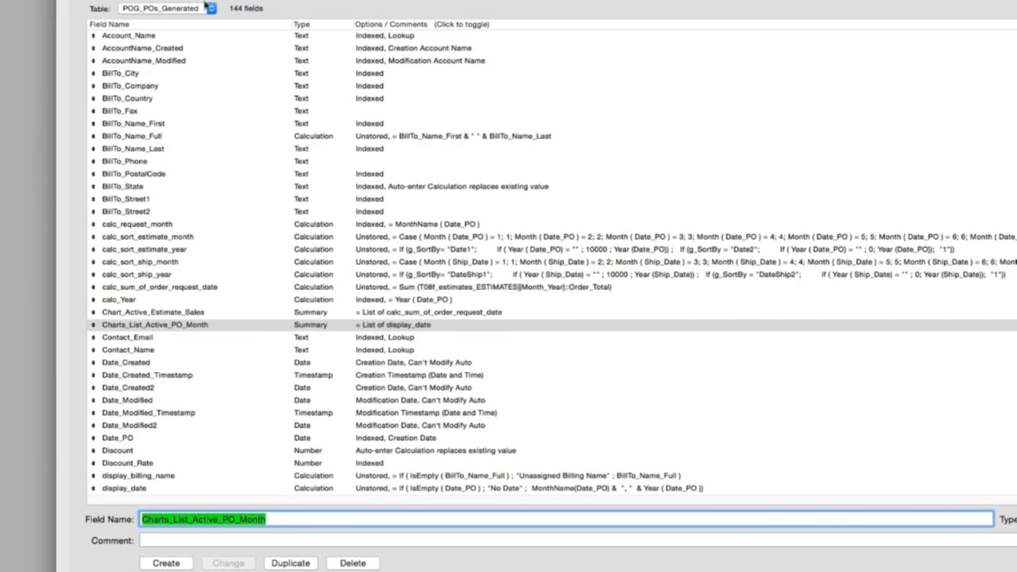
# Sort the POG_POs_Generated fields by type and review the formulas of the calculation fields
pyautogui.click(302, 24)
pyautogui.scroll(10, 413, 114)
pyautogui.scroll(-4, 435, 291)
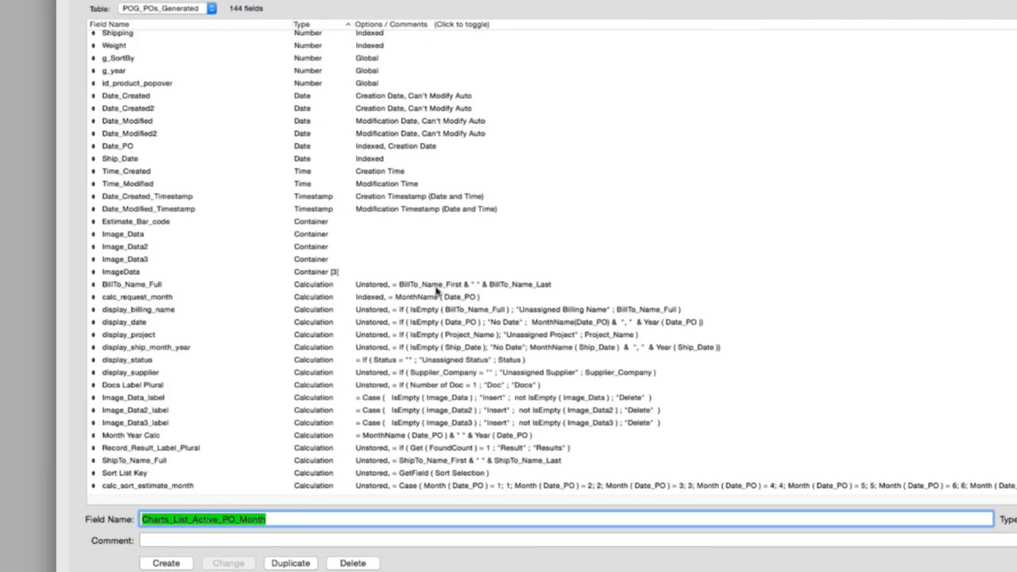
pyautogui.scroll(-2, 414, 296)
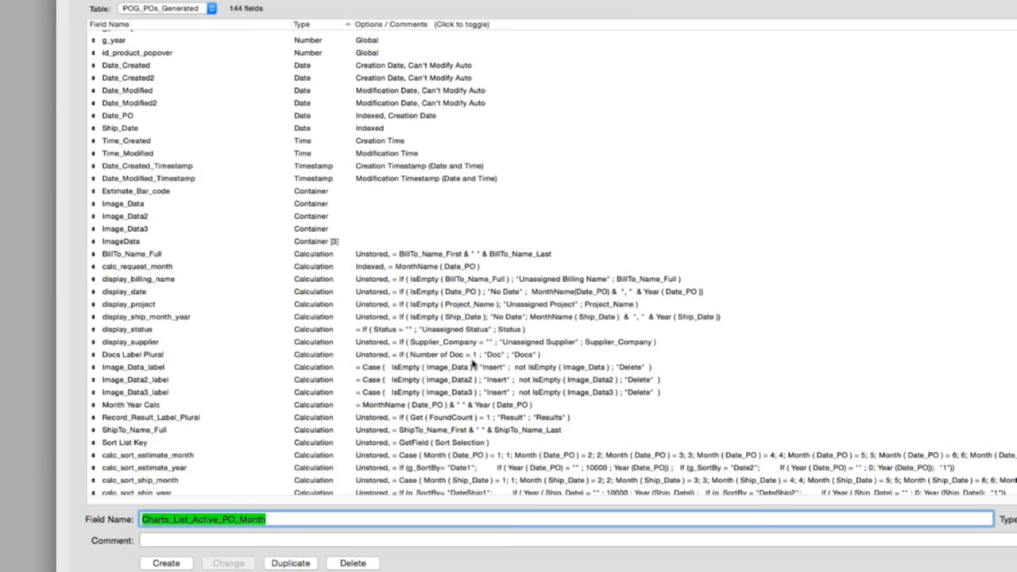
pyautogui.scroll(-3, 517, 370)
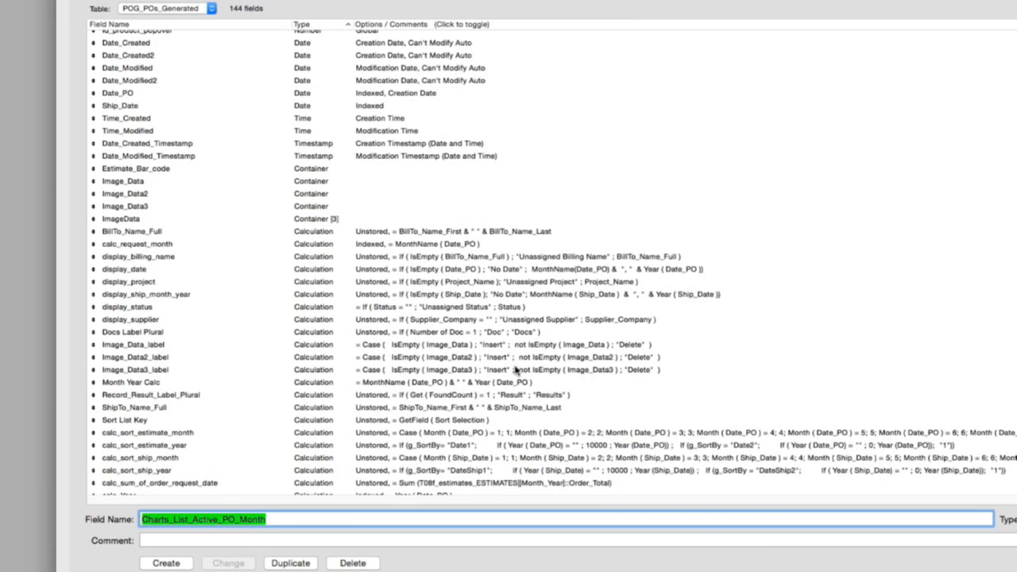
pyautogui.scroll(-1, 517, 370)
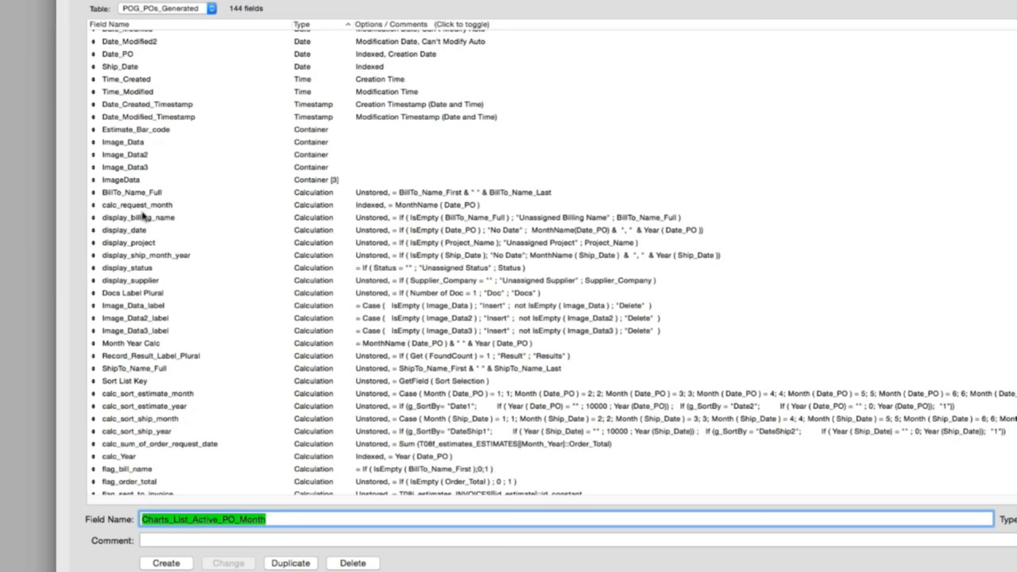
pyautogui.scroll(-3, 143, 215)
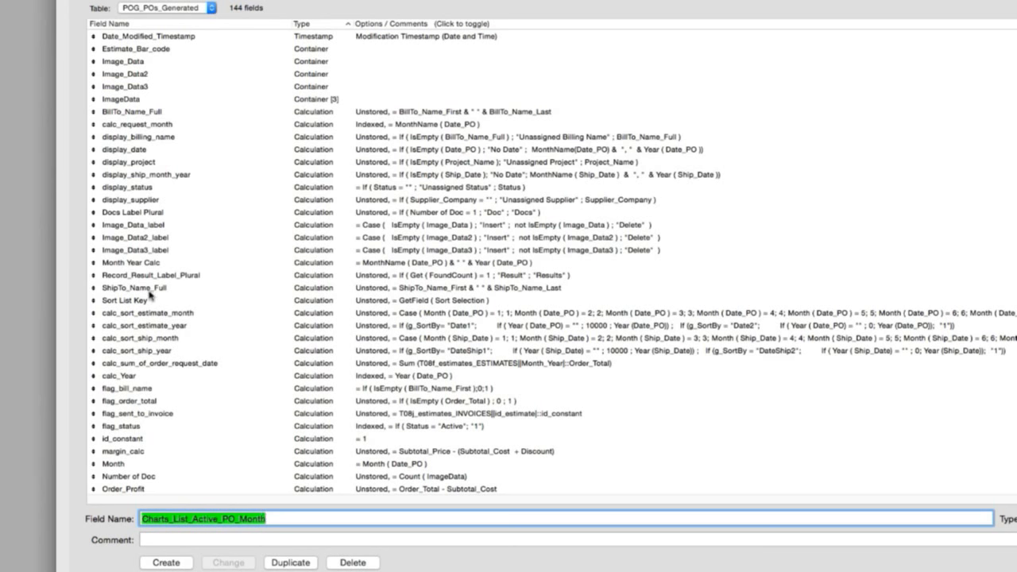
# Rename the calc_sort_estimate_month calculation field to calc_sort_PO_month
pyautogui.click(166, 313)
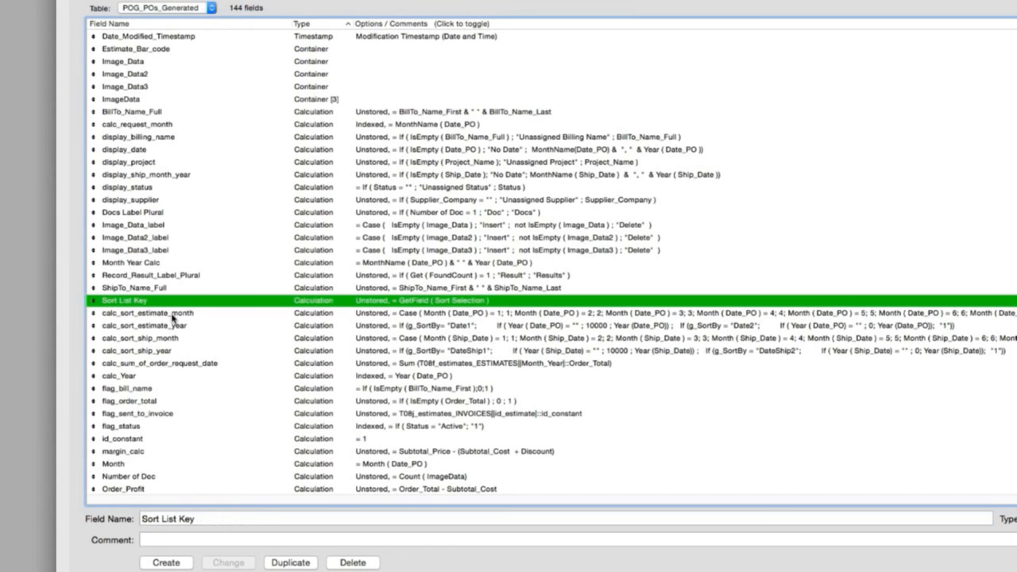
pyautogui.click(214, 519)
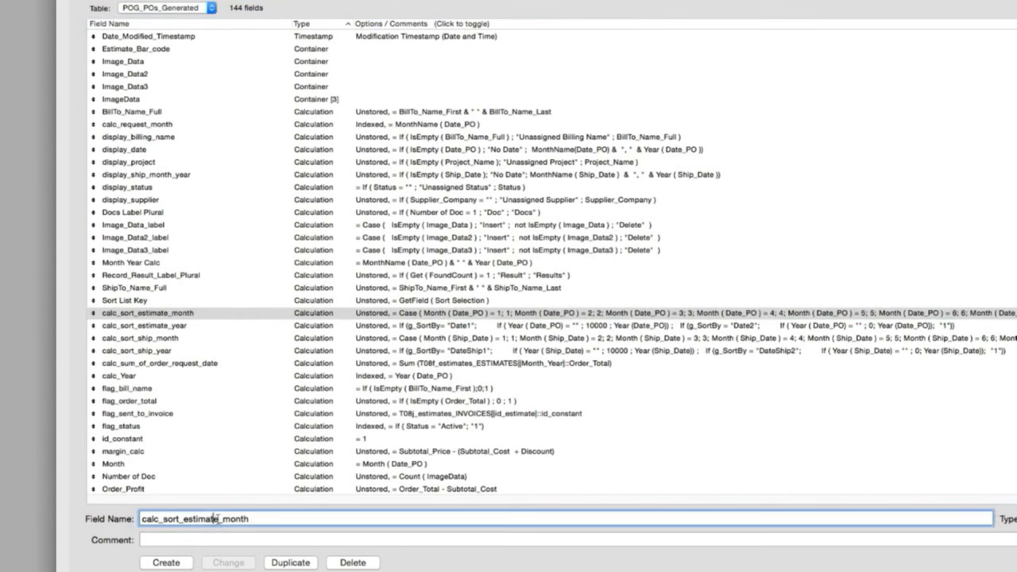
pyautogui.press('BackSpace')
pyautogui.press('BackSpace')
pyautogui.press('BackSpace')
pyautogui.press('BackSpace')
pyautogui.press('BackSpace')
pyautogui.press('BackSpace')
pyautogui.press('BackSpace')
pyautogui.press('BackSpace')
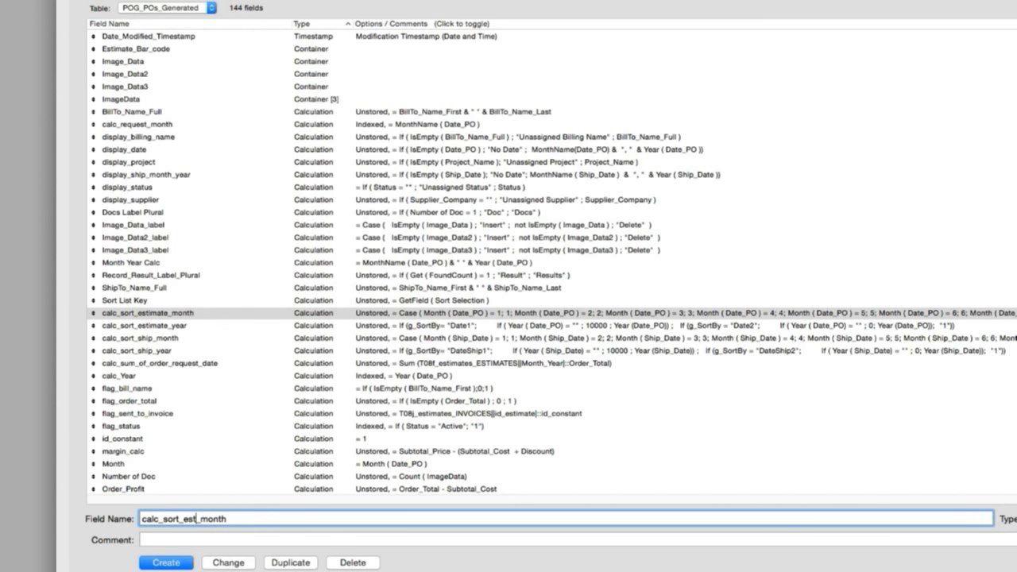
pyautogui.write('PO')
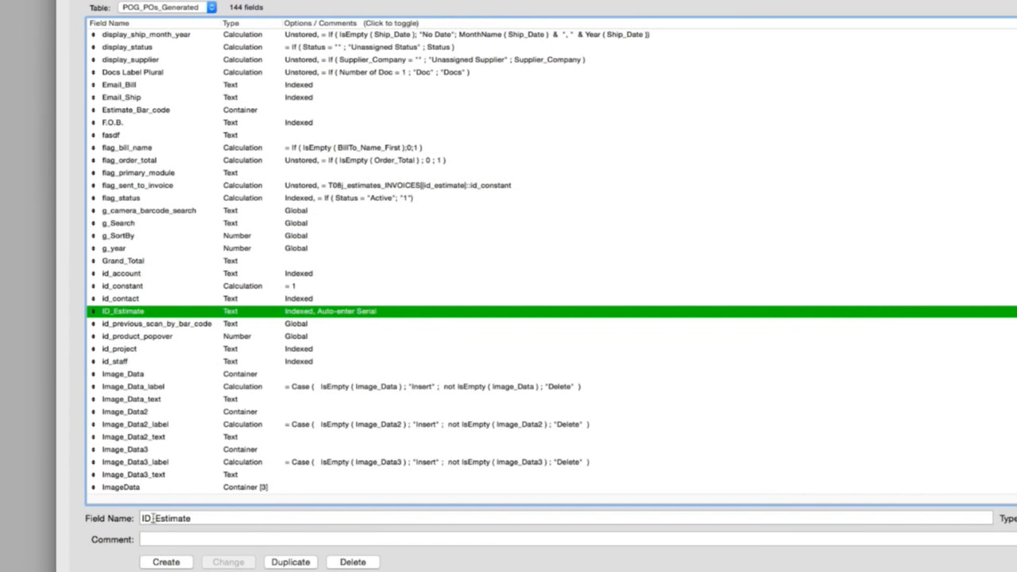
# Rename the ID_Estimate field of the POG_POs_Generated table to ID_PO
pyautogui.moveTo(155, 519); pyautogui.dragTo(191, 518)
pyautogui.write('PO')
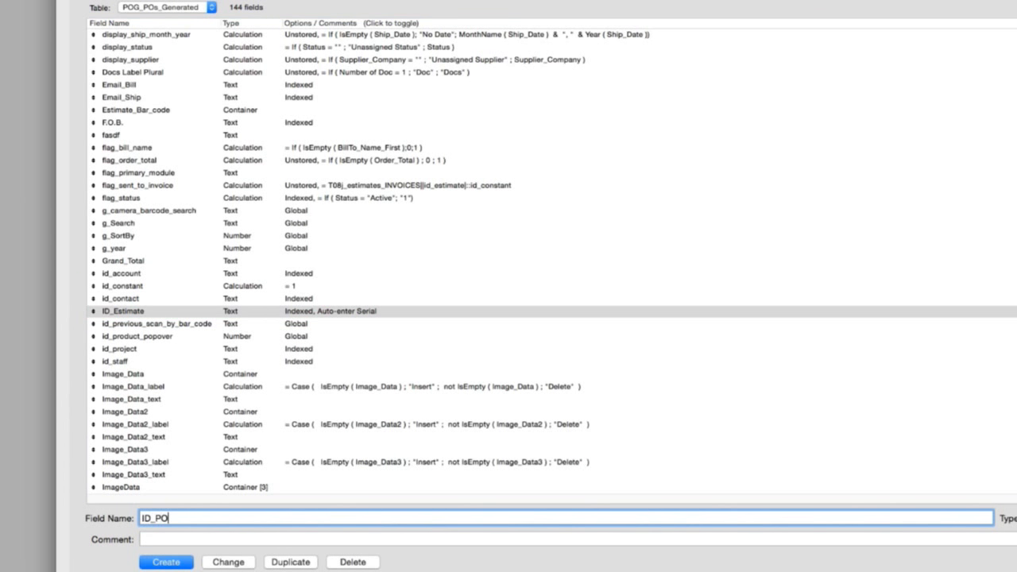
pyautogui.click(231, 562)
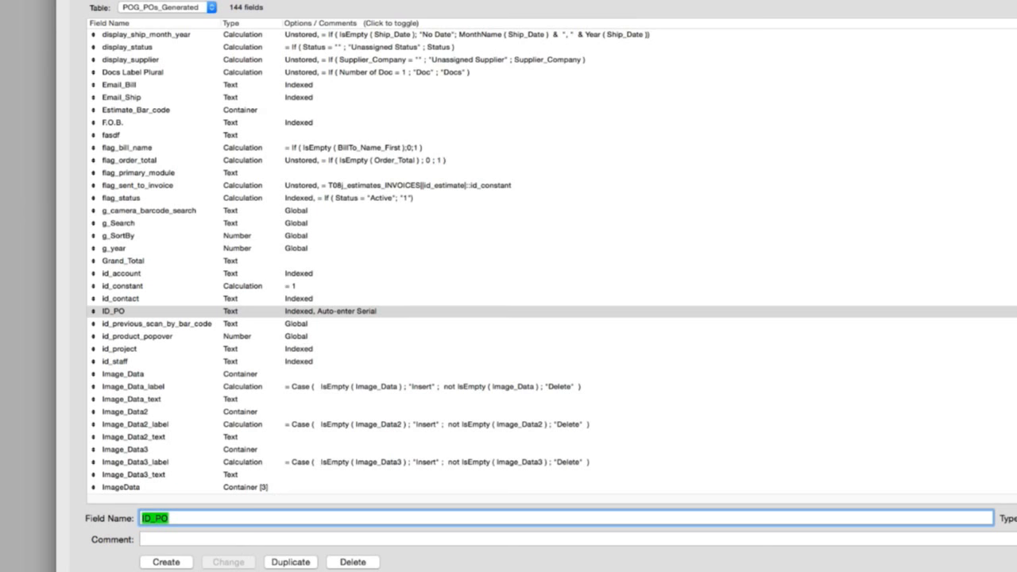
# Change the prefix of the ID_PO field's auto-enter serial number to POG and apply the field options
pyautogui.click(1016, 518)
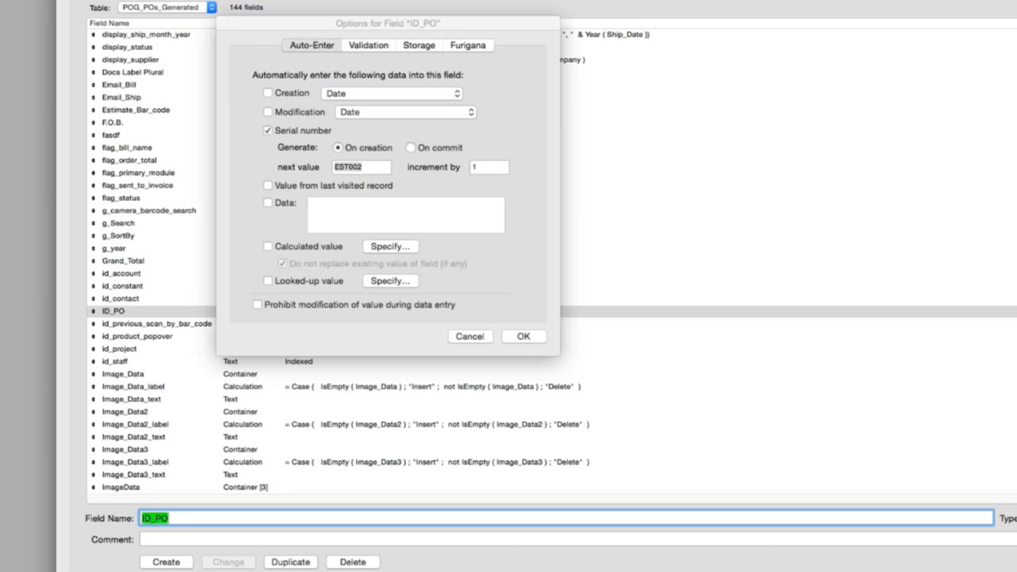
pyautogui.click(347, 170)
pyautogui.press('BackSpace')
pyautogui.press('BackSpace')
pyautogui.press('BackSpace')
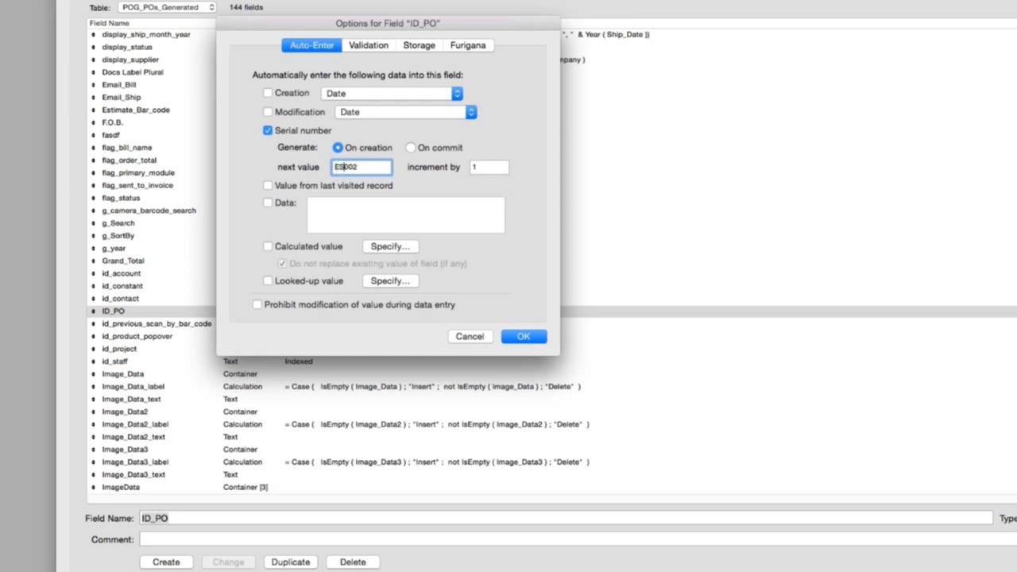
pyautogui.write('POG')
pyautogui.moveTo(373, 166); pyautogui.dragTo(320, 165)
pyautogui.click(523, 338)
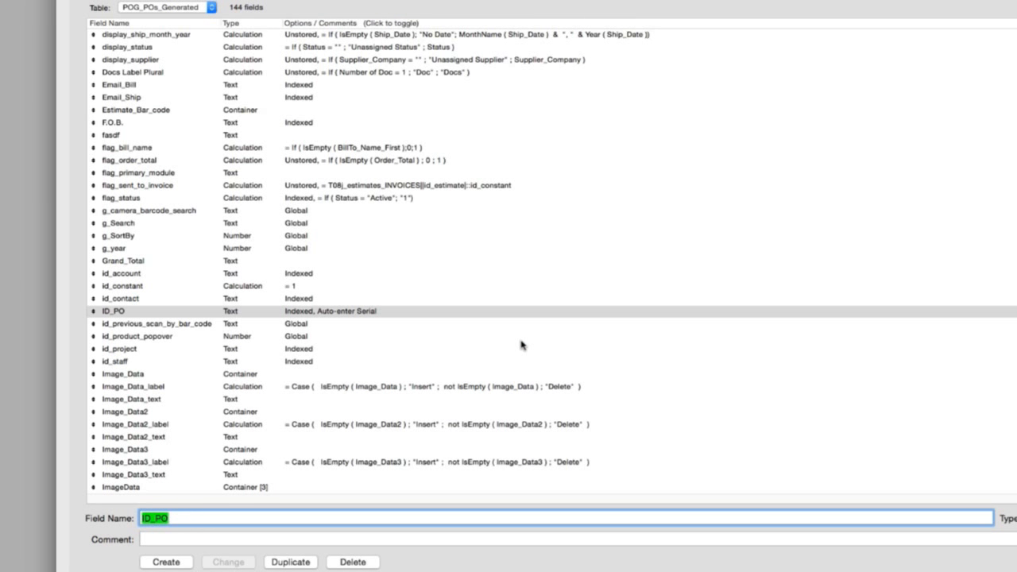
# Check the remaining fields of the table and switch to the fields of the POLI_POs_Line_Items table
pyautogui.scroll(-6, 668, 380)
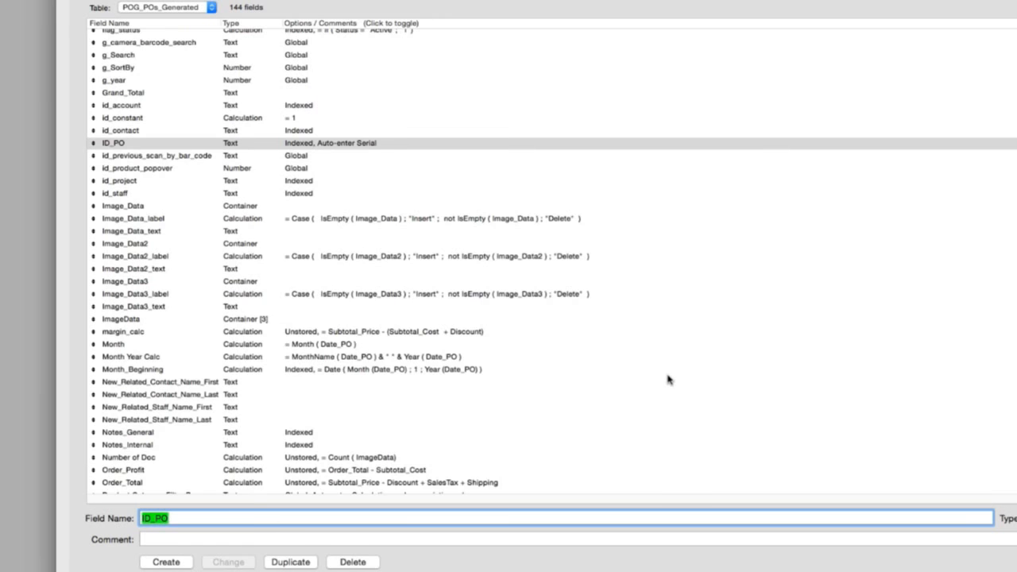
pyautogui.scroll(-3, 668, 380)
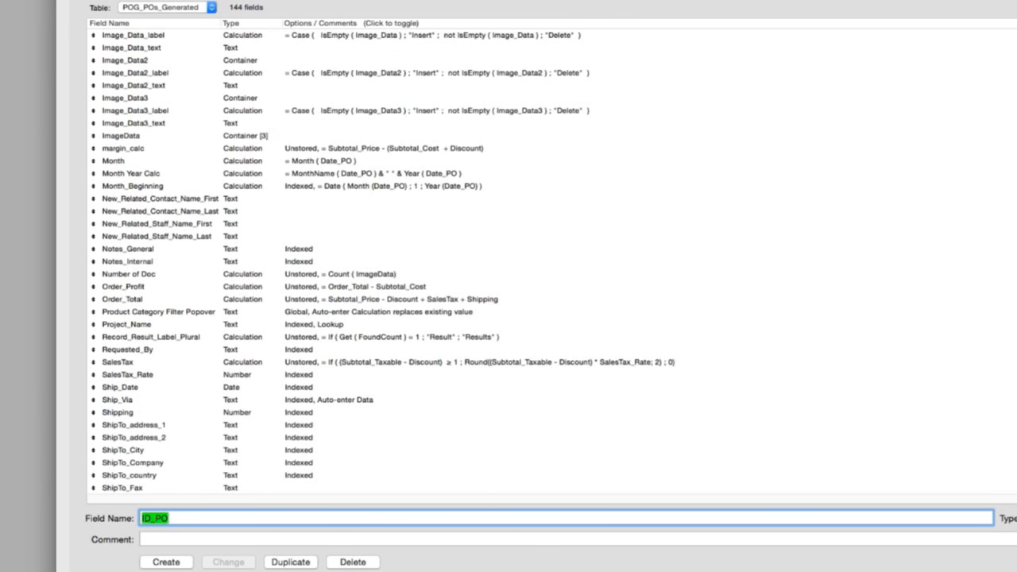
pyautogui.click(158, 12)
pyautogui.click(158, 17)
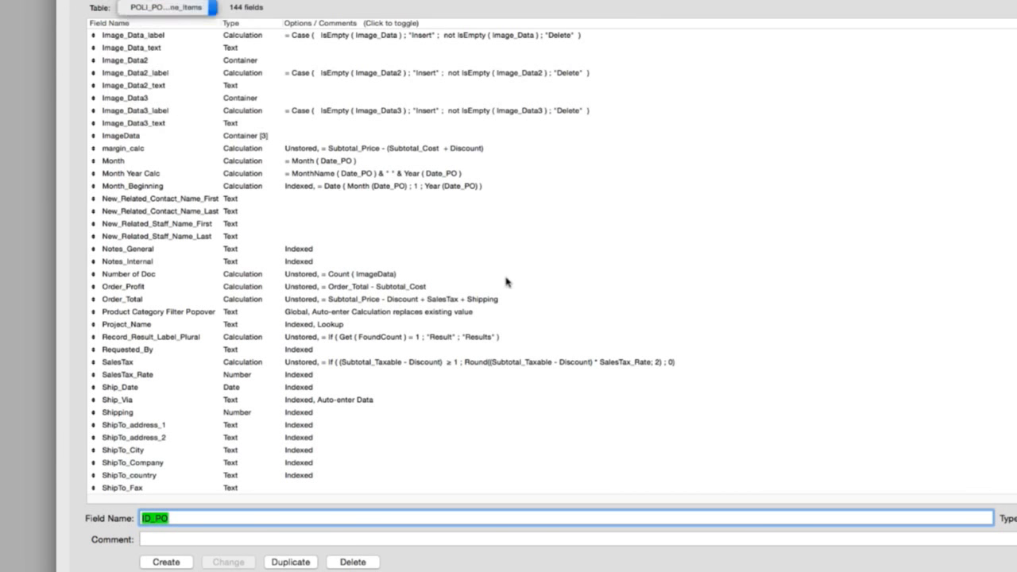
# Rename the id_estimate field of the POLI_POs_Line_Items table to id_PO
pyautogui.click(117, 200)
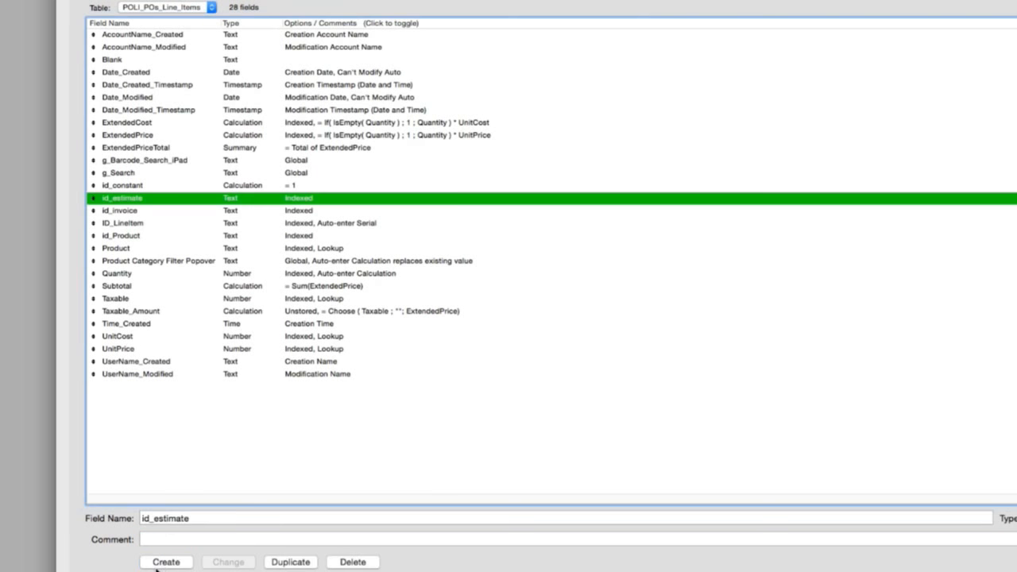
pyautogui.moveTo(154, 518); pyautogui.dragTo(253, 521)
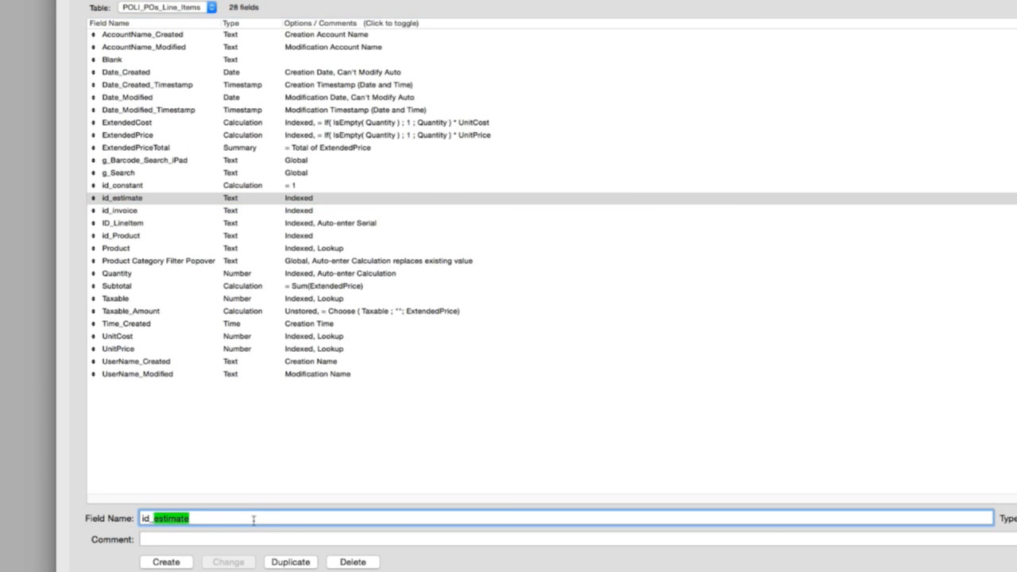
pyautogui.write('PO')
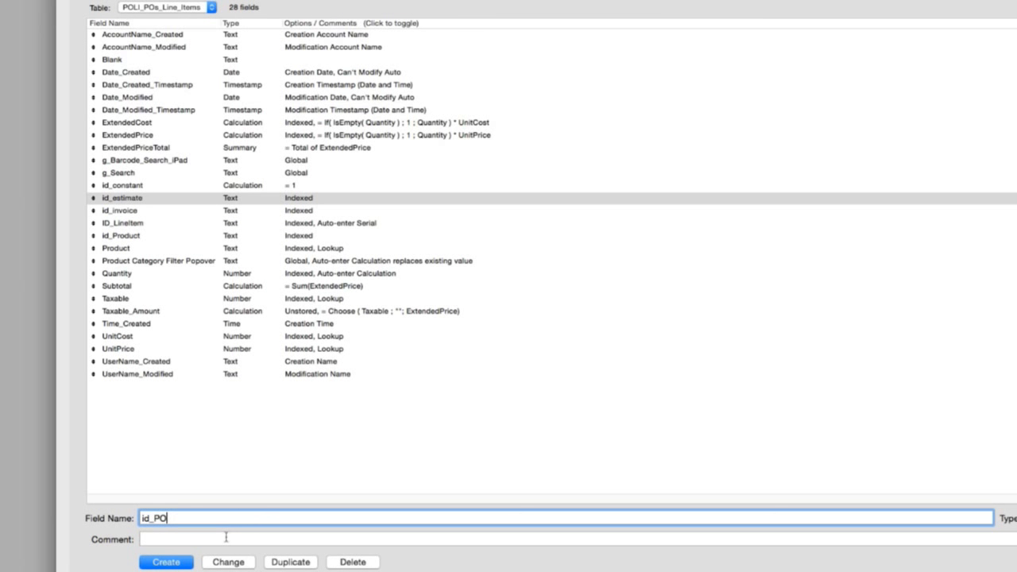
pyautogui.click(228, 562)
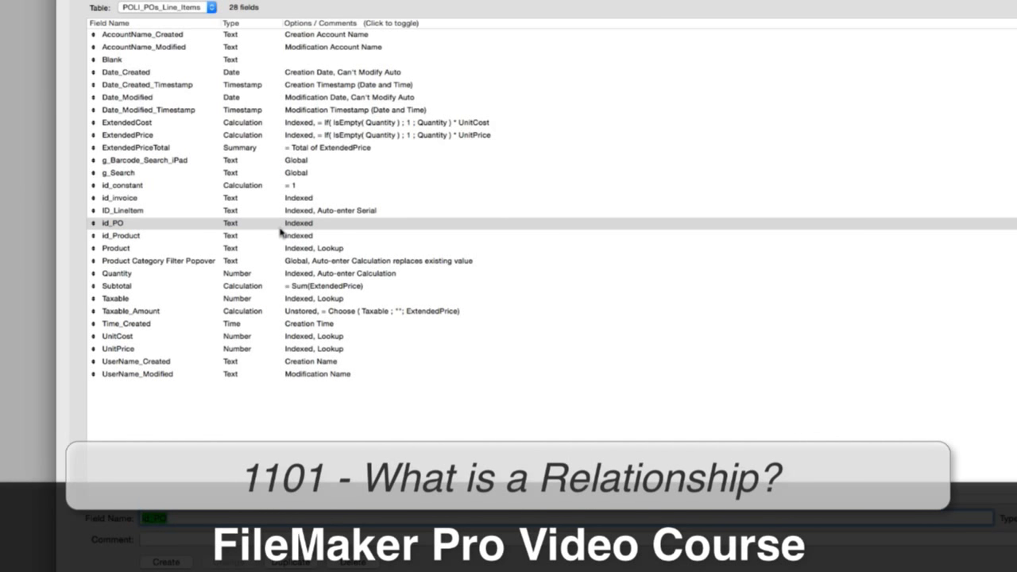
# Rename the ID_LineItem field of the line items table to id_PO_LineItem
pyautogui.click(127, 212)
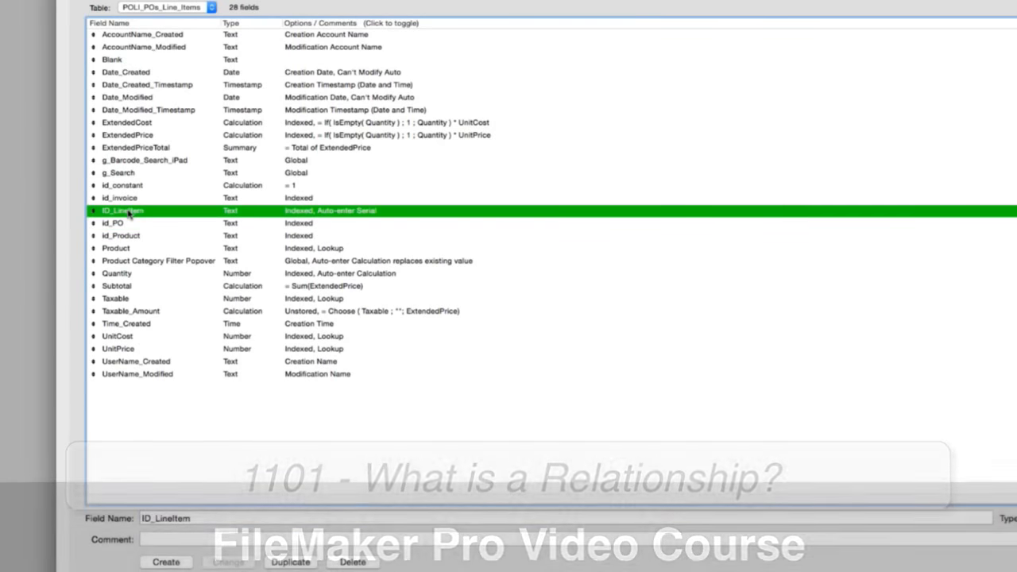
pyautogui.click(221, 518)
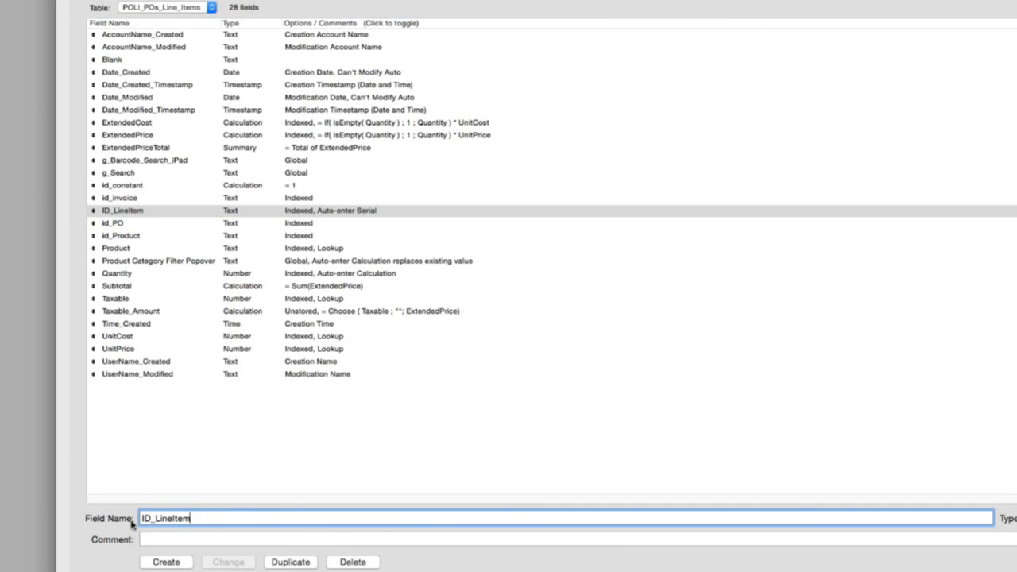
pyautogui.moveTo(151, 518); pyautogui.dragTo(133, 517)
pyautogui.write('id_')
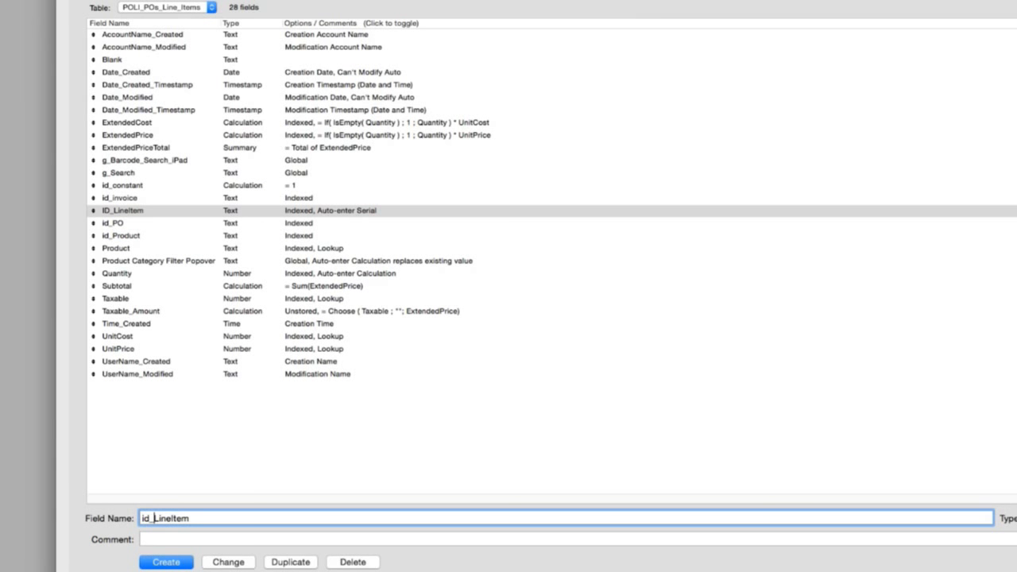
pyautogui.write('PO_')
pyautogui.click(228, 562)
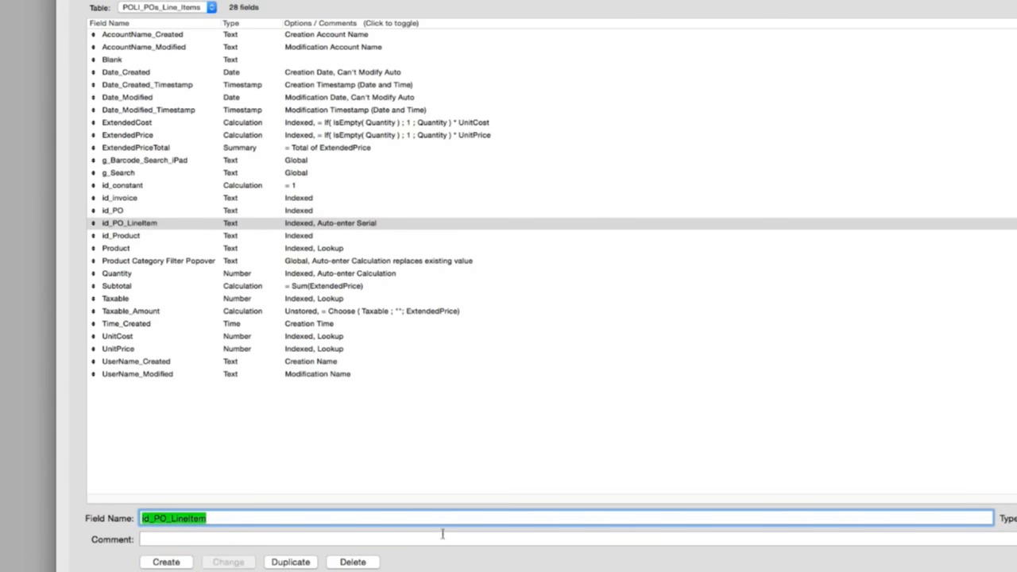
# Add the prefix POLI to the next value of id_PO_LineItem's auto-enter serial number, apply the field options and save the database changes
pyautogui.click(1016, 539)
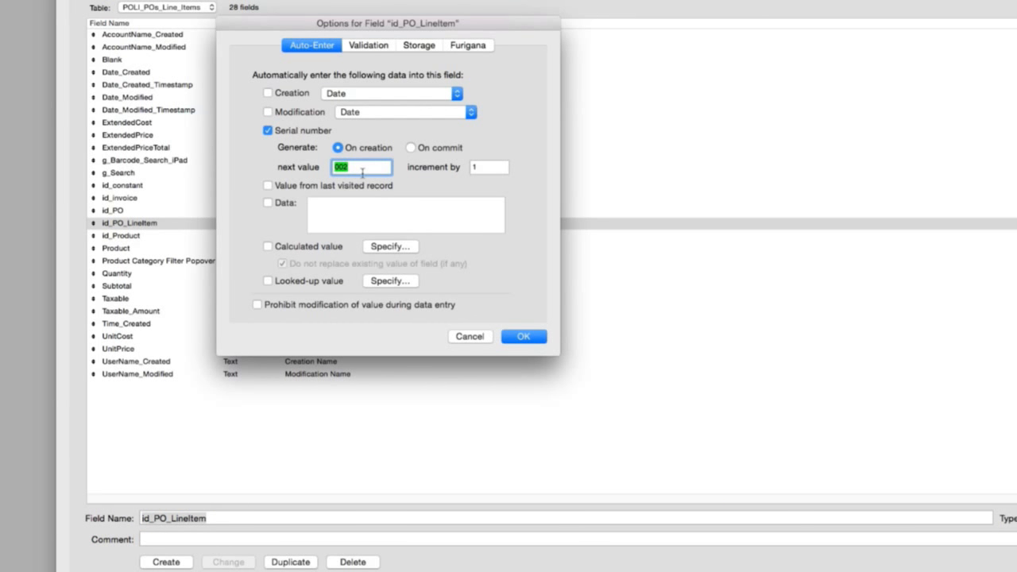
pyautogui.press('Left')
pyautogui.write('POLI_')
pyautogui.press('Right')
pyautogui.press('BackSpace')
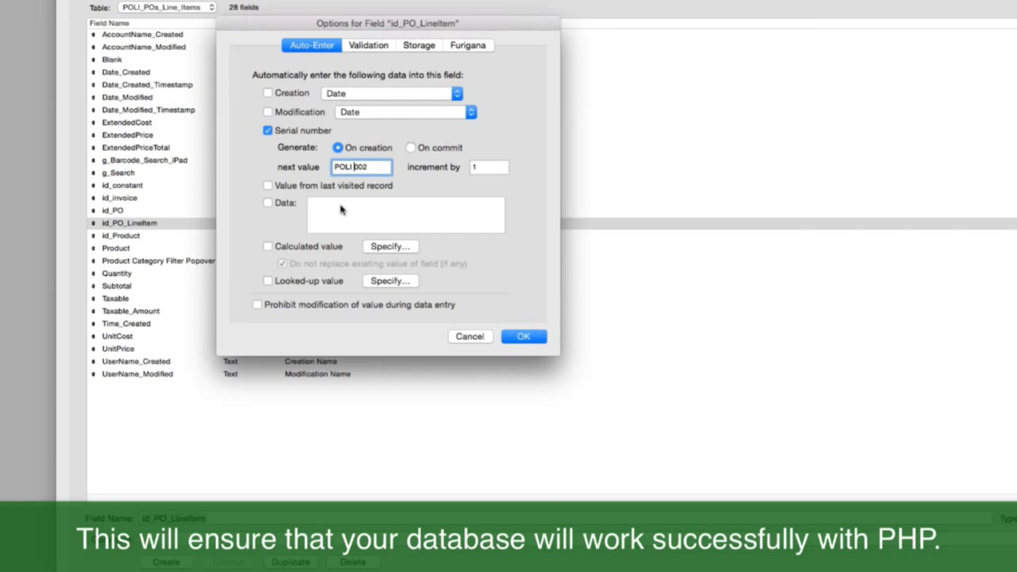
pyautogui.click(524, 340)
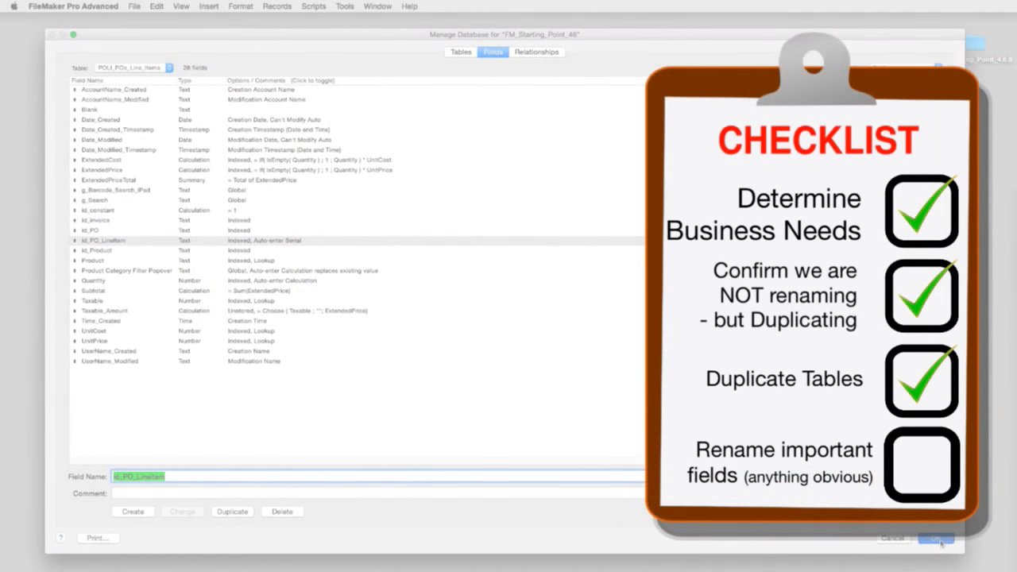
pyautogui.click(938, 540)
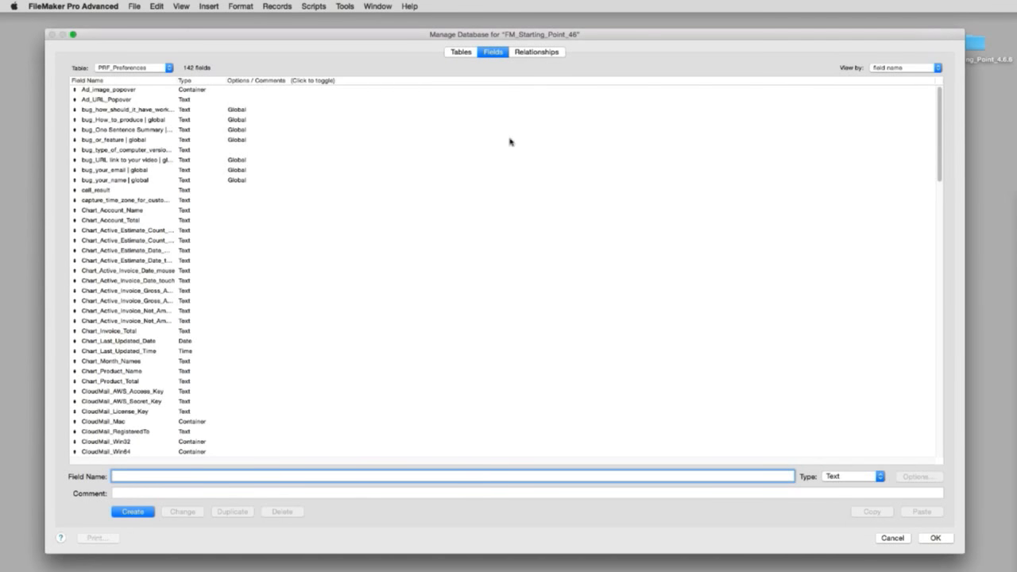
# Look over the table occurrence groups in the relationships graph and check which edit commands are available there
pyautogui.click(529, 54)
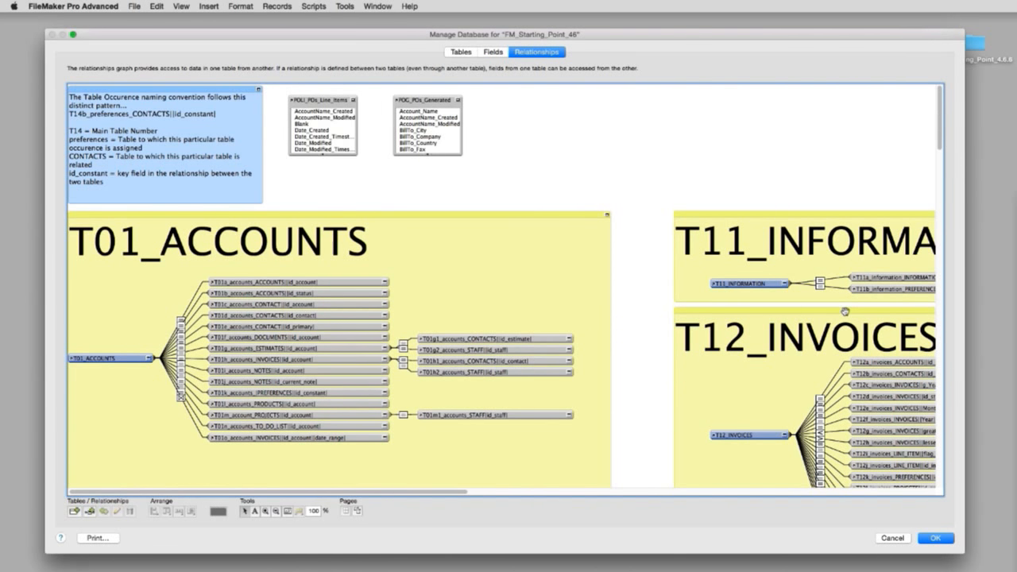
pyautogui.scroll(-10, 845, 312)
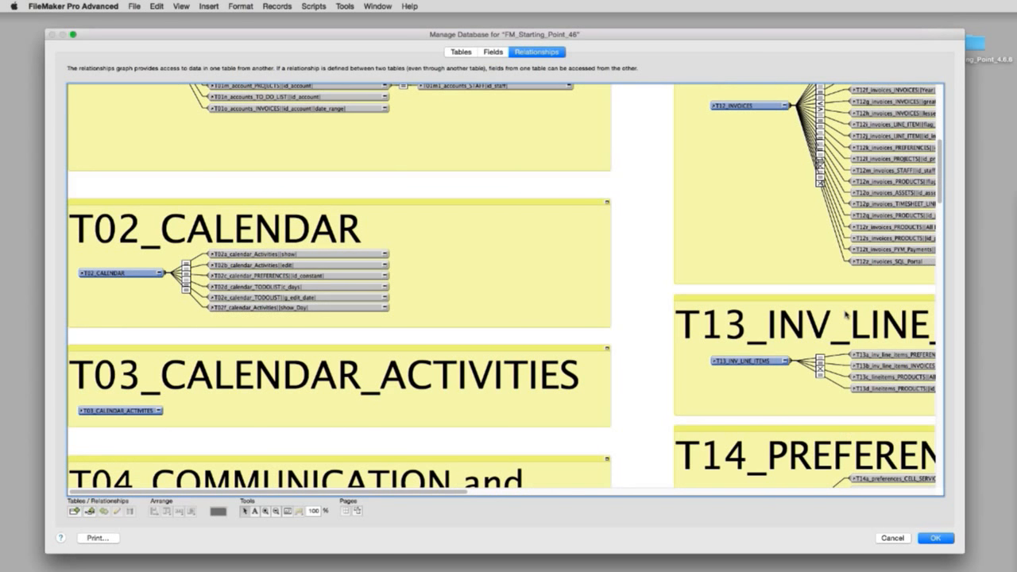
pyautogui.scroll(-12, 847, 315)
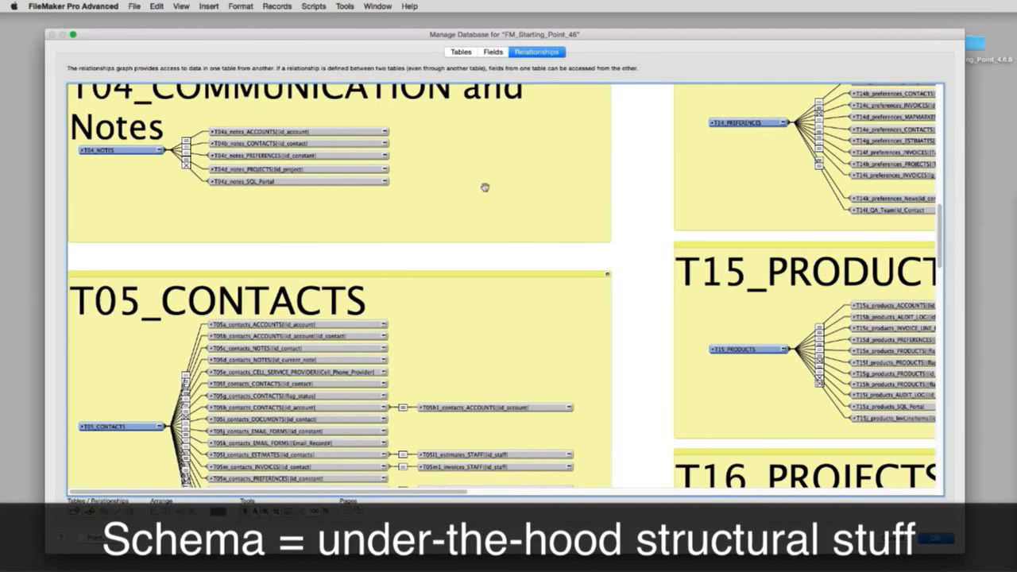
pyautogui.scroll(-10, 485, 188)
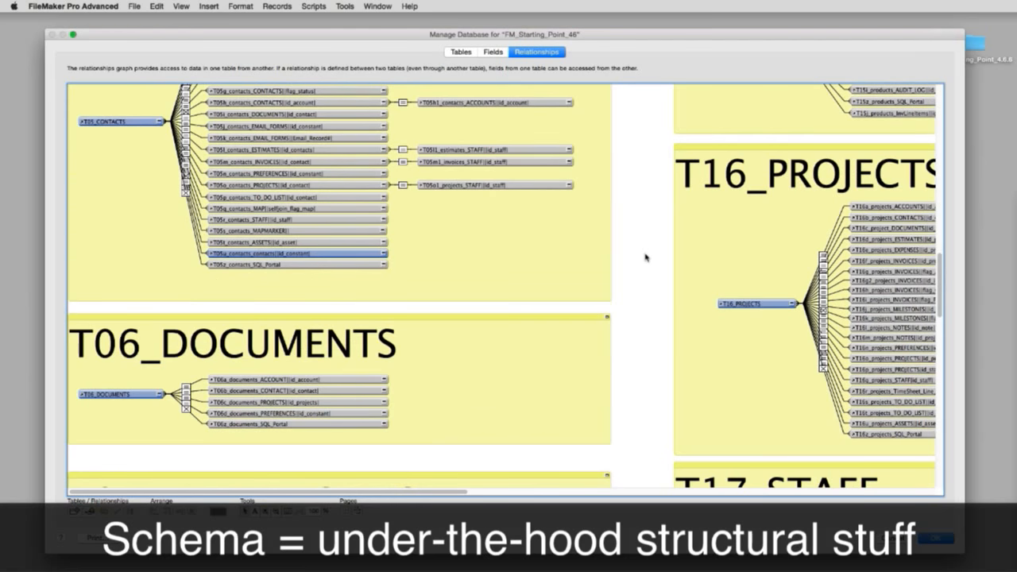
pyautogui.scroll(15, 646, 257)
pyautogui.scroll(-17, 645, 257)
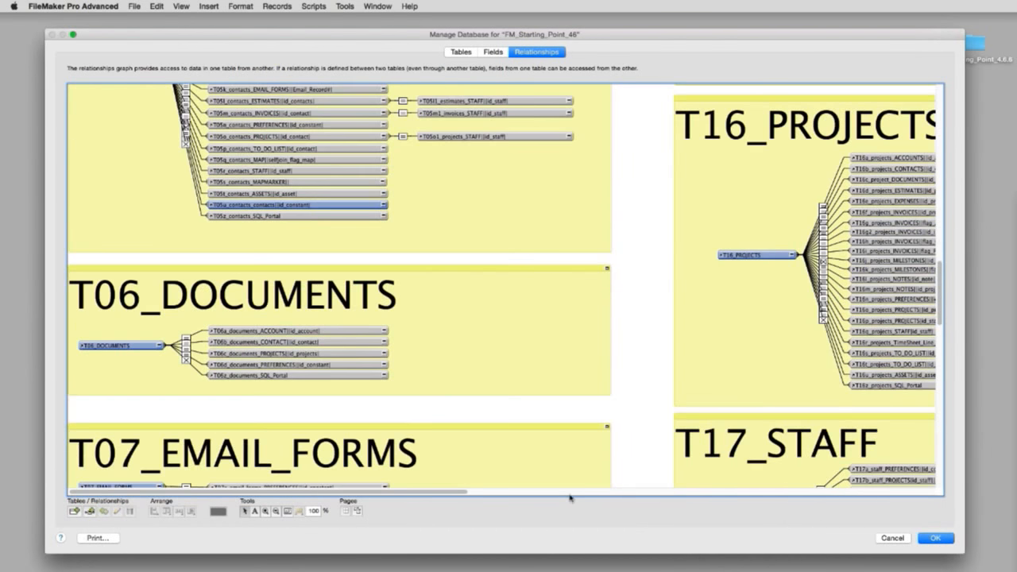
pyautogui.scroll(-4, 429, 405)
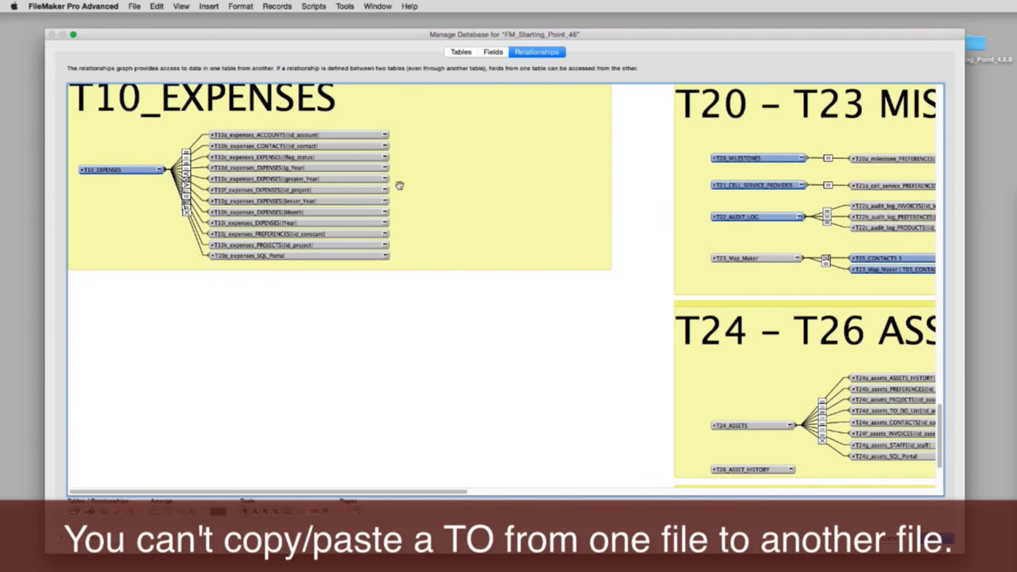
pyautogui.click(157, 6)
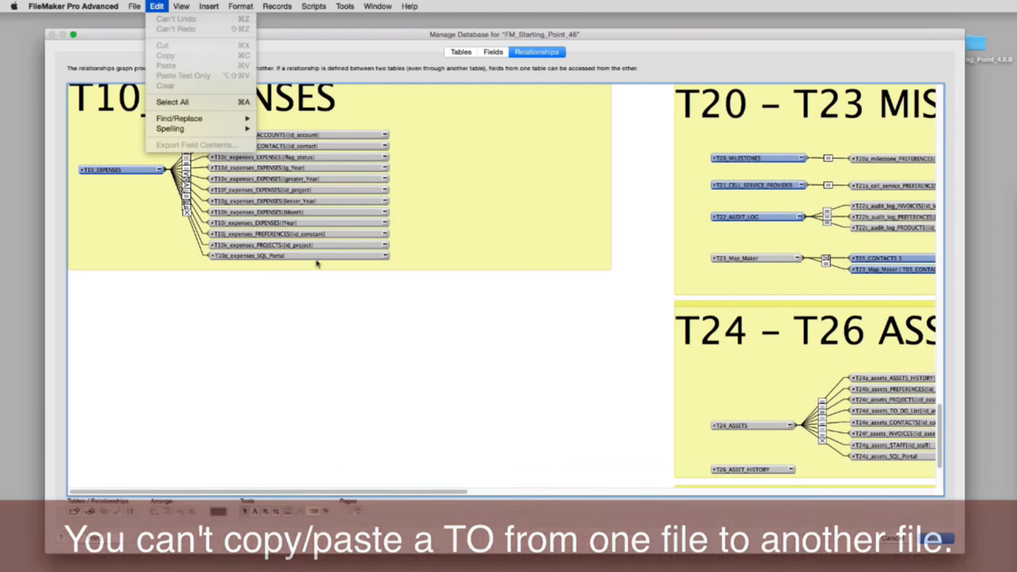
pyautogui.click(291, 202)
pyautogui.click(291, 203)
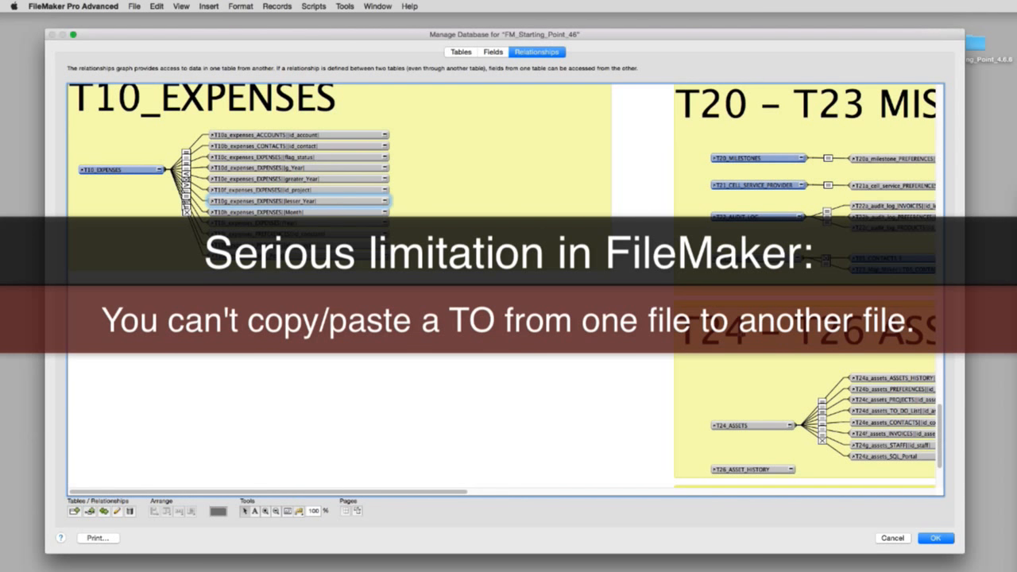
pyautogui.scroll(3, 376, 377)
pyautogui.scroll(5, 377, 377)
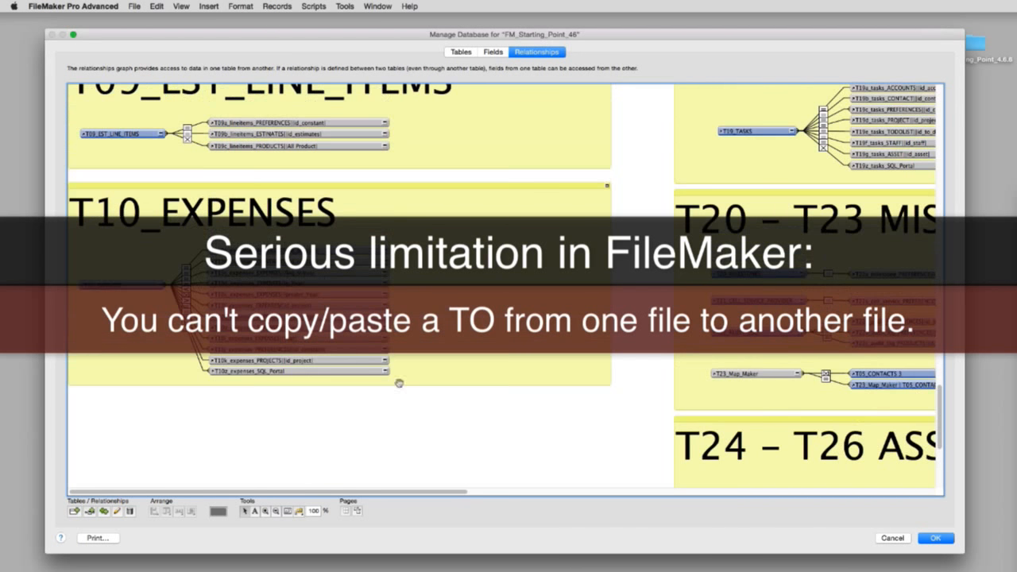
pyautogui.moveTo(638, 420); pyautogui.dragTo(542, 294)
pyautogui.click(631, 394)
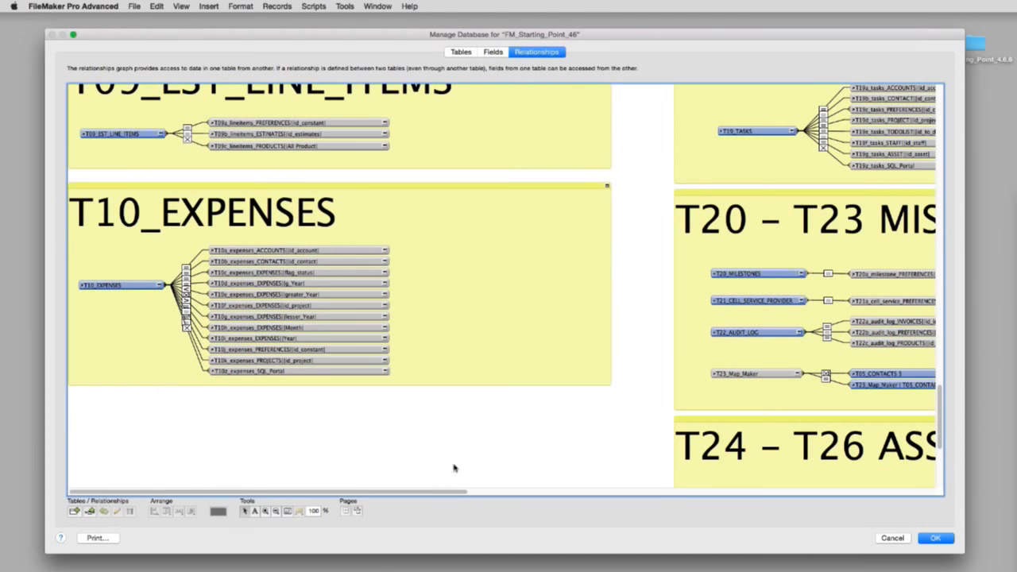
# Duplicate the T08_ESTIMATES and T09_EST_LINE_ITEMS groups with their table occurrences and notes, and place the copies below the T10_EXPENSES group
pyautogui.scroll(5, 455, 461)
pyautogui.scroll(4, 455, 461)
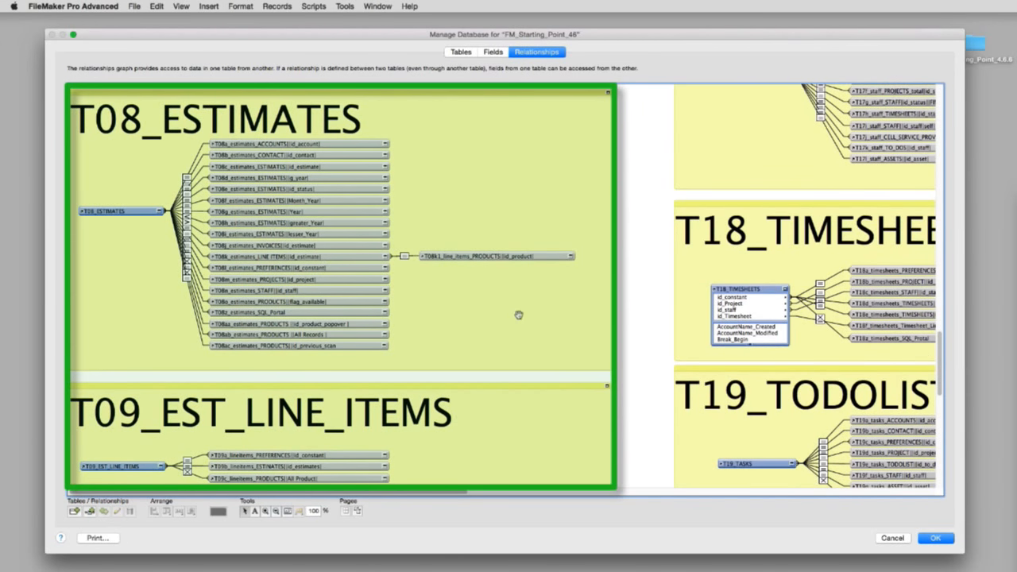
pyautogui.scroll(-4, 520, 315)
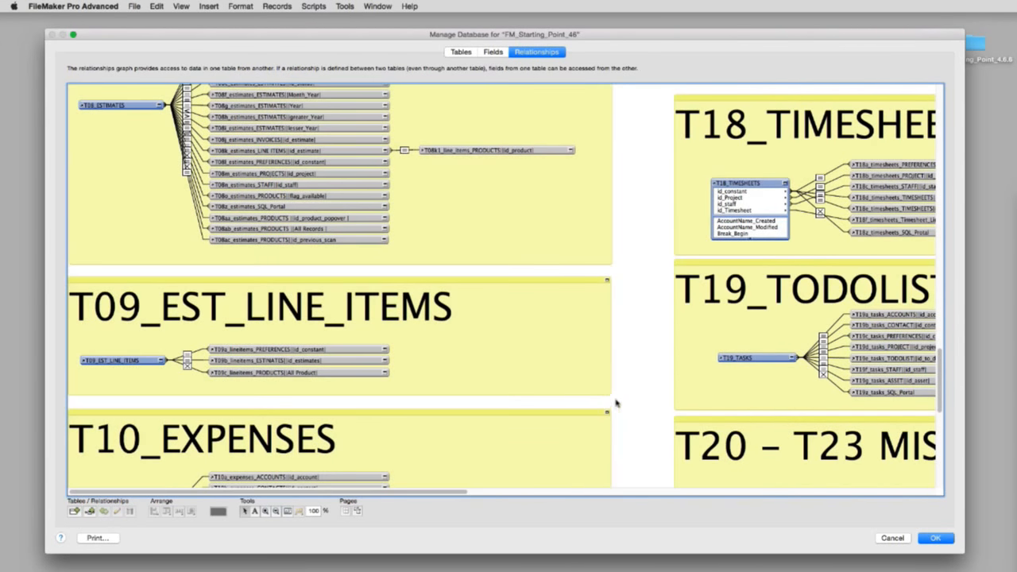
pyautogui.moveTo(614, 401); pyautogui.dragTo(57, 89)
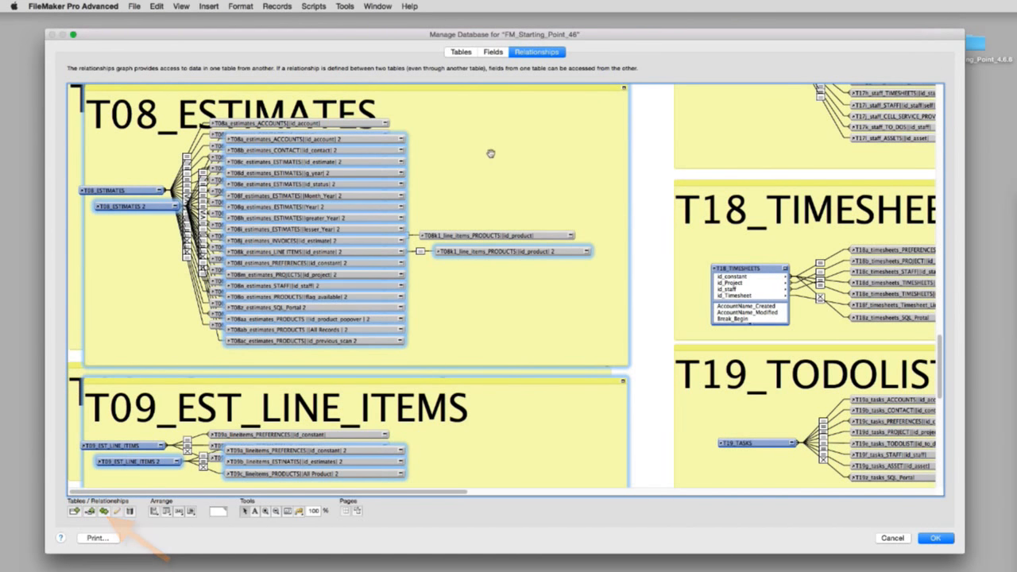
pyautogui.moveTo(490, 155); pyautogui.dragTo(466, 409)
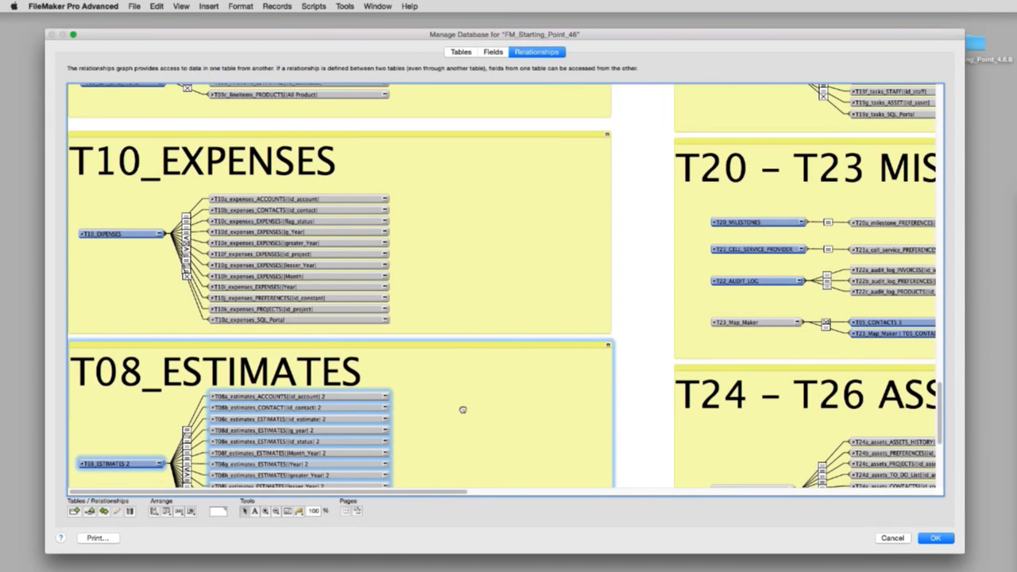
pyautogui.click(626, 356)
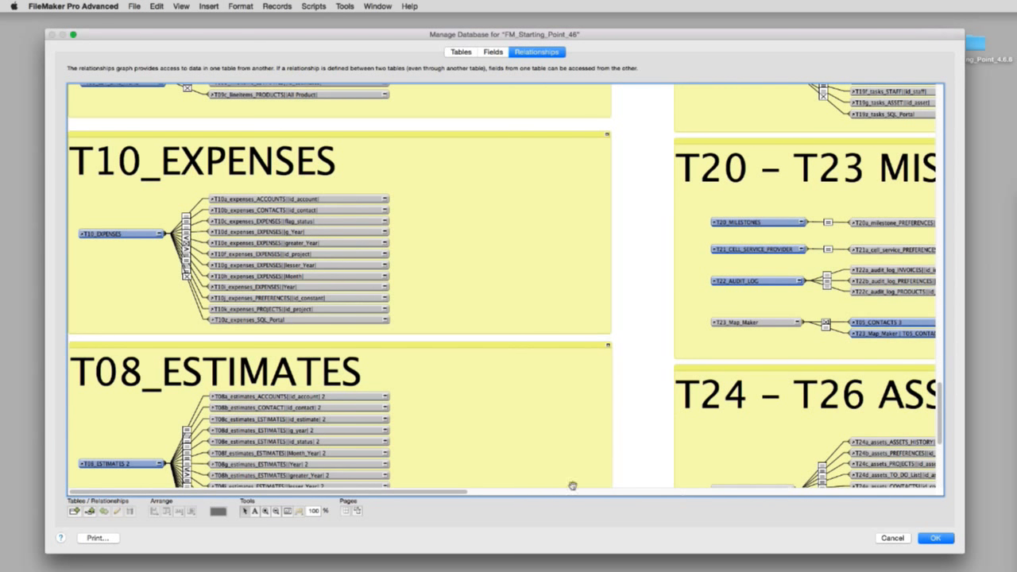
# Look through the group titles across the relationships graph to check which table numbers are already in use
pyautogui.hscroll(10, 459, 489)
pyautogui.scroll(-6, 459, 489)
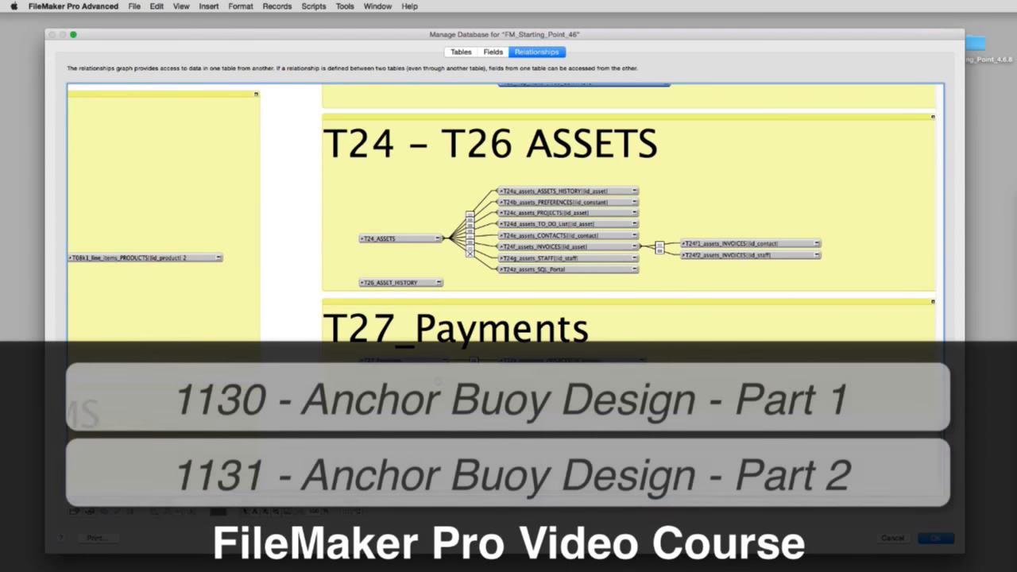
pyautogui.scroll(5, 509, 215)
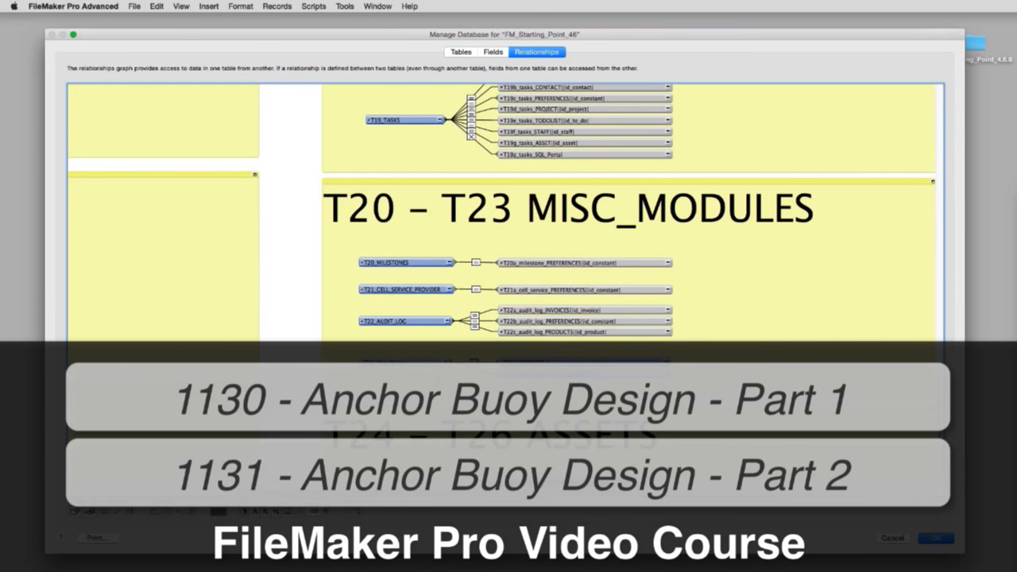
pyautogui.scroll(2, 437, 382)
pyautogui.scroll(1, 438, 382)
pyautogui.scroll(-4, 437, 381)
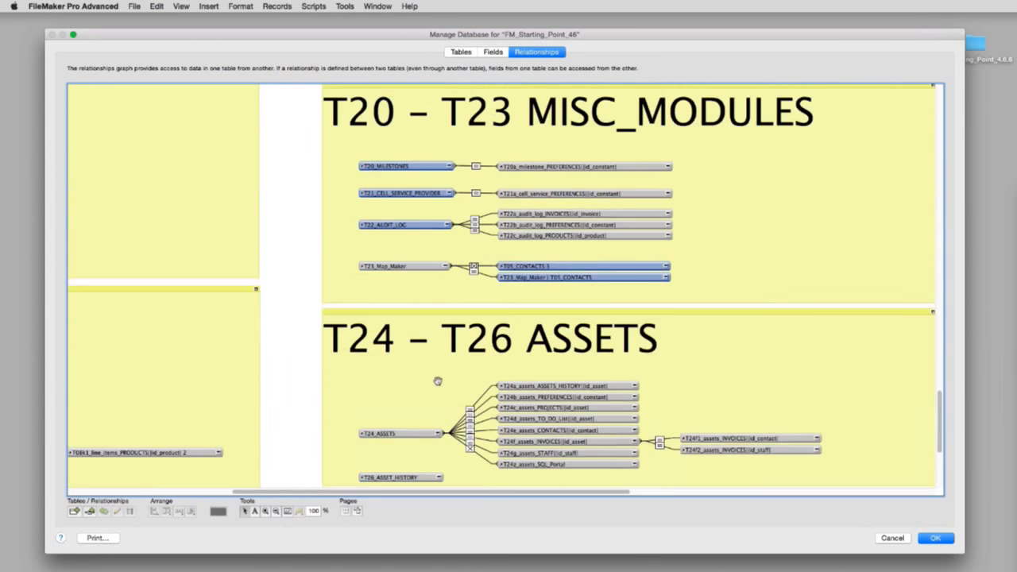
pyautogui.scroll(-4, 437, 381)
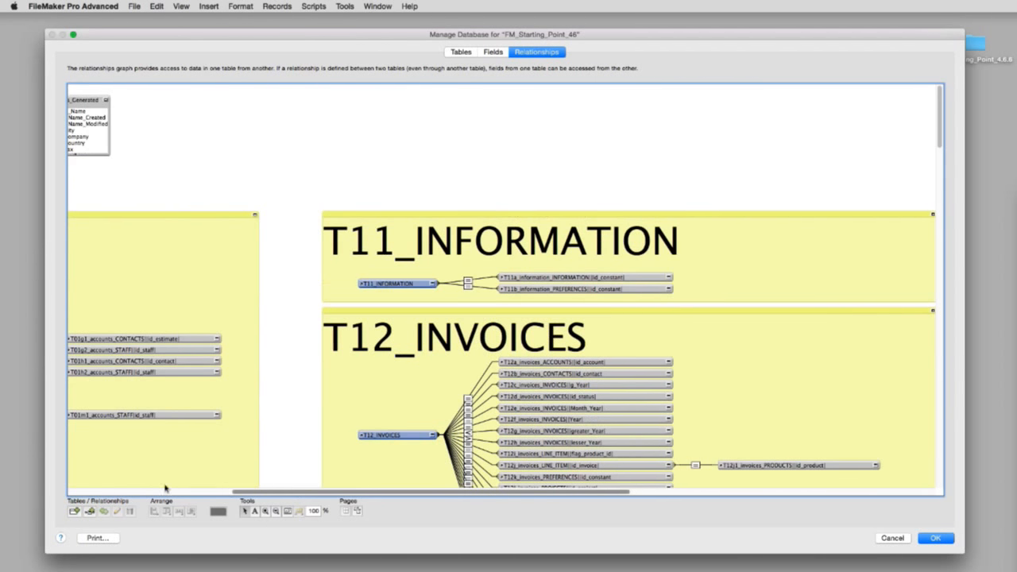
pyautogui.hscroll(-5, 299, 477)
pyautogui.scroll(-10, 278, 318)
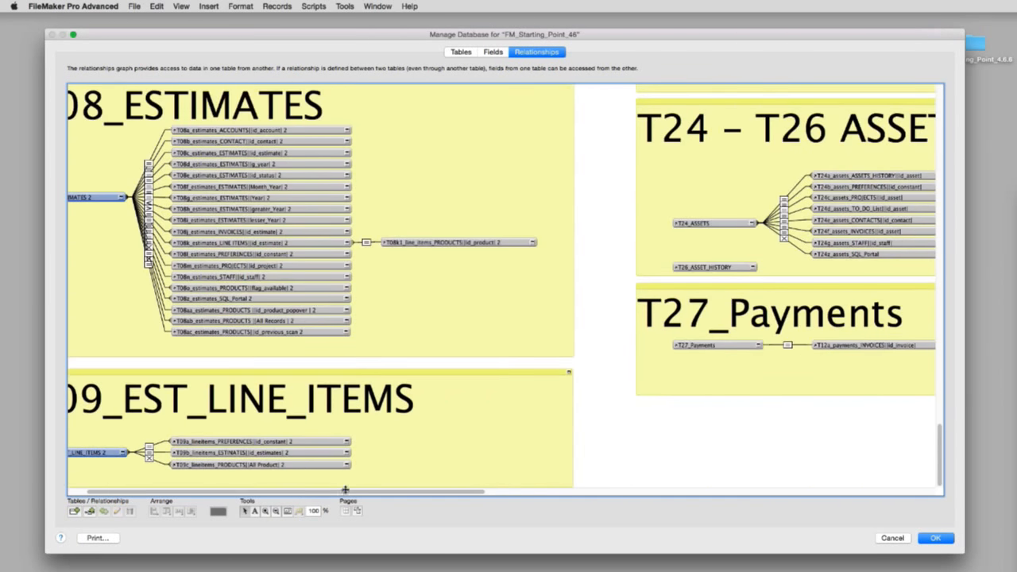
# Open the title note of the copied T08_ESTIMATES group below T10_EXPENSES and change its table number to T28
pyautogui.hscroll(-2, 262, 483)
pyautogui.scroll(8, 212, 338)
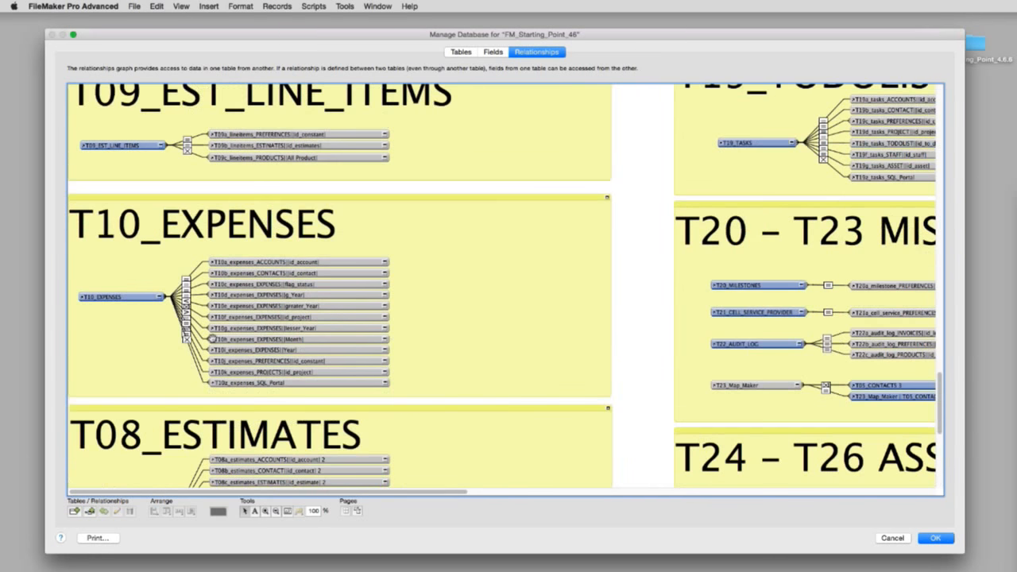
pyautogui.click(135, 413)
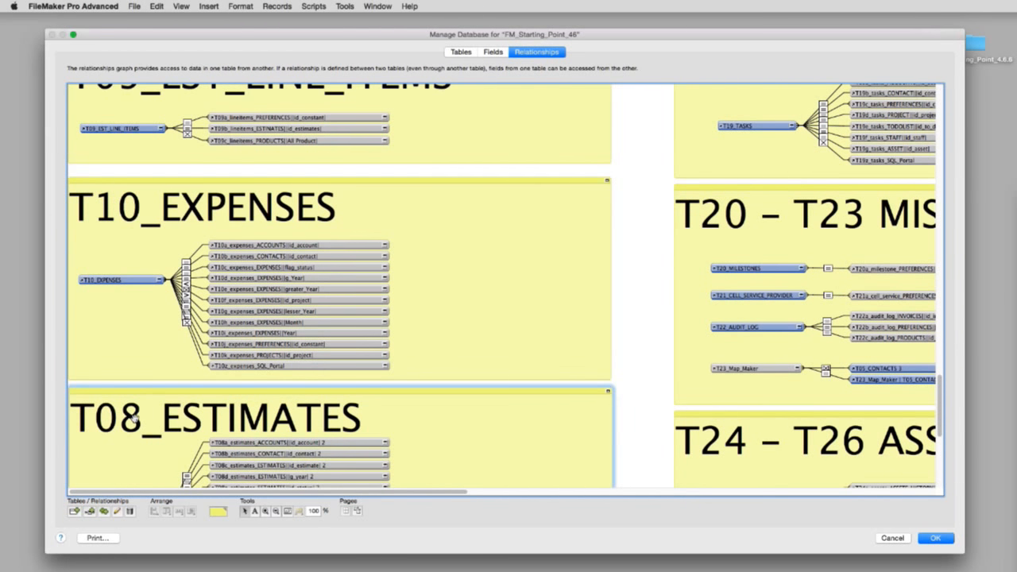
pyautogui.doubleClick(115, 415)
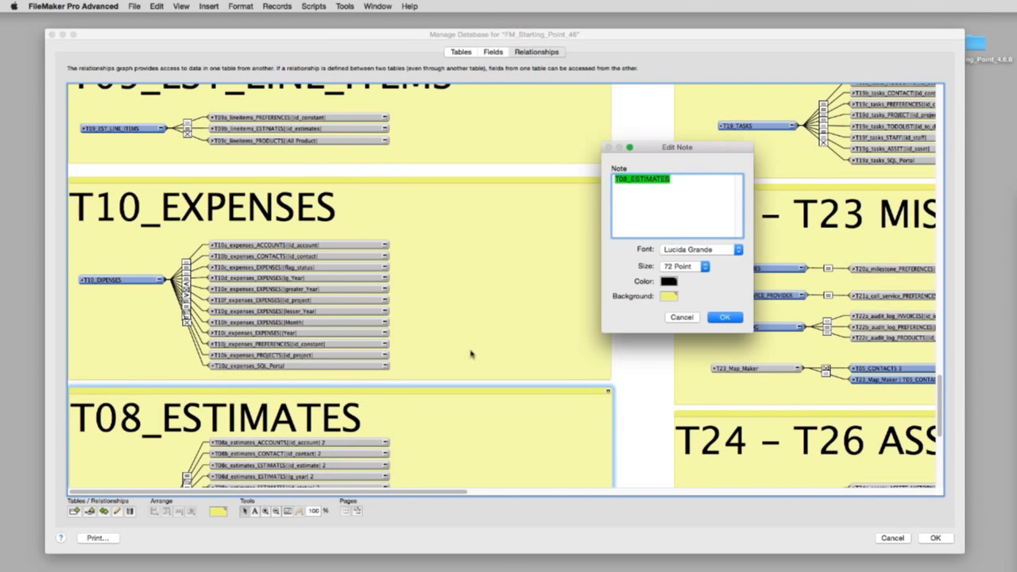
pyautogui.click(627, 179)
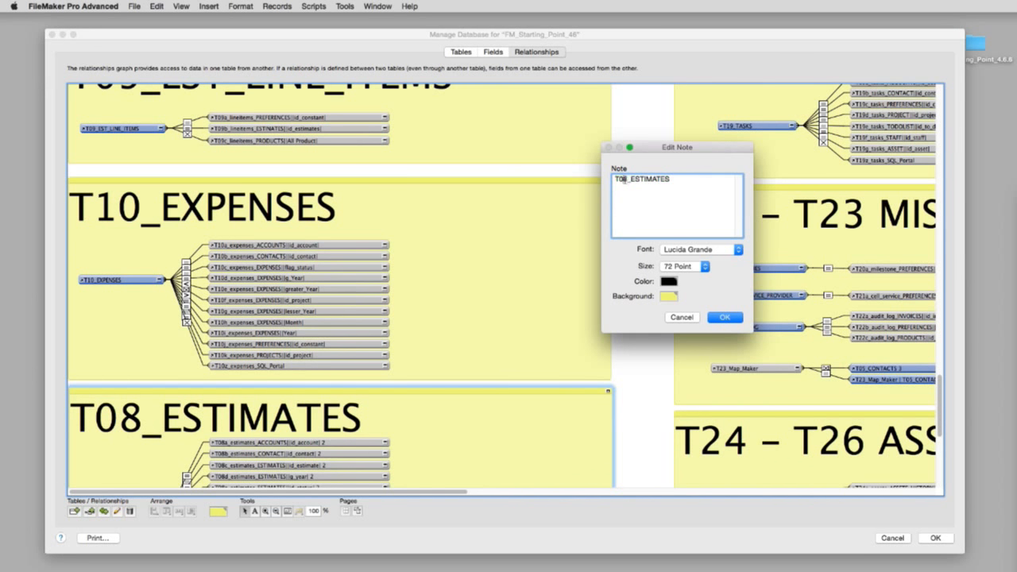
pyautogui.press('BackSpace')
pyautogui.press('BackSpace')
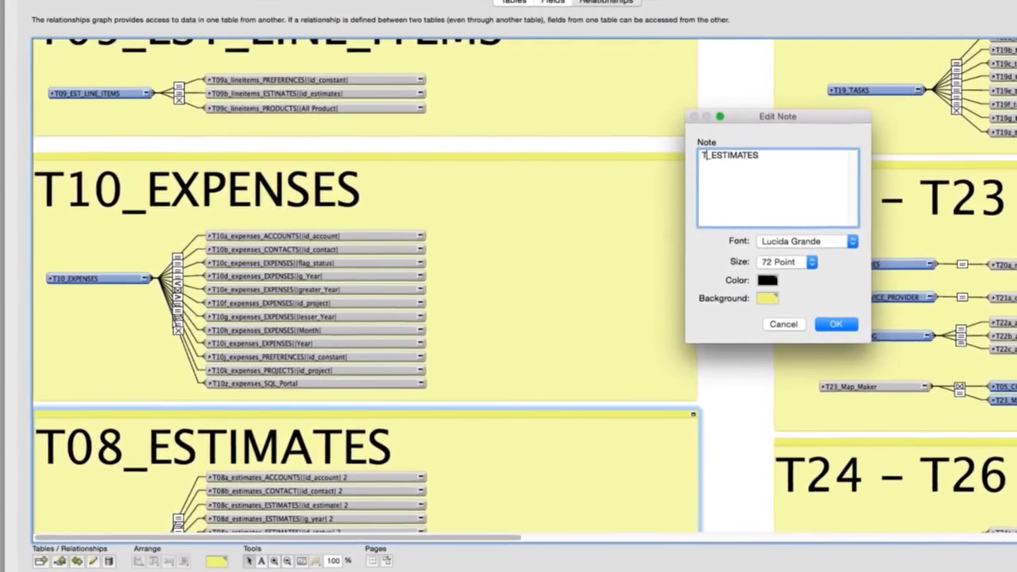
pyautogui.write('28')
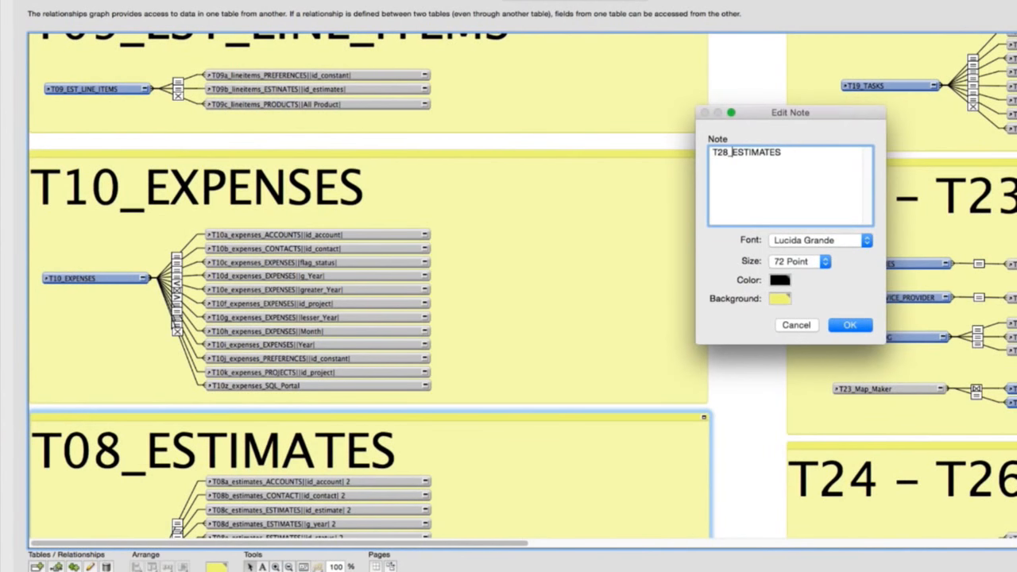
# Replace ESTIMATES in the copied note's title so it reads "T28_POs that are generated", and apply the note
pyautogui.press('BackSpace')
pyautogui.press('BackSpace')
pyautogui.press('BackSpace')
pyautogui.press('BackSpace')
pyautogui.press('BackSpace')
pyautogui.press('BackSpace')
pyautogui.press('BackSpace')
pyautogui.write('POs that are generates')
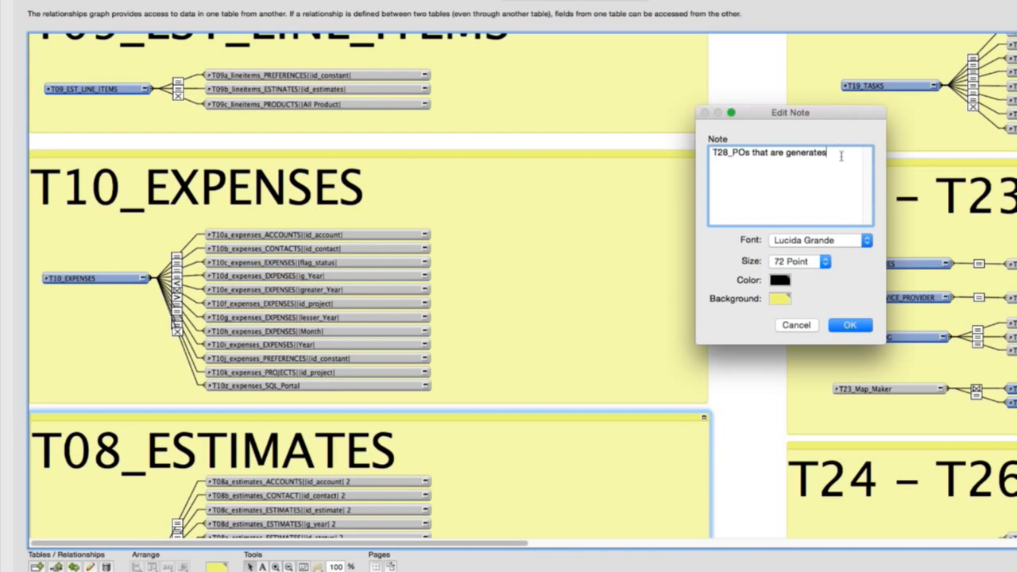
pyautogui.press('super+a')
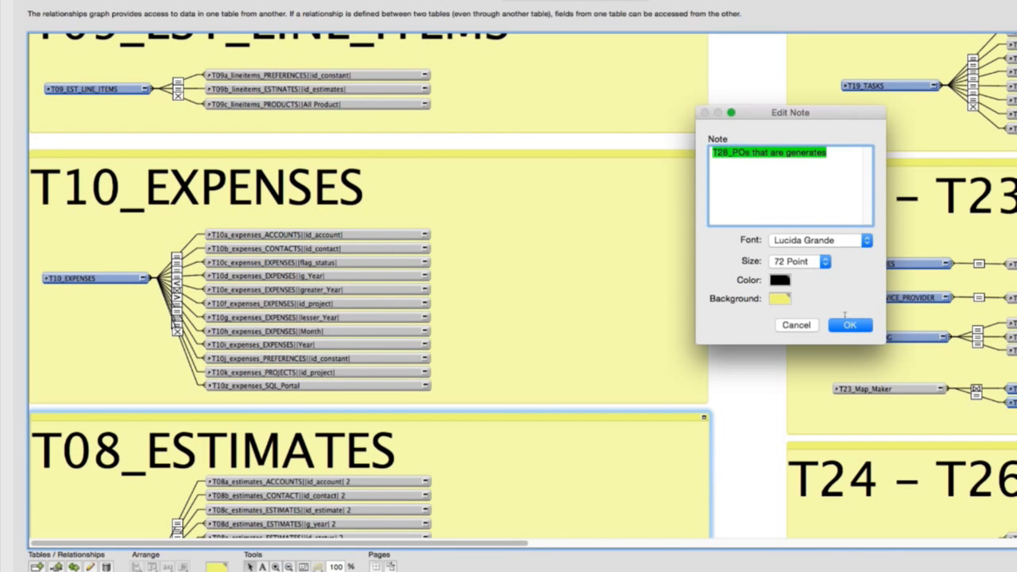
pyautogui.click(849, 325)
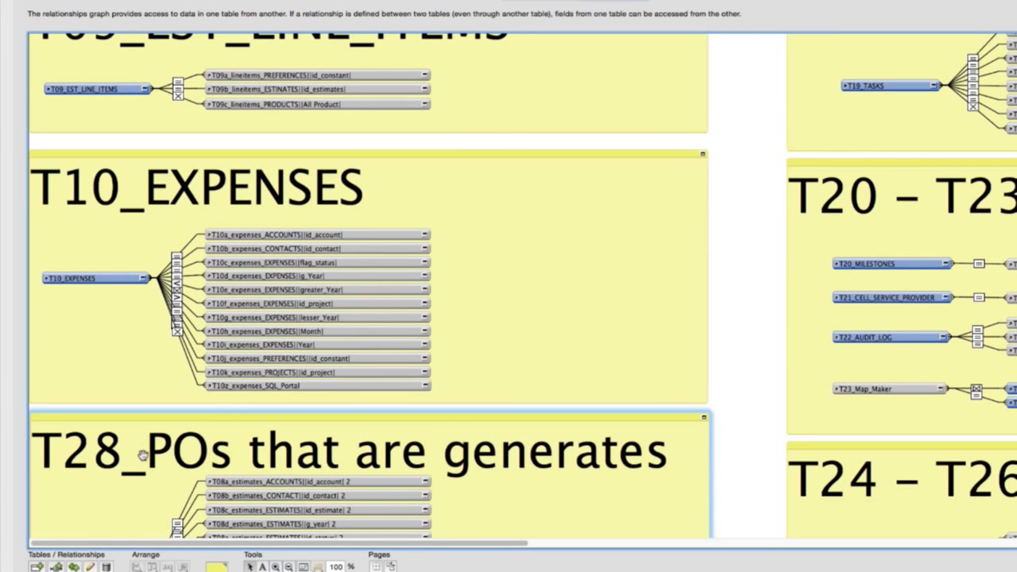
# Retitle the note of the copied T09_EST_LINE_ITEMS group as "T29_POLI_Line Items"
pyautogui.scroll(-1, 144, 454)
pyautogui.scroll(-5, 144, 454)
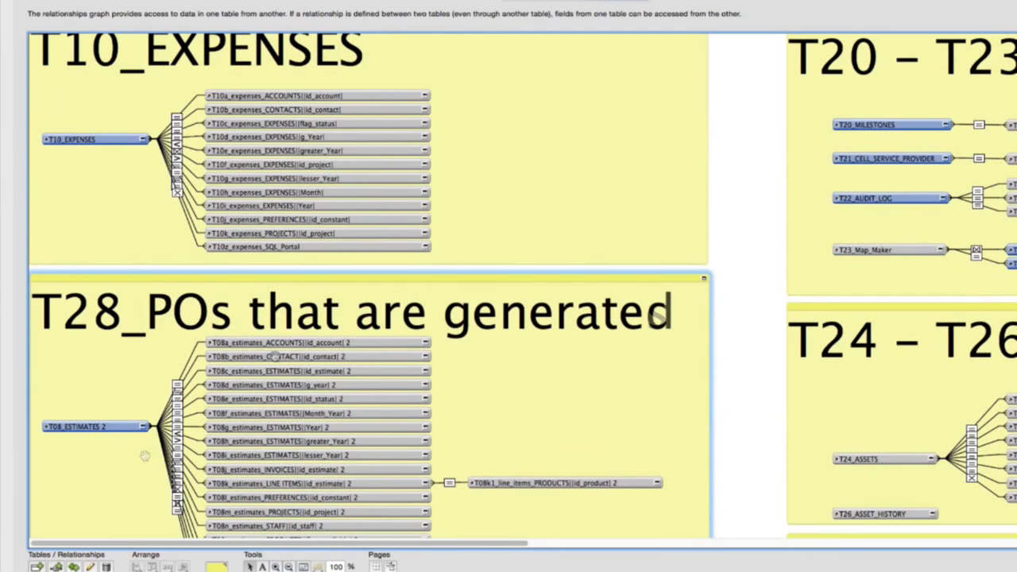
pyautogui.scroll(-10, 275, 357)
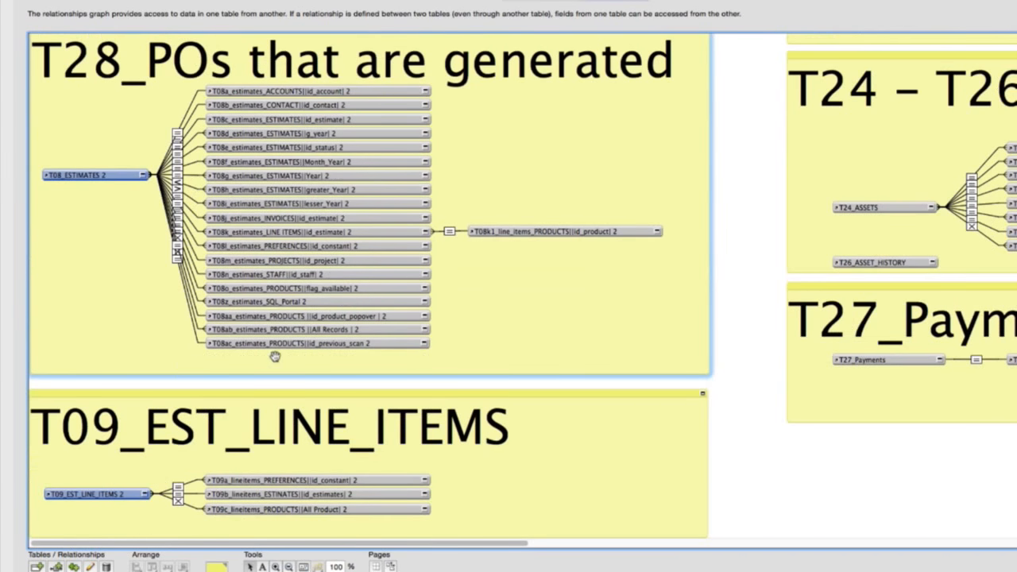
pyautogui.click(241, 431)
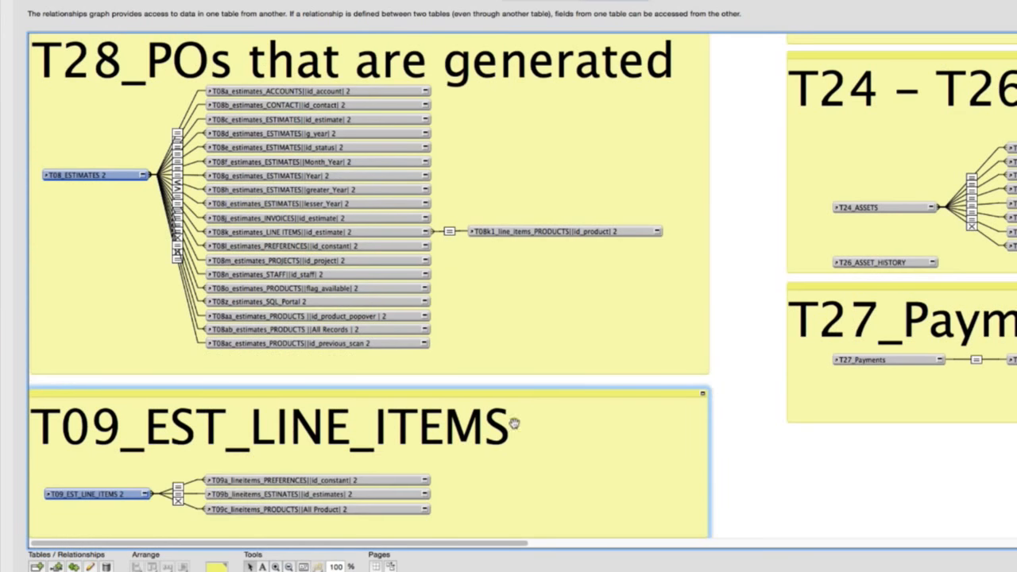
pyautogui.click(523, 274)
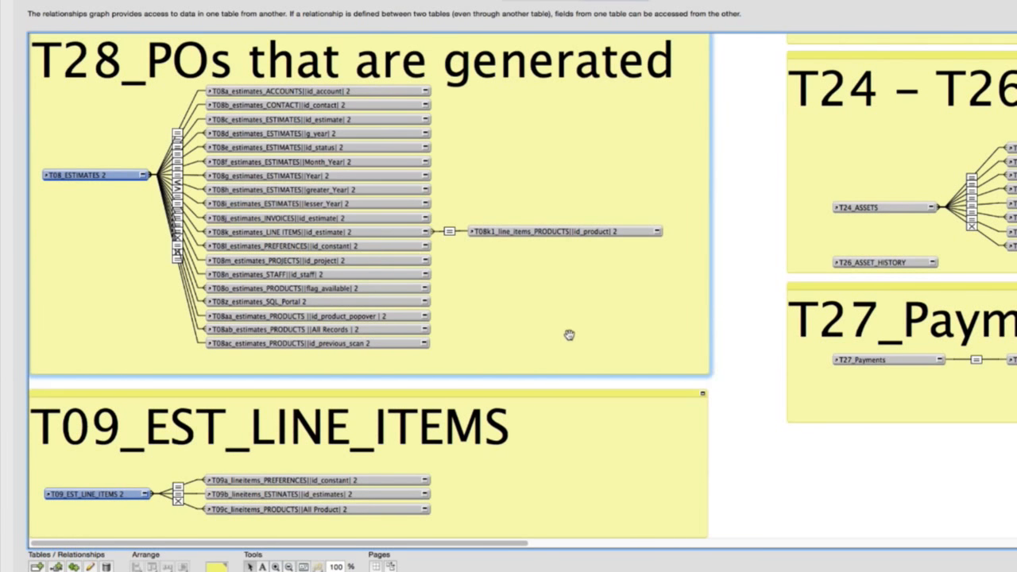
pyautogui.scroll(5, 569, 336)
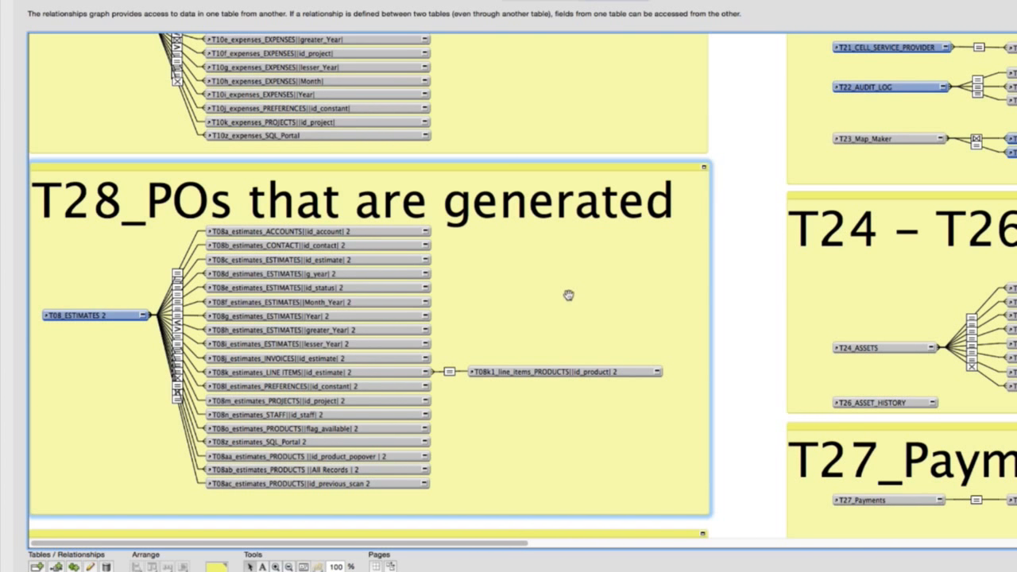
pyautogui.scroll(-5, 584, 319)
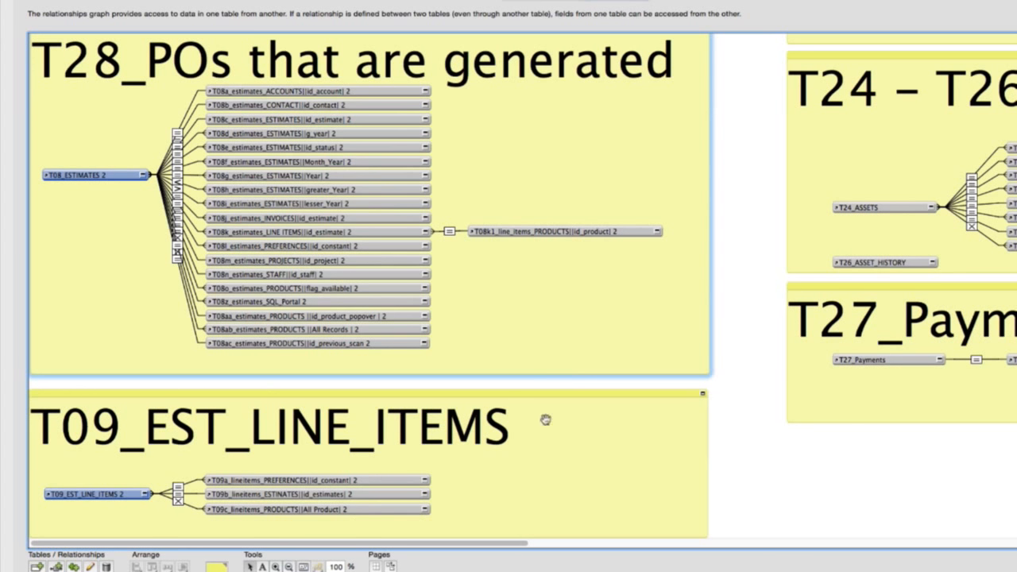
pyautogui.doubleClick(518, 426)
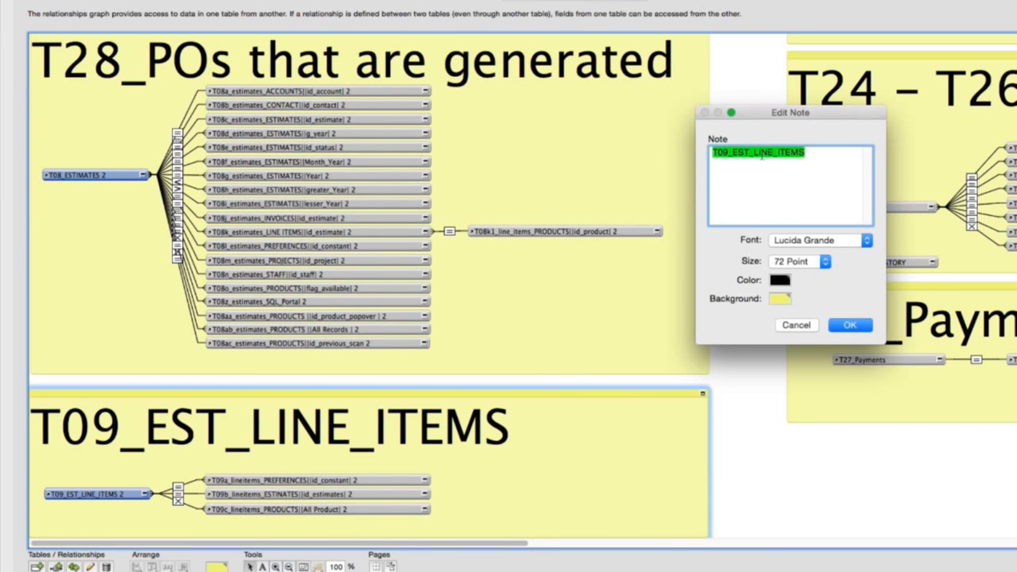
pyautogui.click(729, 152)
pyautogui.moveTo(717, 153); pyautogui.dragTo(882, 164)
pyautogui.write('29_POLI_Line Items')
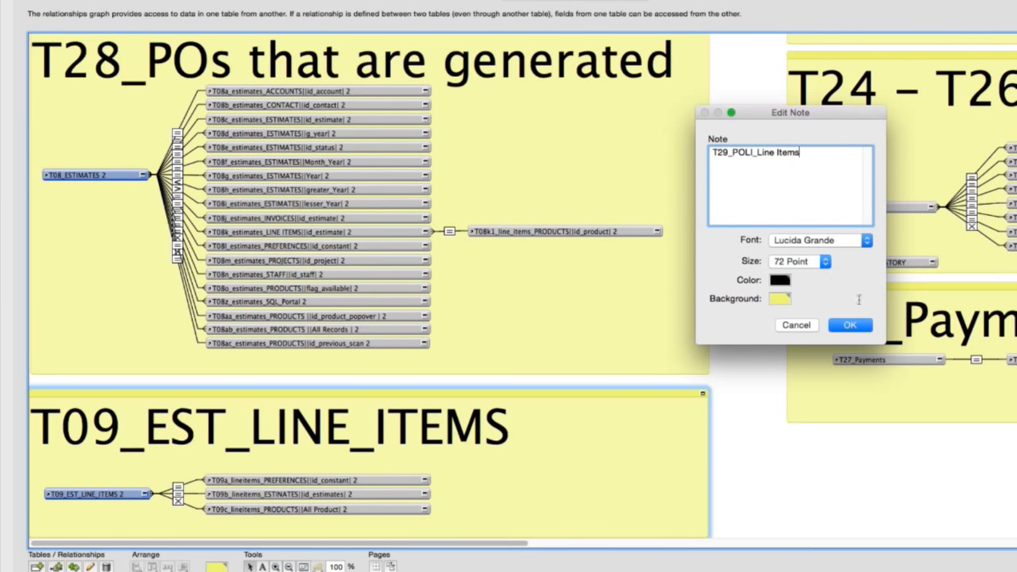
pyautogui.click(848, 332)
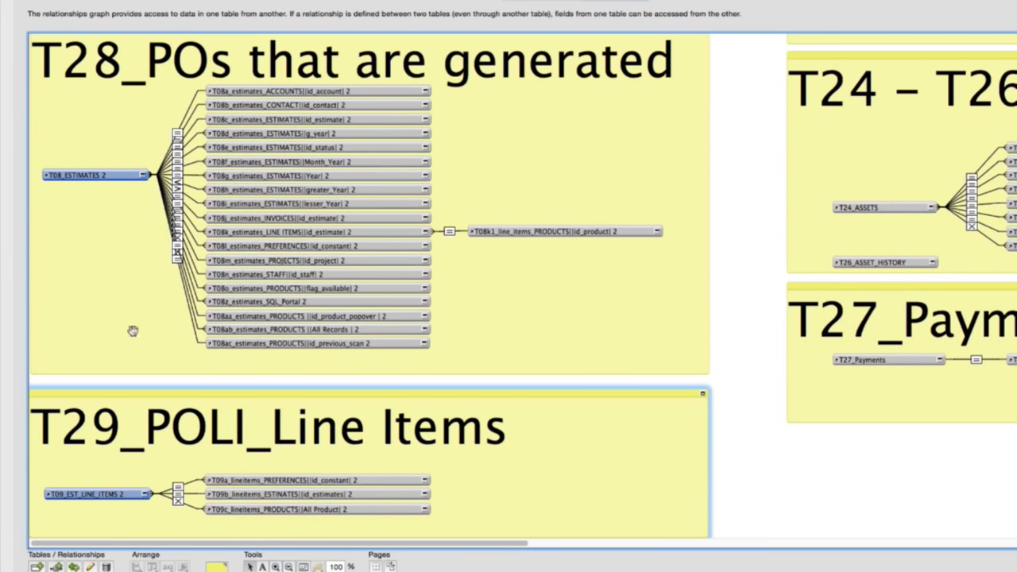
# Point the T08_ESTIMATES 2 table occurrence to the POG_POs_Generated table and name it T28_POG_POs_Generated
pyautogui.scroll(3, 215, 283)
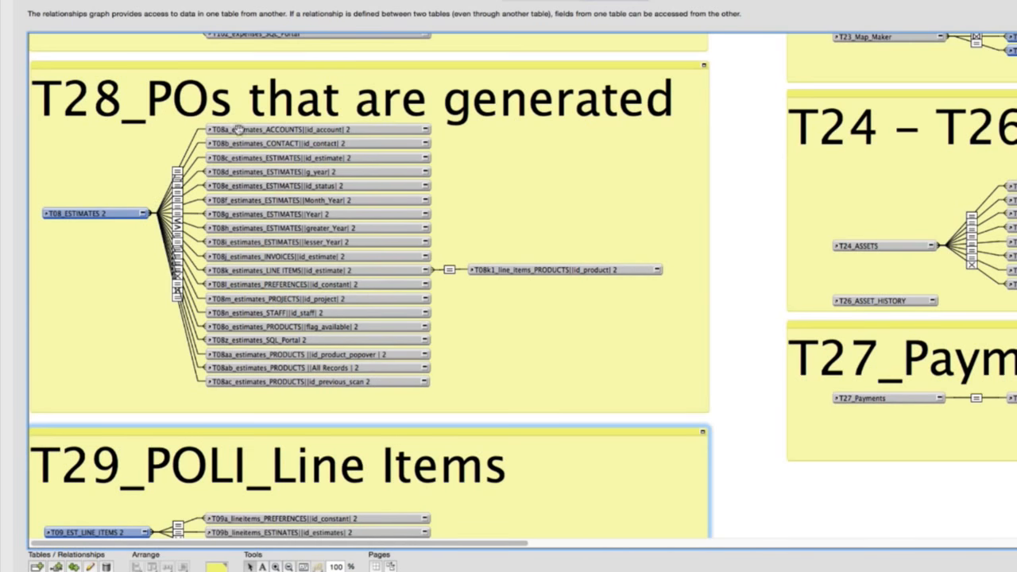
pyautogui.doubleClick(116, 214)
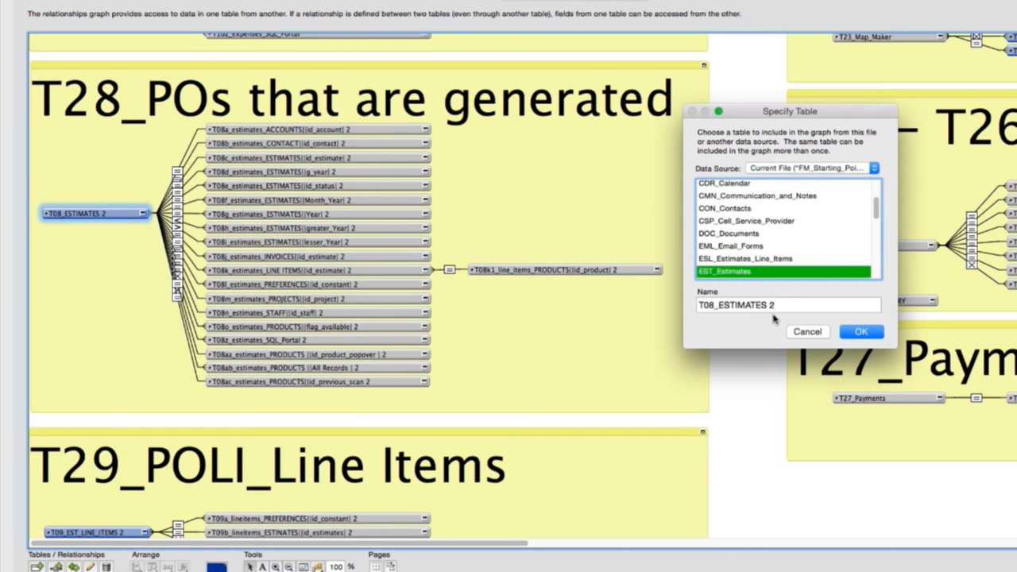
pyautogui.scroll(-5, 783, 261)
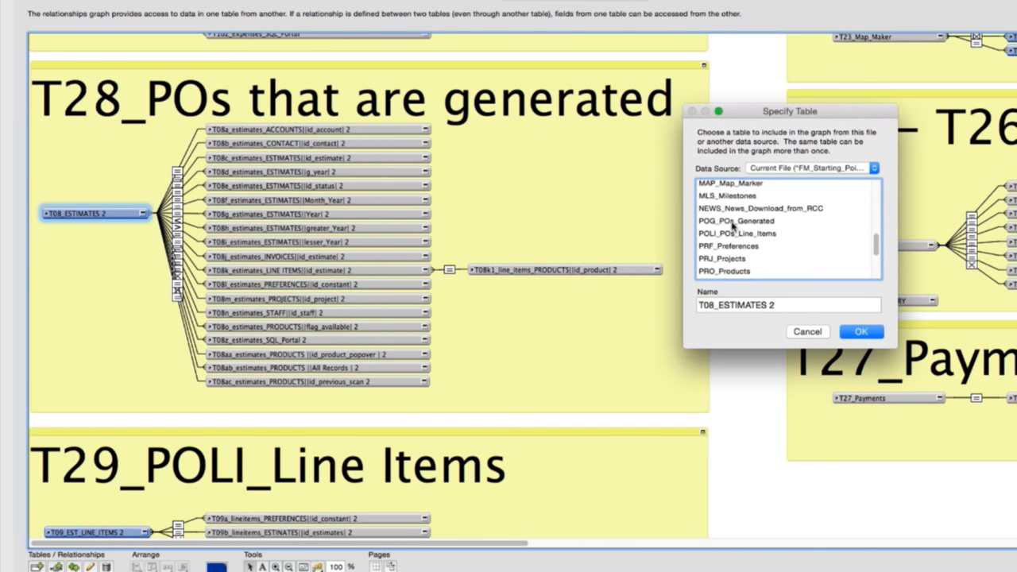
pyautogui.click(733, 224)
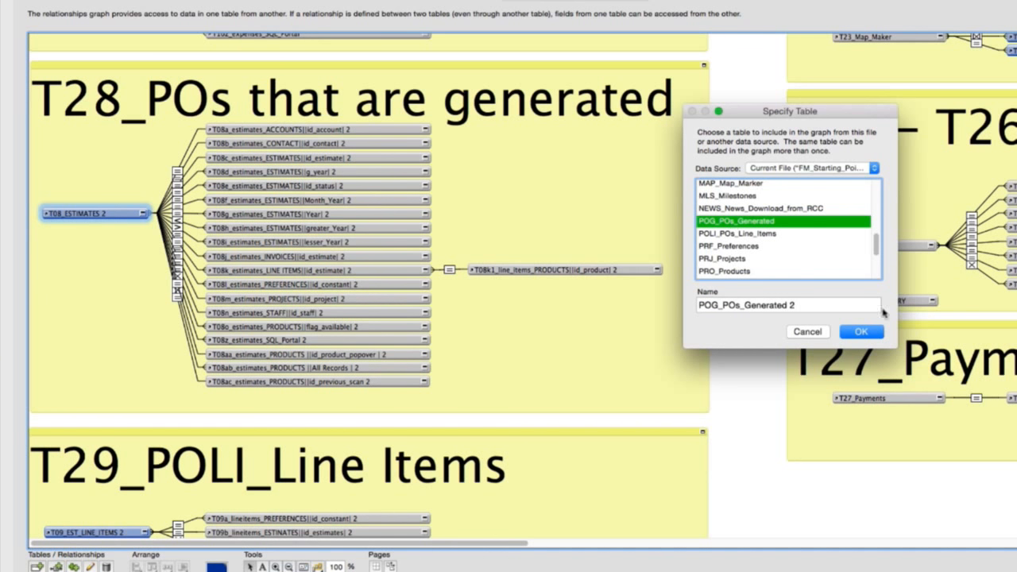
pyautogui.click(700, 305)
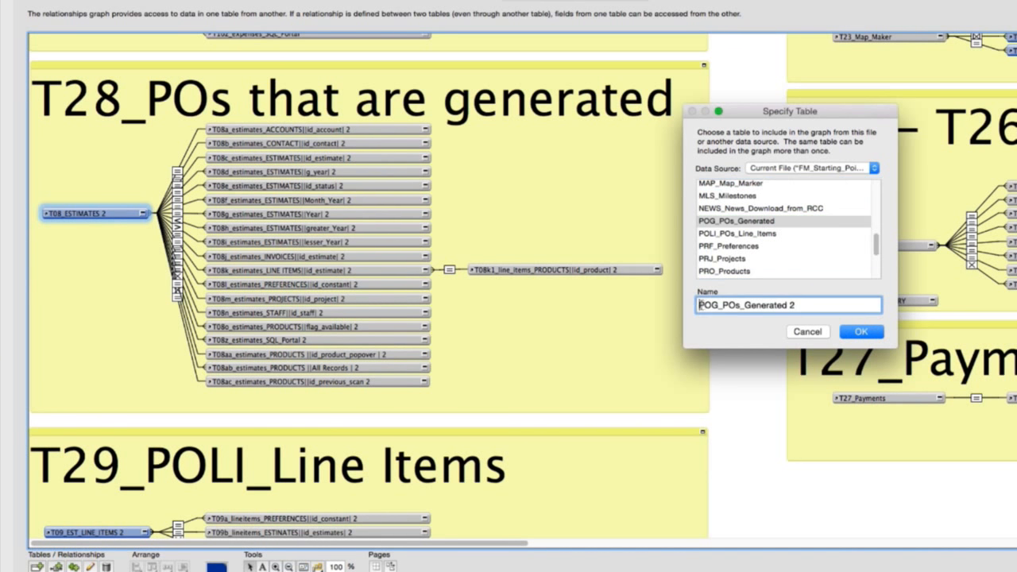
pyautogui.write('T')
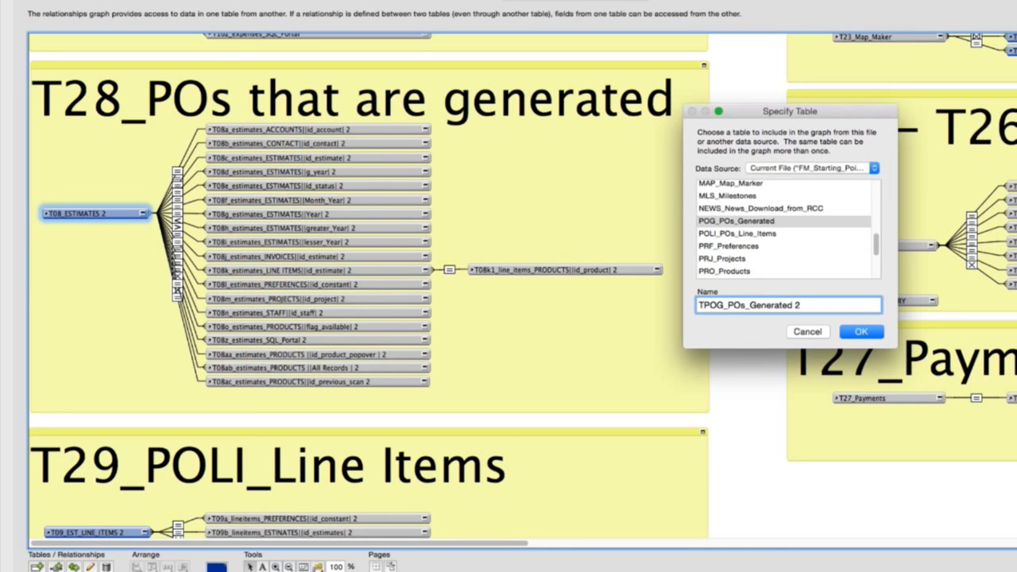
pyautogui.write('_28')
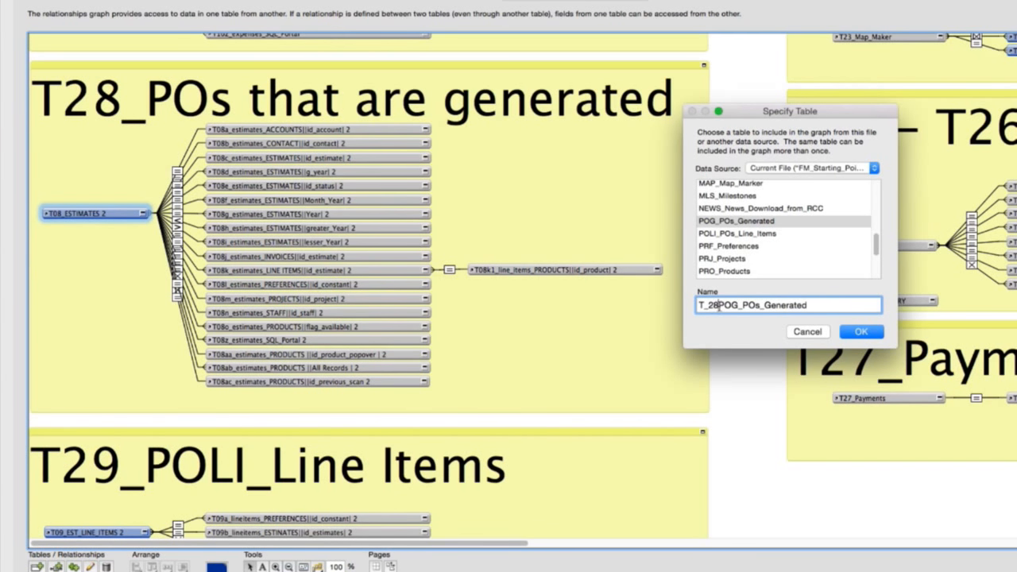
pyautogui.write('_')
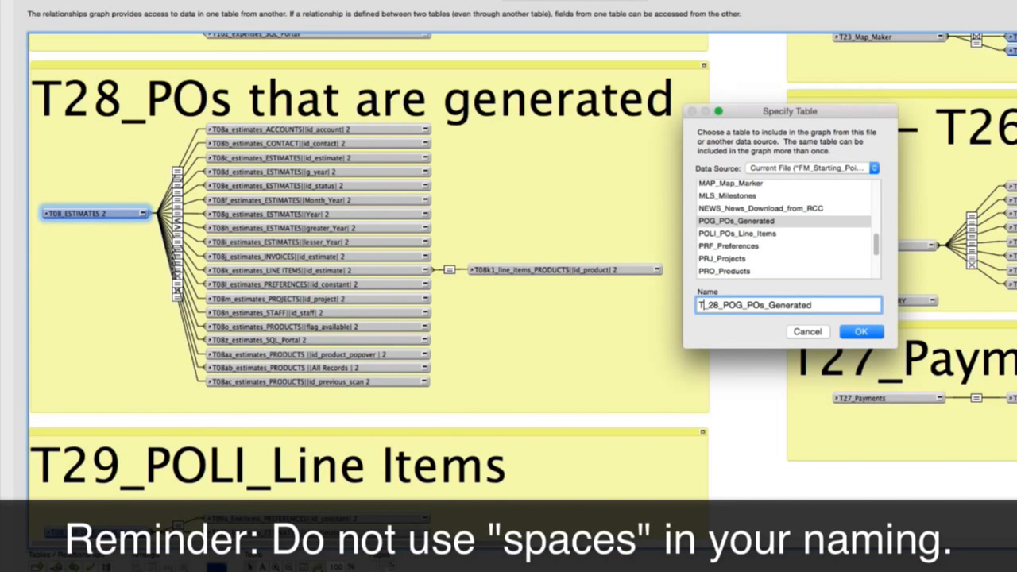
pyautogui.press('BackSpace')
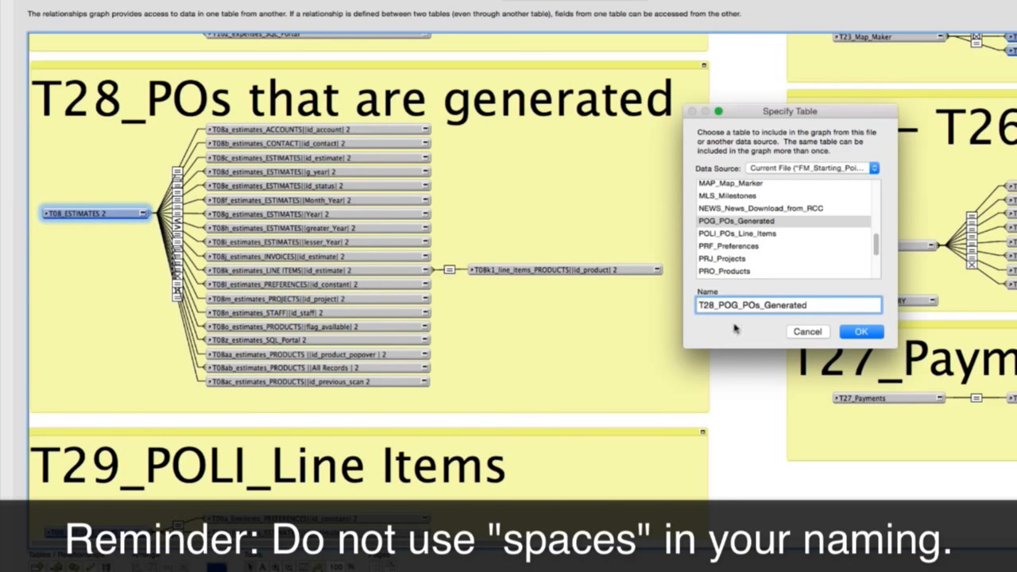
pyautogui.click(856, 332)
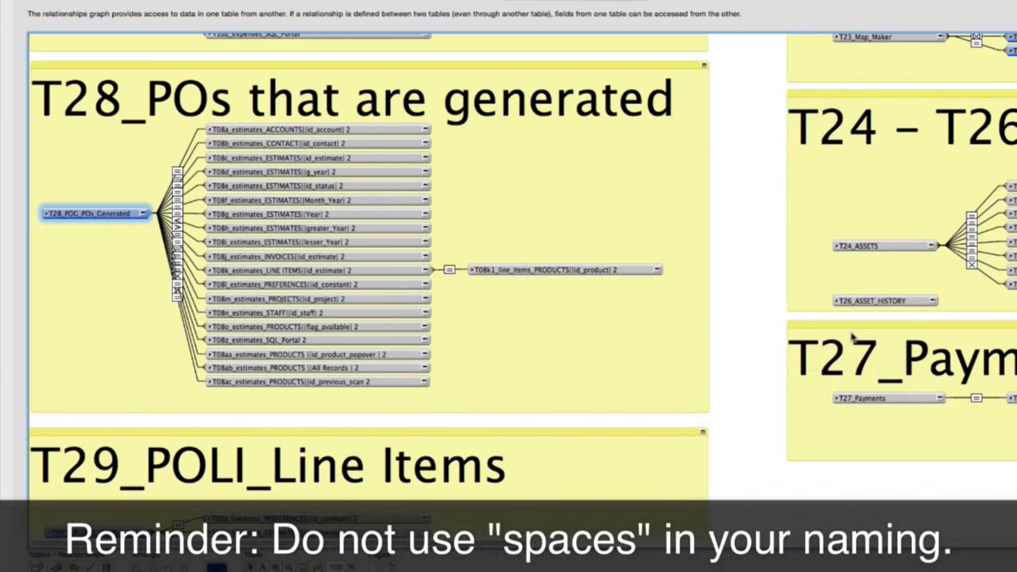
# Open the T09_EST_LINE_ITEMS 2 table occurrence and enter T29_PO_LINE_ITEMS as its name
pyautogui.scroll(-1, 139, 284)
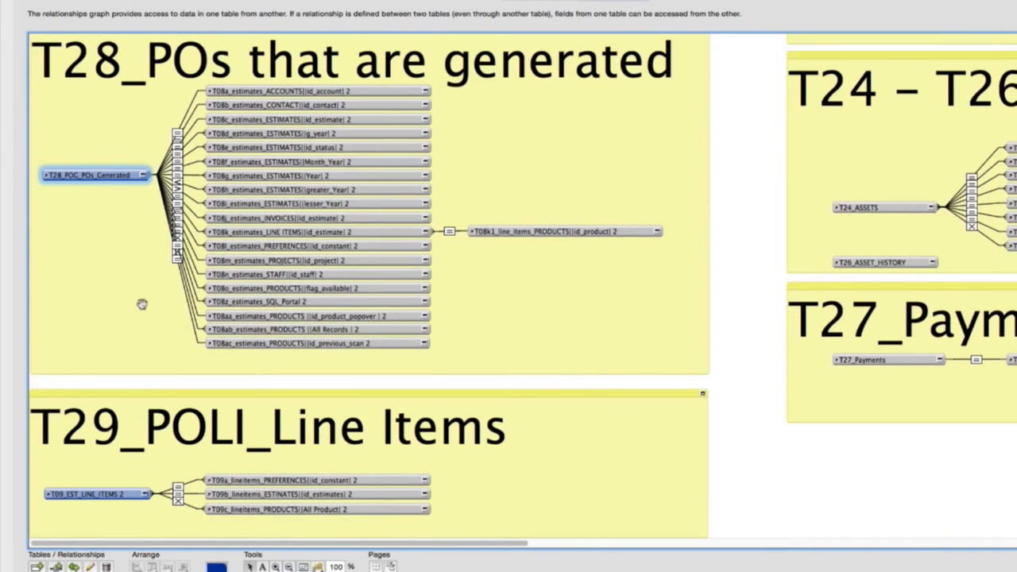
pyautogui.click(97, 494)
pyautogui.doubleClick(97, 494)
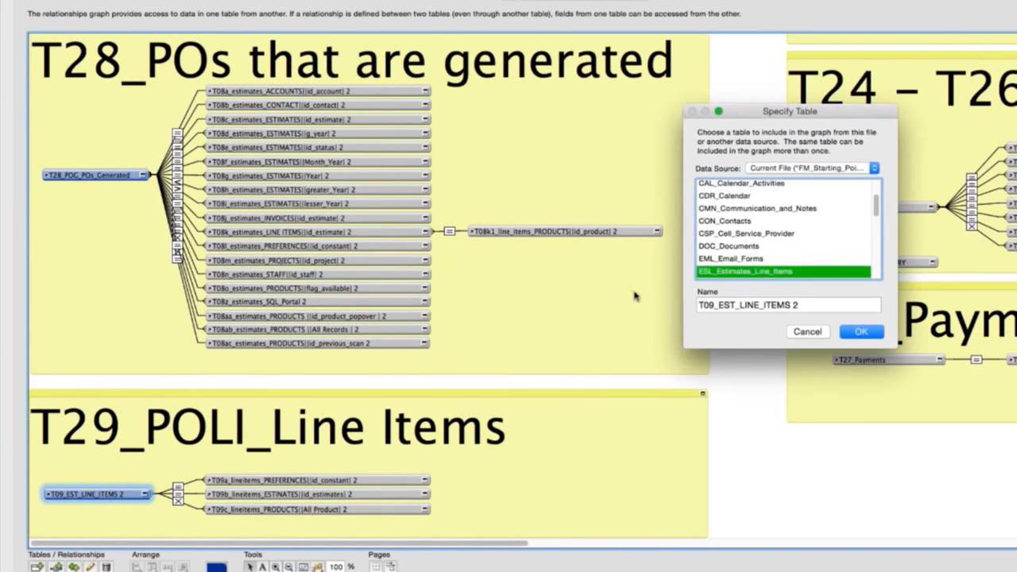
pyautogui.moveTo(713, 305)
pyautogui.mouseDown()
pyautogui.moveTo(699, 305)
pyautogui.moveTo(718, 306)
pyautogui.mouseUp()
pyautogui.write('T29_')
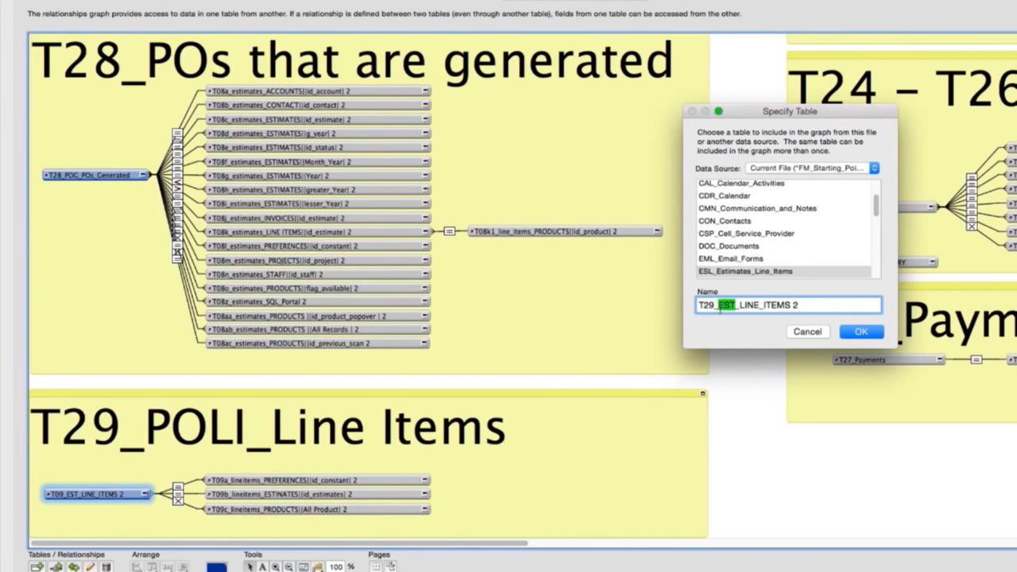
pyautogui.write('PO')
pyautogui.press('BackSpace')
pyautogui.press('BackSpace')
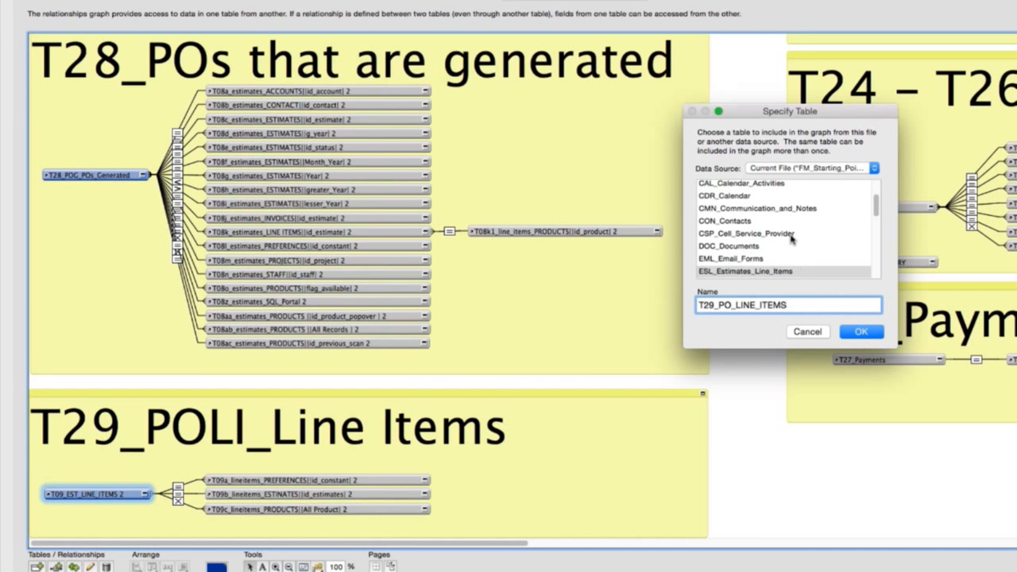
# Point the T09_EST_LINE_ITEMS 2 table occurrence to the POLI_POs_Line_Items table, keeping the name T29_PO_LINE_ITEMS, and apply it
pyautogui.scroll(-4, 768, 228)
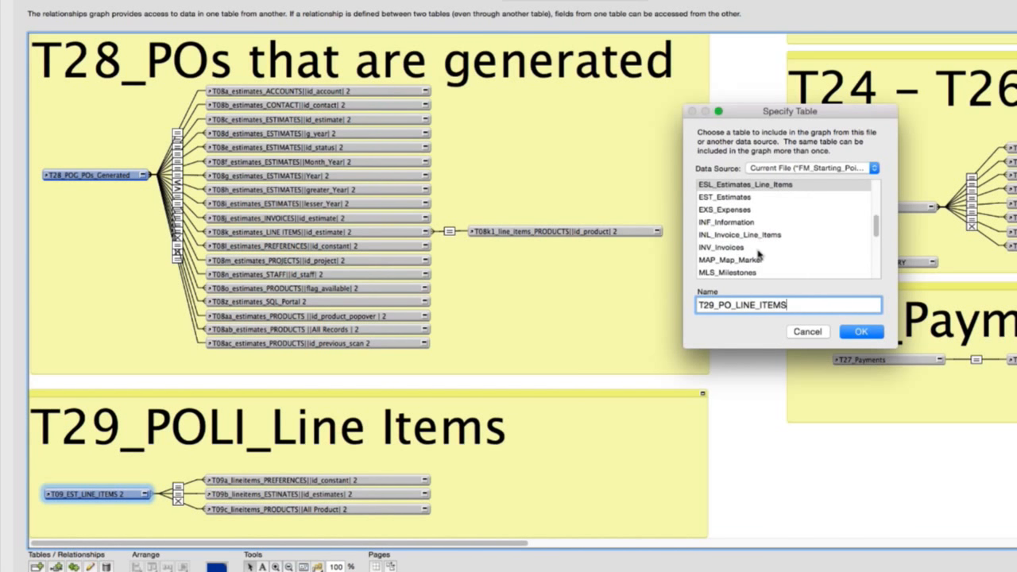
pyautogui.scroll(-3, 759, 254)
pyautogui.moveTo(789, 303); pyautogui.dragTo(655, 292)
pyautogui.scroll(-1, 819, 226)
pyautogui.scroll(1, 794, 223)
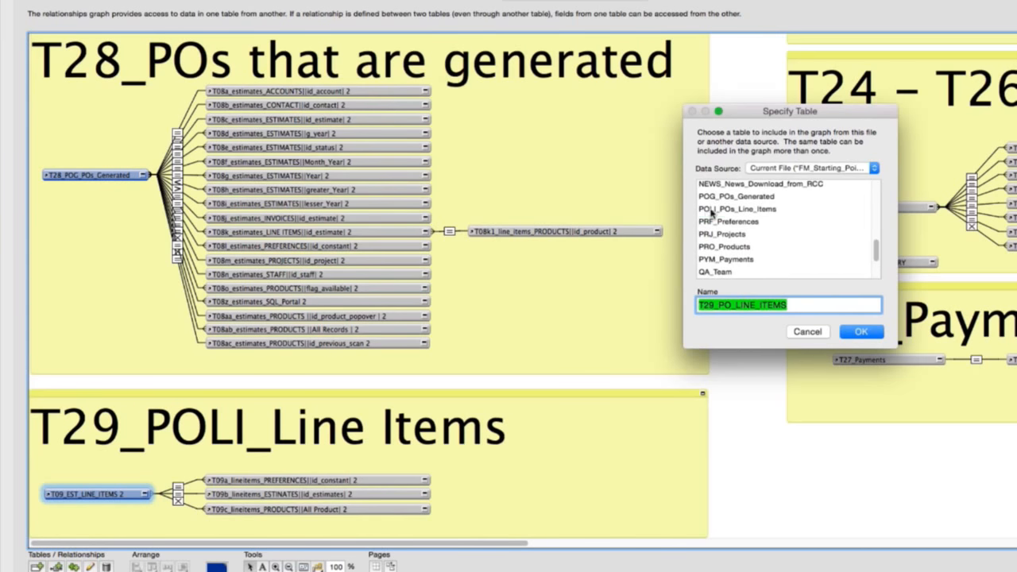
pyautogui.click(711, 209)
pyautogui.moveTo(806, 308); pyautogui.dragTo(646, 282)
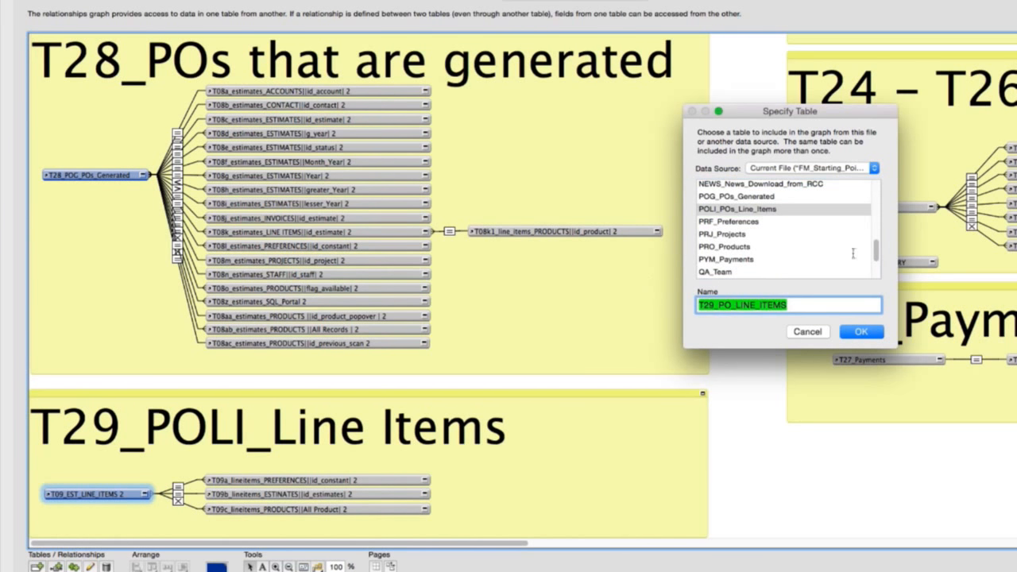
pyautogui.click(866, 334)
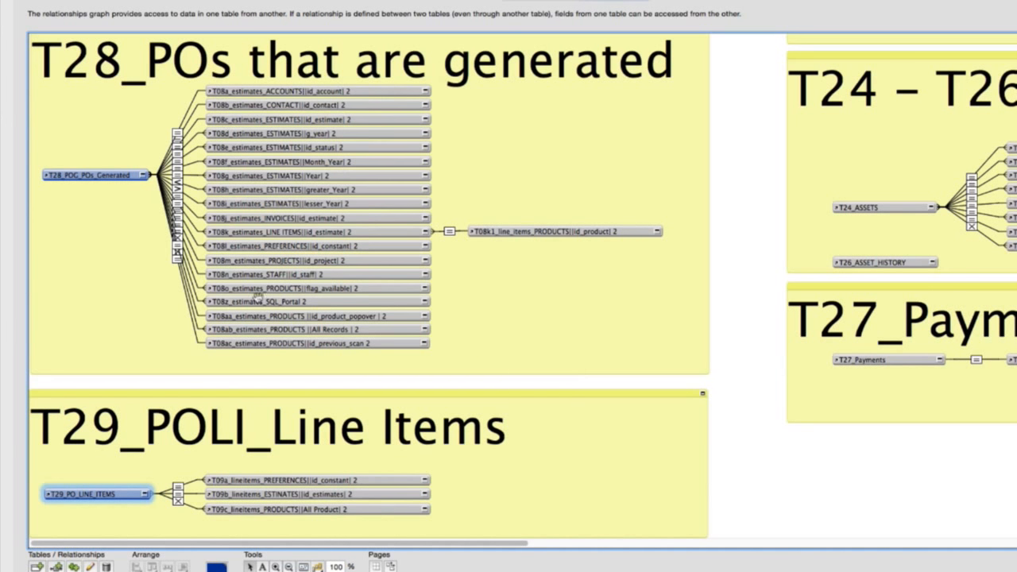
pyautogui.click(231, 87)
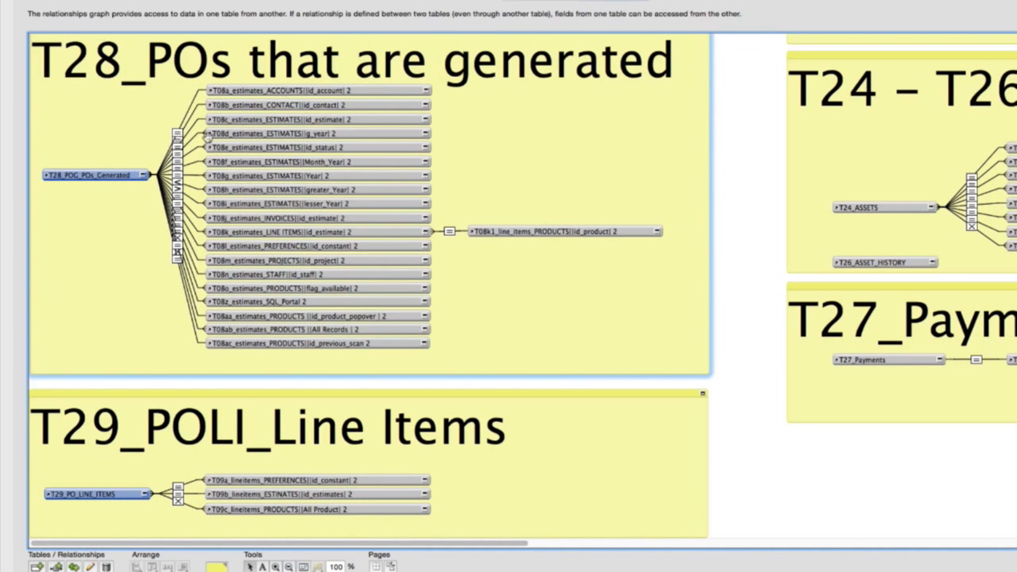
pyautogui.doubleClick(291, 91)
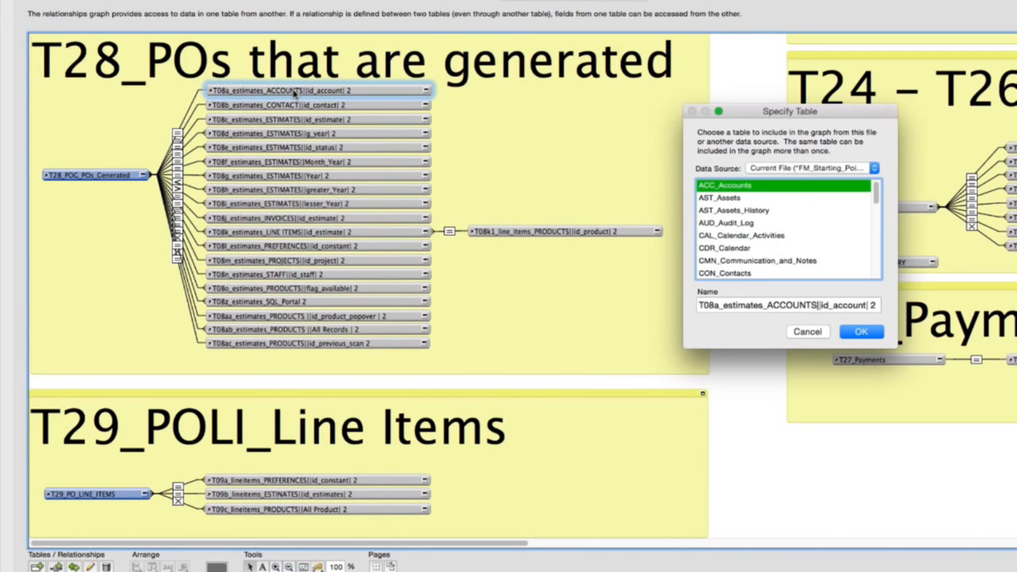
pyautogui.press('Escape')
pyautogui.click(322, 112)
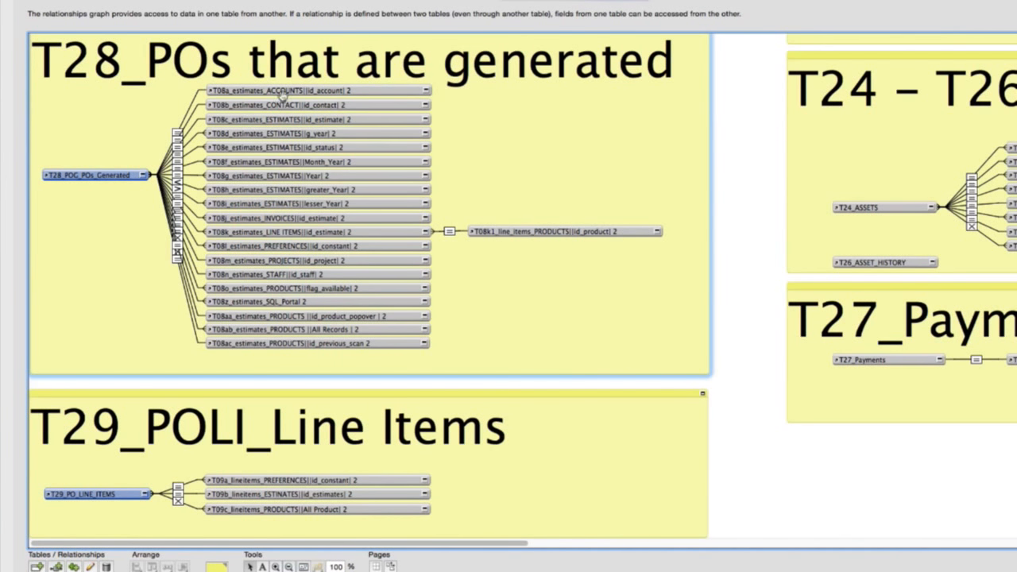
# Check the matching fields in the relationships from T28_POG_POs_Generated to the ACCOUNTS and CONTACT table occurrences
pyautogui.click(177, 133)
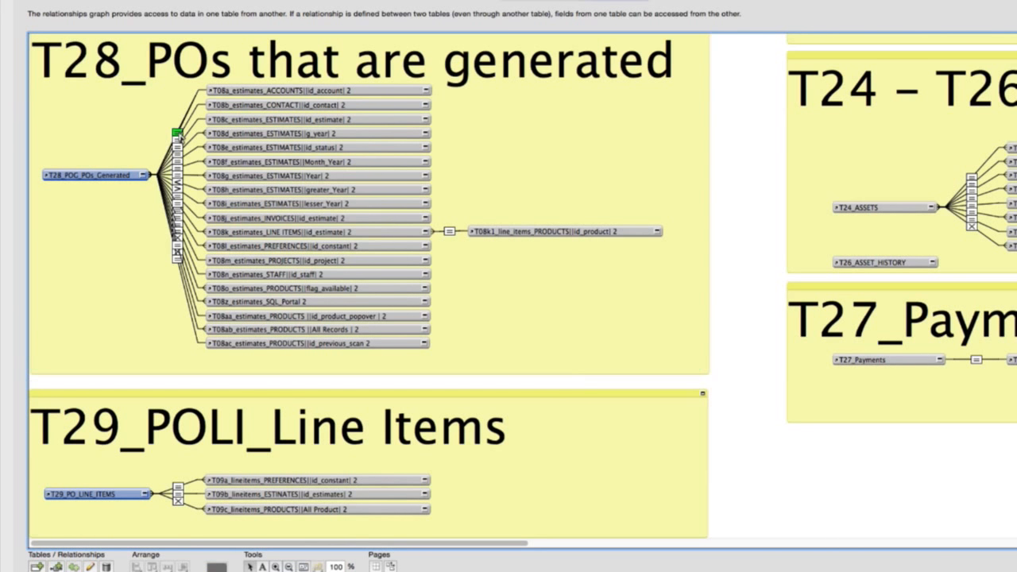
pyautogui.doubleClick(178, 135)
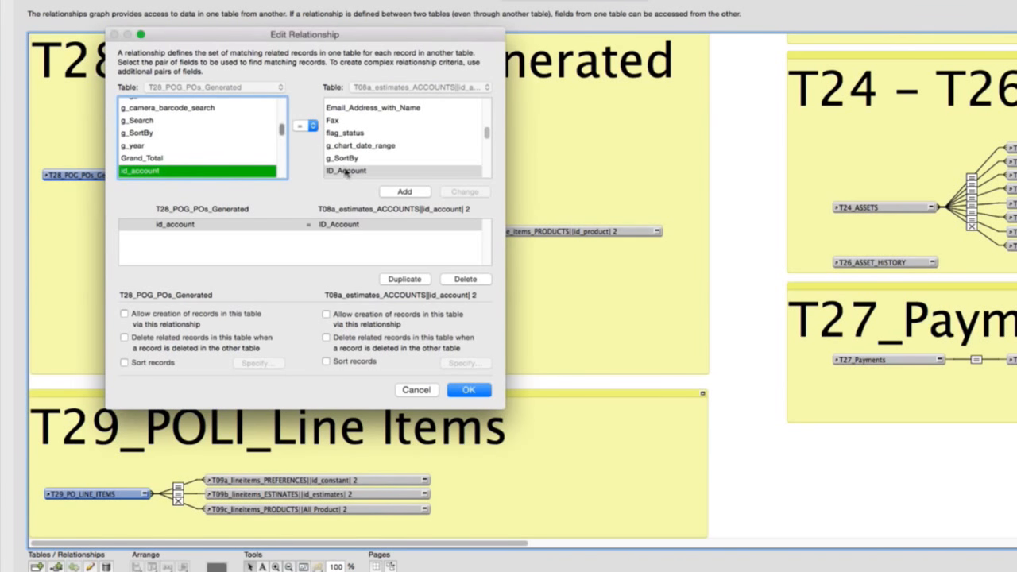
pyautogui.click(477, 391)
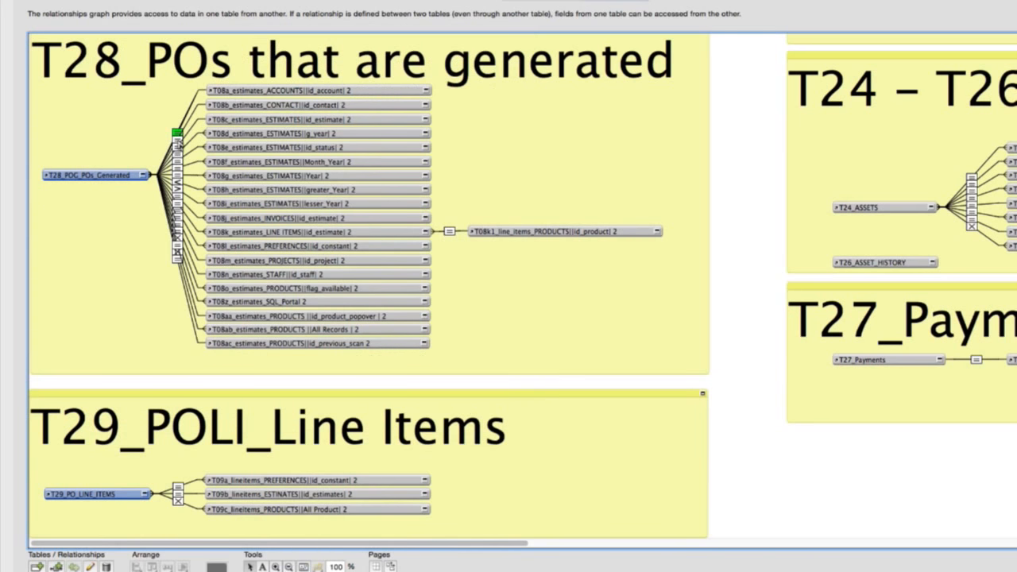
pyautogui.click(179, 142)
pyautogui.doubleClick(179, 143)
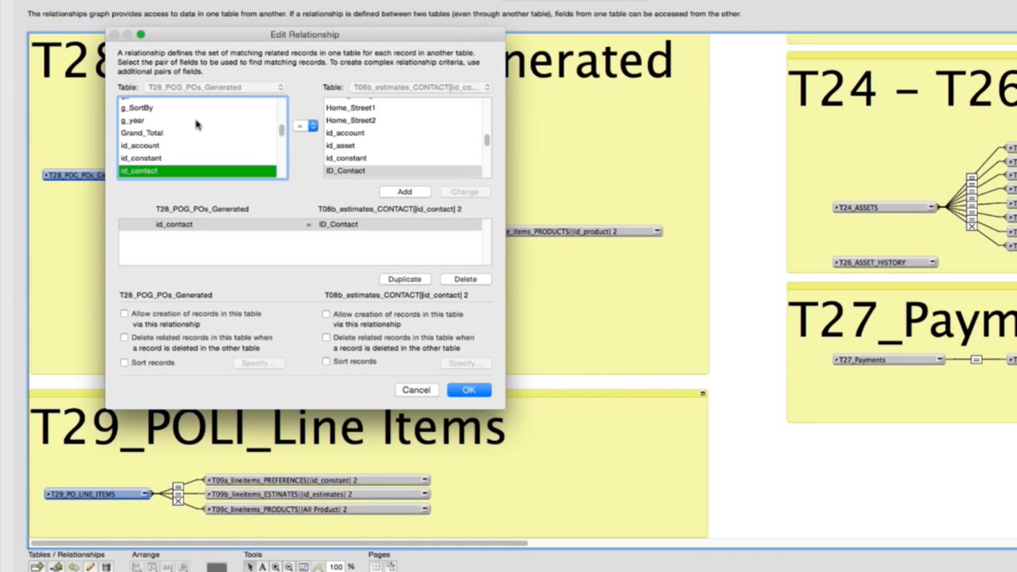
pyautogui.click(477, 390)
pyautogui.click(477, 391)
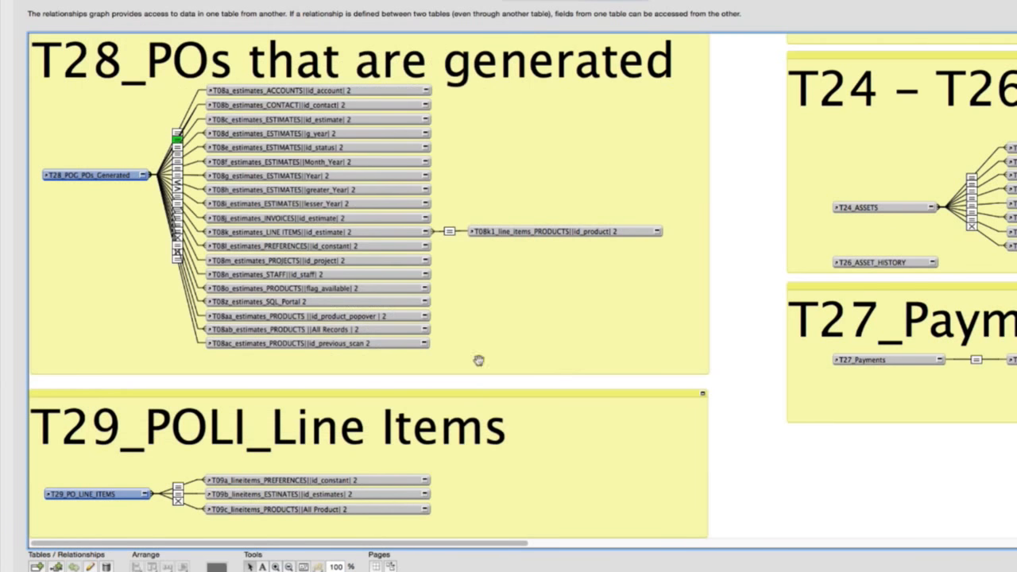
pyautogui.click(342, 92)
pyautogui.doubleClick(342, 92)
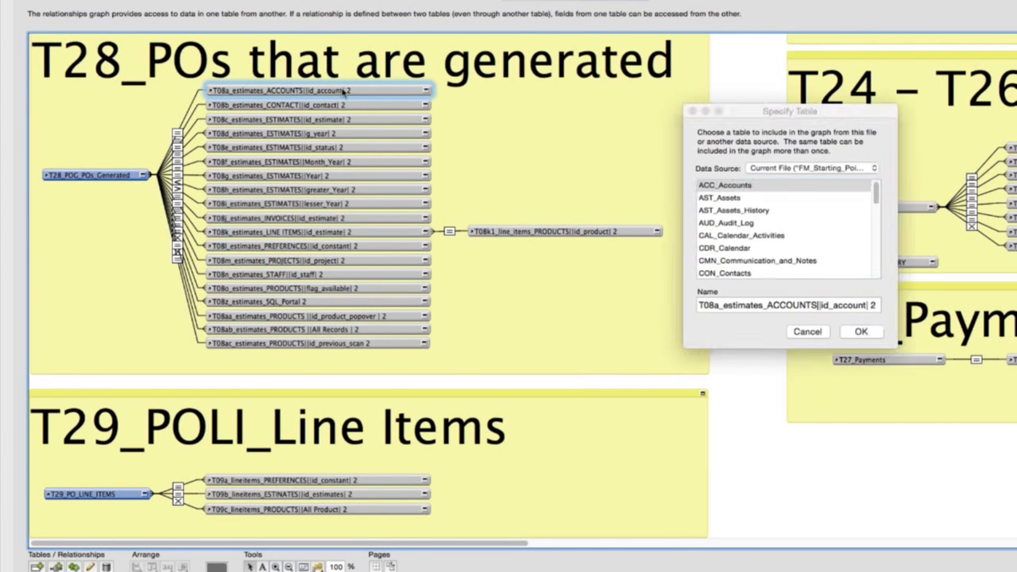
pyautogui.click(876, 305)
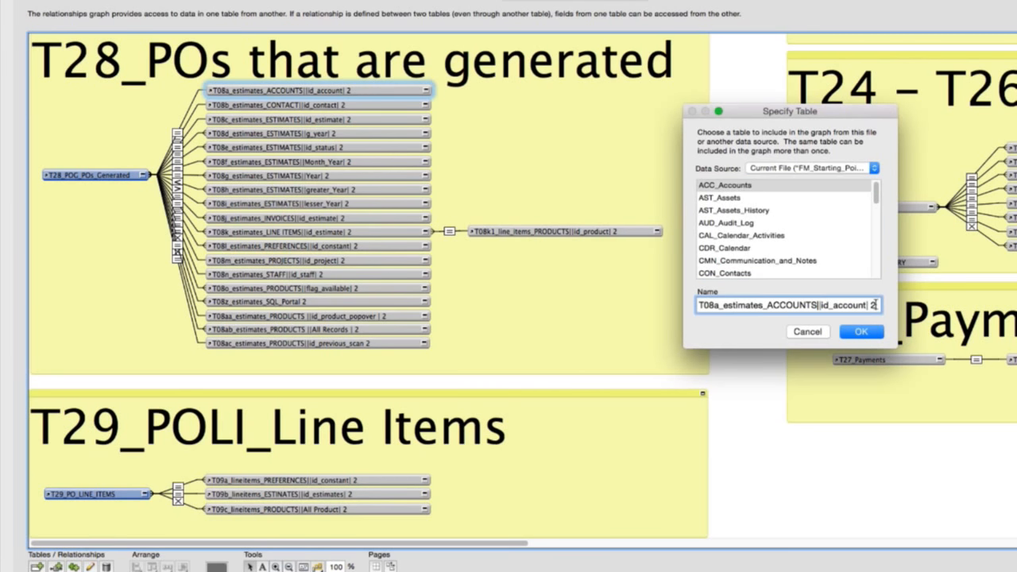
pyautogui.press('Return')
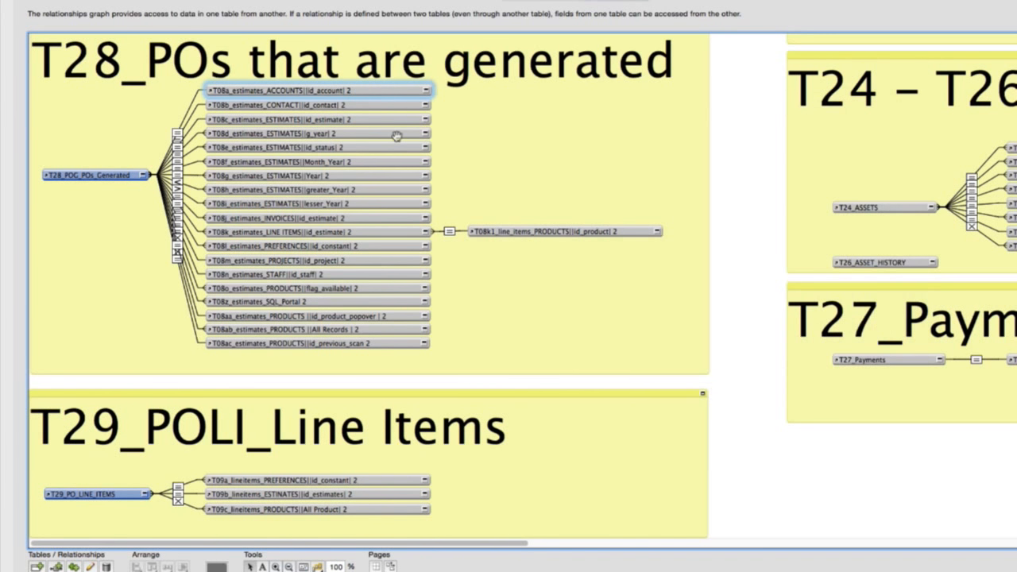
pyautogui.click(360, 105)
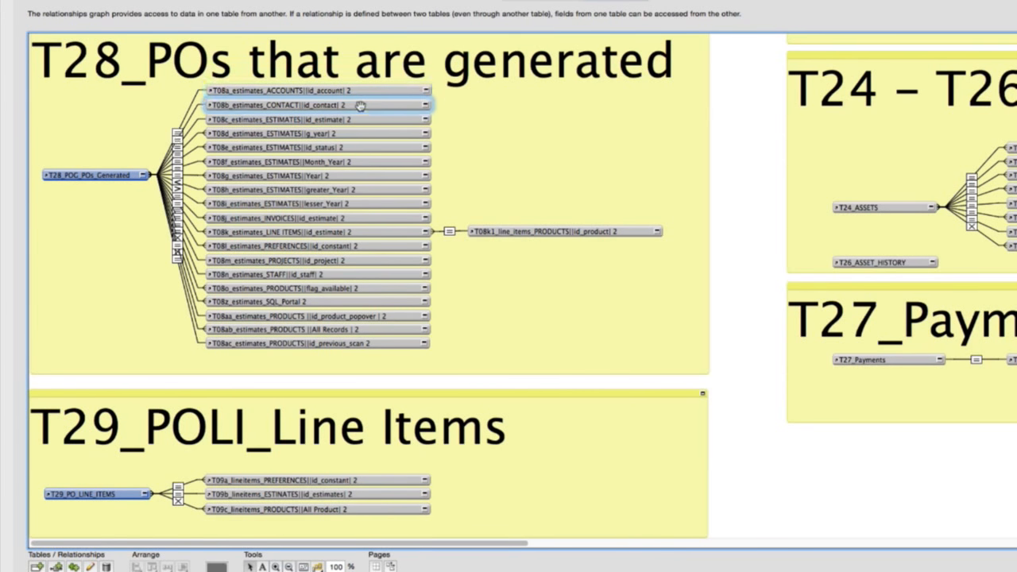
# Rename the T08a table occurrence as T28a_estimates_ACCOUNTS||id_account|, without the trailing 2
pyautogui.doubleClick(363, 93)
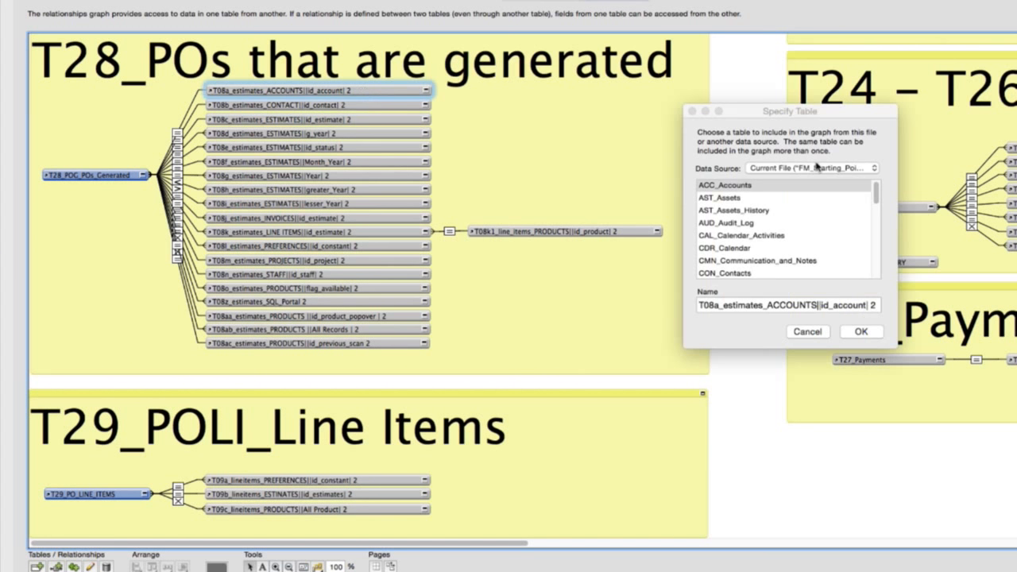
pyautogui.doubleClick(874, 305)
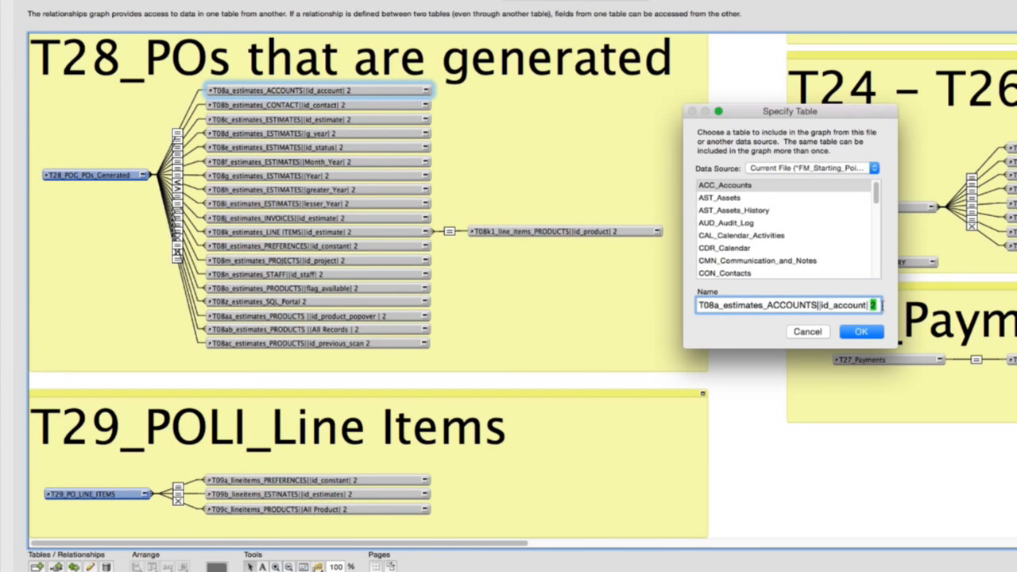
pyautogui.press('BackSpace')
pyautogui.click(874, 333)
pyautogui.moveTo(721, 305); pyautogui.dragTo(701, 306)
pyautogui.write('28a')
pyautogui.click(861, 332)
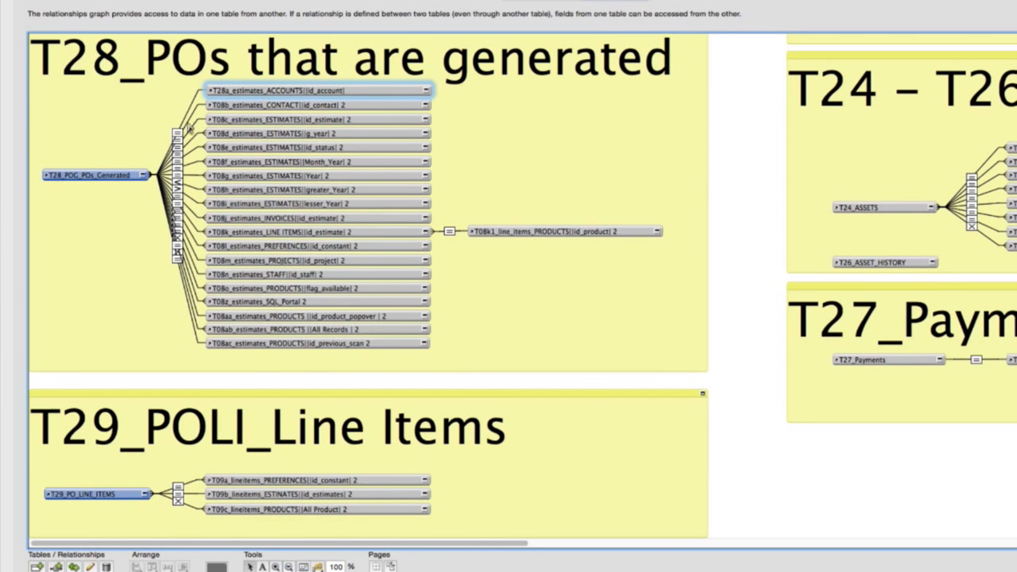
# Rename the T08b table occurrence as T28b_estimates_CONTACT||id_contact|, without the trailing 2, and open the T08c occurrence
pyautogui.doubleClick(238, 106)
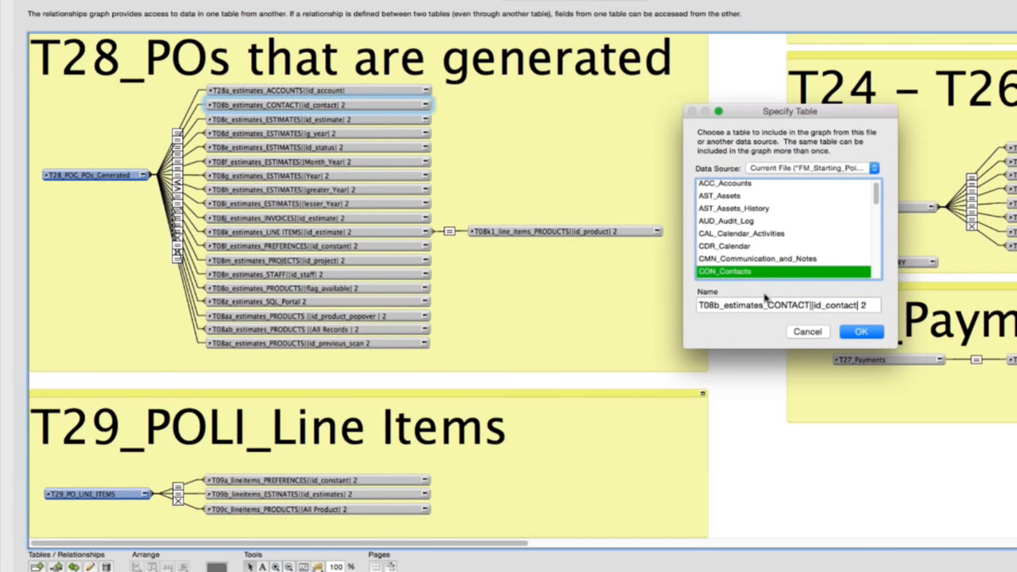
pyautogui.click(716, 306)
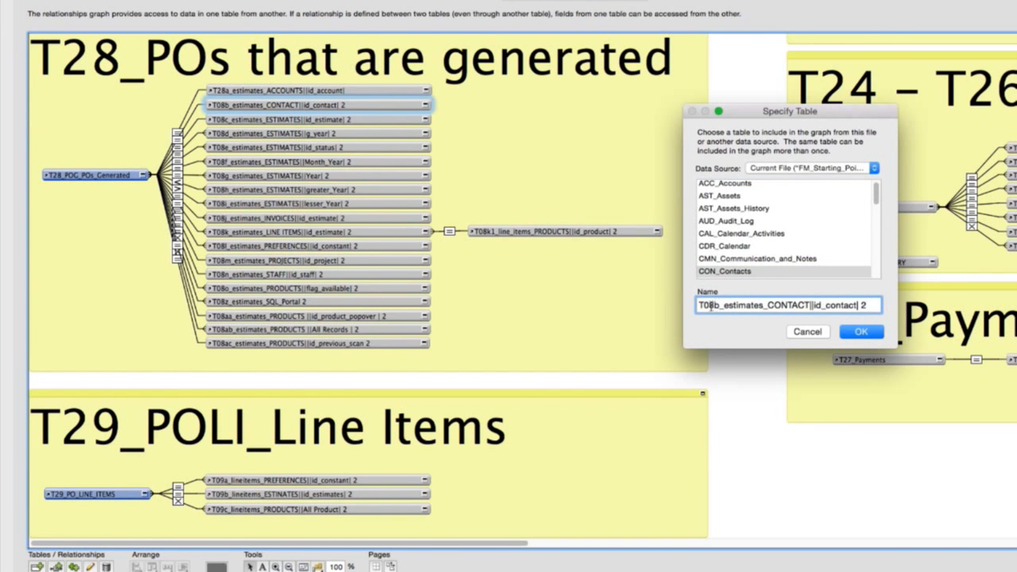
pyautogui.hotkey('shift', 'Left')
pyautogui.hotkey('shift', 'Left')
pyautogui.write('2')
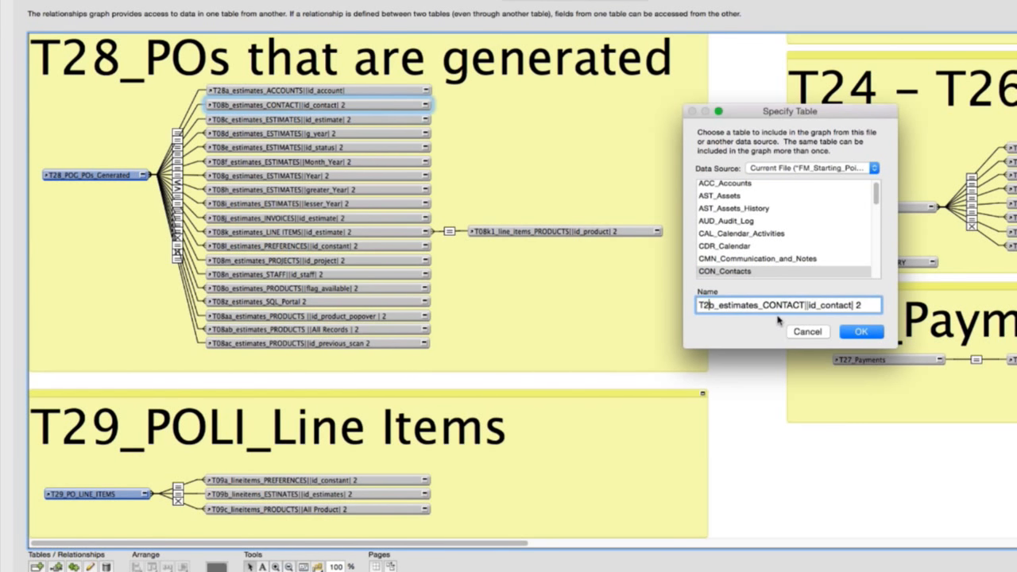
pyautogui.write('8')
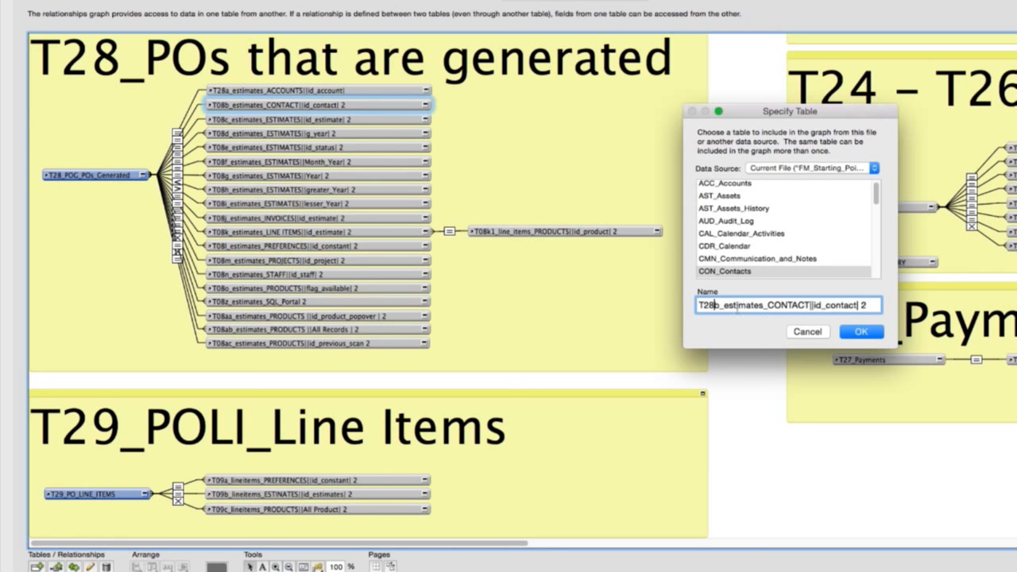
pyautogui.click(871, 305)
pyautogui.press('BackSpace')
pyautogui.press('BackSpace')
pyautogui.click(863, 332)
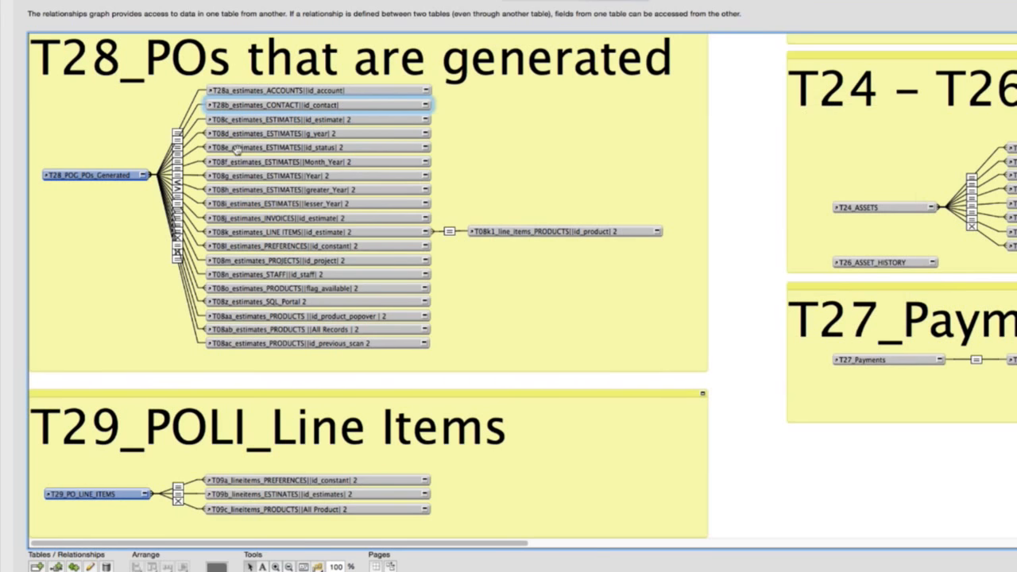
pyautogui.doubleClick(238, 121)
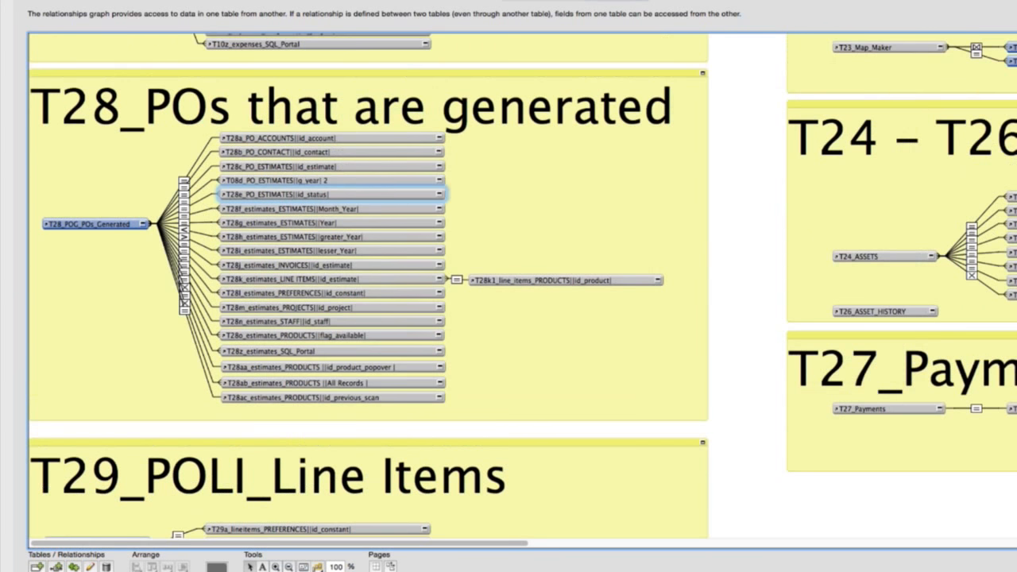
# Replace estimates with PO in the T28f table occurrence's name so it reads T28f_PO_ESTIMATES||Month_Year|
pyautogui.click(326, 211)
pyautogui.doubleClick(327, 211)
pyautogui.doubleClick(743, 301)
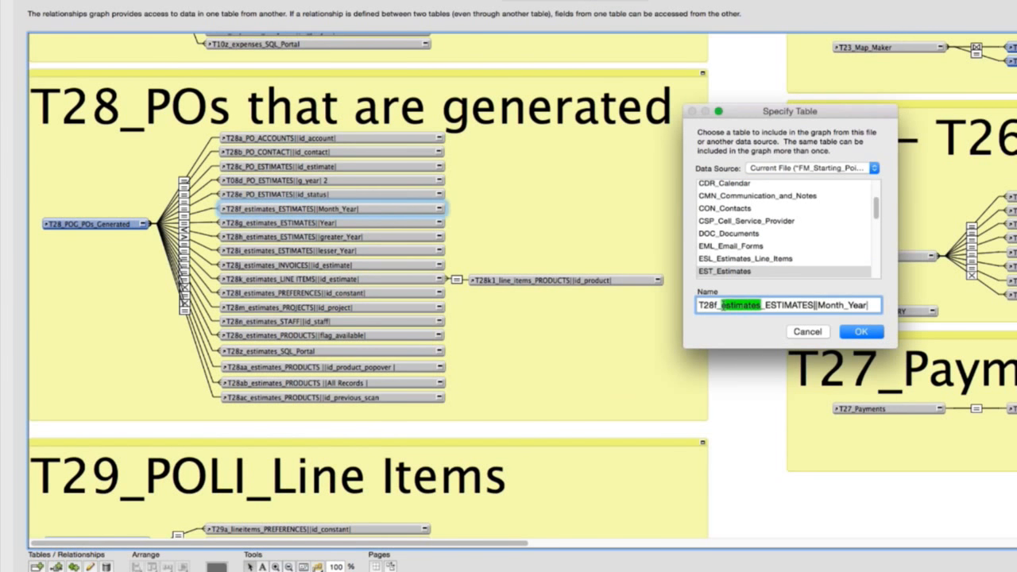
pyautogui.write('PO')
pyautogui.click(862, 333)
# Rename the T28g table occurrence as T28g_PO_ESTIMATES||Year|
pyautogui.click(303, 231)
pyautogui.doubleClick(301, 226)
pyautogui.doubleClick(737, 305)
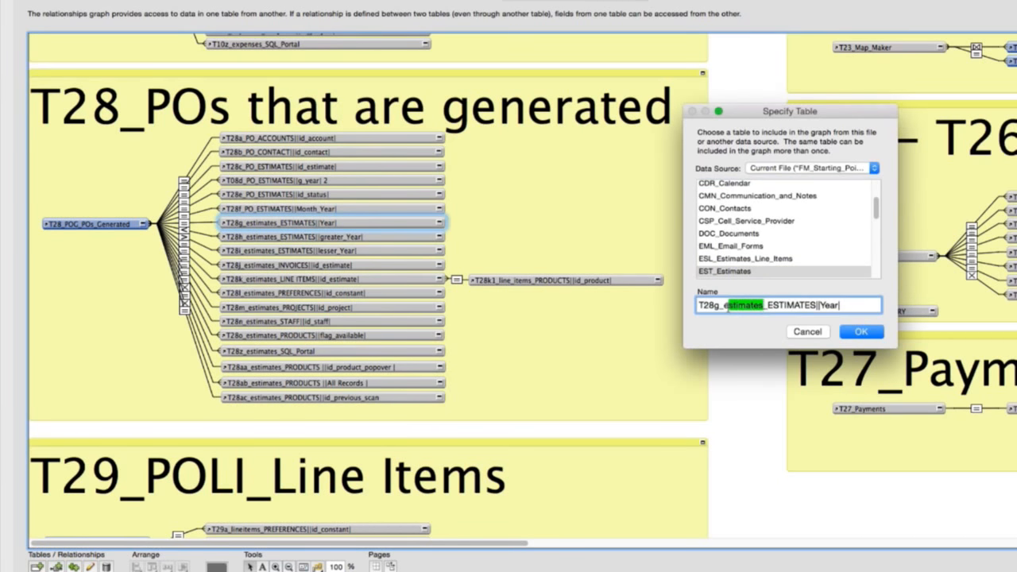
pyautogui.write('PO')
pyautogui.click(862, 332)
# Rename the T28h table occurrence as T28h_PO_ESTIMATES||greater_Year|
pyautogui.doubleClick(302, 237)
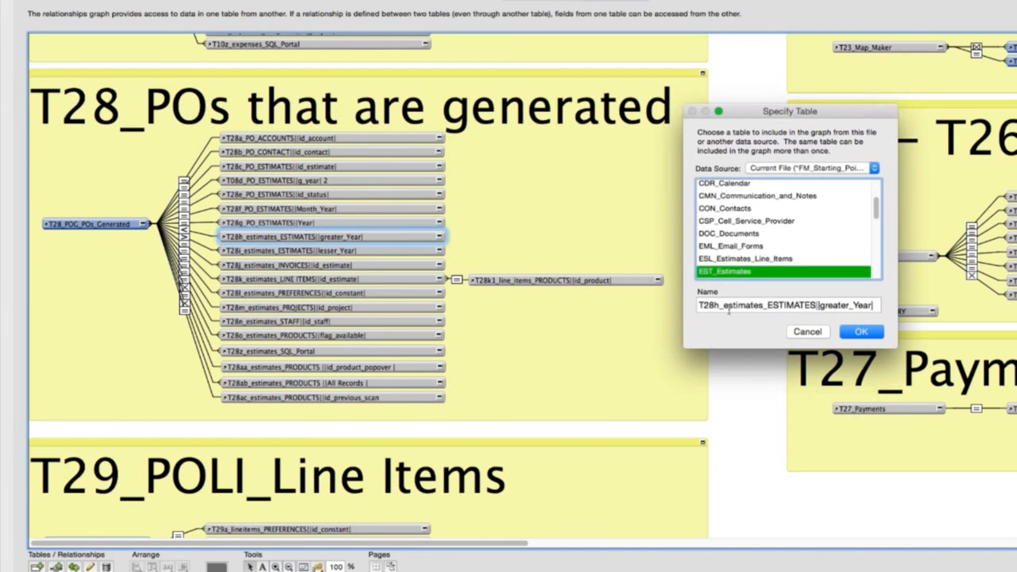
pyautogui.doubleClick(739, 305)
pyautogui.write('PO')
pyautogui.click(862, 331)
# Rename the T28i table occurrence as T28i_PO_ESTIMATES||lesser_Year|
pyautogui.doubleClick(254, 259)
pyautogui.click(783, 322)
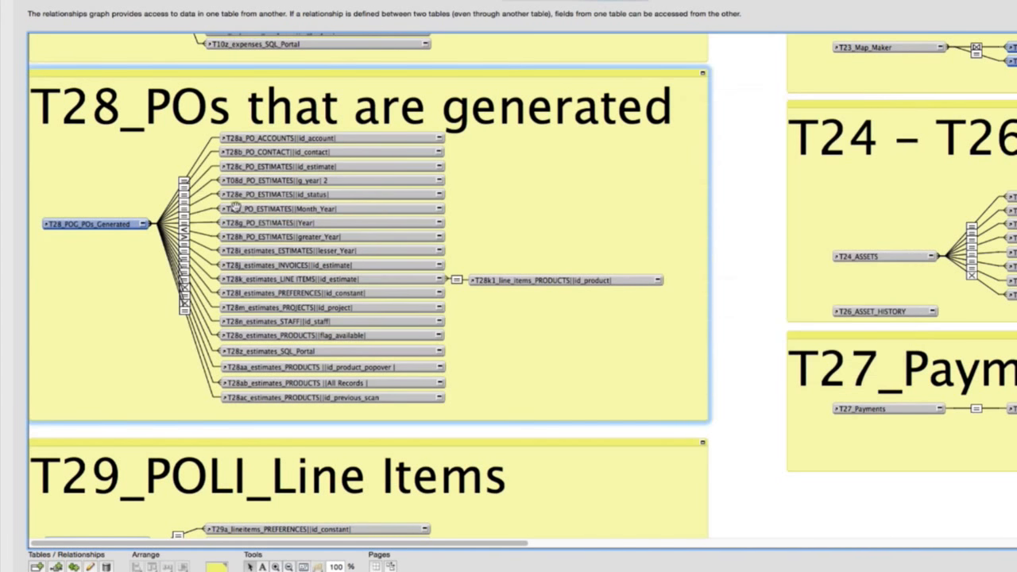
pyautogui.doubleClick(277, 251)
pyautogui.doubleClick(757, 306)
pyautogui.write('PO')
pyautogui.click(862, 331)
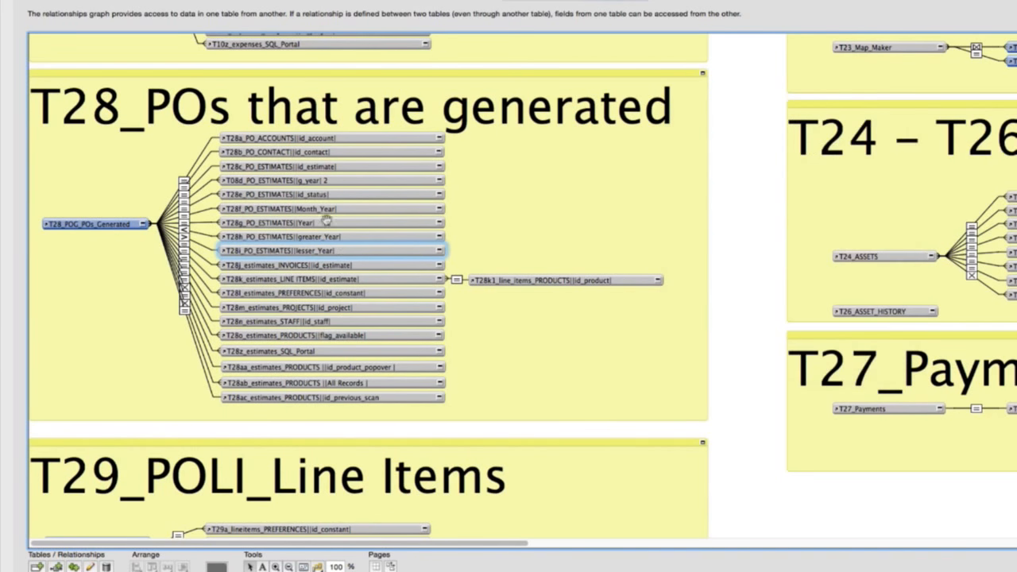
# Replace estimates with PO in the T28j table occurrence's name so it reads T28j_PO_INVOICES||id_estimate|
pyautogui.doubleClick(302, 271)
pyautogui.click(811, 322)
pyautogui.doubleClick(284, 266)
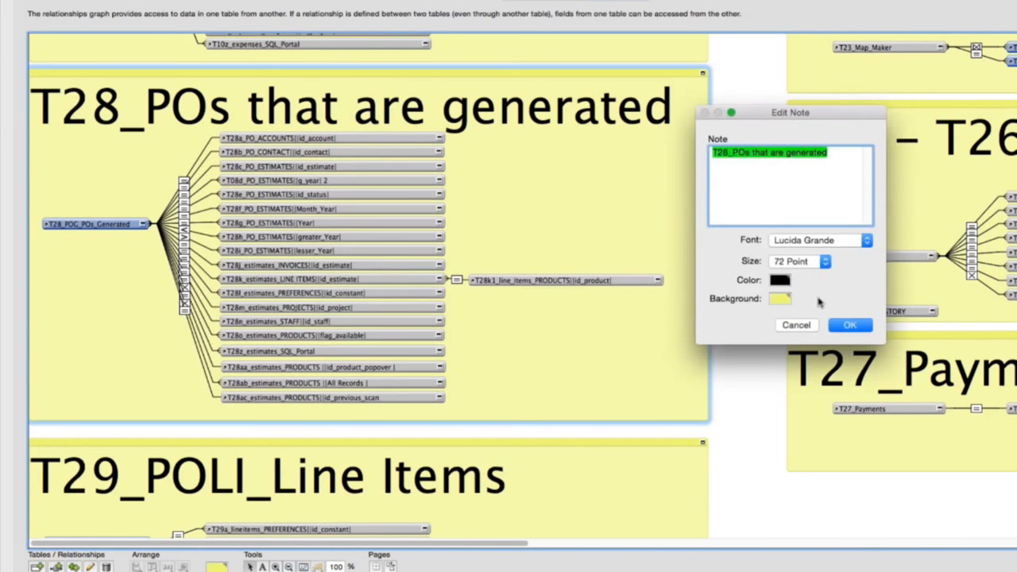
pyautogui.click(797, 325)
pyautogui.doubleClick(283, 265)
pyautogui.click(732, 305)
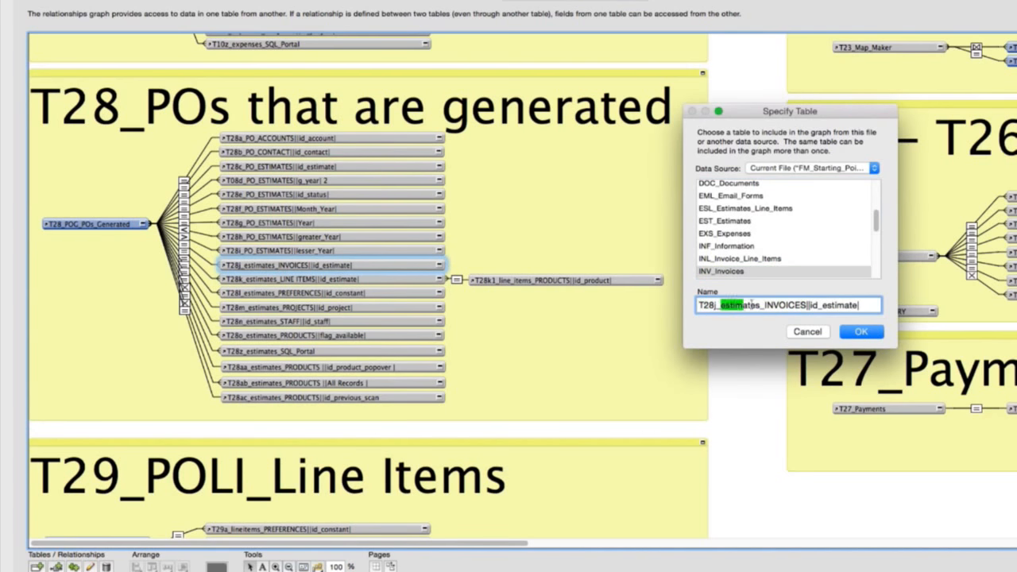
pyautogui.moveTo(751, 305); pyautogui.dragTo(759, 305)
pyautogui.write('PO')
pyautogui.click(861, 332)
# Rename the T28k table occurrence as T28k_PO_LINE ITEMS||id_estimate|
pyautogui.doubleClick(318, 280)
pyautogui.doubleClick(725, 306)
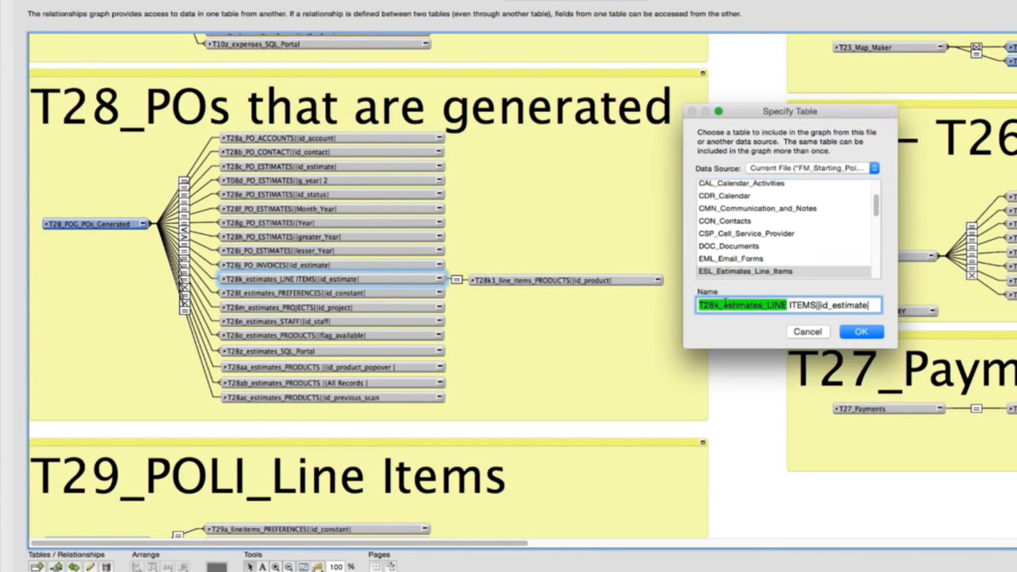
pyautogui.write('PO')
pyautogui.click(861, 332)
# Rename the T28l table occurrence as T28l_PO_PREFERENCES||id_constant|
pyautogui.doubleClick(562, 300)
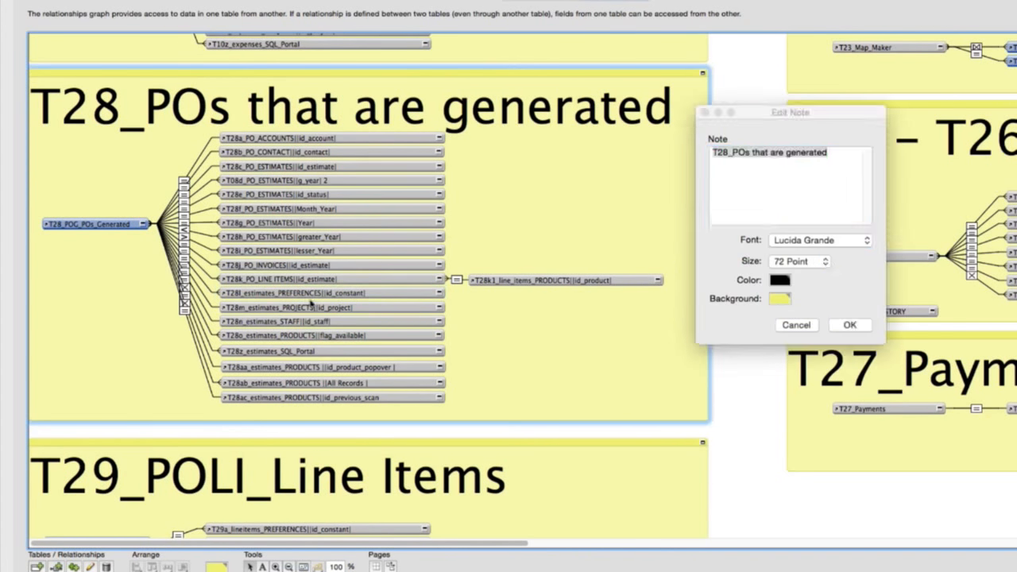
pyautogui.click(794, 325)
pyautogui.doubleClick(322, 294)
pyautogui.moveTo(760, 306); pyautogui.dragTo(724, 318)
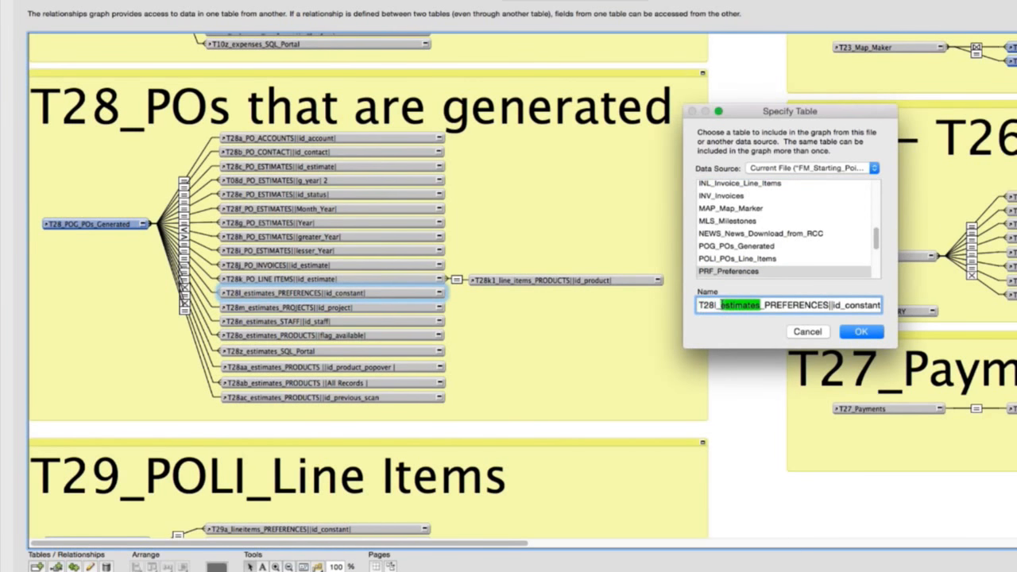
pyautogui.write('PO')
pyautogui.press('Return')
# Replace estimates with PO in the T28m and T28n occurrence names, giving T28m_PO_PROJECTS||id_project| and T28n_PO_STAFF||id_staff|
pyautogui.click(314, 309)
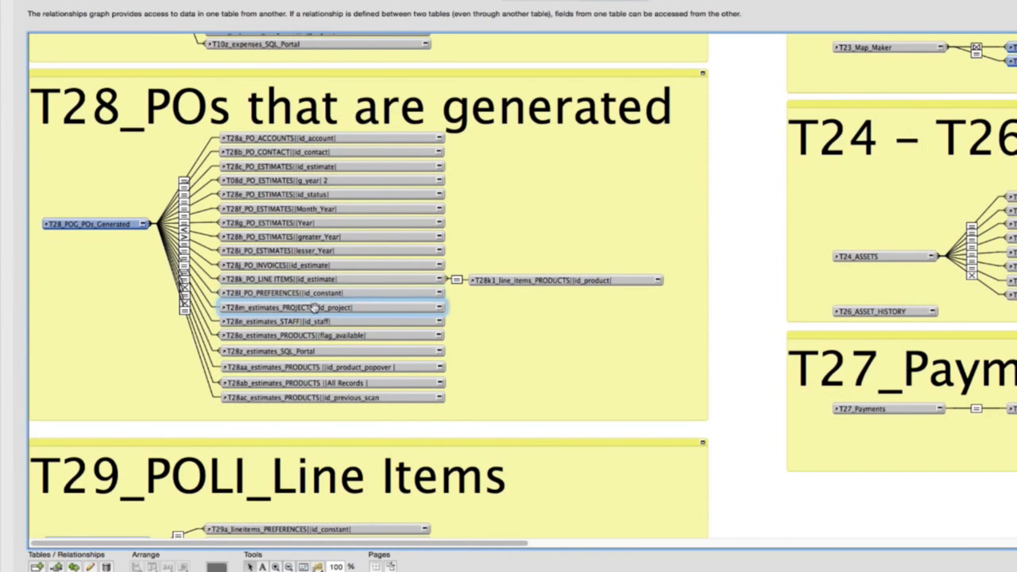
pyautogui.doubleClick(387, 309)
pyautogui.write('PO')
pyautogui.press('Return')
pyautogui.doubleClick(274, 322)
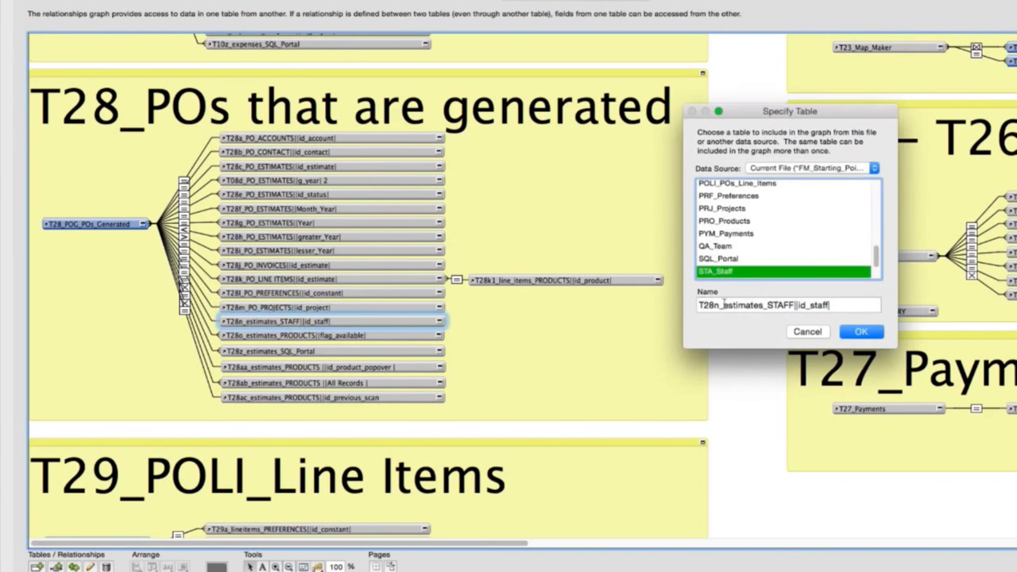
pyautogui.write('PO')
pyautogui.moveTo(765, 305)
pyautogui.mouseDown()
pyautogui.moveTo(725, 305)
pyautogui.moveTo(764, 306)
pyautogui.mouseUp()
pyautogui.press('Return')
# Rename the T28o and T28z table occurrences as T28o_PO_PRODUCTS||flag_available| and T28z_PO_SQL_Portal
pyautogui.click(246, 337)
pyautogui.doubleClick(247, 337)
pyautogui.doubleClick(764, 305)
pyautogui.write('PO')
pyautogui.press('Return')
pyautogui.doubleClick(318, 352)
pyautogui.write('PO')
pyautogui.press('Return')
# Rename the T28aa and T28ab table occurrences as T28aa_PO_PRODUCTS ||id_product_popover | and T28ab_PO_PRODUCTS ||All Records |
pyautogui.click(424, 367)
pyautogui.doubleClick(425, 367)
pyautogui.write('PO')
pyautogui.press('Return')
pyautogui.doubleClick(371, 384)
pyautogui.write('PO')
pyautogui.press('Return')
# Rename the T28ac table occurrence as T28ac_PO_PRODUCTS||id_previous_scan
pyautogui.doubleClick(294, 398)
pyautogui.doubleClick(770, 306)
pyautogui.write('PO')
pyautogui.press('Return')
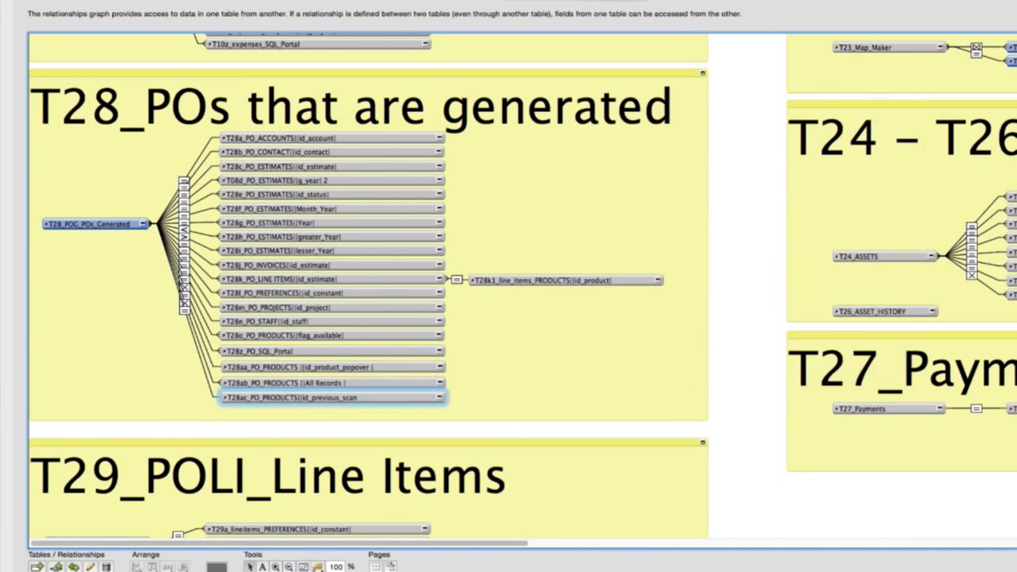
# Rename the third occurrence in the T29 line items group as T29c_lineitems_PRODUCTS||All Product|
pyautogui.doubleClick(358, 558)
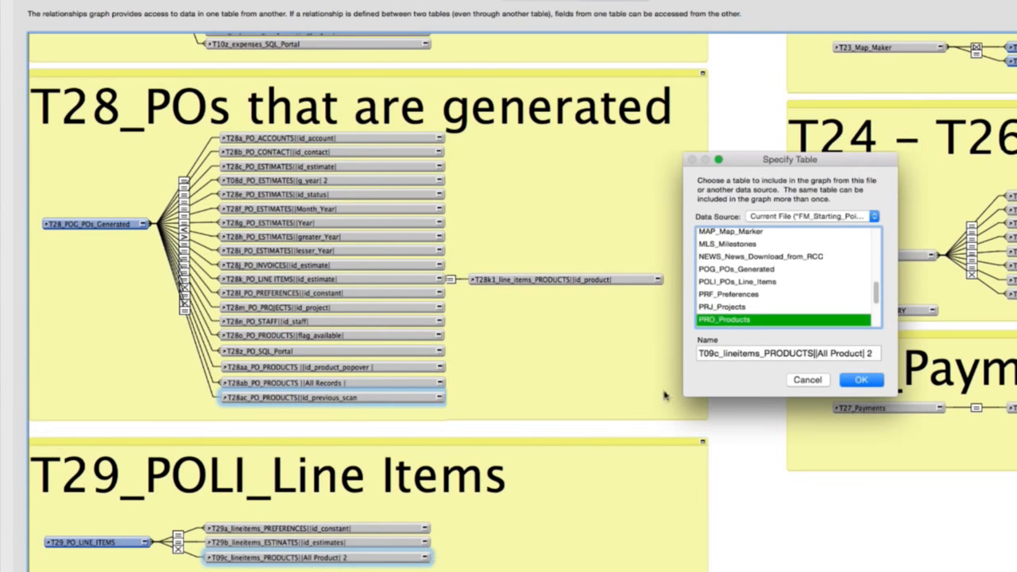
pyautogui.moveTo(710, 354); pyautogui.dragTo(705, 354)
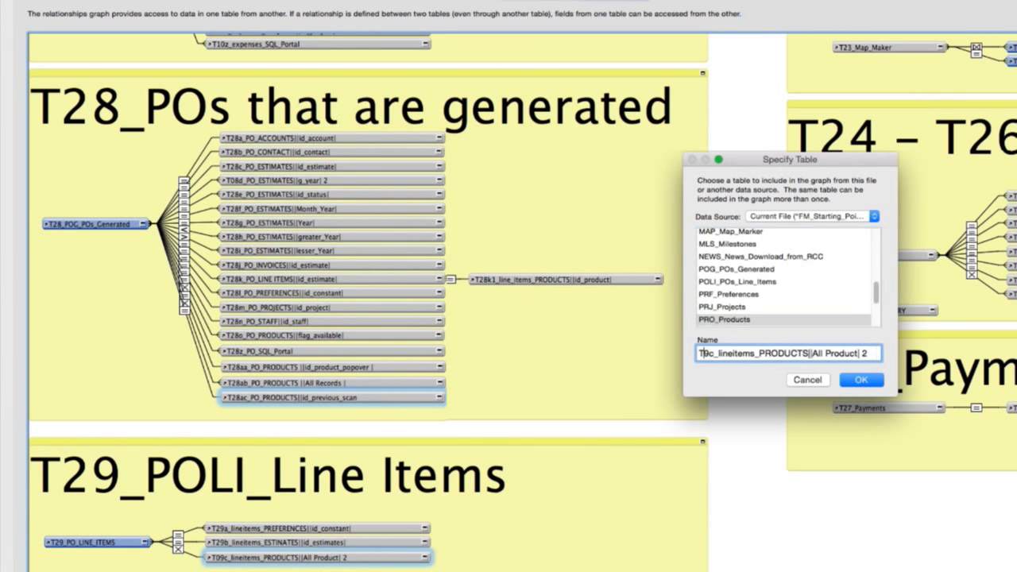
pyautogui.write('2')
pyautogui.press('Down')
pyautogui.press('BackSpace')
pyautogui.press('BackSpace')
pyautogui.press('Return')
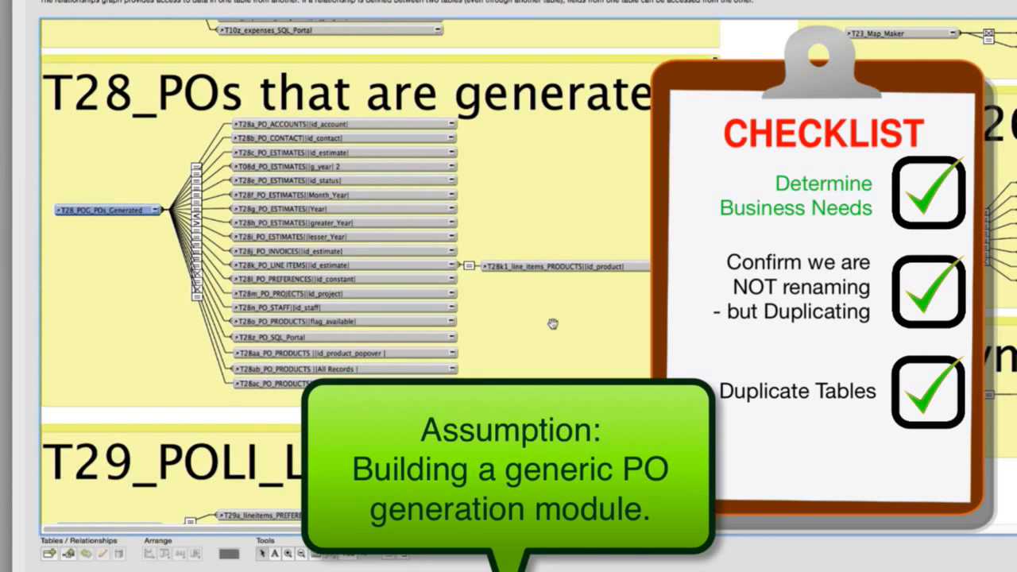
# Review the match fields relating T28_POG_POs_Generated to the T28a accounts, T28b contact and T28c estimates occurrences
pyautogui.scroll(-2, 509, 310)
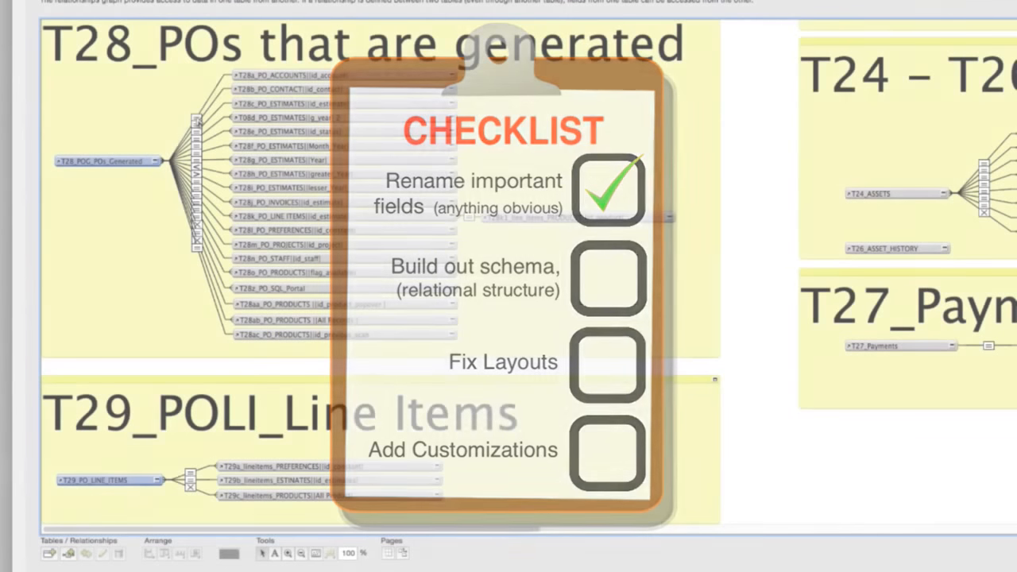
pyautogui.doubleClick(197, 120)
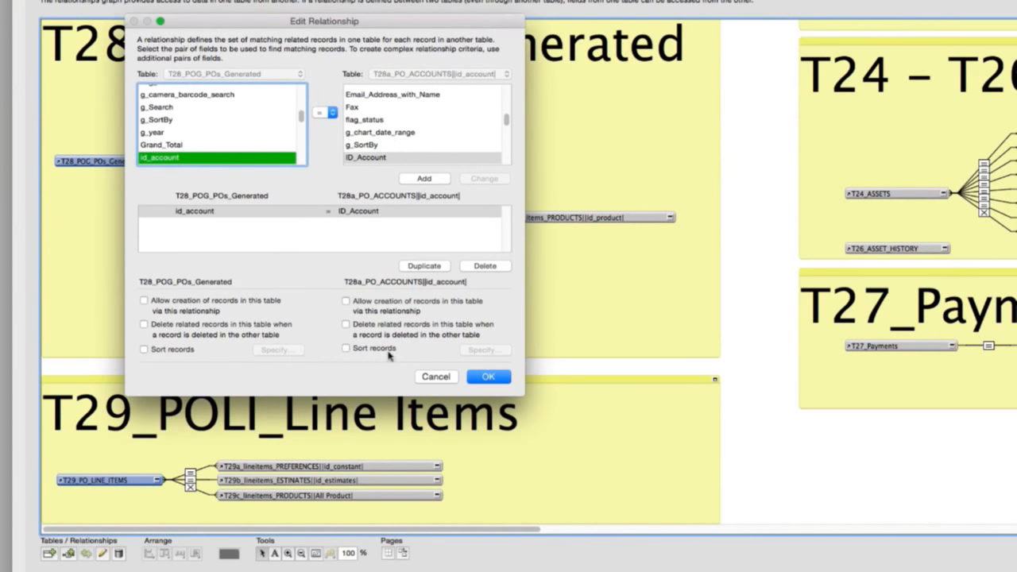
pyautogui.click(487, 376)
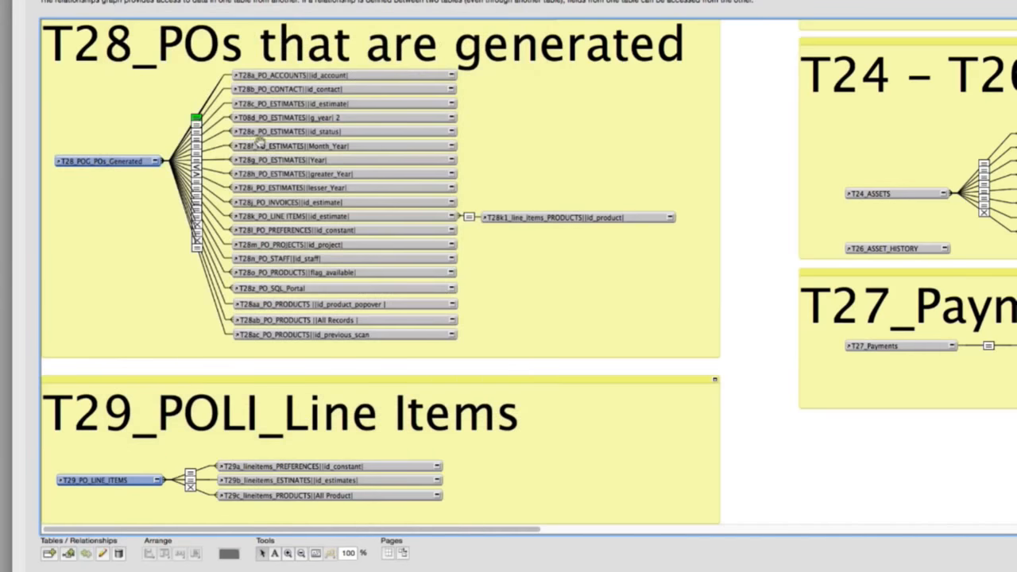
pyautogui.doubleClick(199, 130)
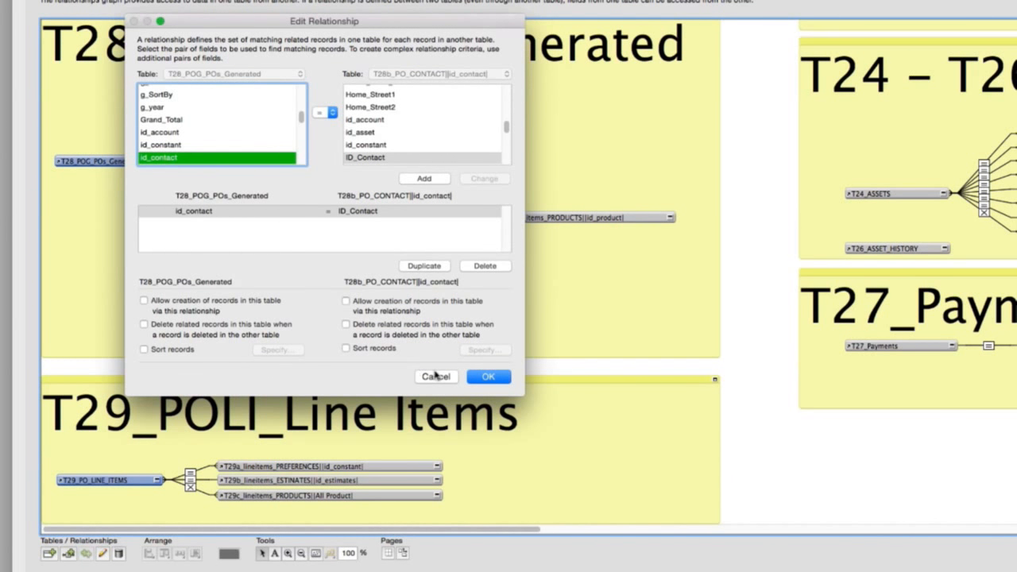
pyautogui.click(490, 378)
pyautogui.click(196, 132)
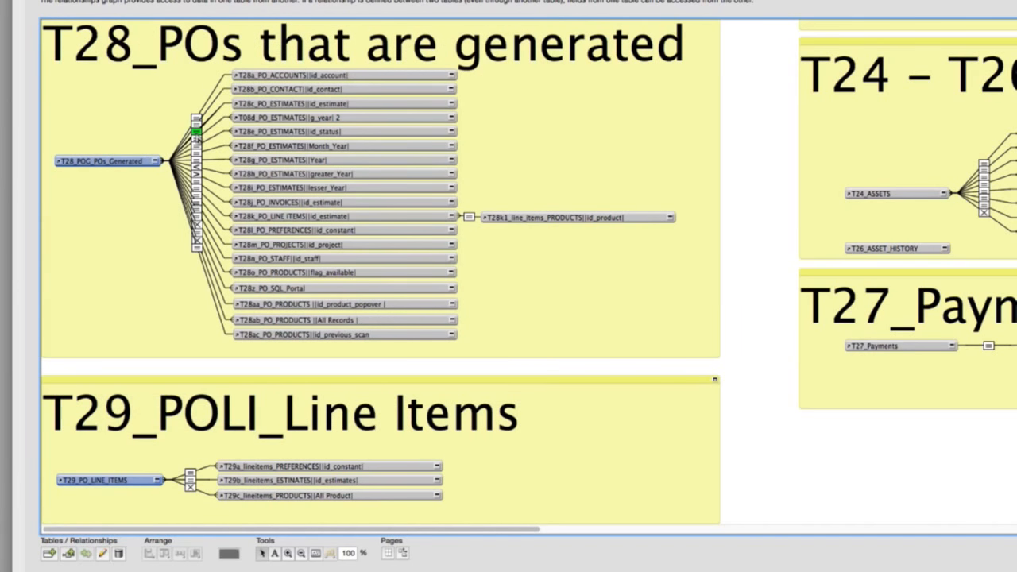
pyautogui.doubleClick(196, 134)
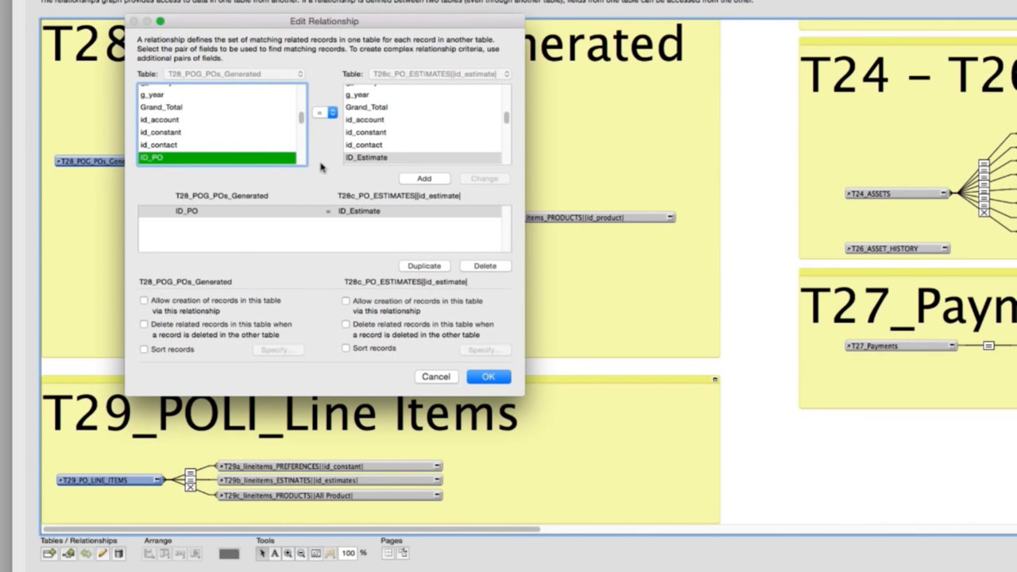
pyautogui.click(436, 377)
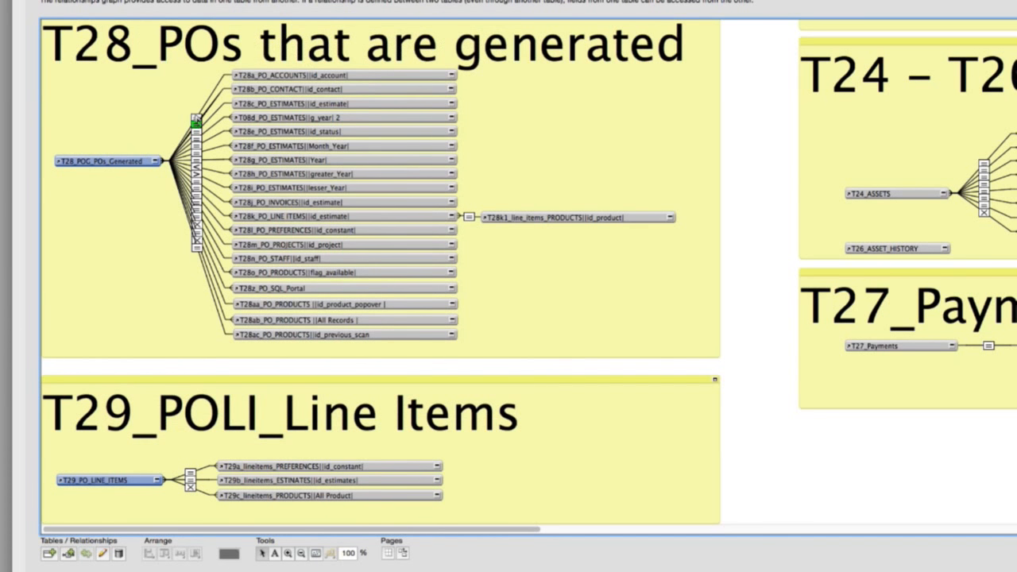
# Recheck the key fields relating T28_POG_POs_Generated to the T28a accounts and T28b contact occurrences
pyautogui.doubleClick(195, 118)
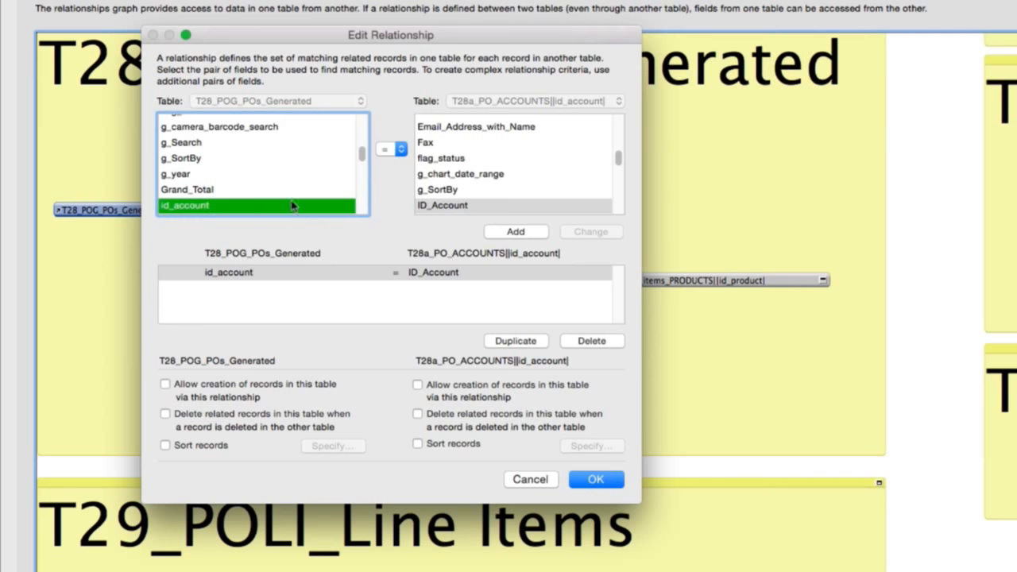
pyautogui.click(530, 479)
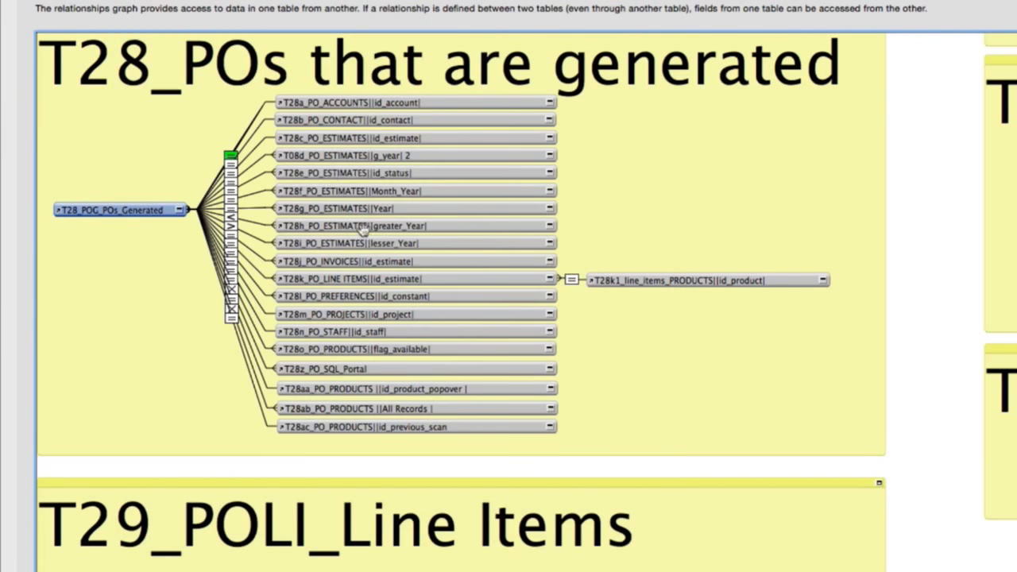
pyautogui.doubleClick(233, 167)
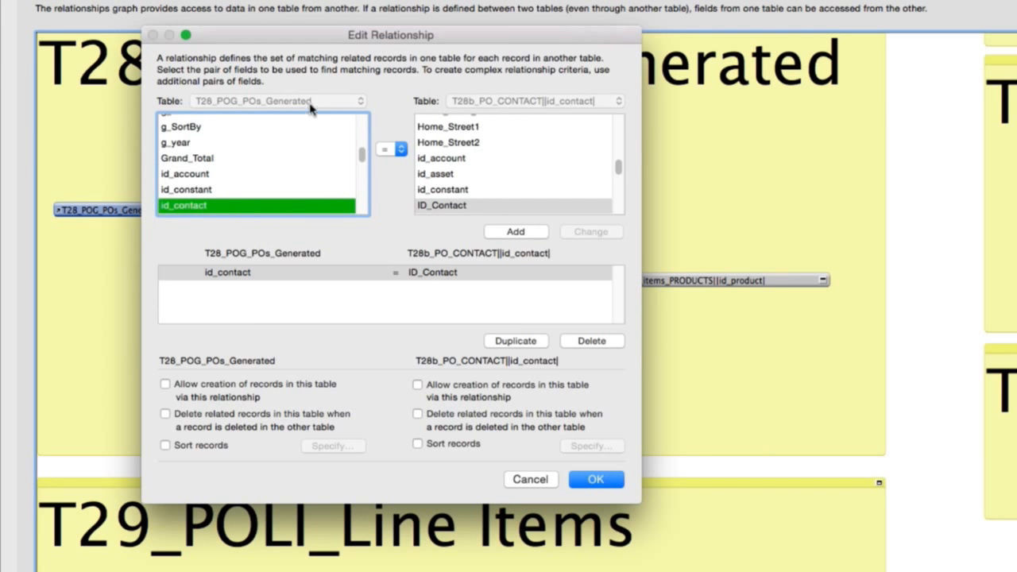
pyautogui.press('Escape')
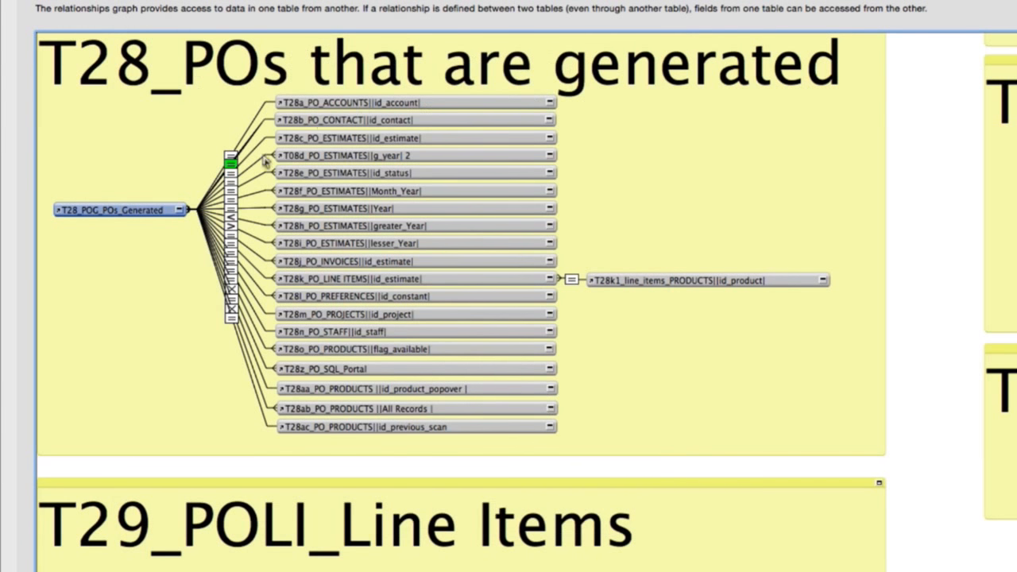
pyautogui.doubleClick(231, 164)
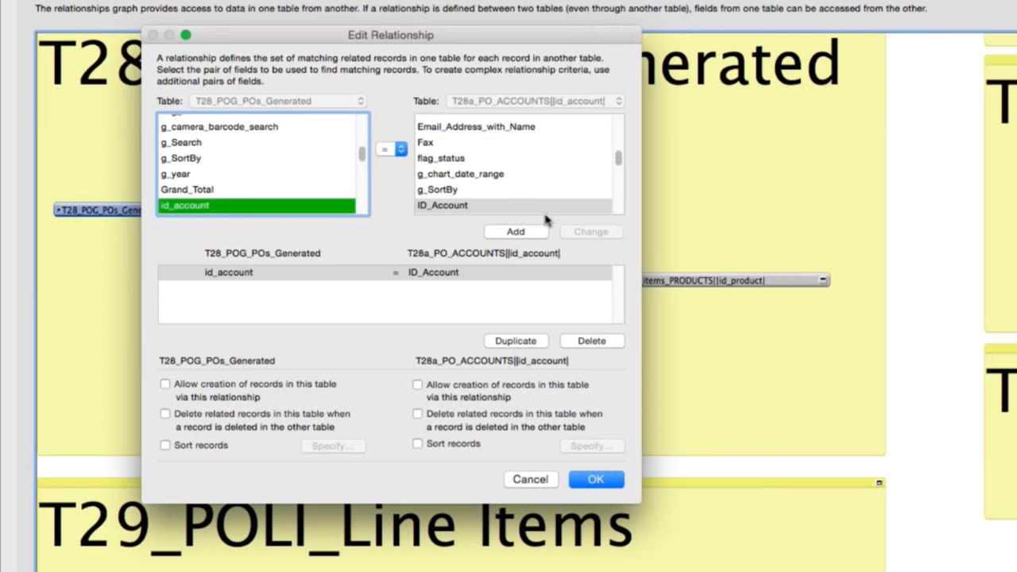
pyautogui.press('Return')
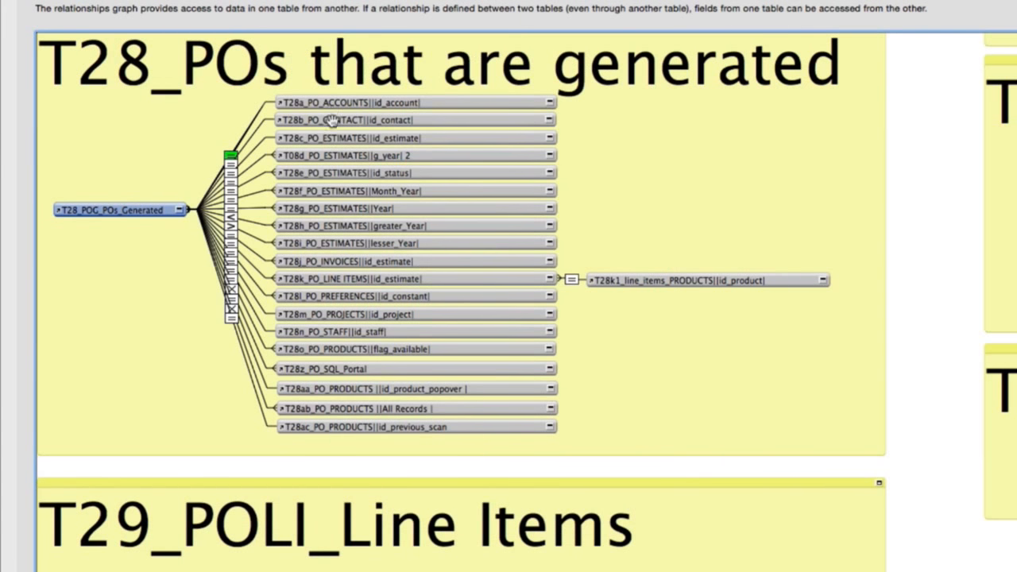
# Inspect the match fields between T28_POG_POs_Generated and T28c_PO_ESTIMATES||id_estimate|
pyautogui.click(343, 122)
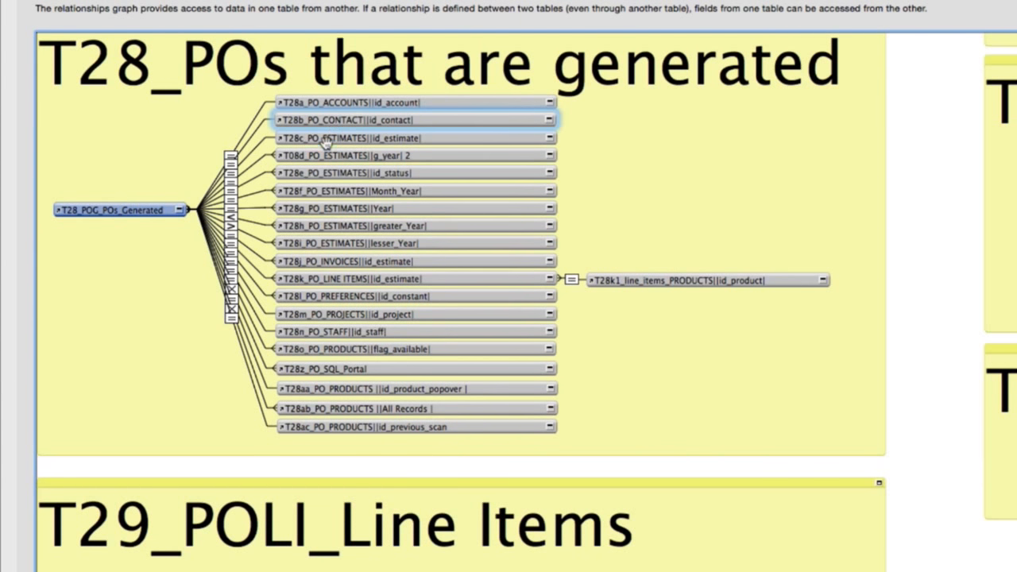
pyautogui.click(326, 140)
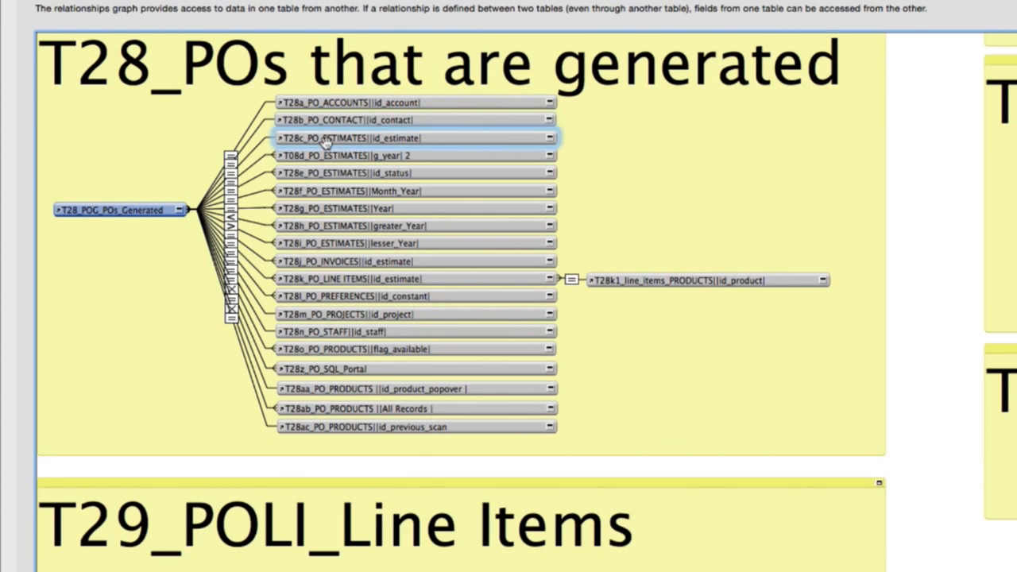
pyautogui.doubleClick(236, 183)
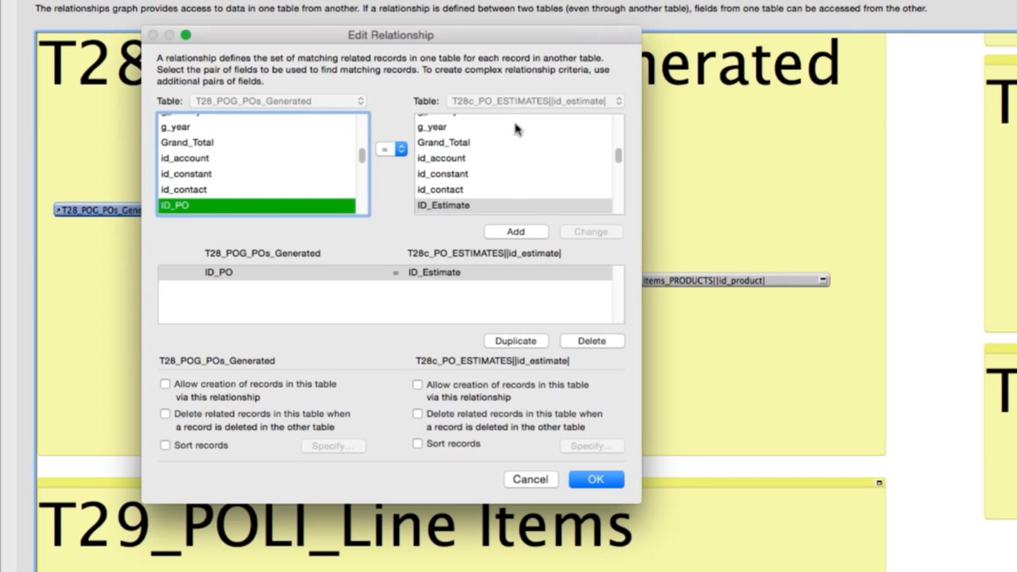
pyautogui.click(534, 481)
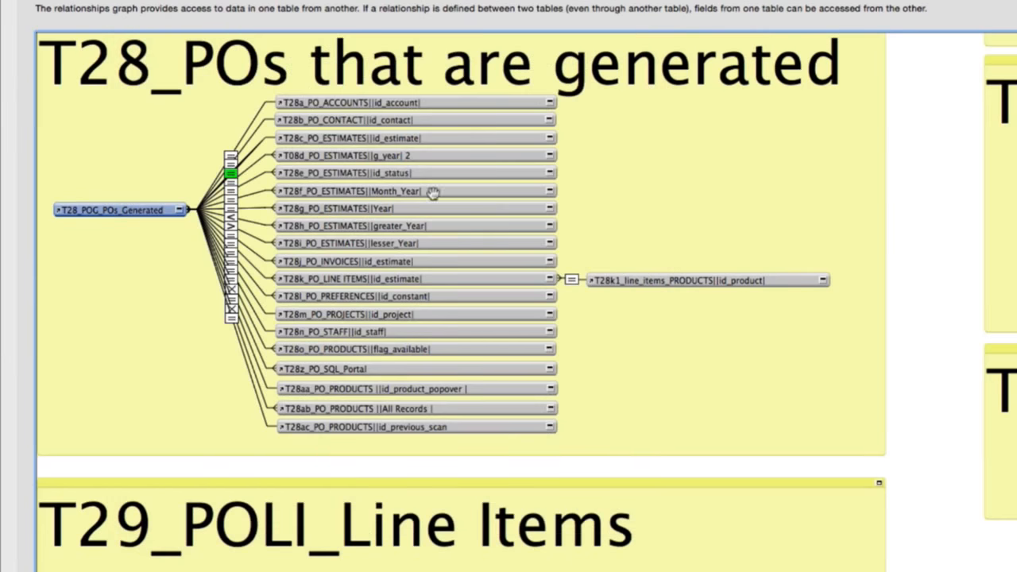
pyautogui.click(335, 140)
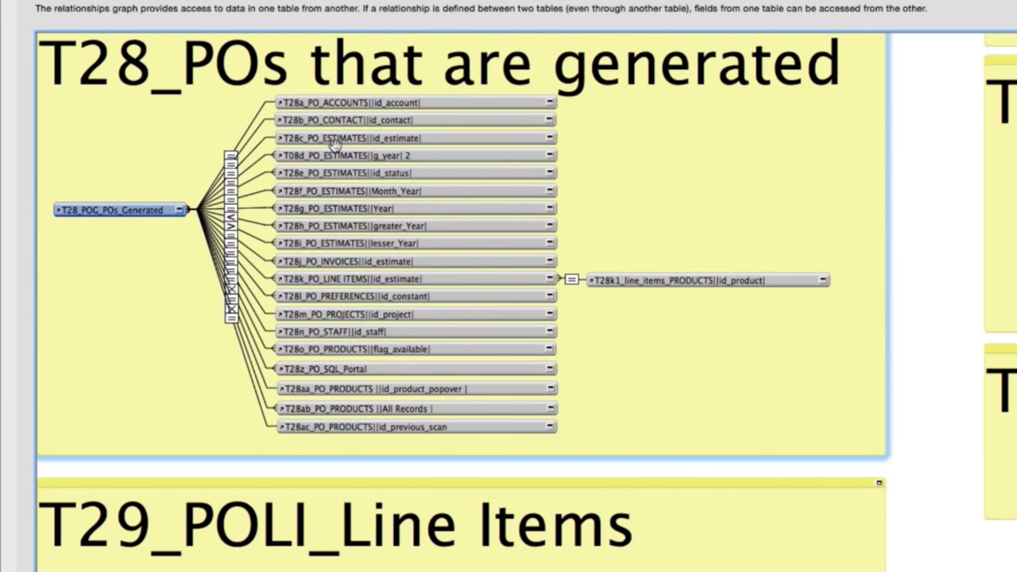
pyautogui.click(334, 139)
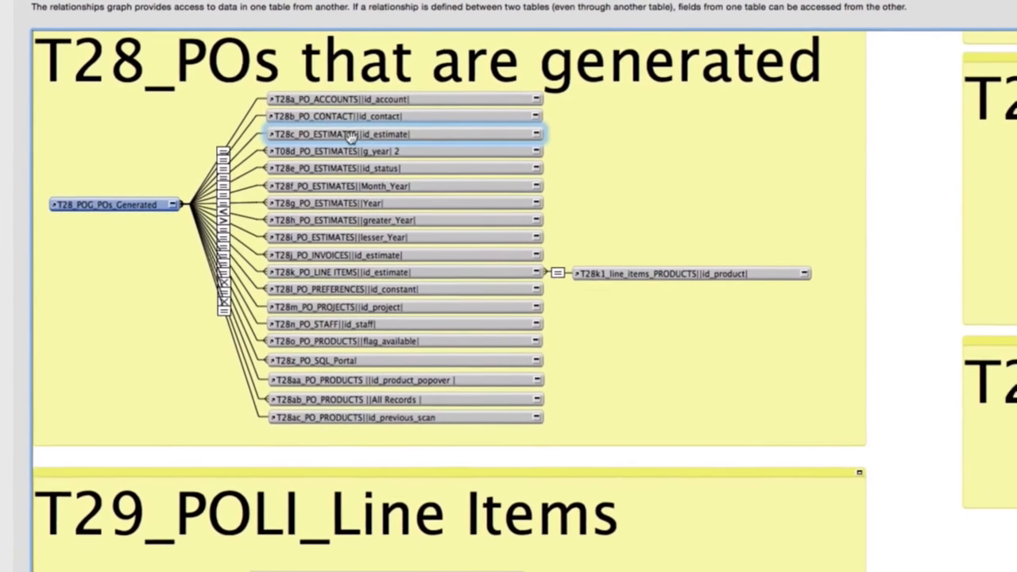
pyautogui.doubleClick(335, 139)
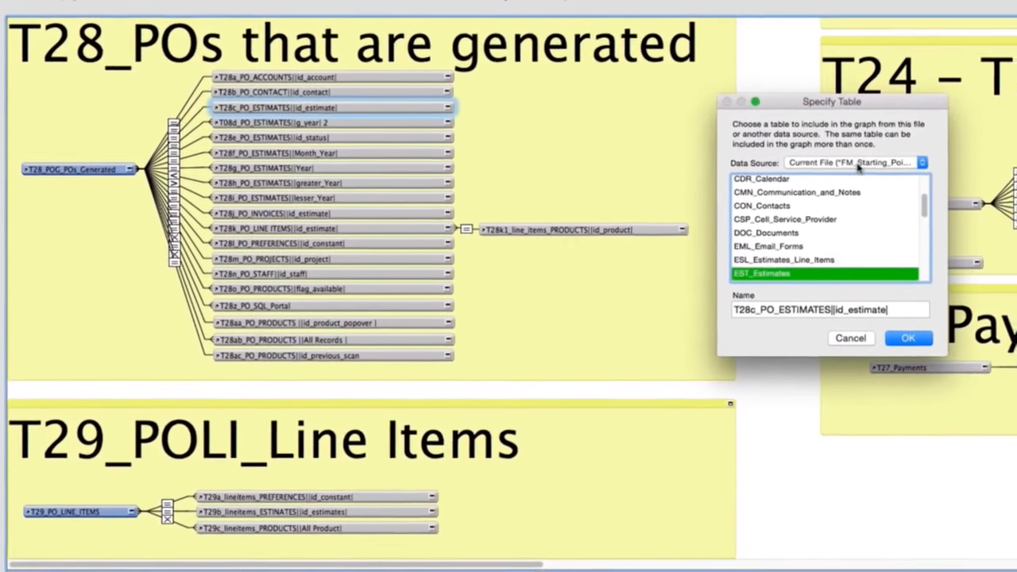
pyautogui.scroll(-2, 770, 232)
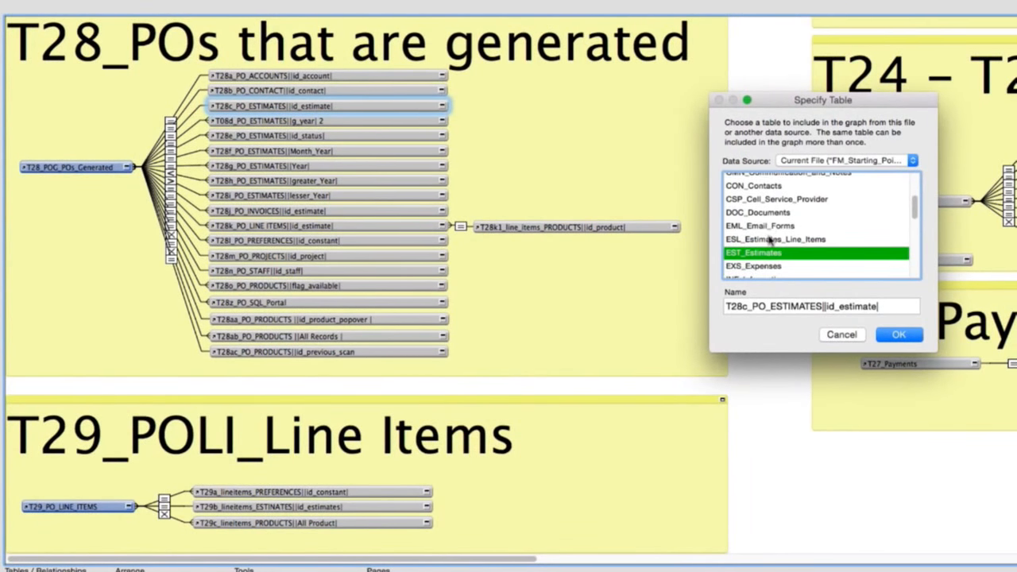
pyautogui.scroll(-1, 771, 237)
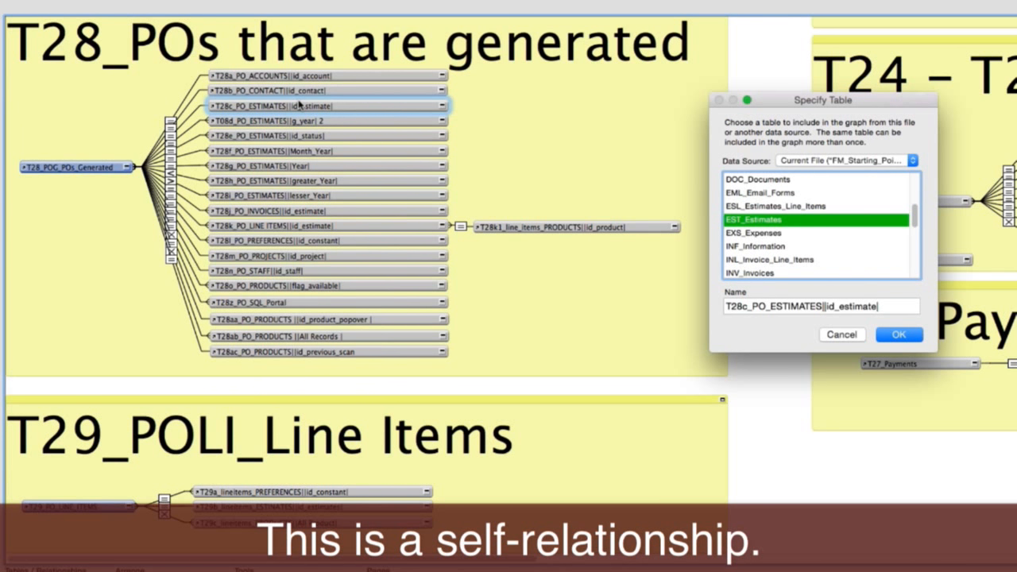
pyautogui.scroll(-2, 815, 236)
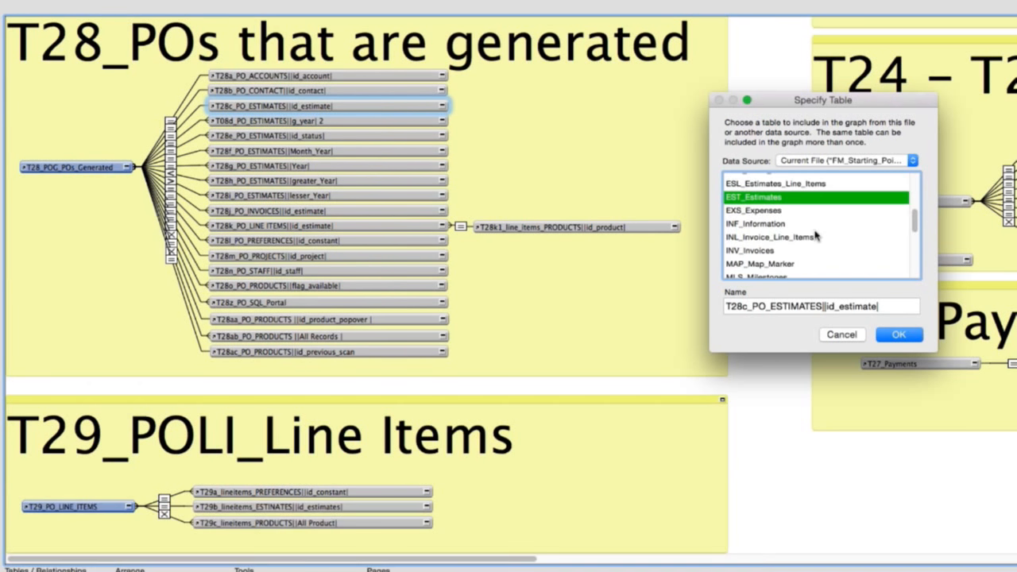
pyautogui.scroll(-4, 815, 236)
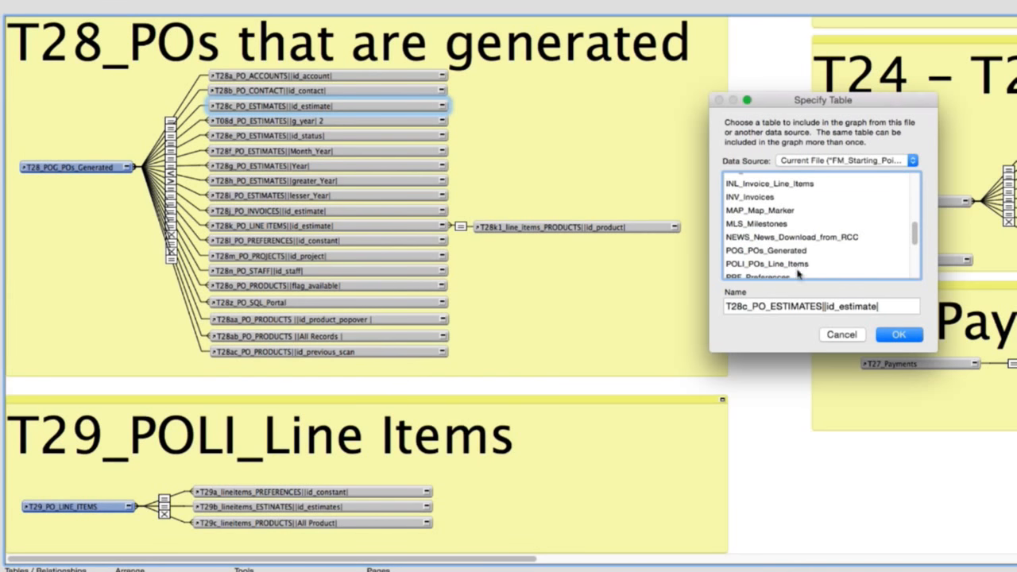
pyautogui.click(771, 253)
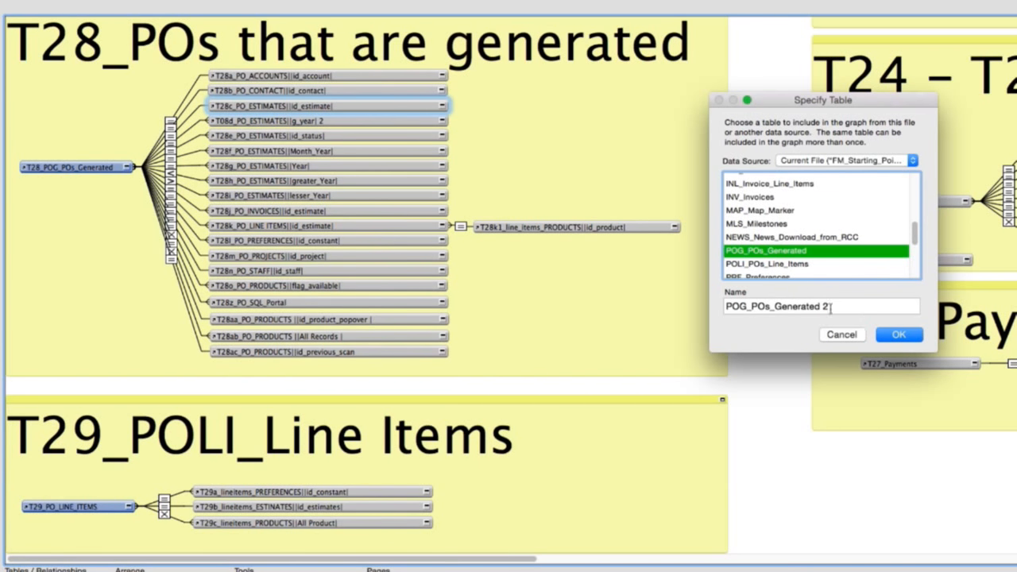
pyautogui.click(841, 335)
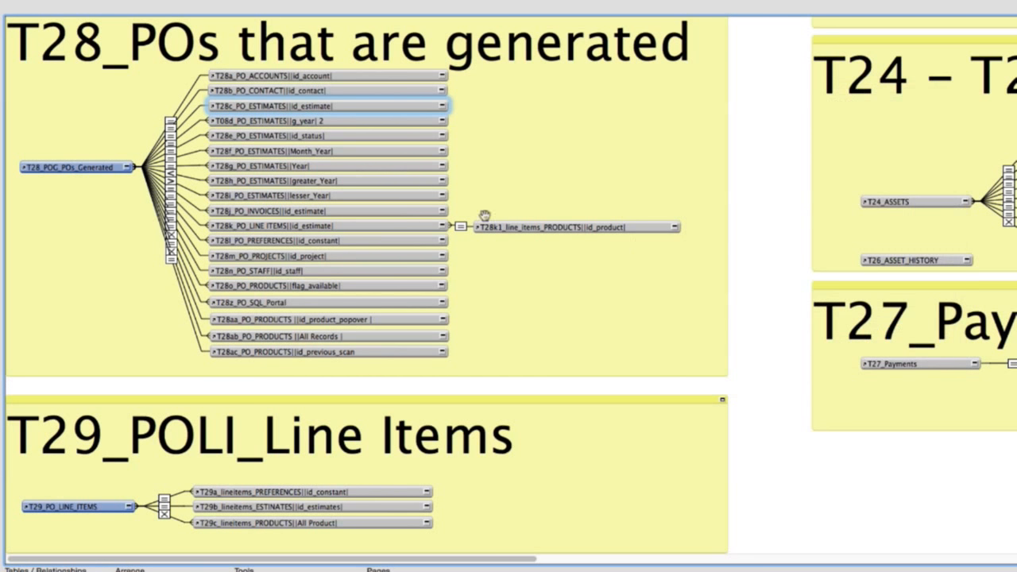
# Set the source table of the T28c_PO_ESTIMATES||id_estimate| occurrence to POG_POs_Generated
pyautogui.doubleClick(270, 106)
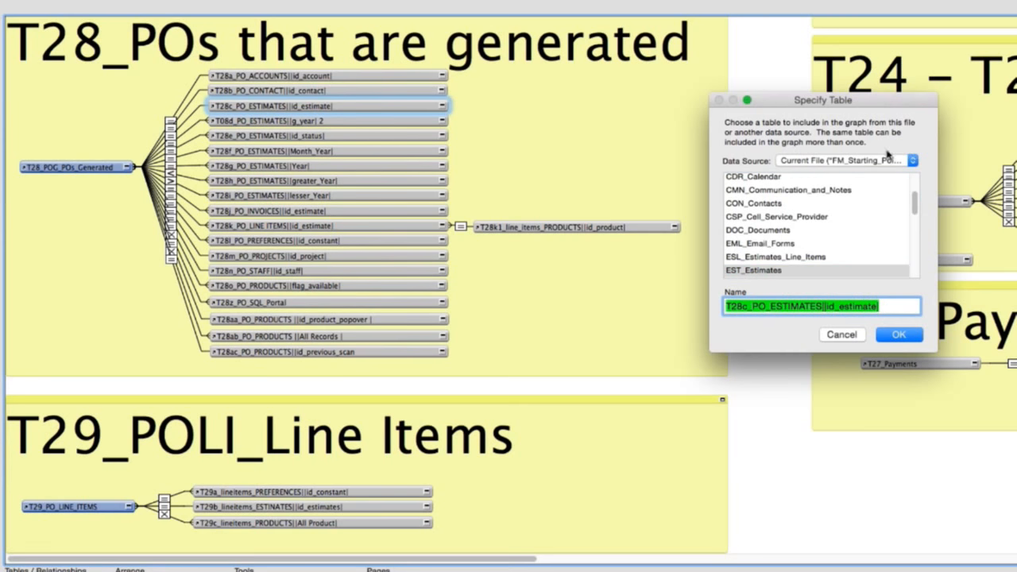
pyautogui.scroll(-4, 809, 238)
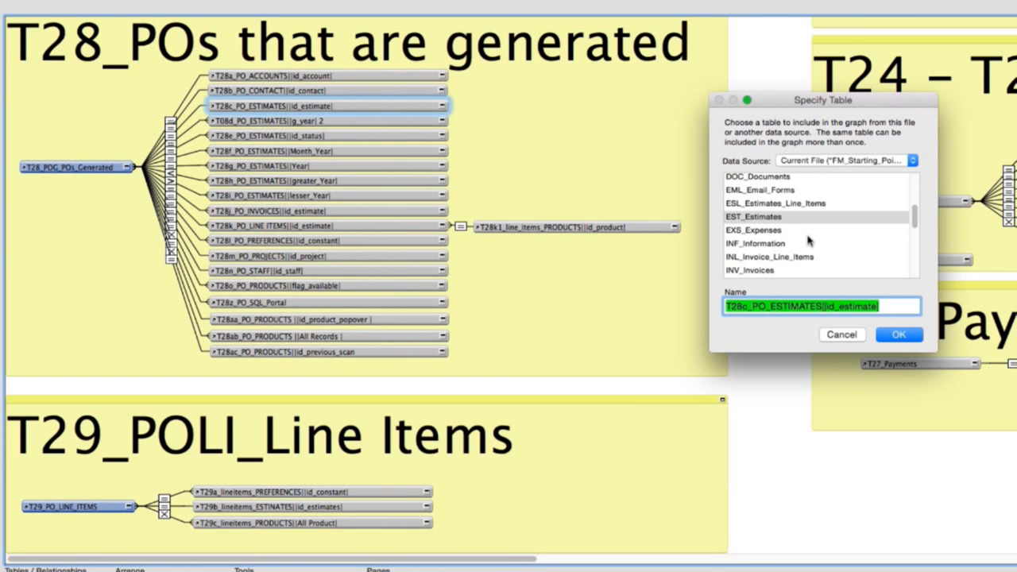
pyautogui.scroll(-2, 809, 239)
pyautogui.scroll(-2, 808, 253)
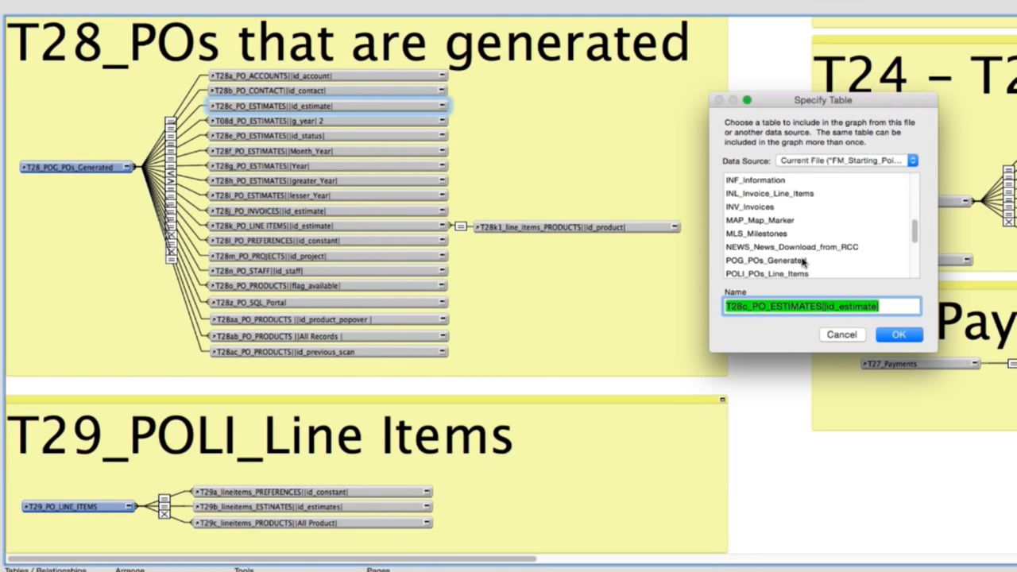
pyautogui.click(801, 262)
# Name the third T28 occurrence T28c_POs_POs||id_PO| and apply its table settings
pyautogui.press('Tab')
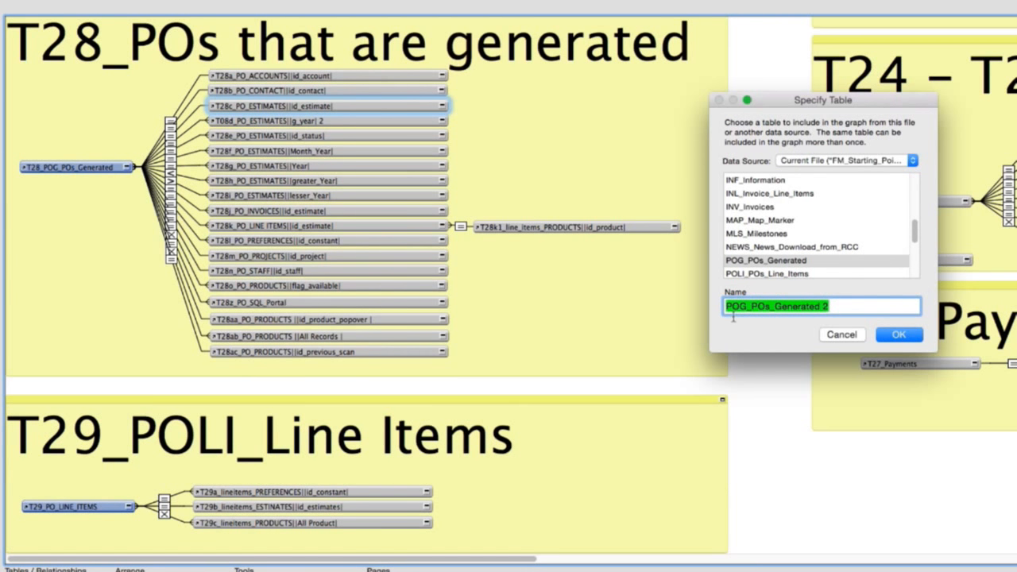
pyautogui.write('T28c_PO_ESTIMATES||id_estimate')
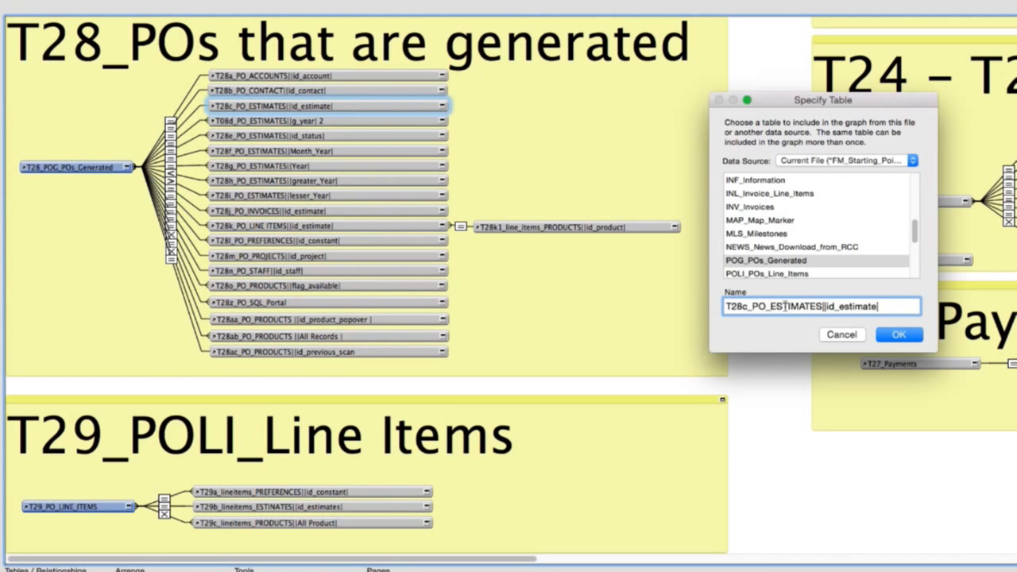
pyautogui.moveTo(771, 306); pyautogui.dragTo(824, 306)
pyautogui.write('POs')
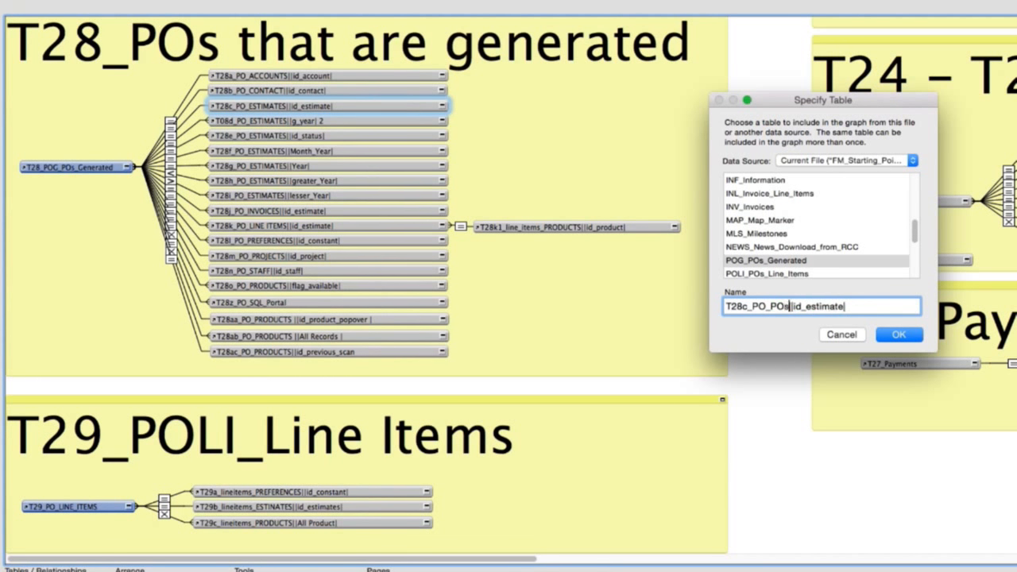
pyautogui.click(767, 306)
pyautogui.write('s')
pyautogui.moveTo(772, 306); pyautogui.dragTo(811, 307)
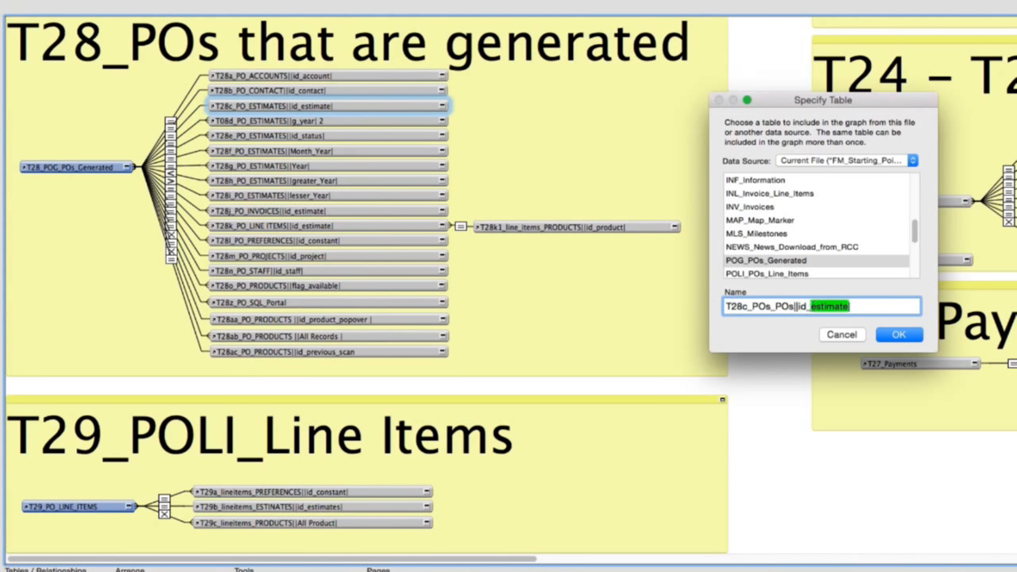
pyautogui.write('PO')
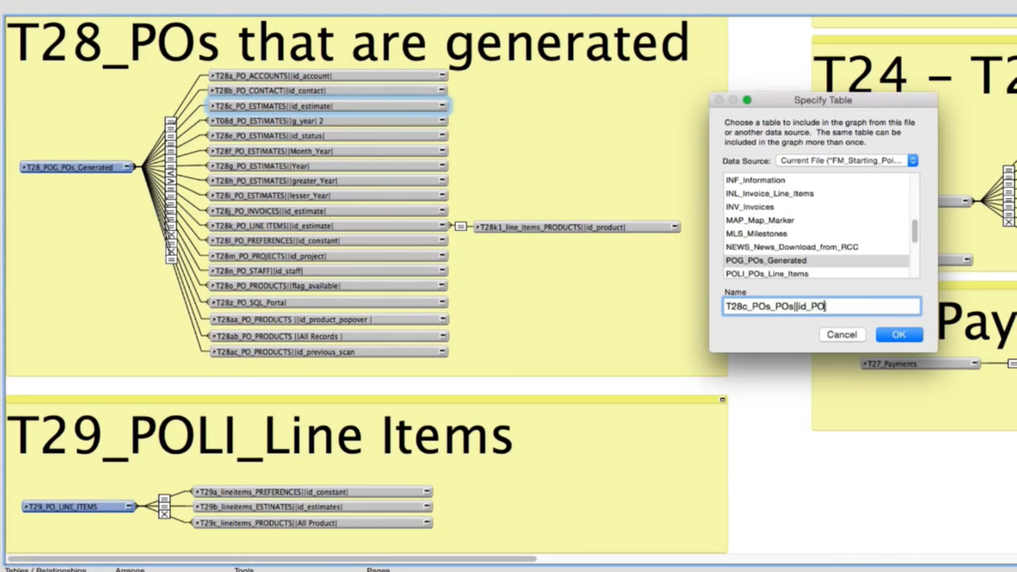
pyautogui.click(899, 335)
pyautogui.moveTo(226, 99)
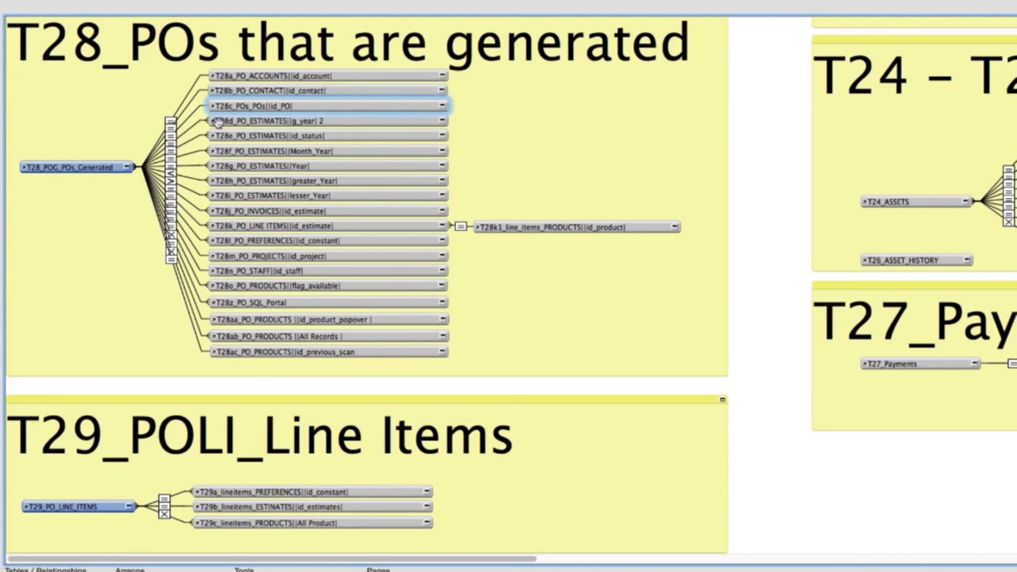
pyautogui.click(217, 120)
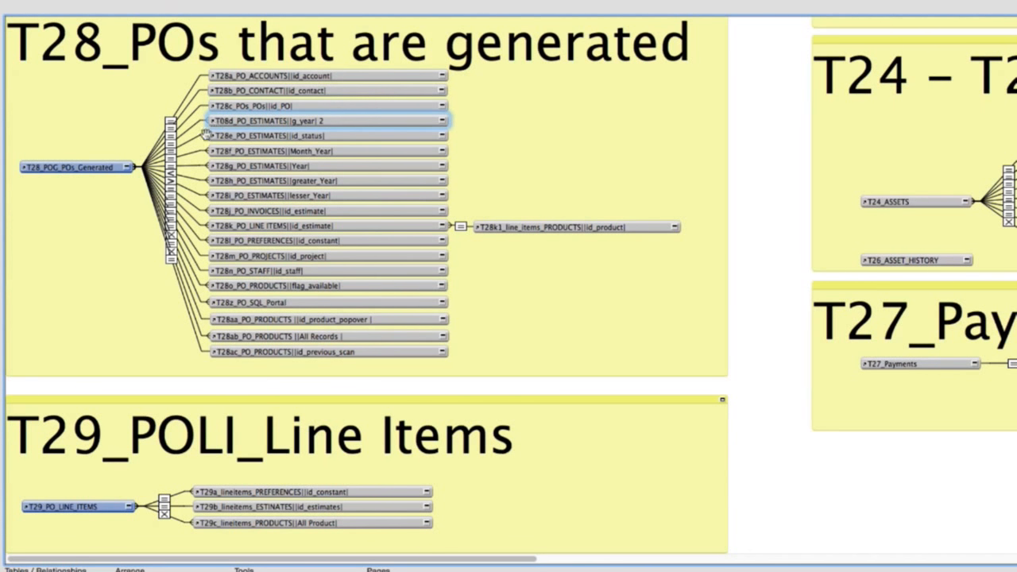
pyautogui.click(171, 146)
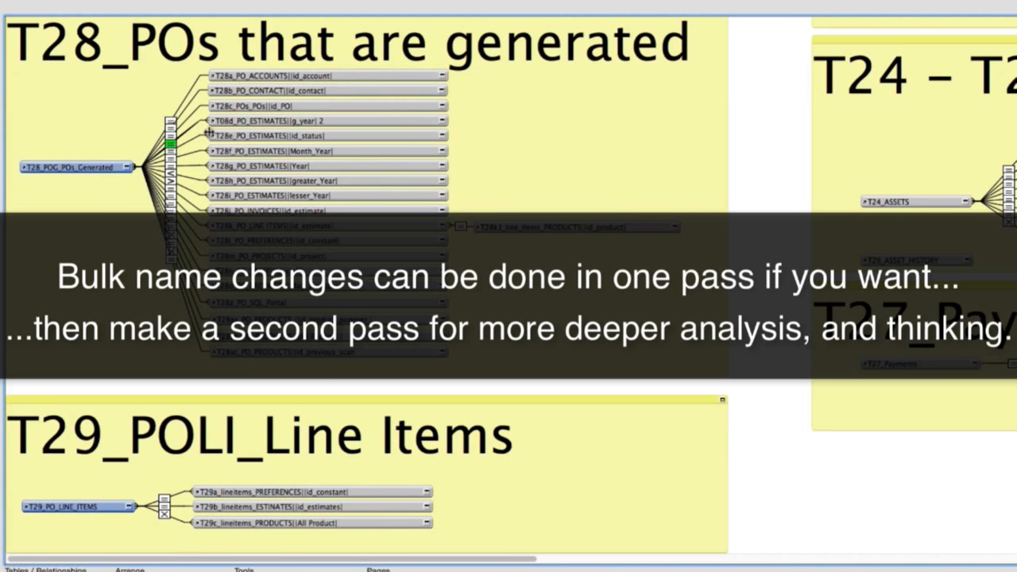
pyautogui.click(258, 123)
pyautogui.doubleClick(258, 123)
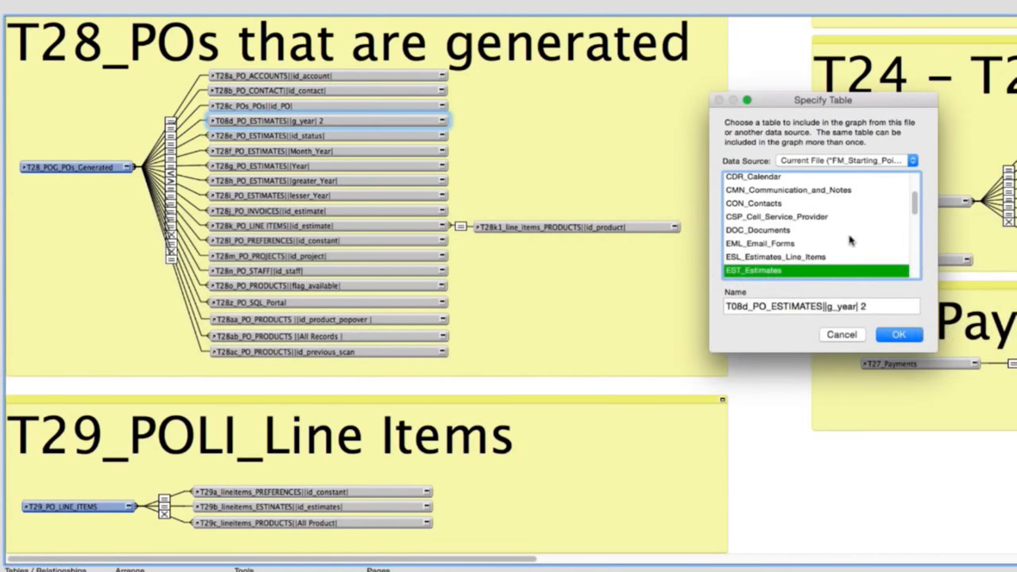
pyautogui.scroll(-5, 809, 249)
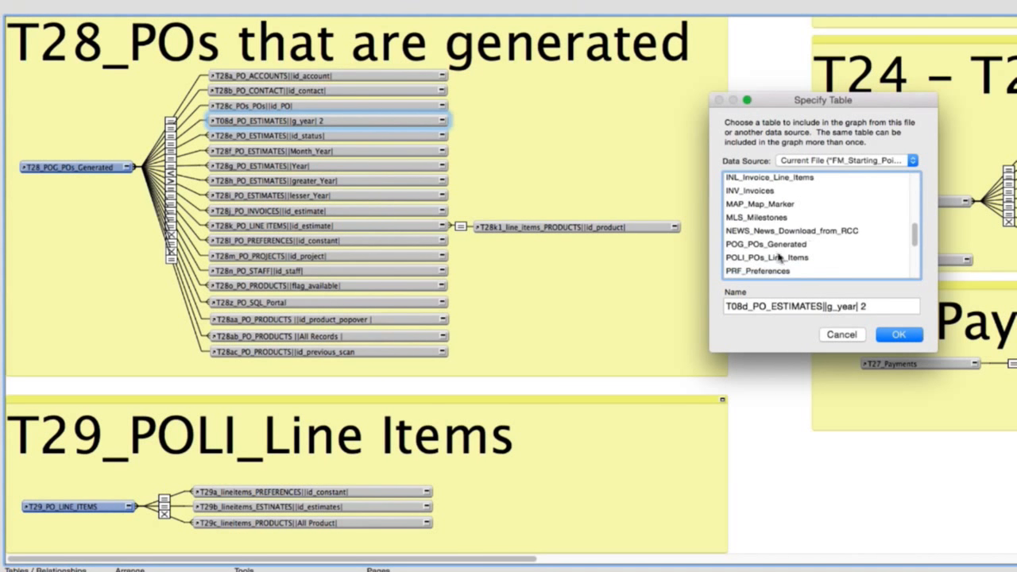
pyautogui.click(779, 246)
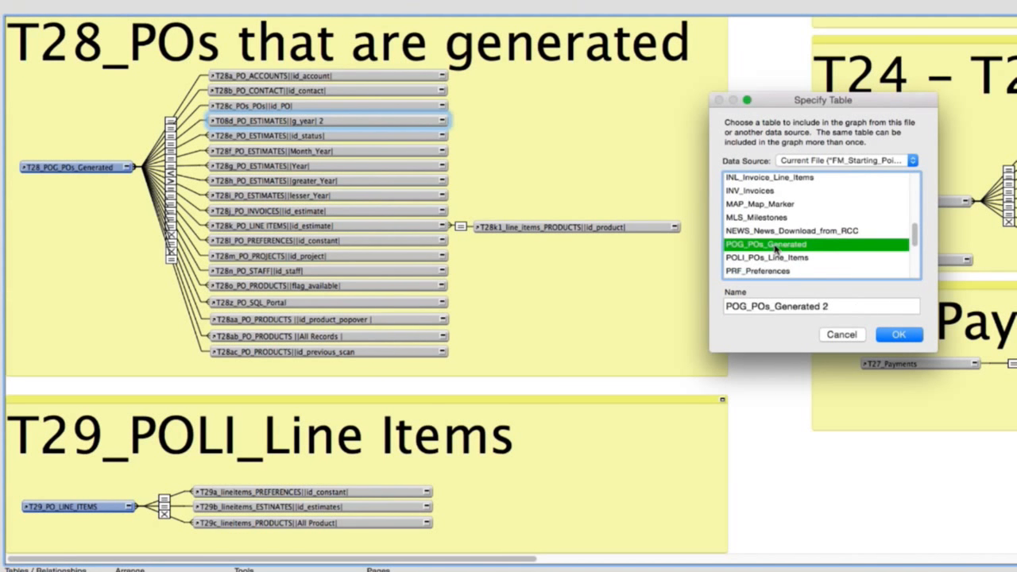
pyautogui.click(842, 335)
# Switch the T08d_PO_ESTIMATES||g_year| 2 occurrence to the POG_POs_Generated table and rename it T28d_POs_POs||g_year
pyautogui.doubleClick(332, 123)
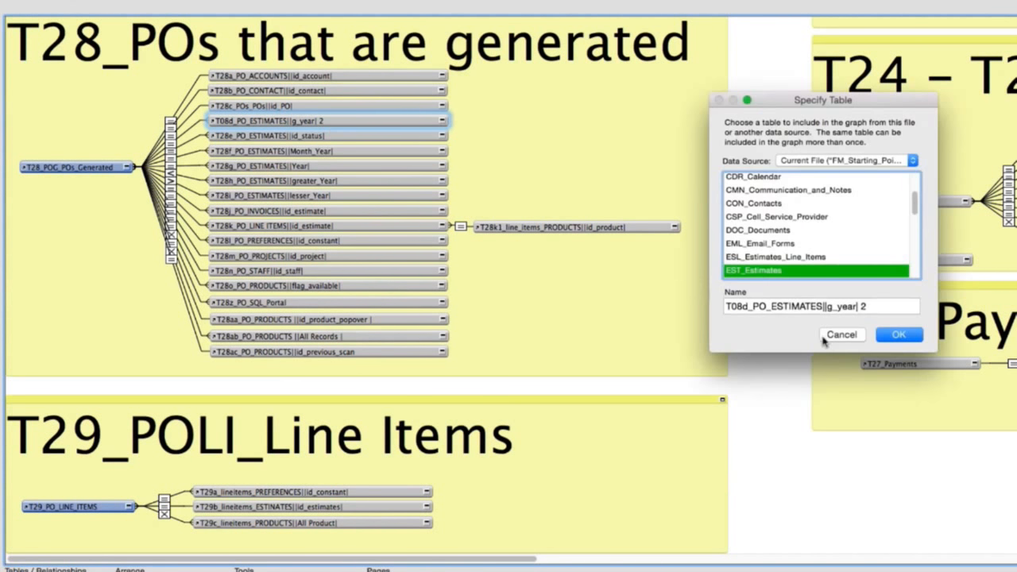
pyautogui.moveTo(858, 306); pyautogui.dragTo(693, 306)
pyautogui.press('super+c')
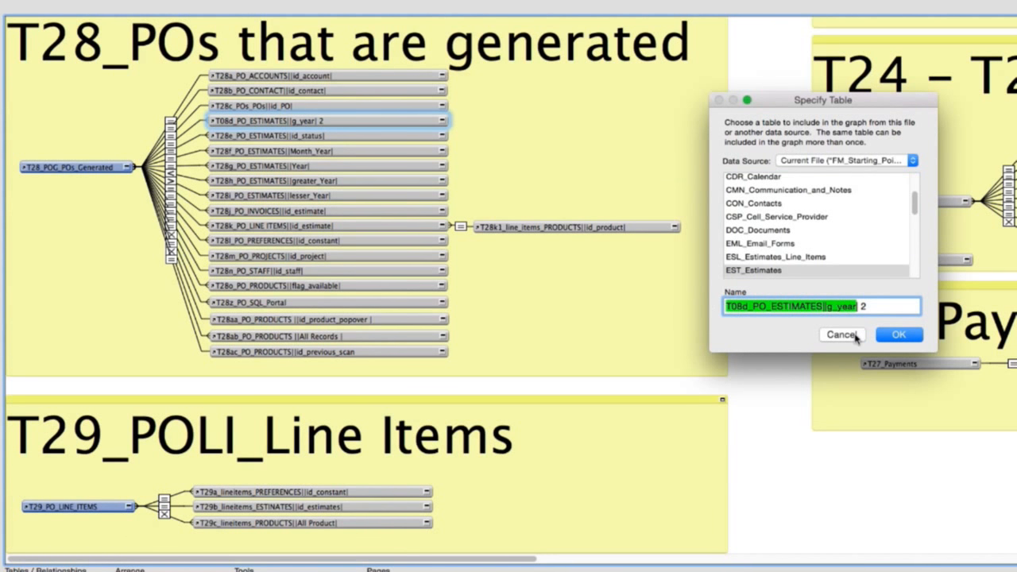
pyautogui.scroll(-5, 793, 253)
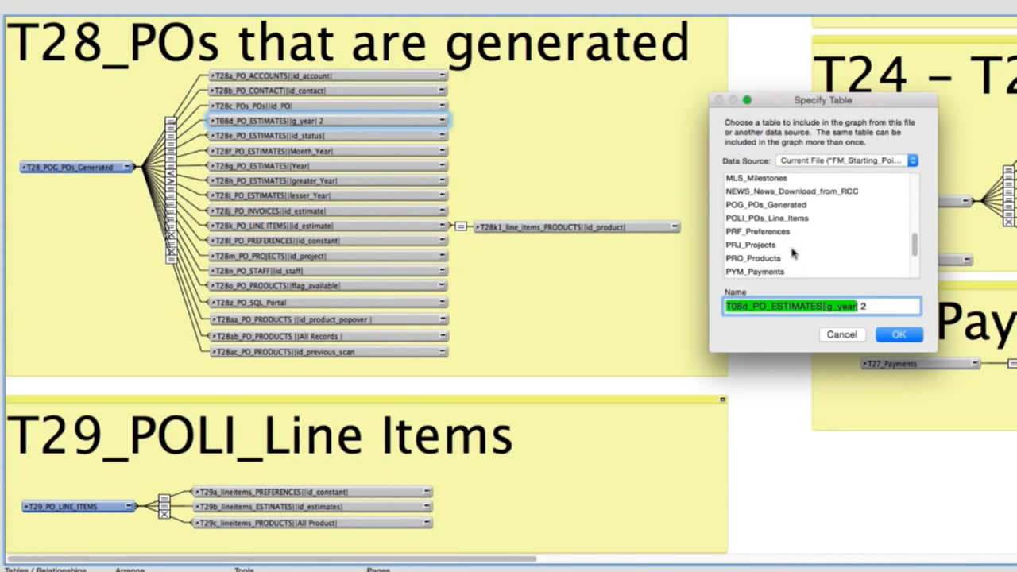
pyautogui.click(785, 206)
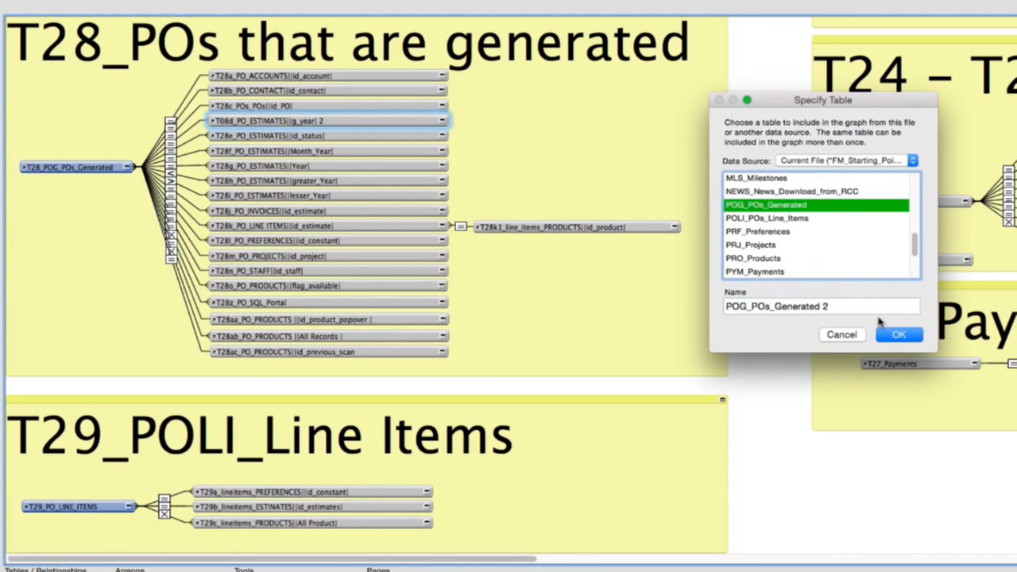
pyautogui.press('Tab')
pyautogui.press('super+v')
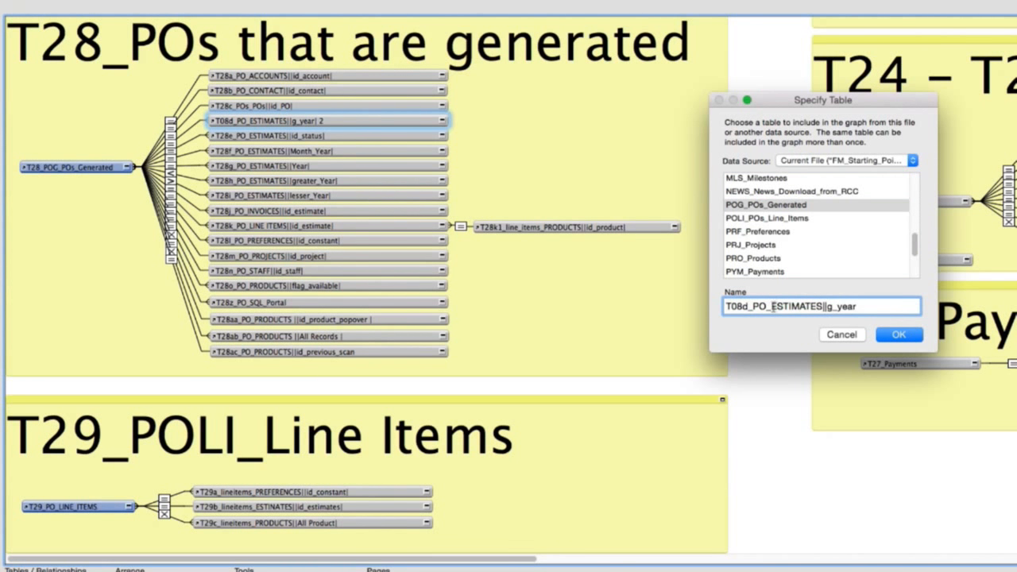
pyautogui.moveTo(772, 306); pyautogui.dragTo(820, 307)
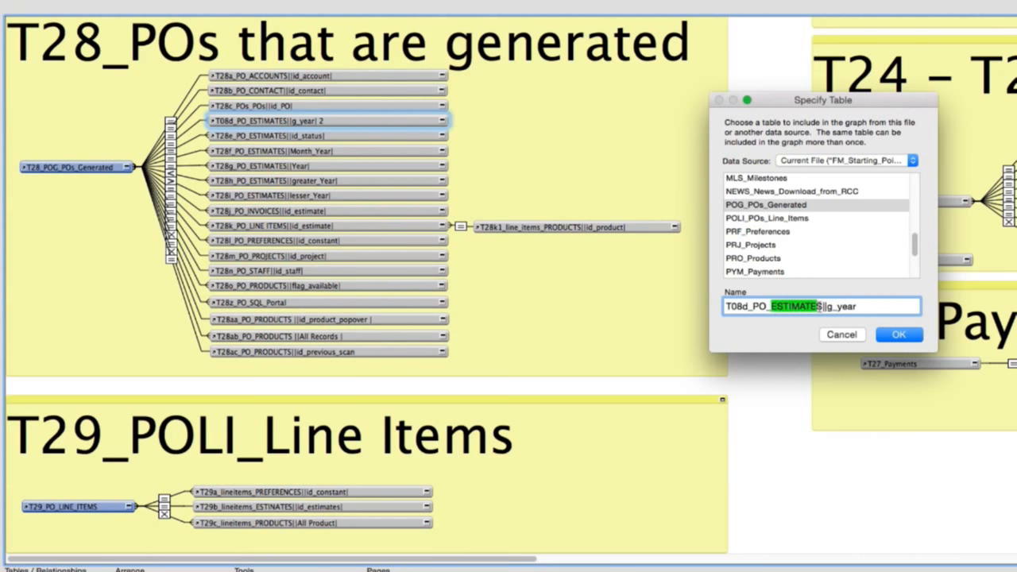
pyautogui.write('POs')
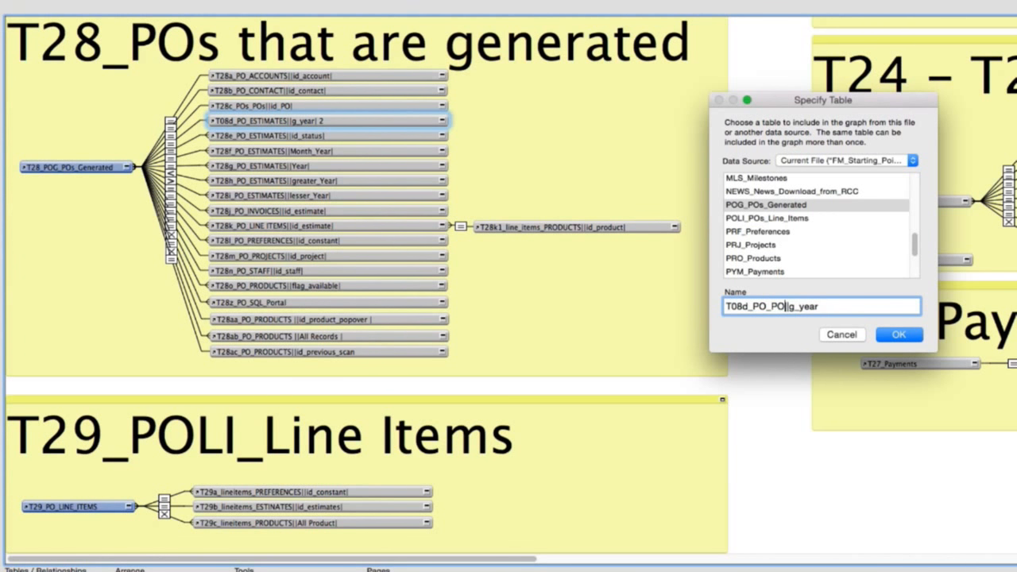
pyautogui.click(766, 307)
pyautogui.write('s')
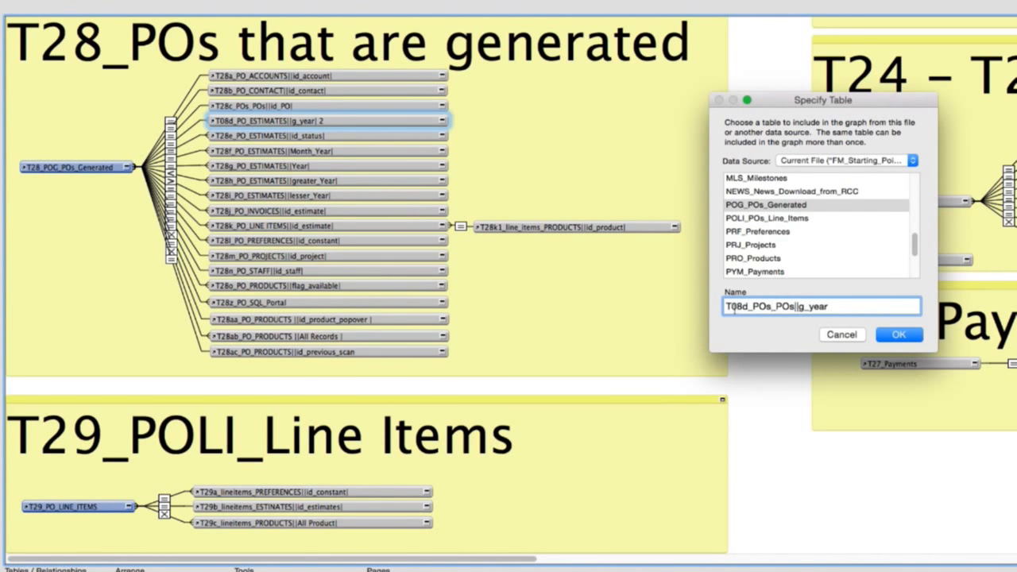
pyautogui.click(899, 336)
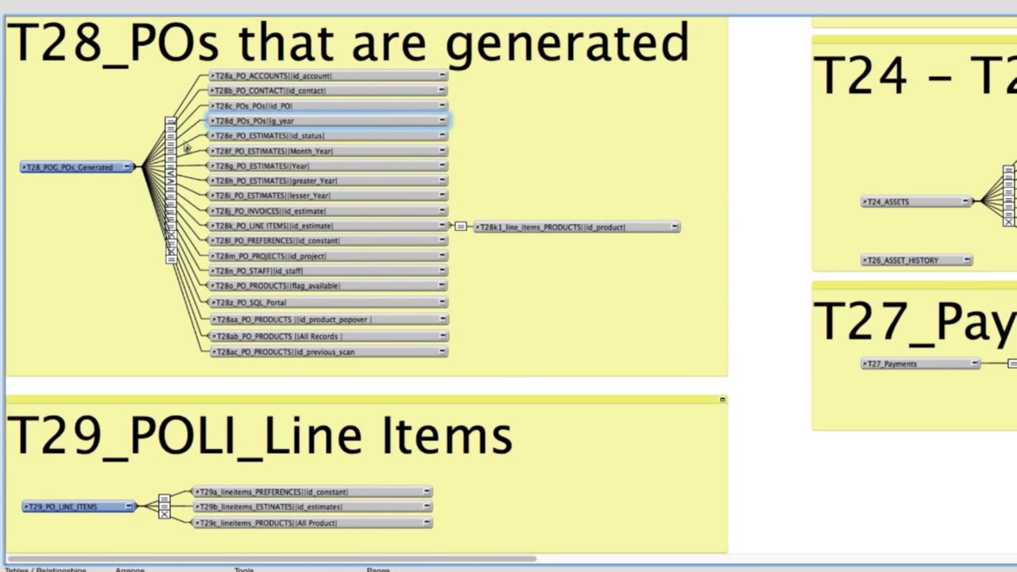
# Inspect the match fields between T28_POG_POs_Generated and T28d_POs_POs||g_year, then return the occurrence to its place in the column
pyautogui.click(173, 145)
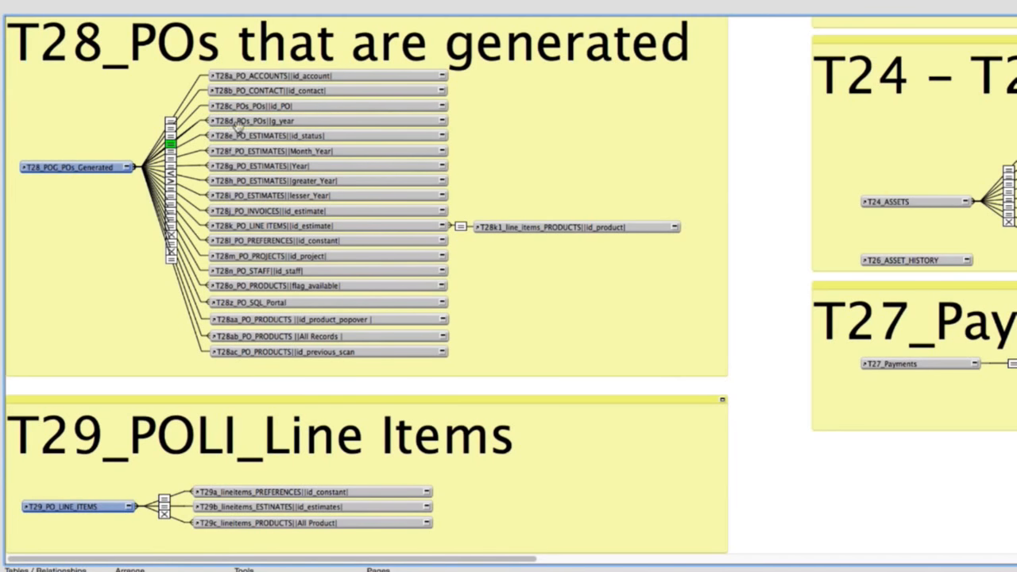
pyautogui.moveTo(255, 121); pyautogui.dragTo(544, 79)
pyautogui.doubleClick(356, 124)
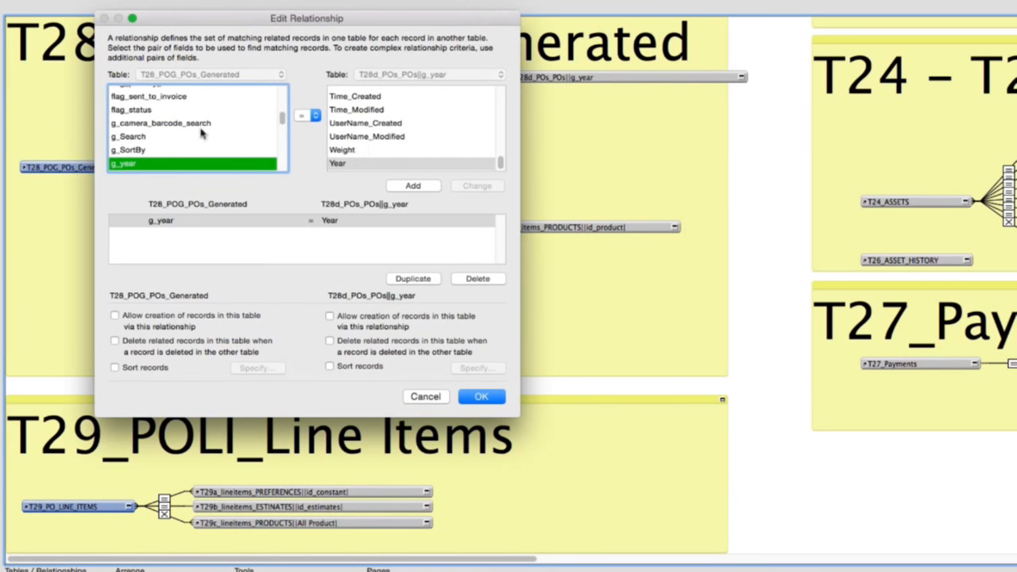
pyautogui.click(481, 397)
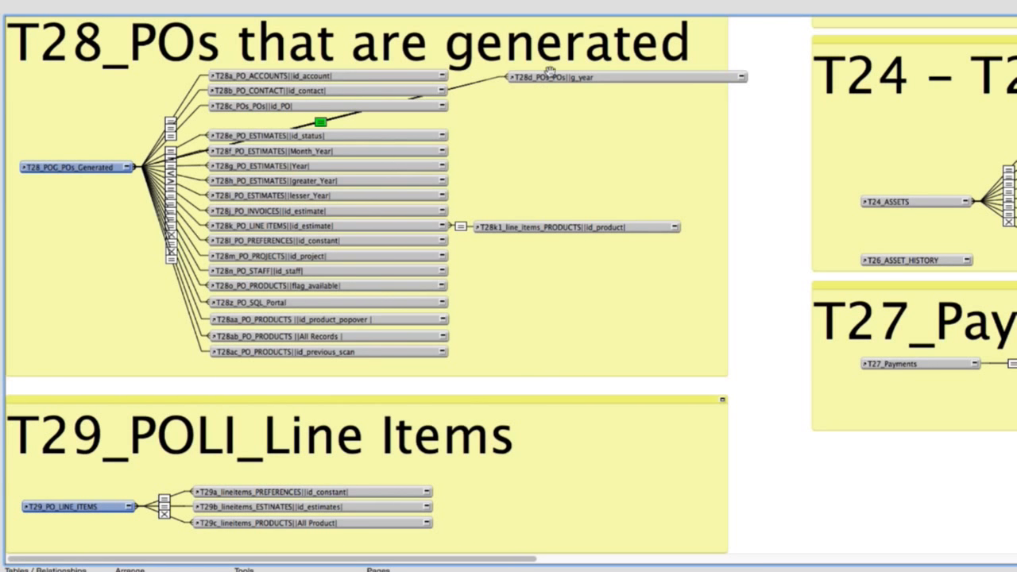
pyautogui.moveTo(557, 77); pyautogui.dragTo(254, 123)
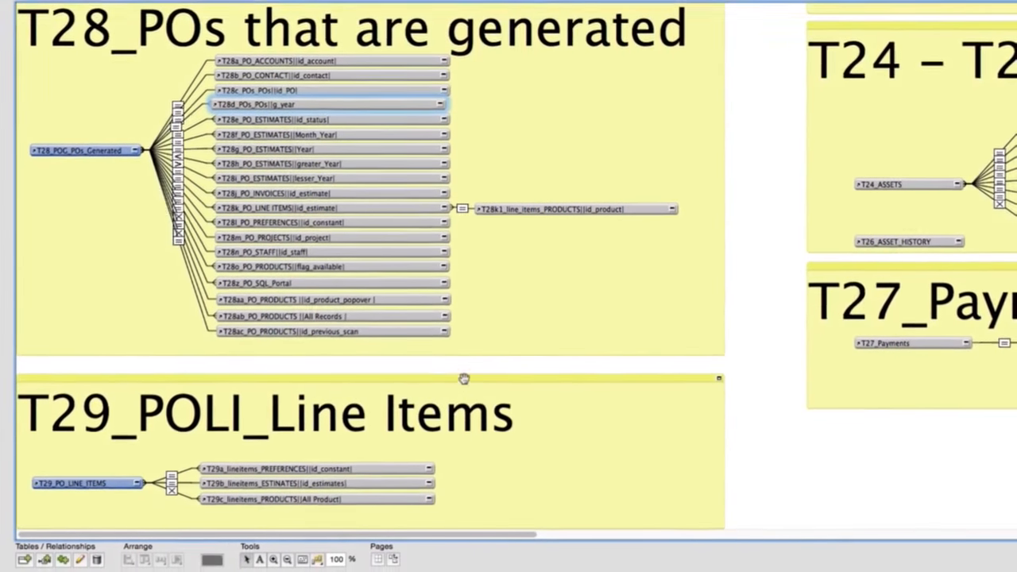
# Align the left edges of all occurrences from T28a to T28ac and shift the column slightly down within the T28 note
pyautogui.click(465, 364)
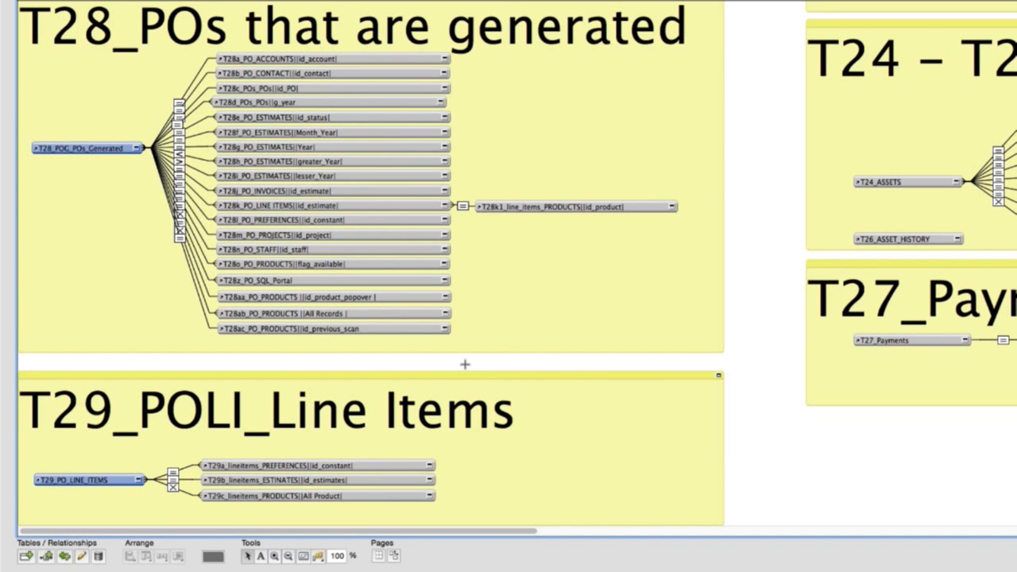
pyautogui.moveTo(464, 364); pyautogui.dragTo(299, 32)
pyautogui.moveTo(213, 24); pyautogui.dragTo(202, 25)
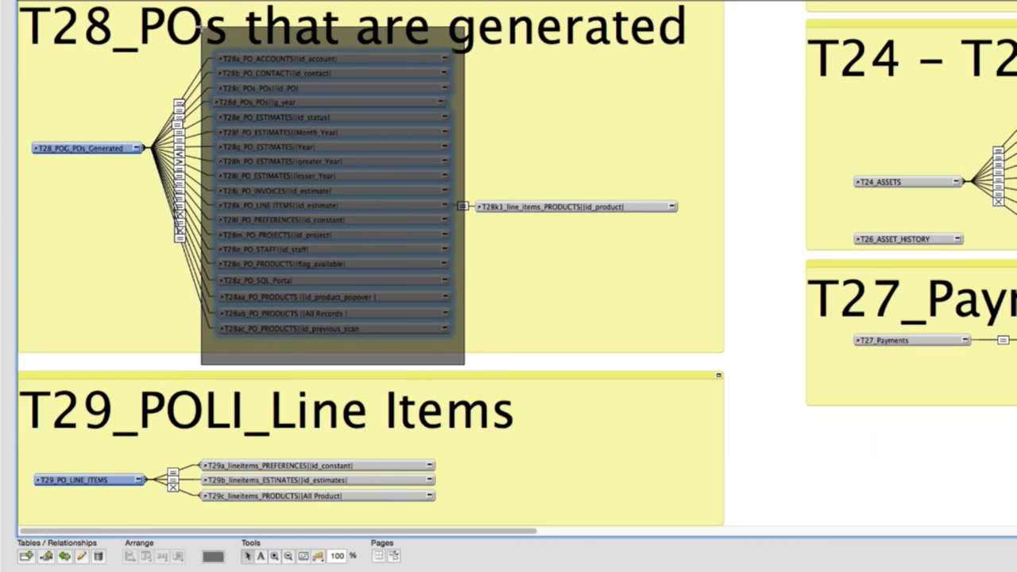
pyautogui.moveTo(201, 25); pyautogui.dragTo(202, 25)
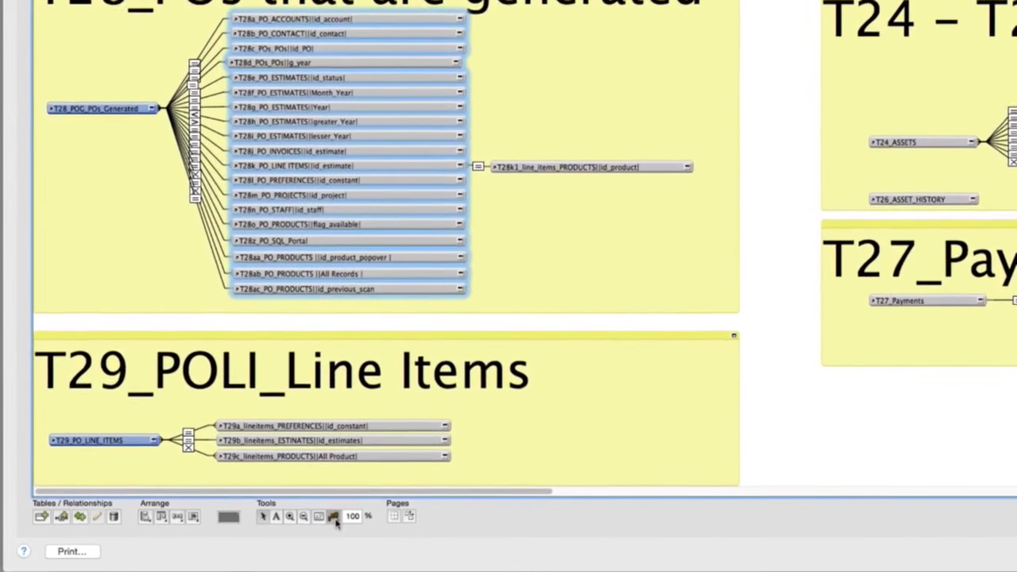
pyautogui.click(320, 551)
pyautogui.click(289, 527)
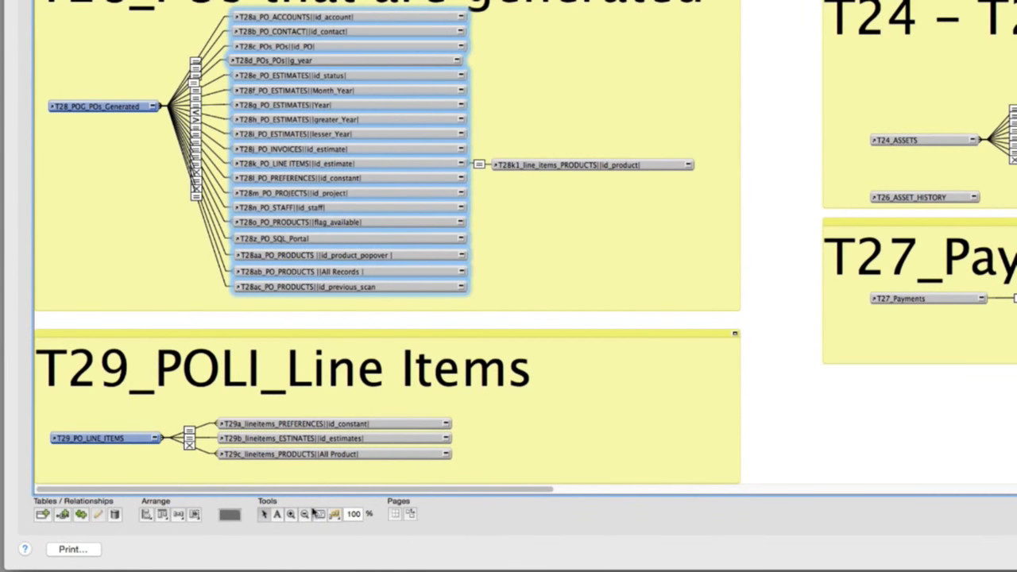
pyautogui.click(145, 515)
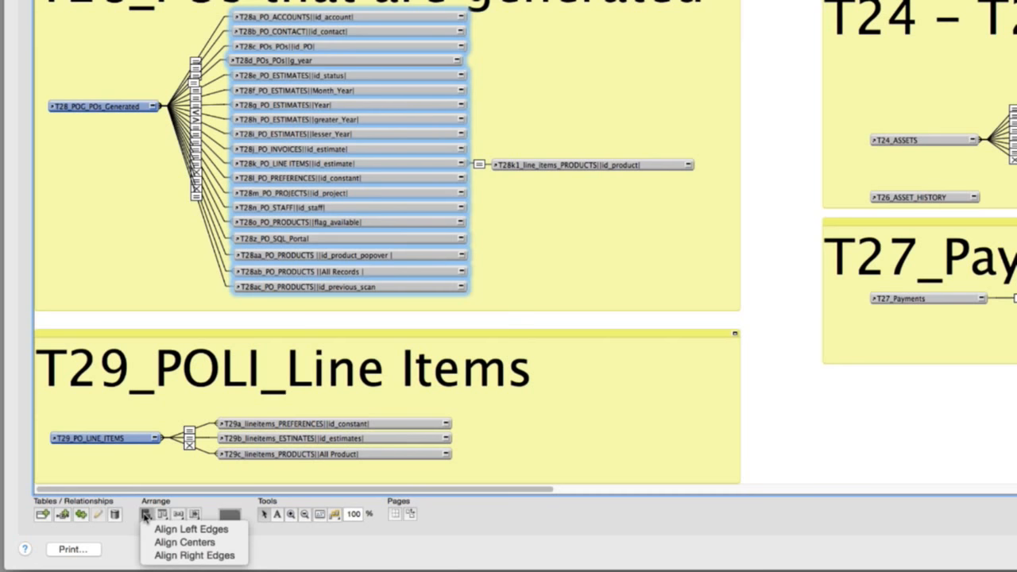
pyautogui.click(189, 531)
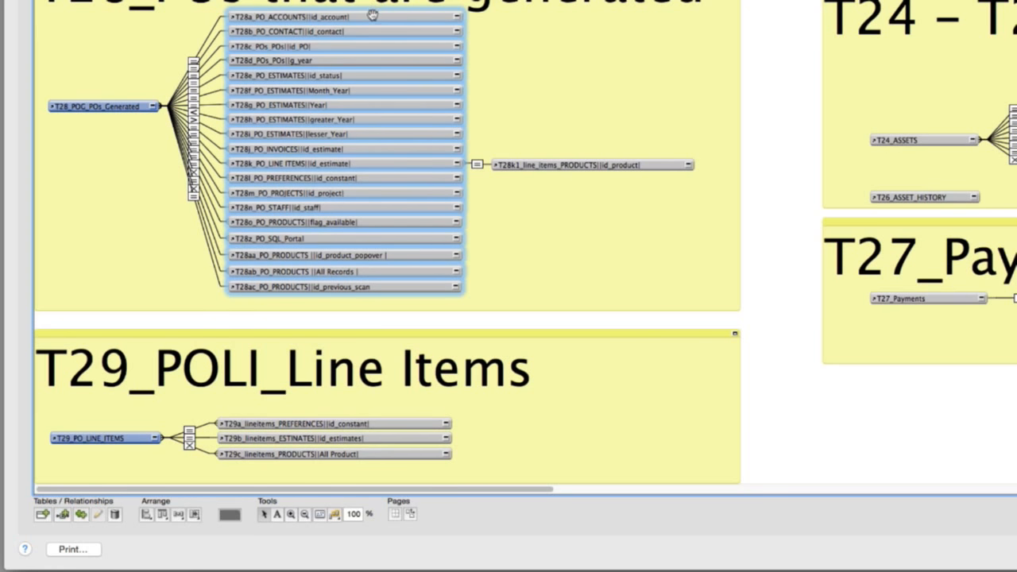
pyautogui.moveTo(372, 16); pyautogui.dragTo(373, 21)
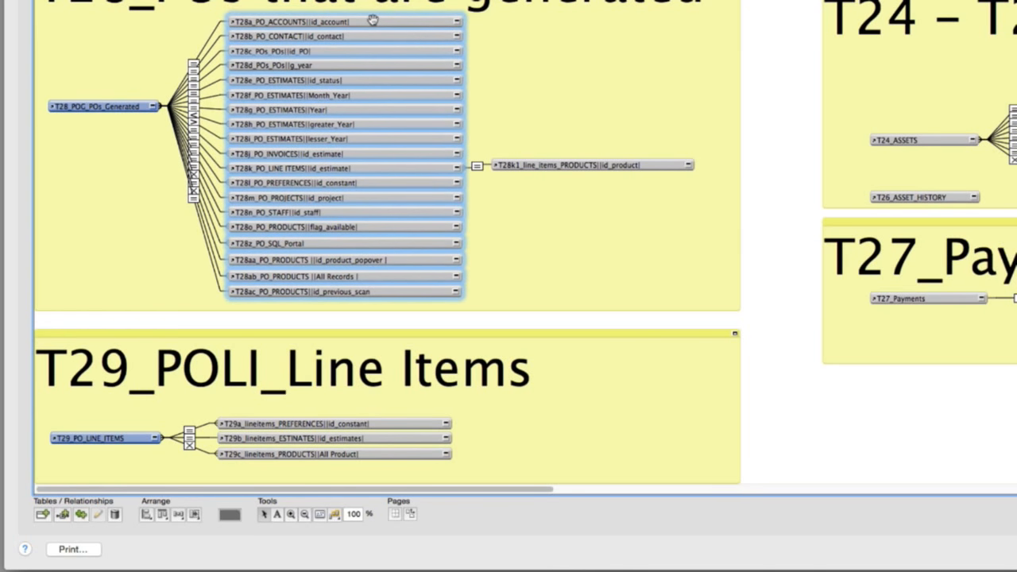
pyautogui.click(629, 171)
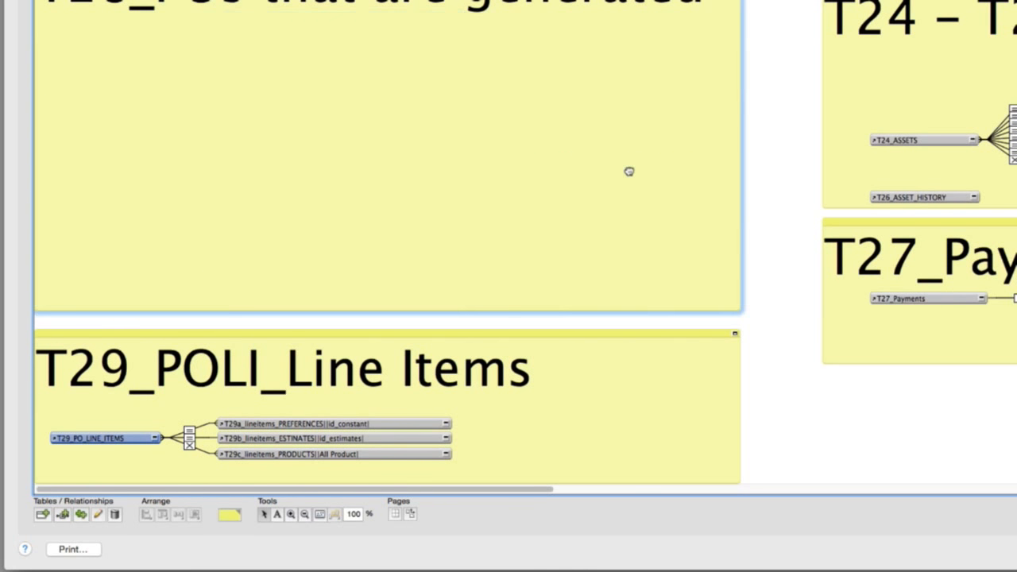
# Nudge the T28k1 products occurrence into line and switch the T28e_PO_ESTIMATES||id_status| occurrence to the POG_POs_Generated table
pyautogui.moveTo(638, 168); pyautogui.dragTo(638, 173)
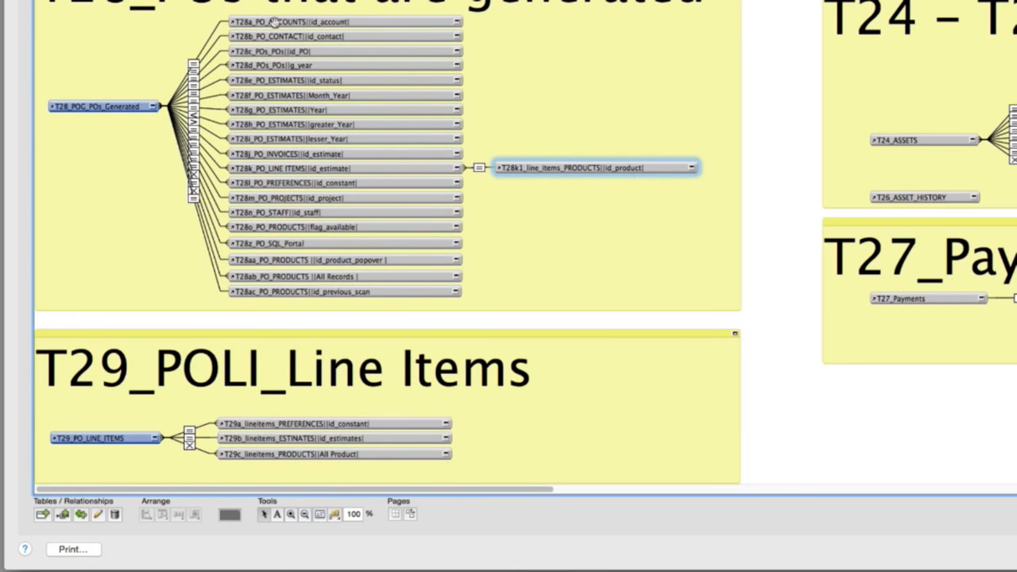
pyautogui.click(270, 81)
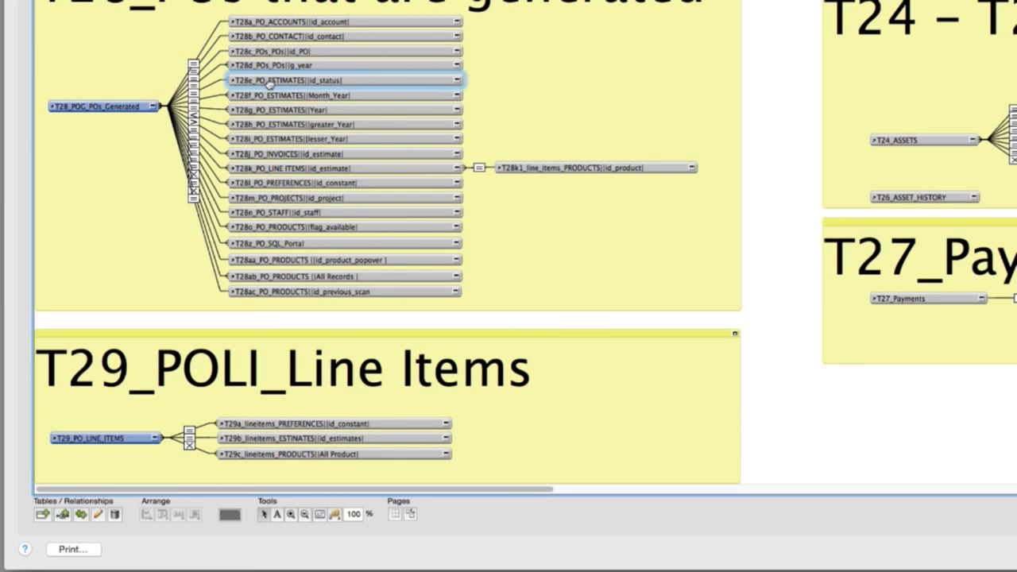
pyautogui.doubleClick(270, 81)
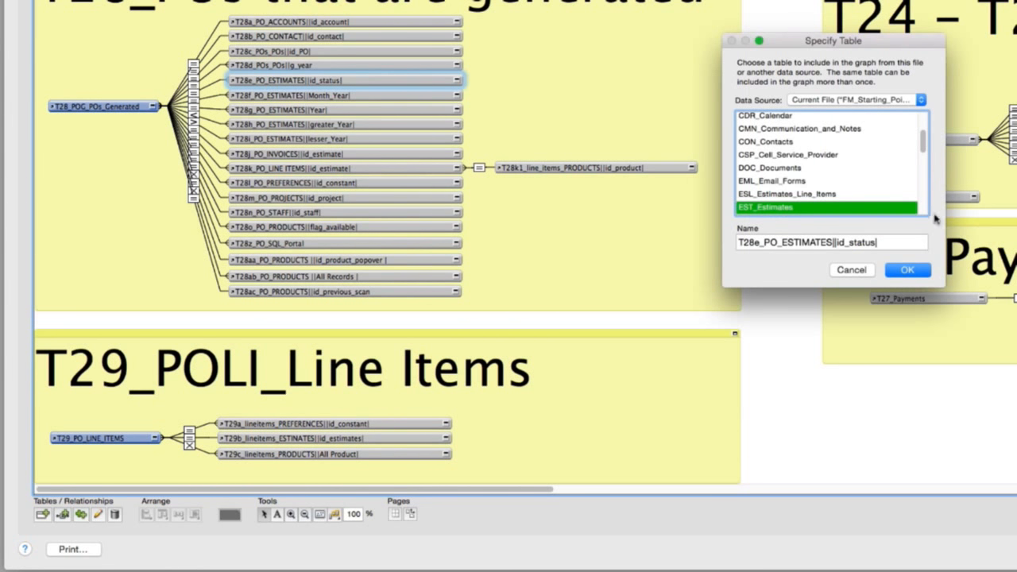
pyautogui.scroll(-5, 822, 202)
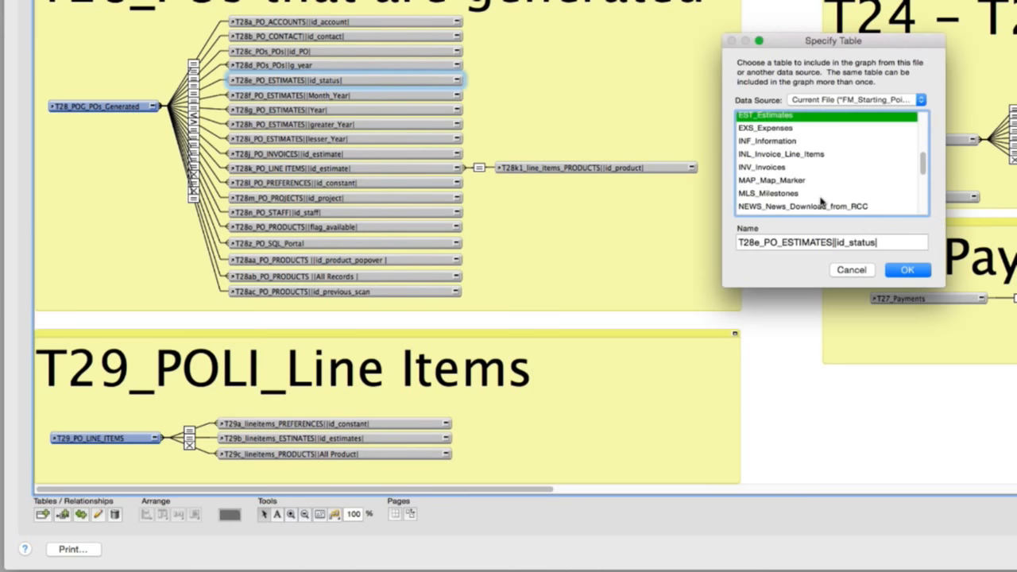
pyautogui.press('Tab')
pyautogui.scroll(5, 795, 169)
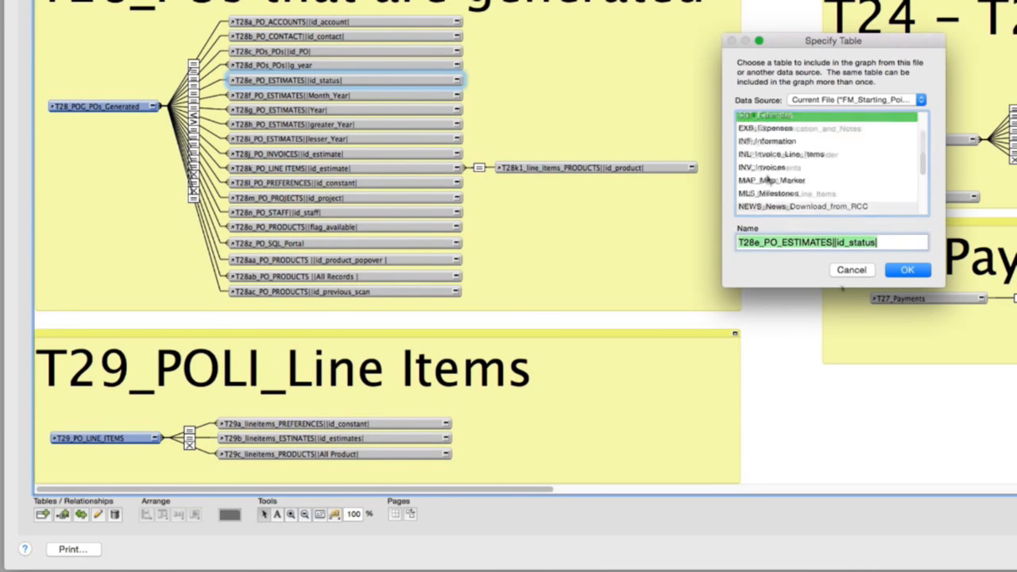
pyautogui.scroll(-5, 799, 168)
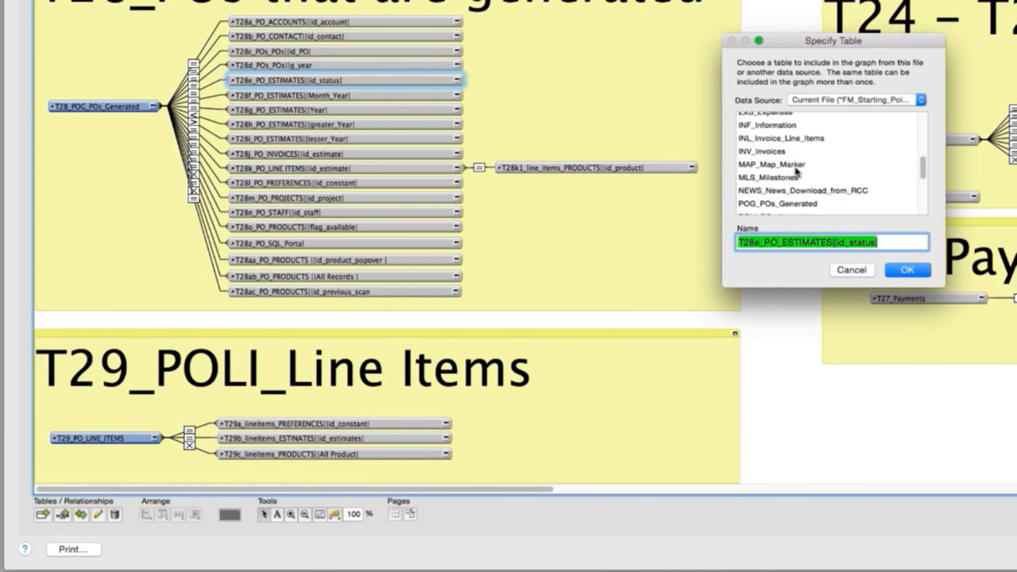
pyautogui.click(793, 201)
pyautogui.press('Tab')
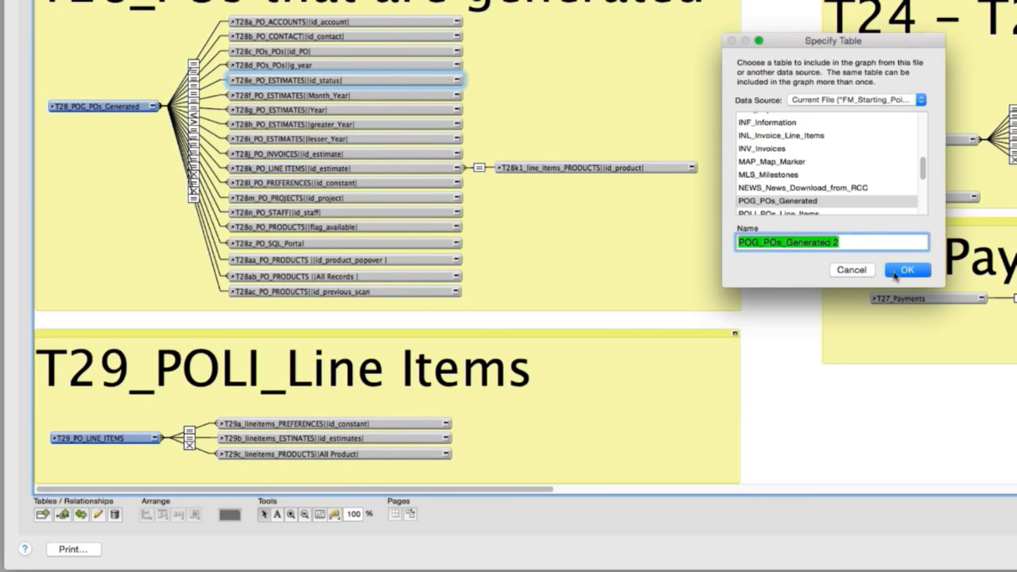
# Name the T28e occurrence T28e_POs_POs||id_status| and review the match fields of its relationship with T28_POG_POs_Generated
pyautogui.write('T28e_PO_ESTIMATES||id_status')
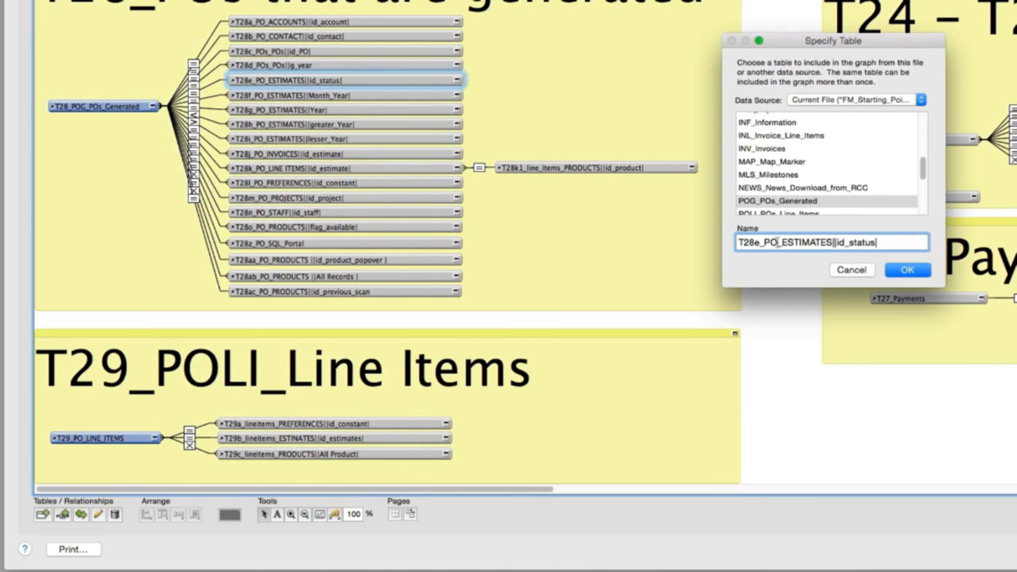
pyautogui.click(777, 243)
pyautogui.write('s')
pyautogui.moveTo(787, 242); pyautogui.dragTo(838, 242)
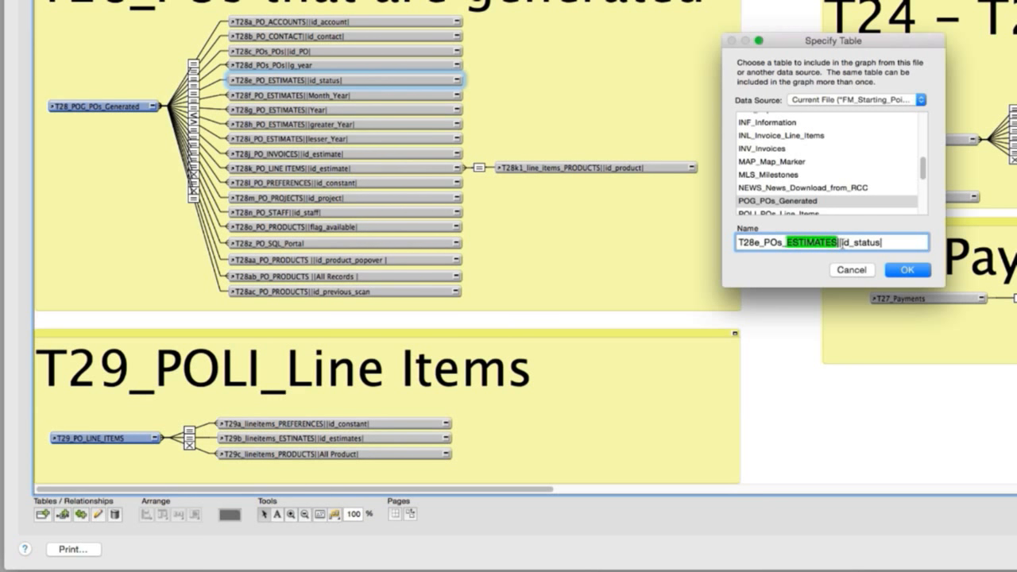
pyautogui.write('POs')
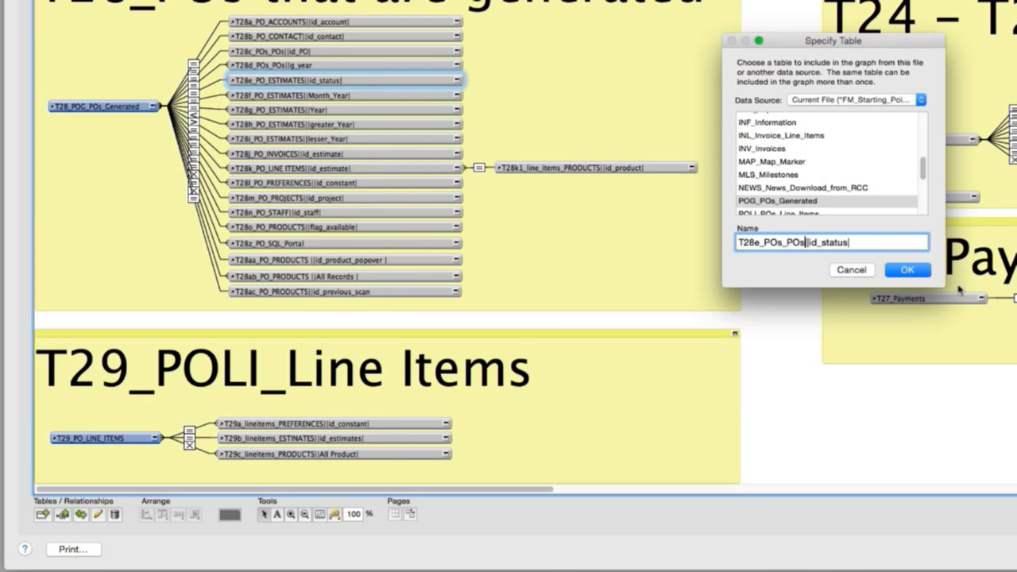
pyautogui.click(915, 272)
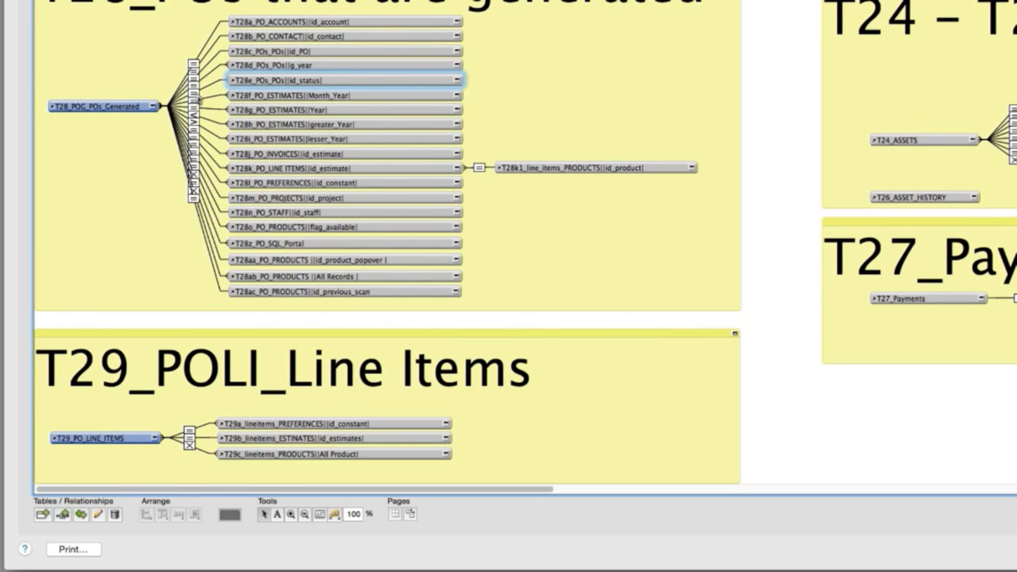
pyautogui.doubleClick(198, 95)
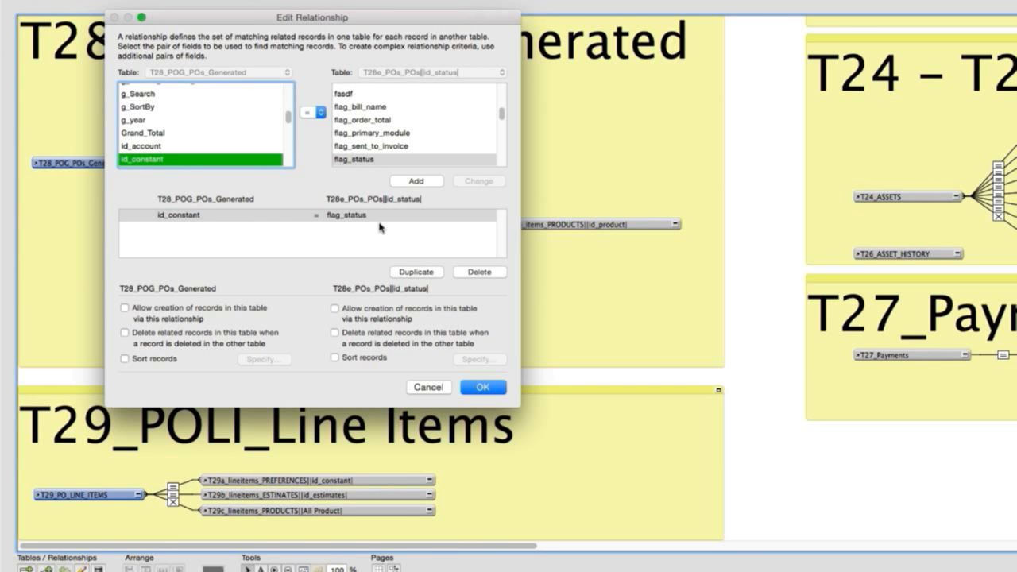
pyautogui.click(493, 389)
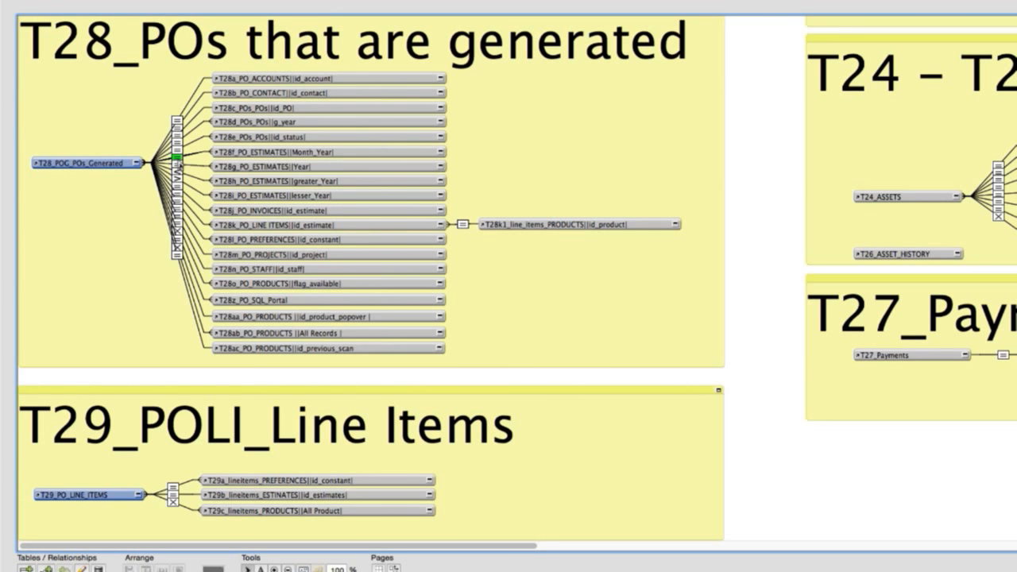
# Switch the T28f_PO_ESTIMATES||Month_Year| occurrence to the POG_POs_Generated table, carrying over its existing name
pyautogui.doubleClick(252, 152)
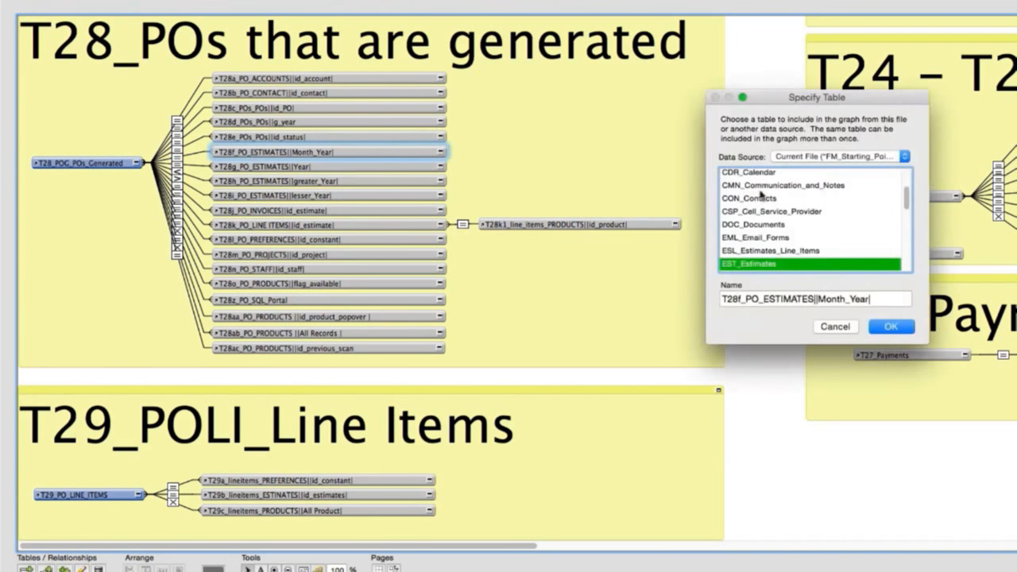
pyautogui.press('Tab')
pyautogui.hotkey('ctrl', 'c')
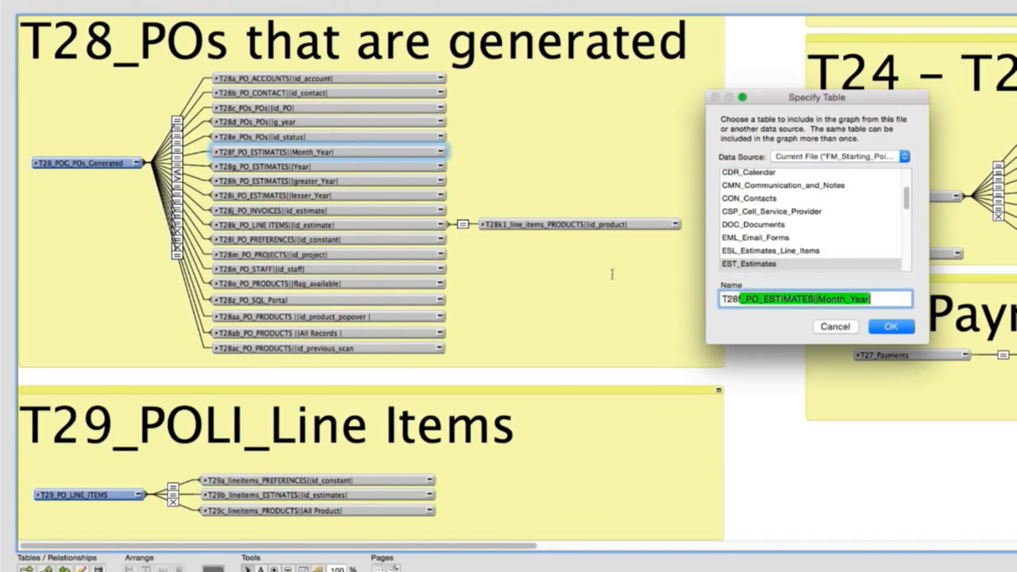
pyautogui.scroll(-5, 799, 234)
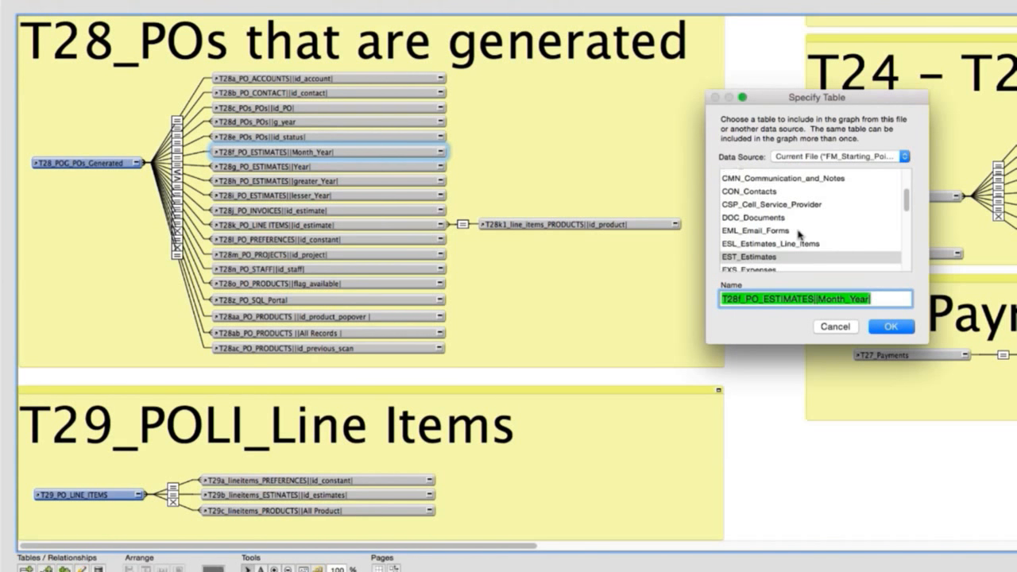
pyautogui.click(769, 237)
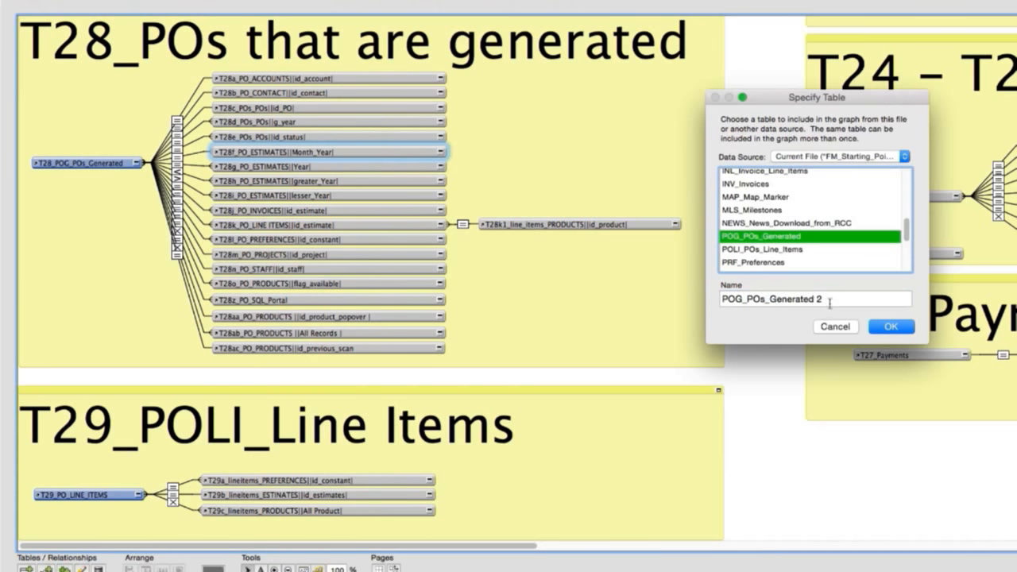
pyautogui.press('Tab')
pyautogui.hotkey('ctrl', 'v')
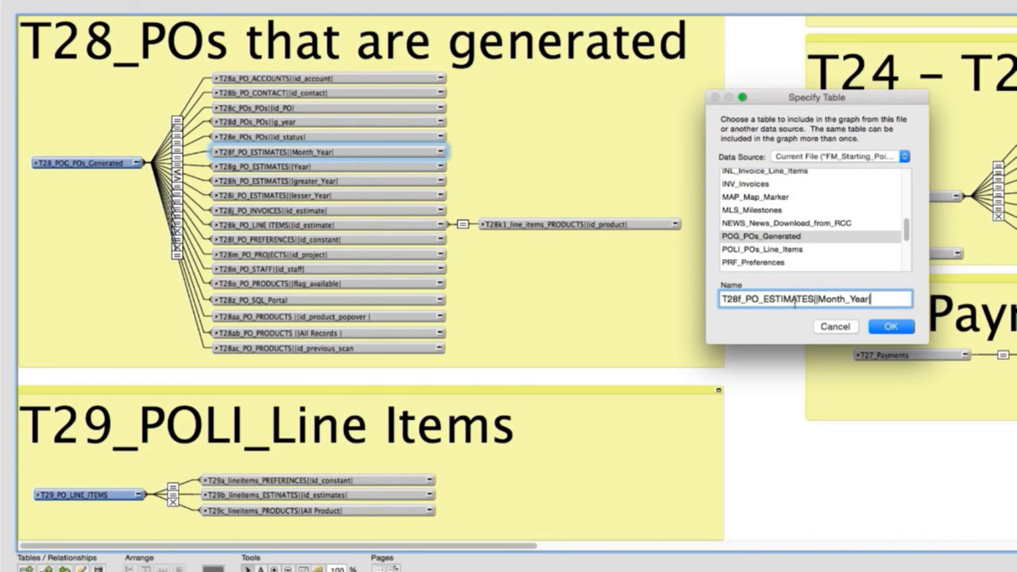
# Rename the T28f occurrence T28f_POs_POs||Month_Year| and review the match fields of its relationship with T28_POG_POs_Generated
pyautogui.moveTo(764, 300); pyautogui.dragTo(814, 300)
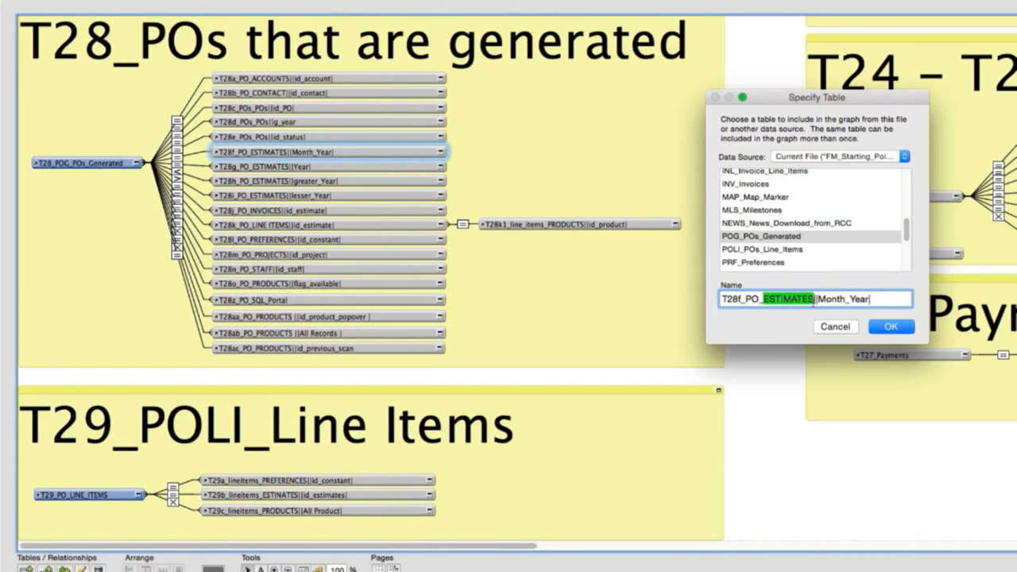
pyautogui.write('PO')
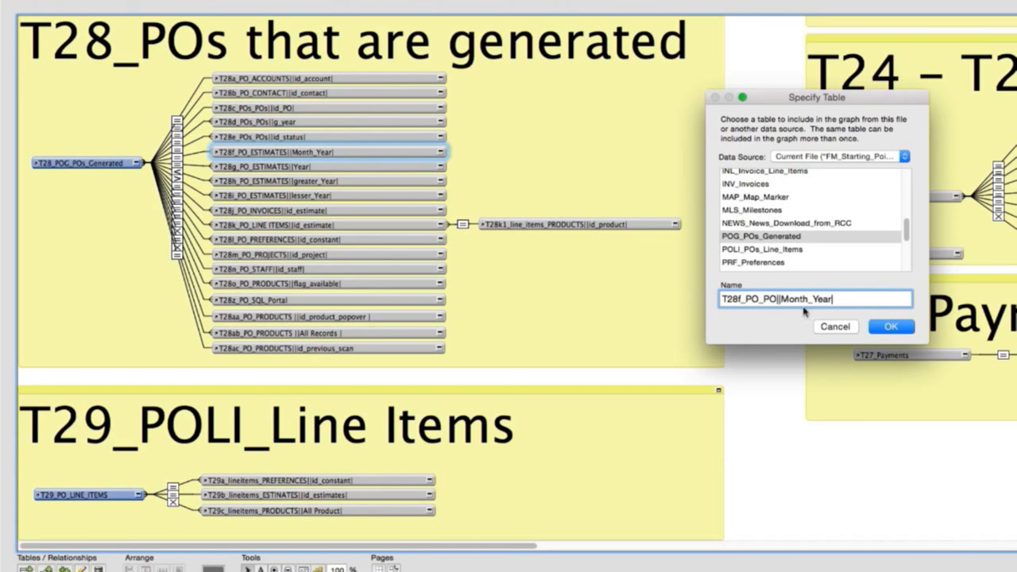
pyautogui.write('s_POs')
pyautogui.click(892, 326)
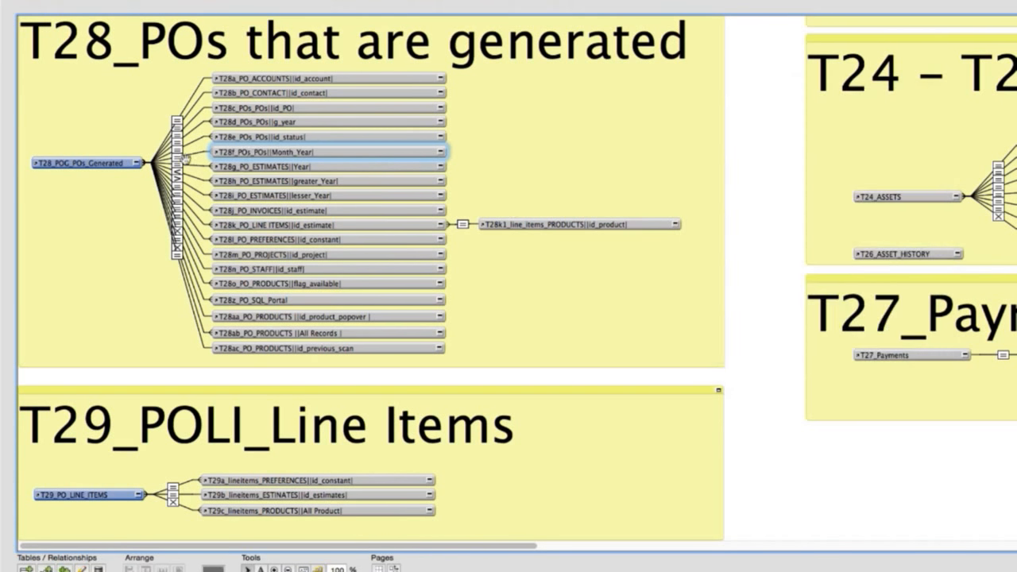
pyautogui.doubleClick(178, 159)
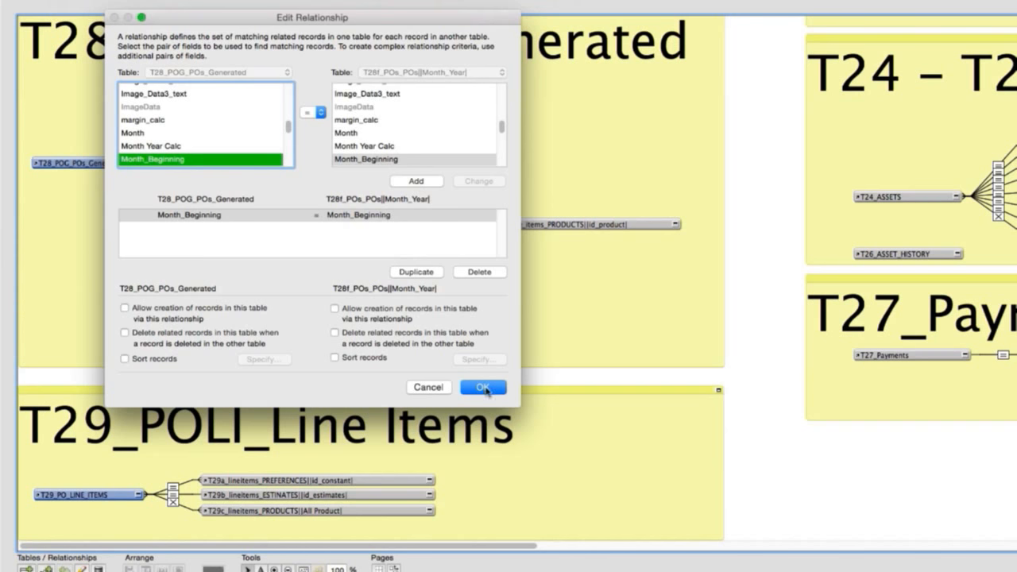
pyautogui.click(485, 388)
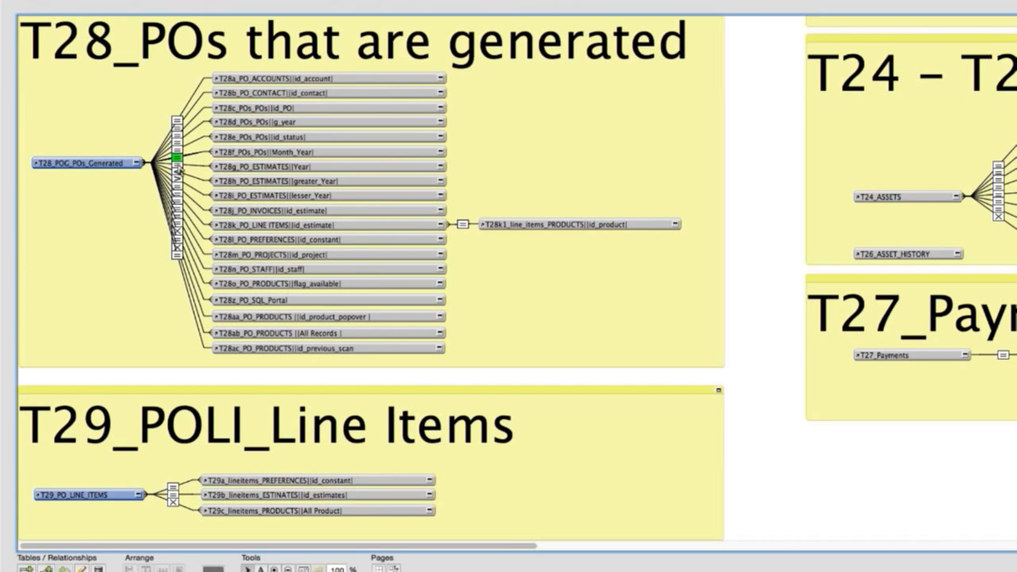
# Switch the T28g_PO_ESTIMATES||Year| occurrence to the POG_POs_Generated table, carrying over its existing name
pyautogui.click(232, 168)
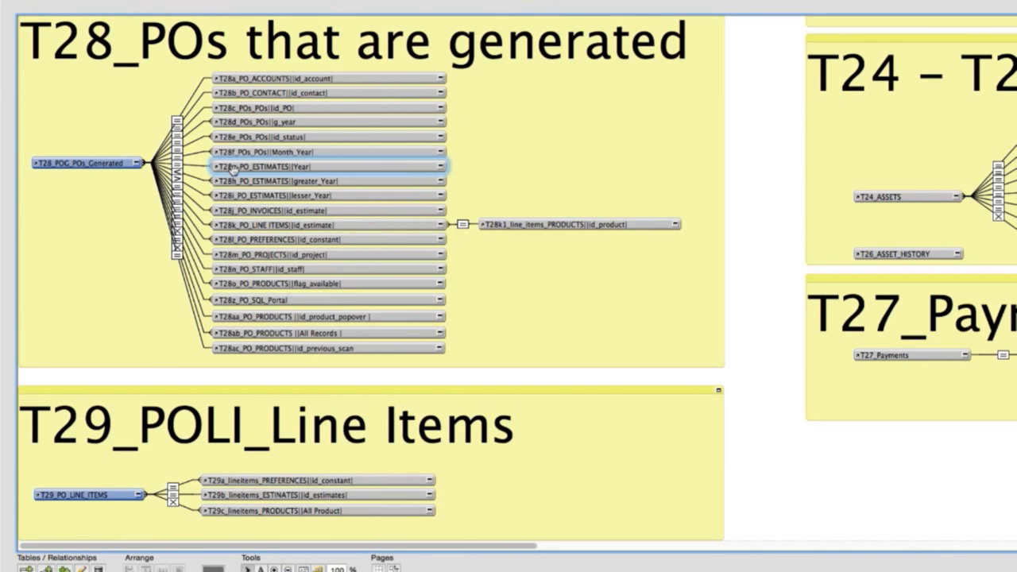
pyautogui.doubleClick(235, 169)
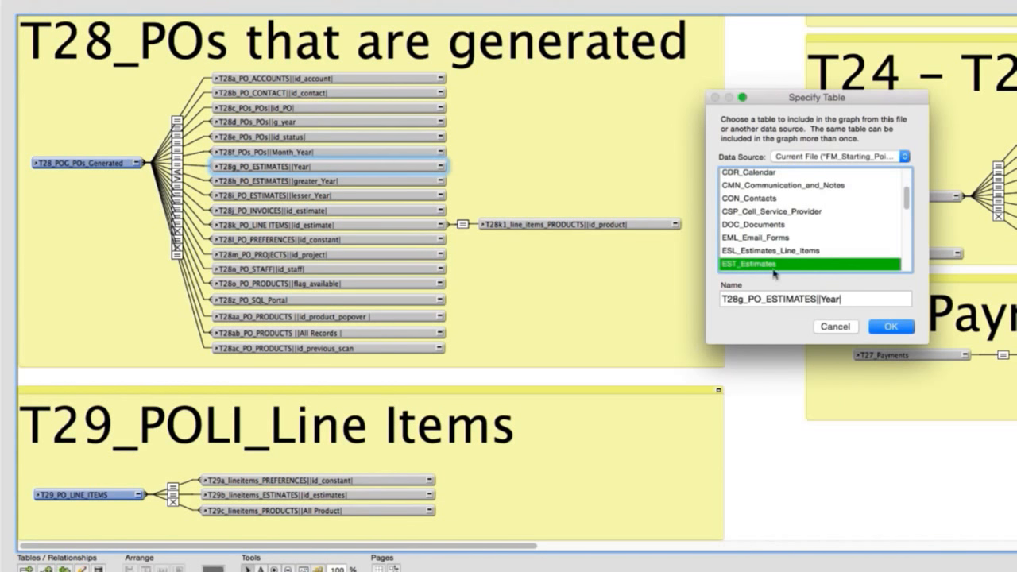
pyautogui.moveTo(857, 300); pyautogui.dragTo(681, 275)
pyautogui.press('super+c')
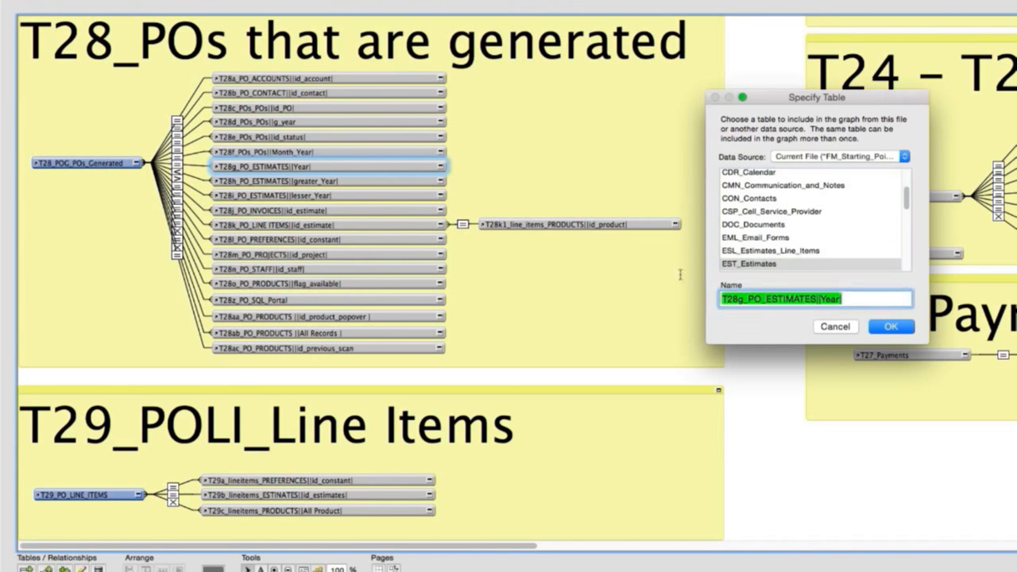
pyautogui.scroll(-5, 775, 261)
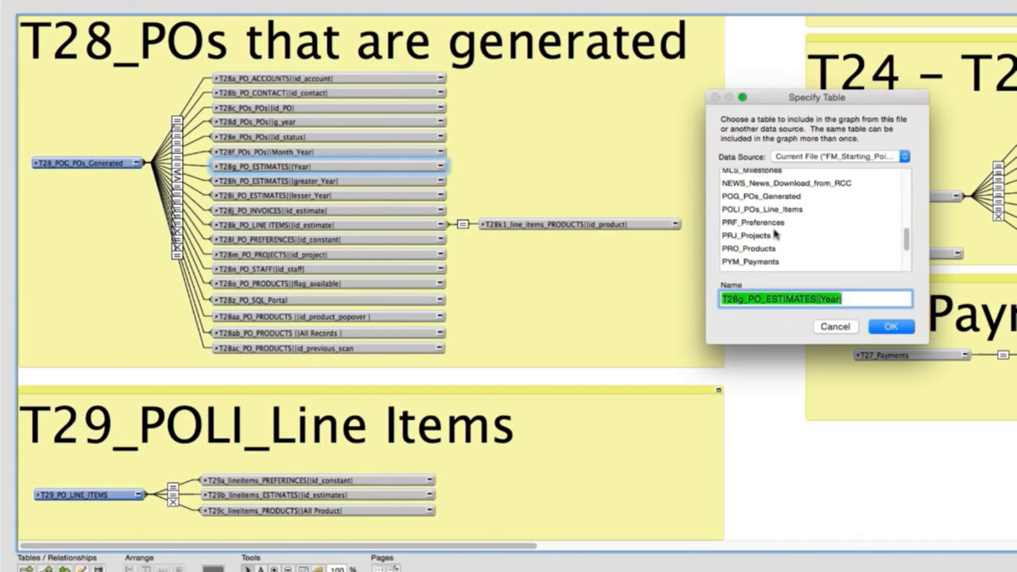
pyautogui.click(776, 196)
pyautogui.press('Tab')
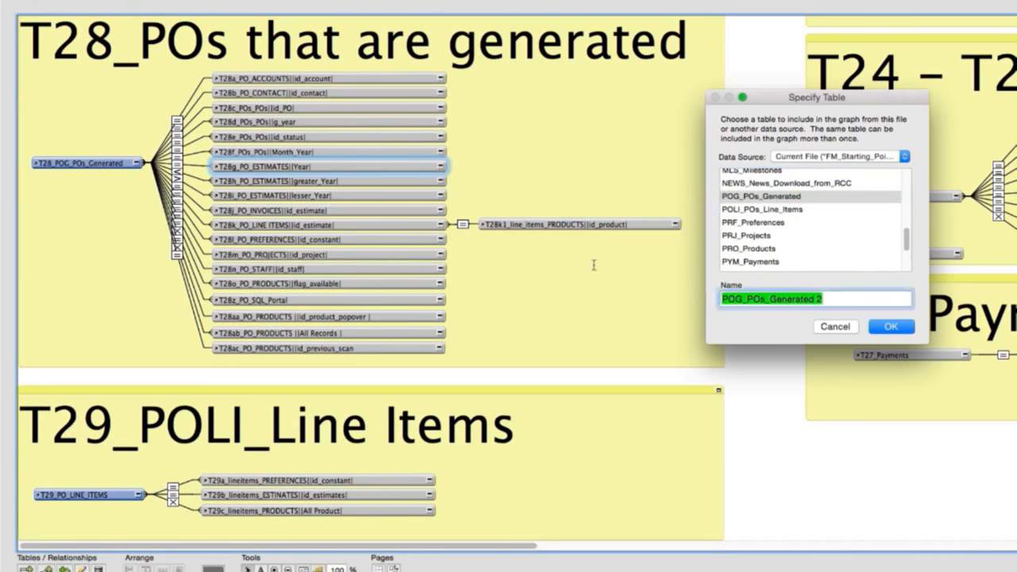
pyautogui.press('super+v')
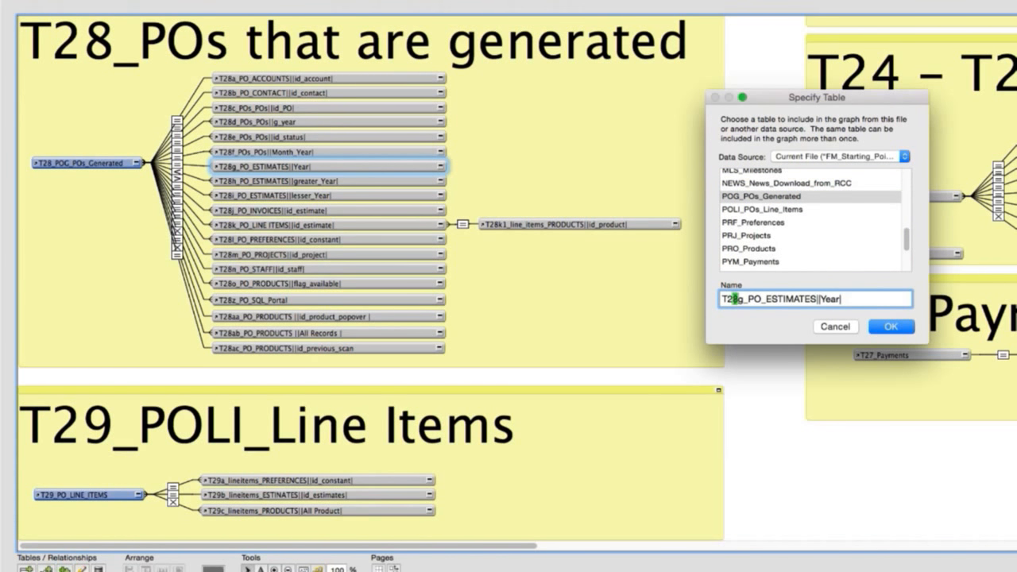
# Rename the T28g occurrence T28g_POs_POs||Year| and review its relationship with T28_POG_POs_Generated
pyautogui.moveTo(766, 299); pyautogui.dragTo(817, 300)
pyautogui.write('POs')
pyautogui.press('Return')
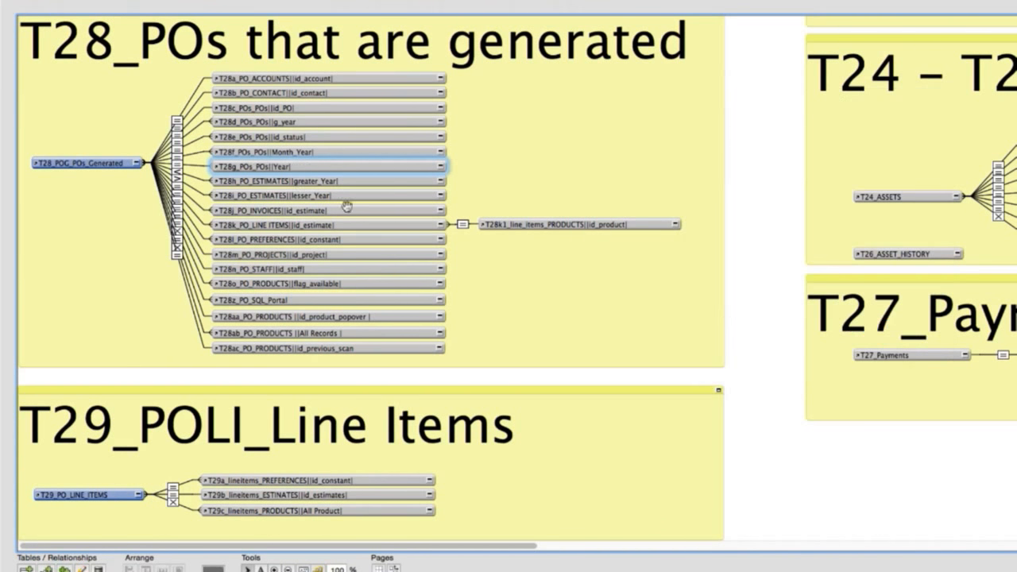
pyautogui.doubleClick(179, 168)
pyautogui.click(482, 387)
# Inspect the match fields and operator between T28_POG_POs_Generated and T28h_PO_ESTIMATES||greater_Year|
pyautogui.click(354, 182)
pyautogui.doubleClick(178, 173)
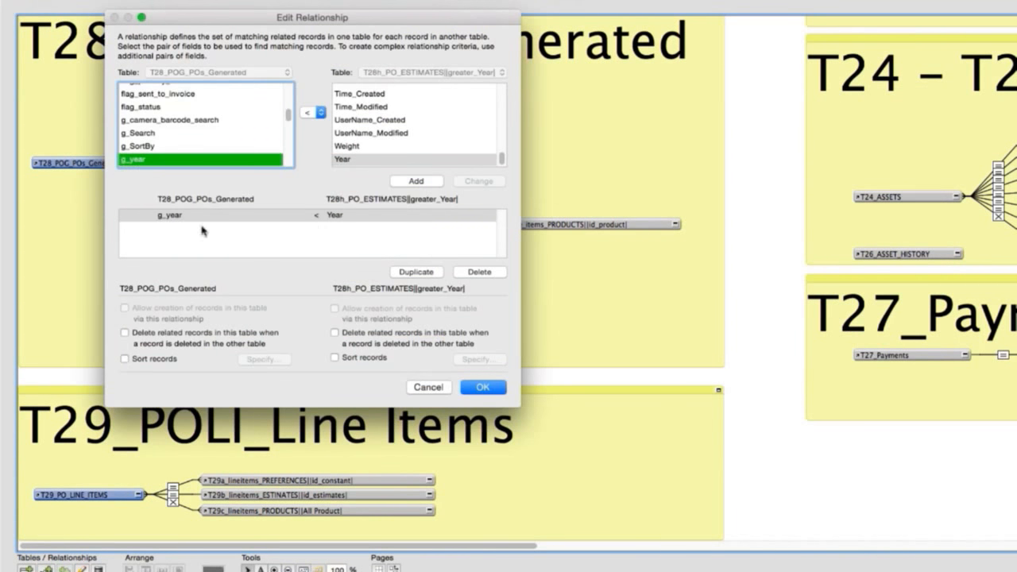
pyautogui.click(481, 386)
# Try POLI_POs_Line_Items as the source table of the T28h_PO_ESTIMATES||greater_Year| occurrence
pyautogui.doubleClick(354, 182)
pyautogui.scroll(-6, 748, 248)
pyautogui.click(792, 231)
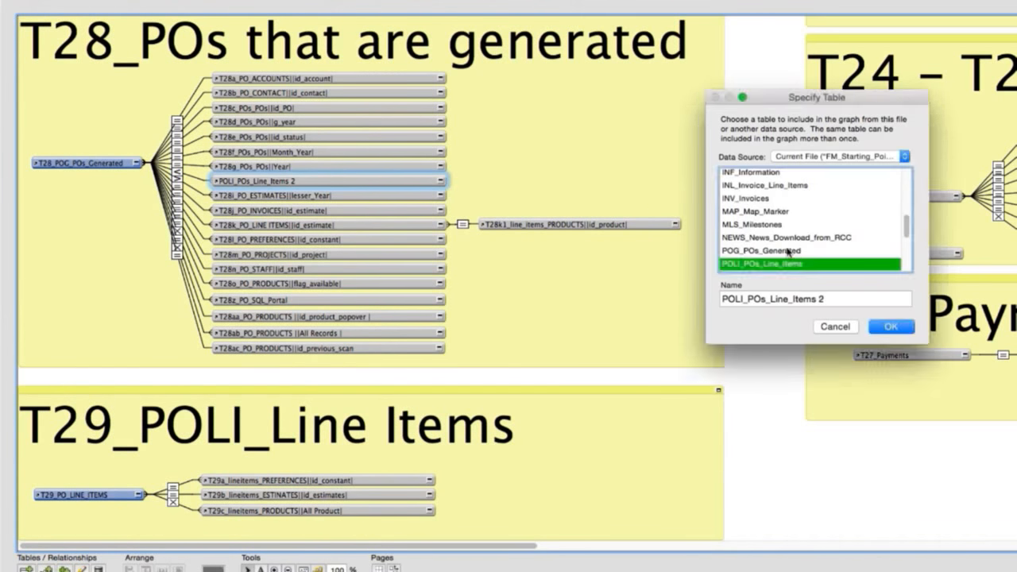
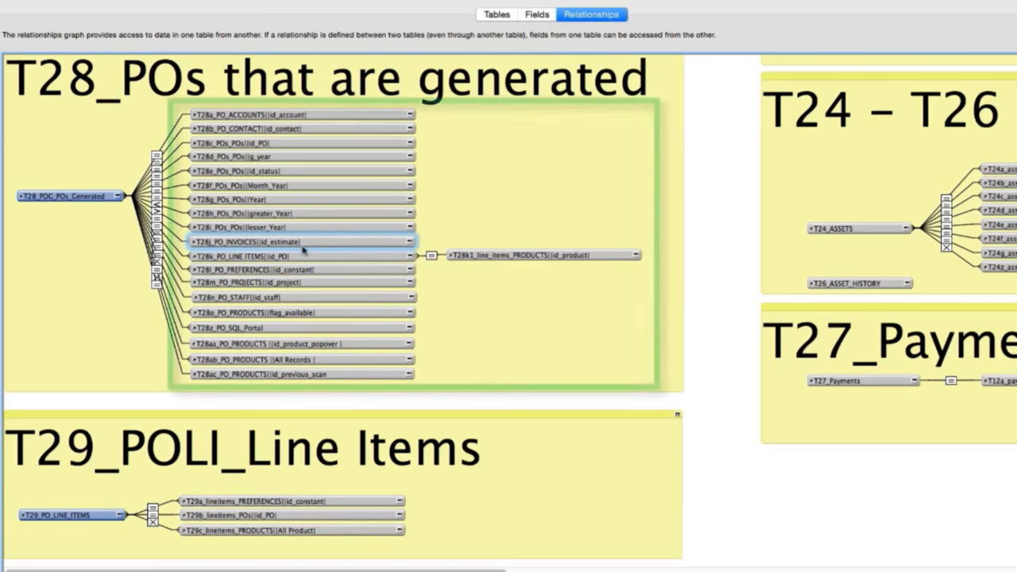
# Rename the T28j occurrence in the purchase orders group T28j_PO_INVOICES||id_PO|
pyautogui.doubleClick(300, 243)
pyautogui.tripleClick(801, 333)
pyautogui.click(815, 327)
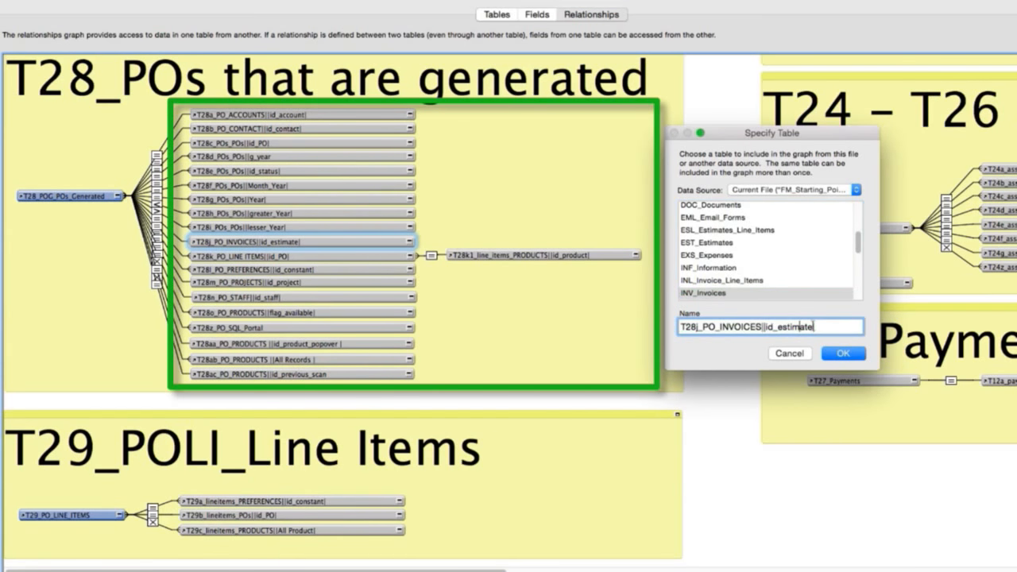
pyautogui.moveTo(815, 327); pyautogui.dragTo(781, 326)
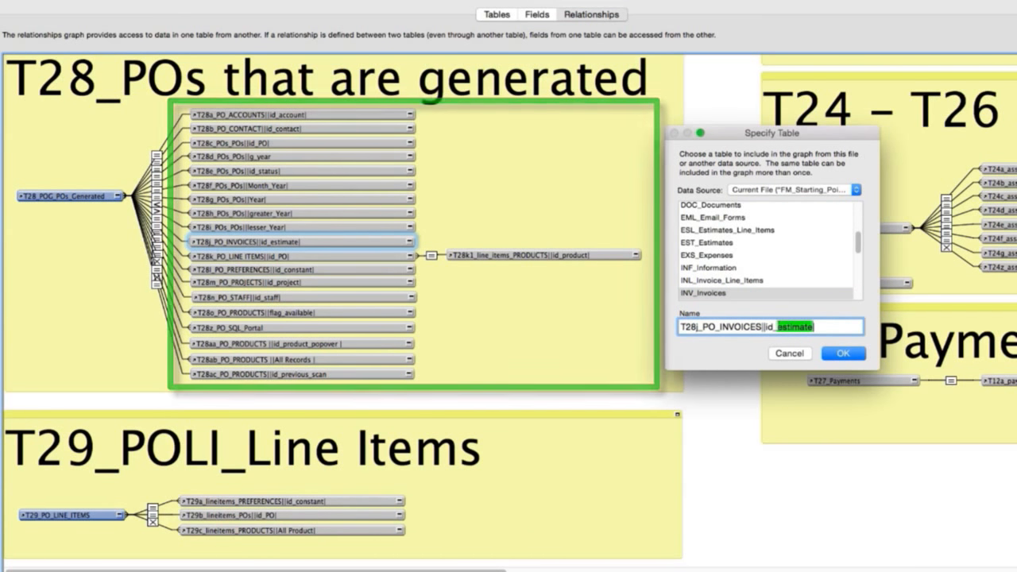
pyautogui.write('PO')
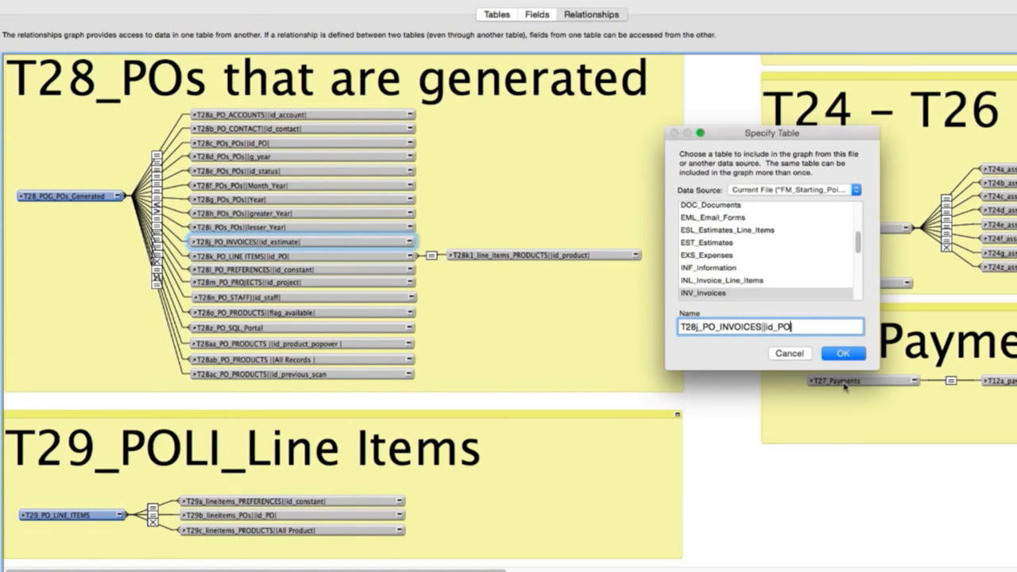
pyautogui.click(843, 357)
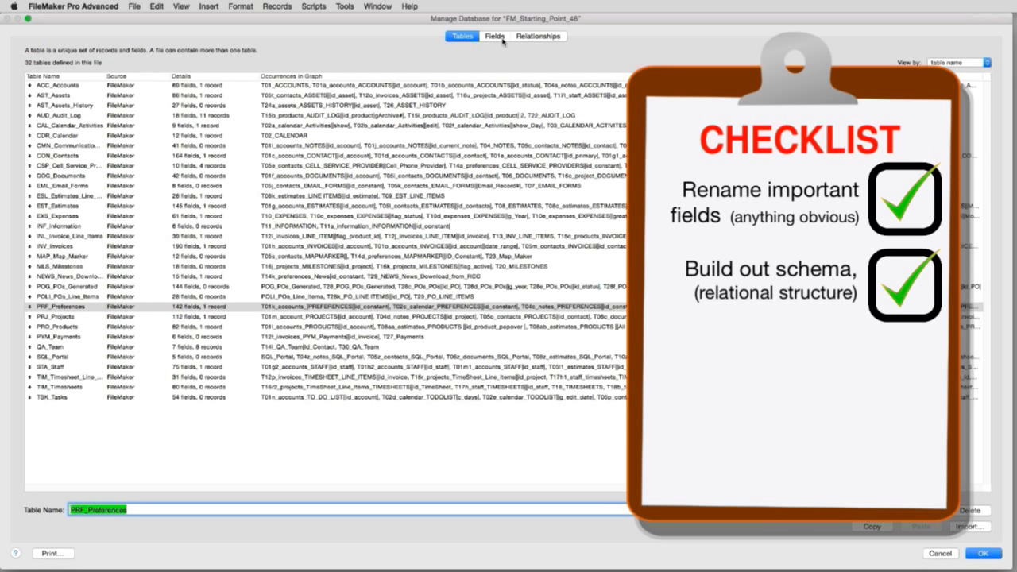
# Accept the database changes from the relationships graph and show the status toolbar in the main window
pyautogui.click(530, 38)
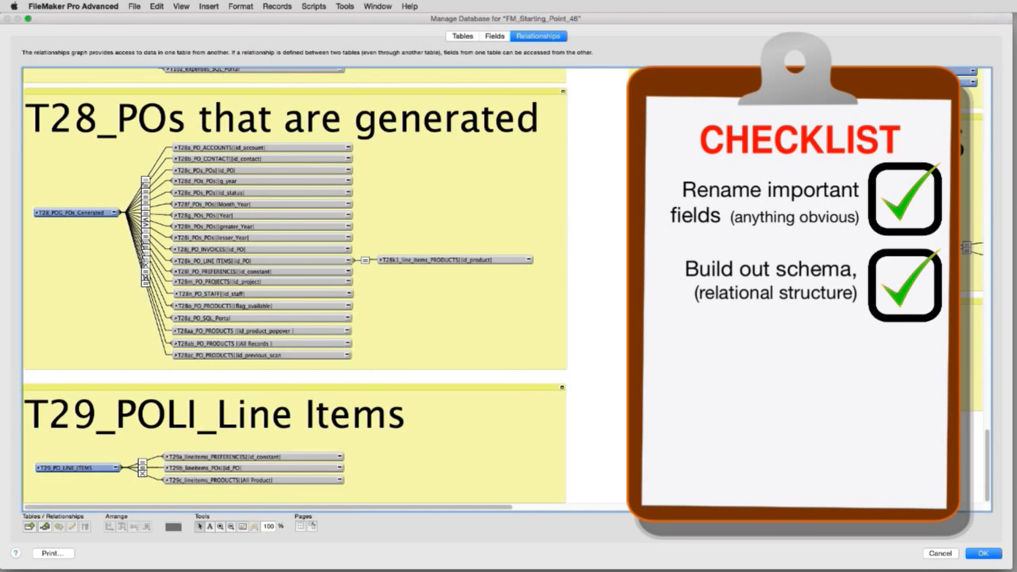
pyautogui.click(997, 554)
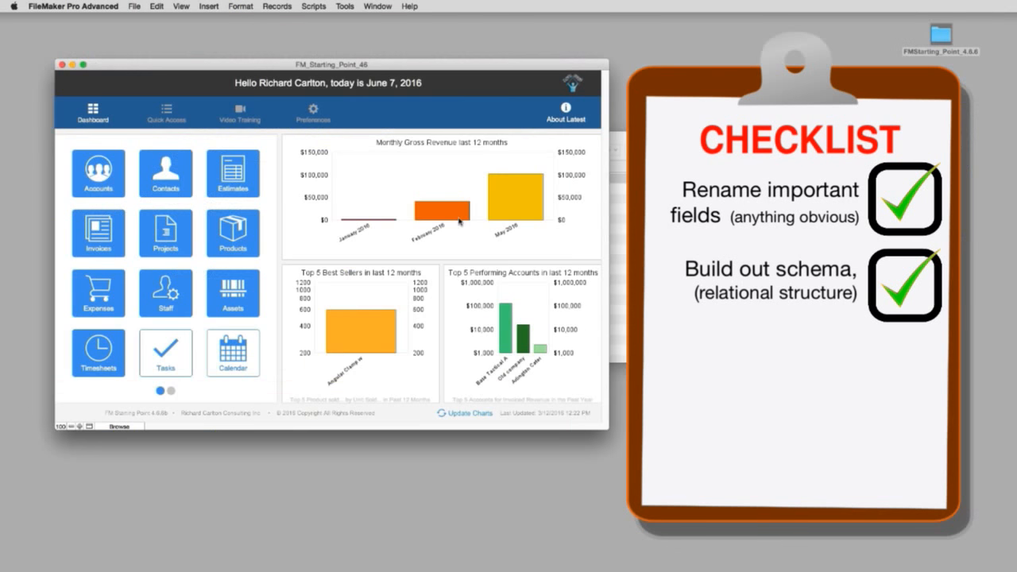
pyautogui.click(90, 427)
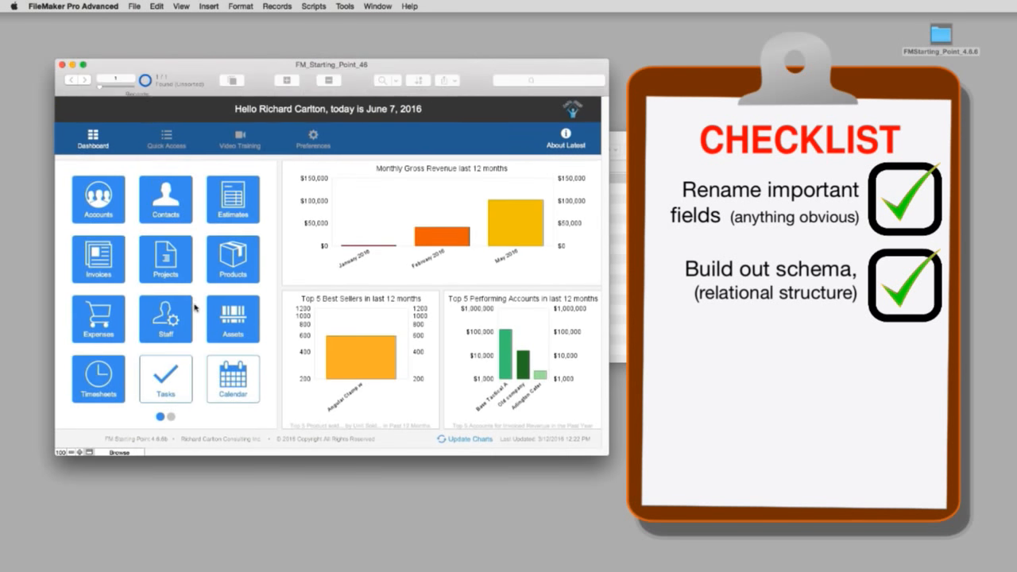
# View the default layouts POLI_POs_Line_Items and POG_POs_Generated in turn
pyautogui.click(120, 108)
pyautogui.moveTo(119, 109)
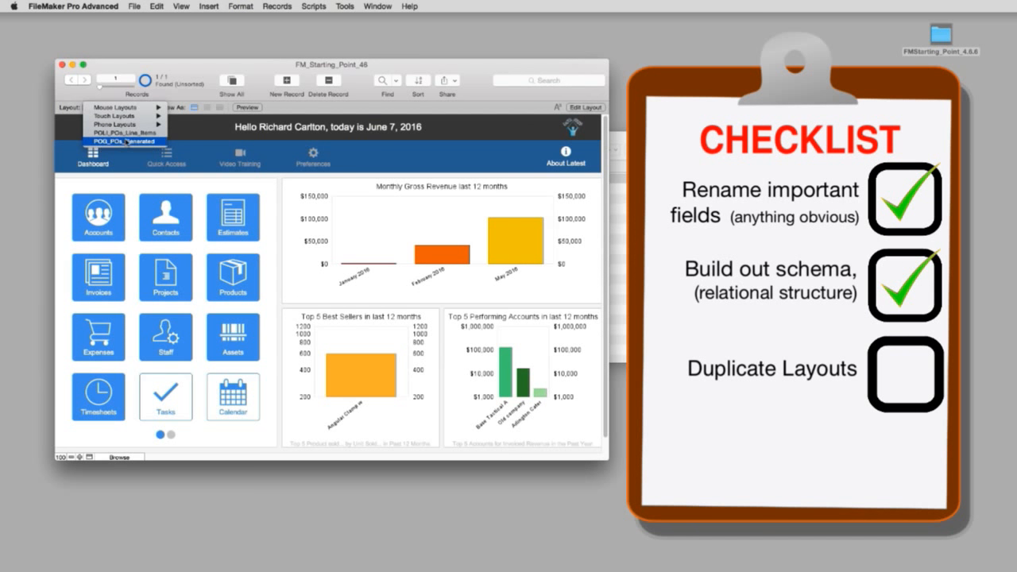
pyautogui.click(126, 133)
pyautogui.click(122, 110)
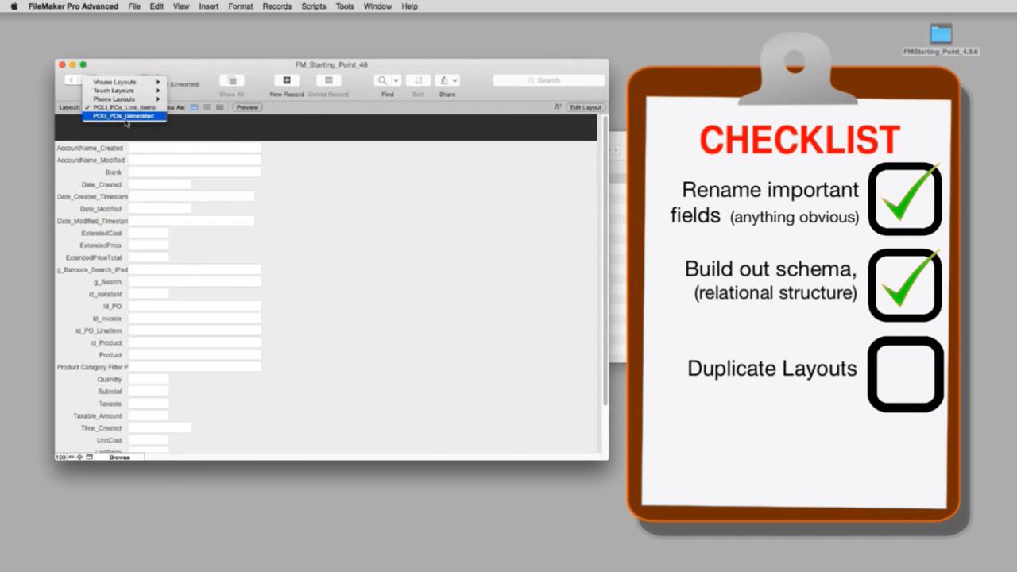
pyautogui.click(125, 116)
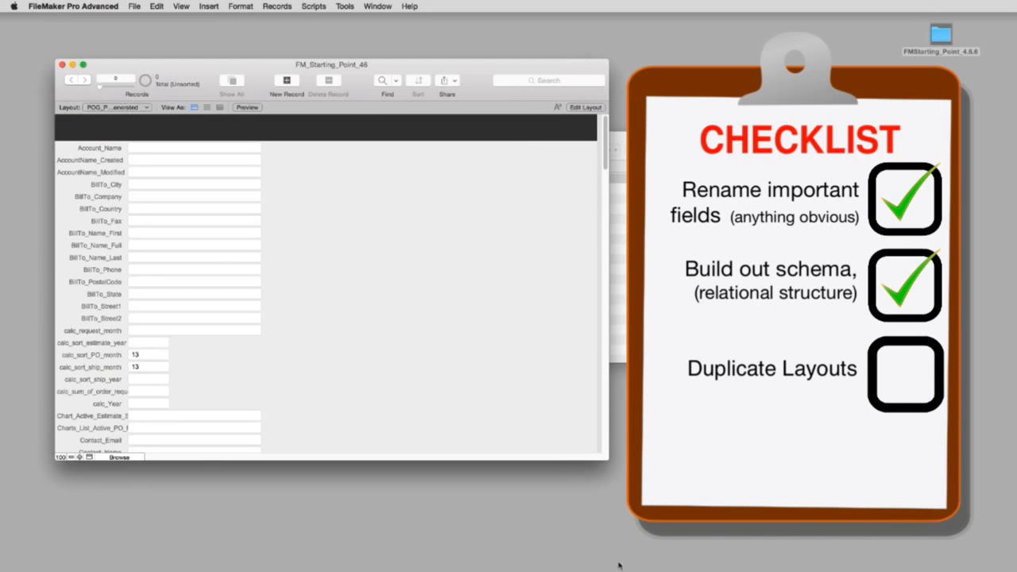
# Go to the desktop estimates layout L70_ESTIMATES_Data_Entry
pyautogui.click(135, 108)
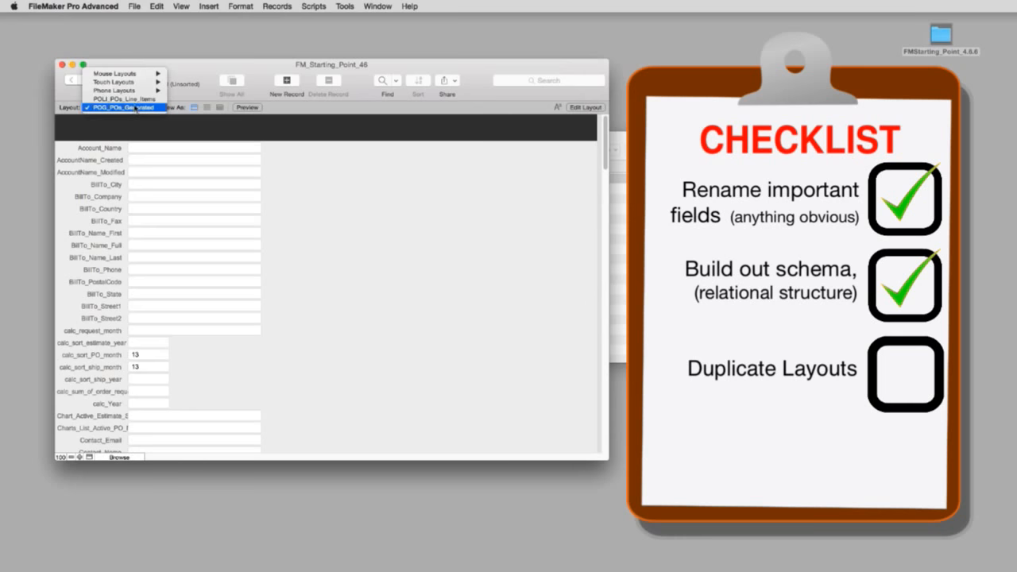
pyautogui.moveTo(139, 74)
pyautogui.moveTo(219, 144)
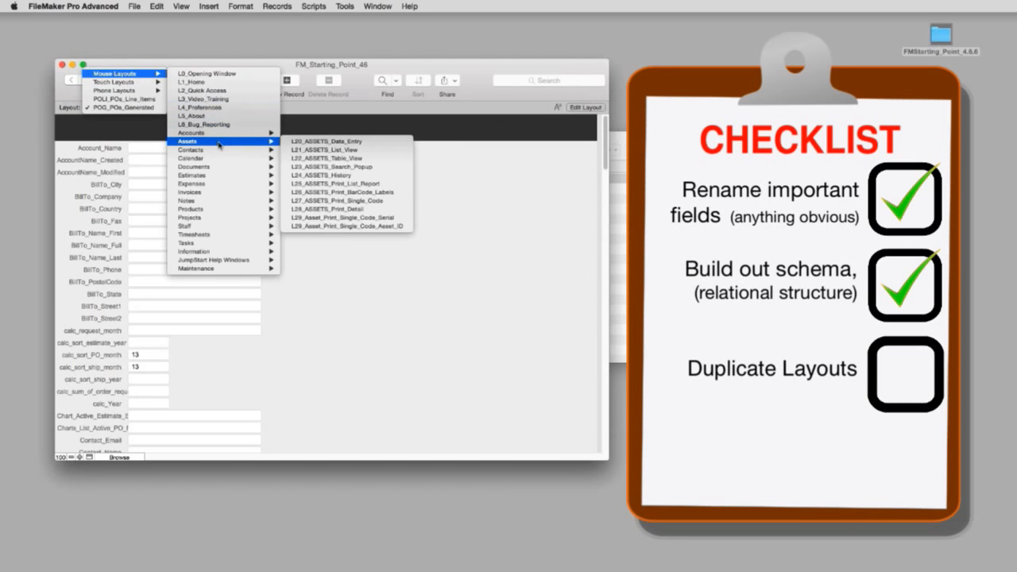
pyautogui.moveTo(230, 181)
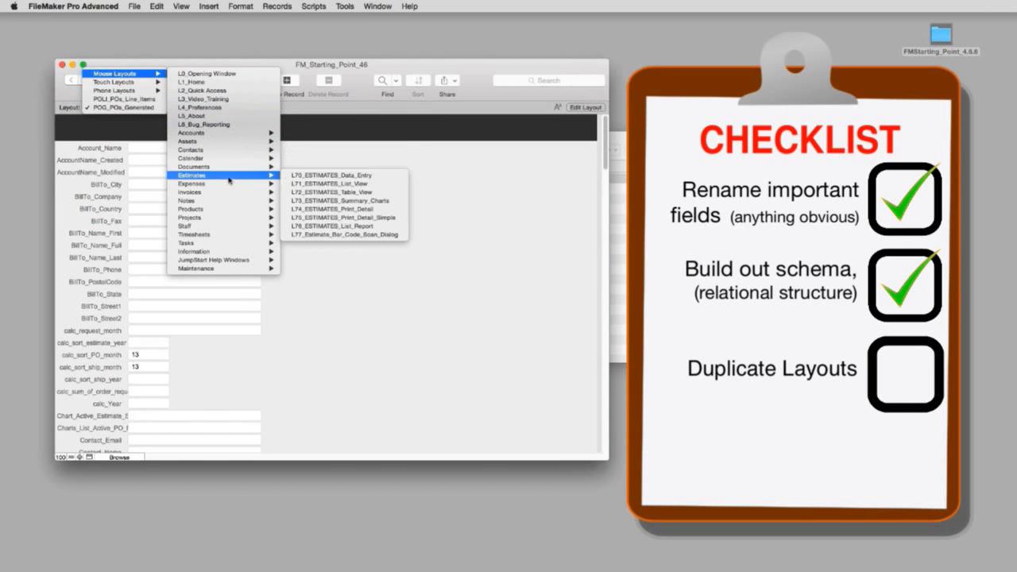
pyautogui.click(330, 178)
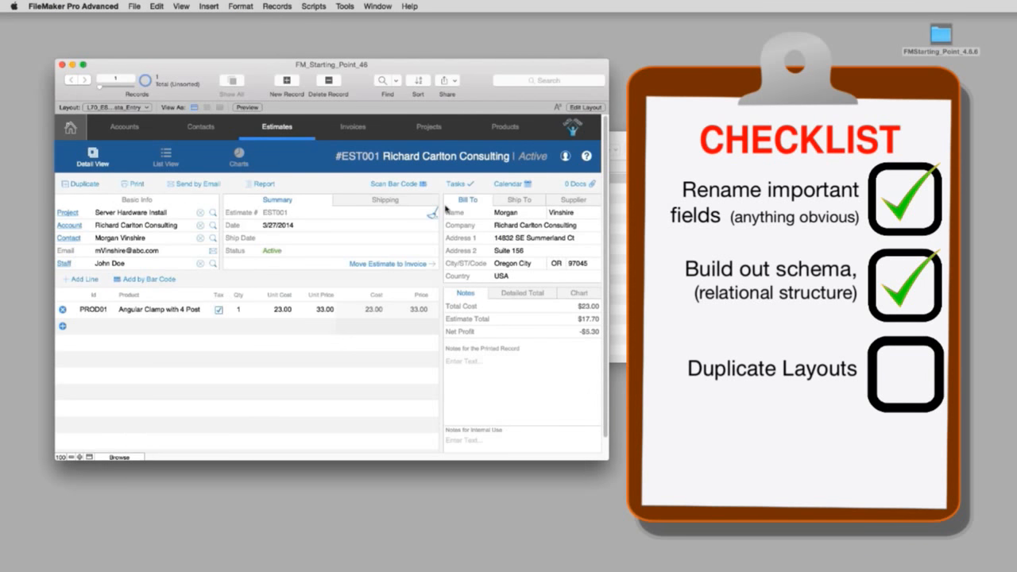
# Duplicate the L70_ESTIMATES_Data_Entry layout in Layout mode and stay on the copy
pyautogui.press('super+l')
pyautogui.click(277, 6)
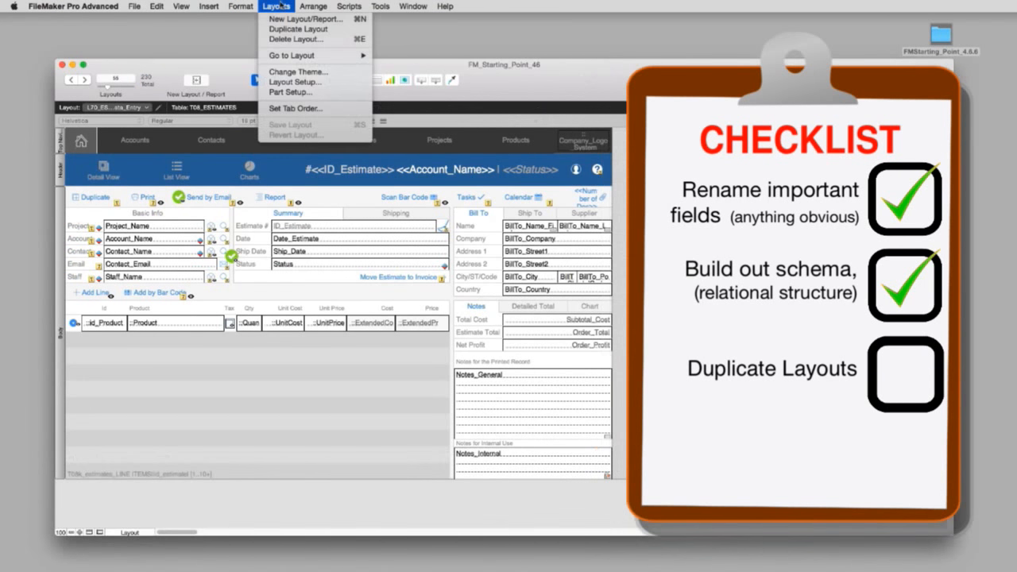
pyautogui.click(286, 32)
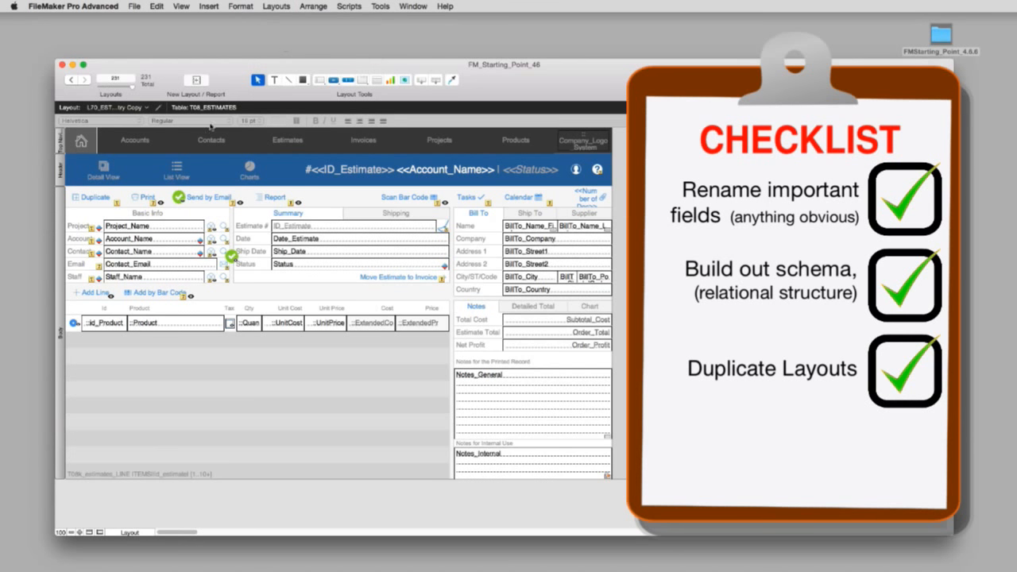
pyautogui.click(139, 108)
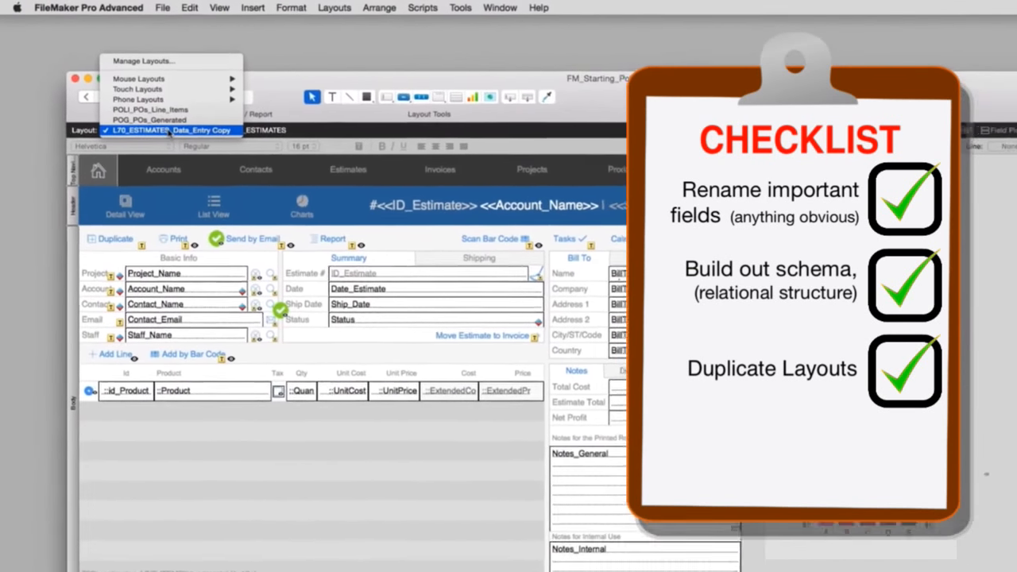
pyautogui.click(171, 133)
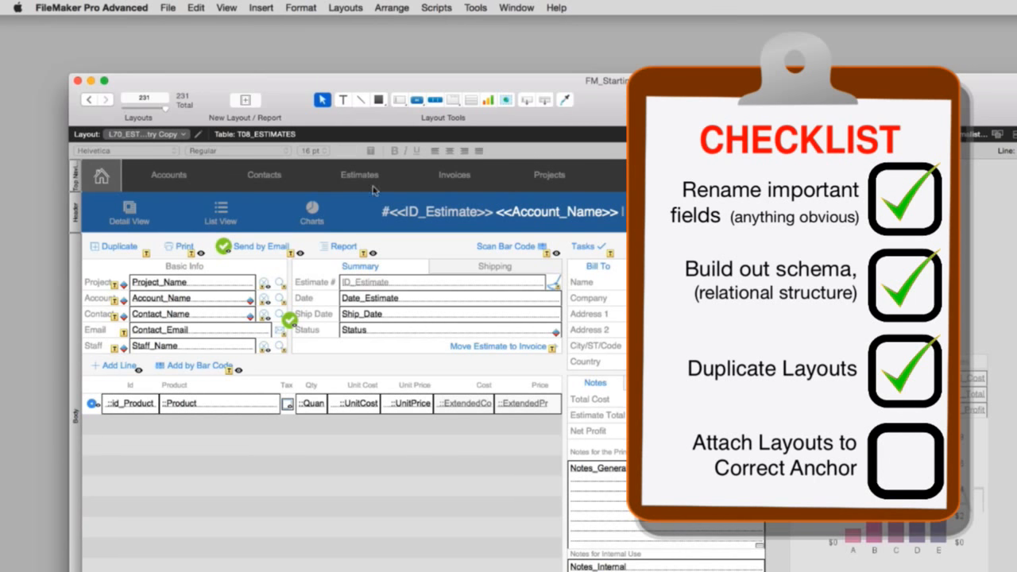
# In the copied layout's setup, show records from the T28_POG_POs_Generated table occurrence
pyautogui.click(383, 7)
pyautogui.moveTo(354, 7)
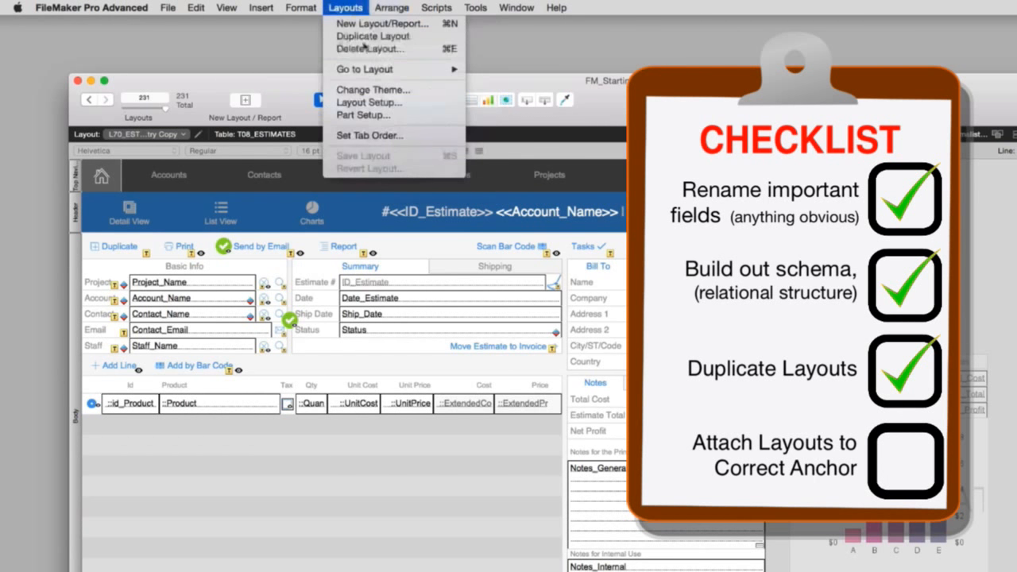
pyautogui.click(364, 103)
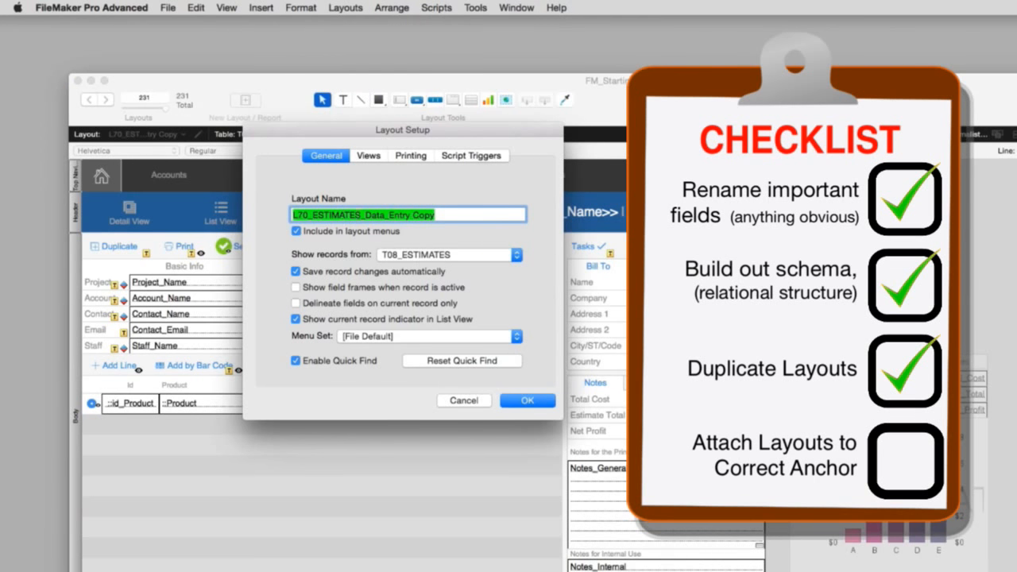
pyautogui.click(396, 252)
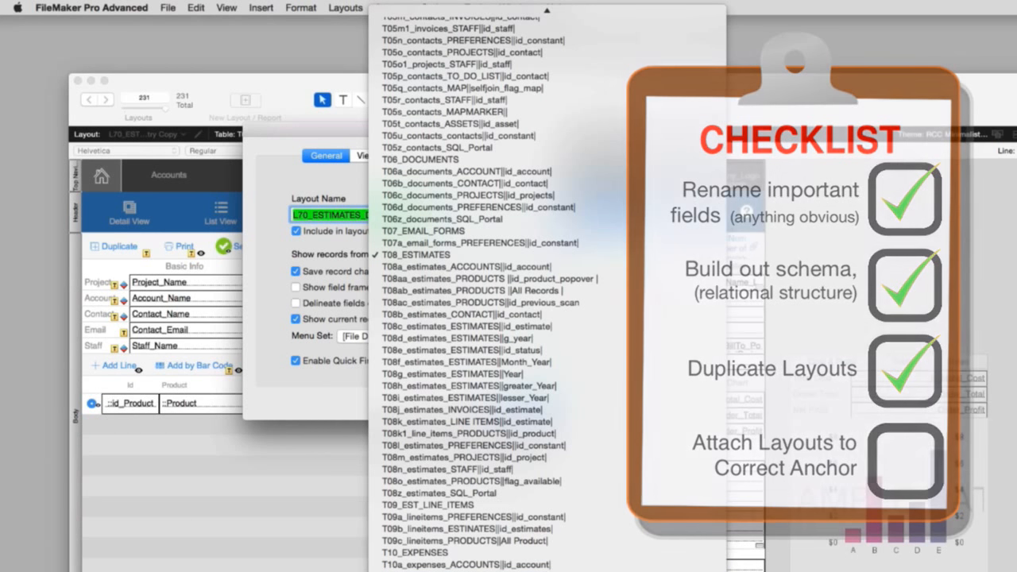
pyautogui.click(323, 207)
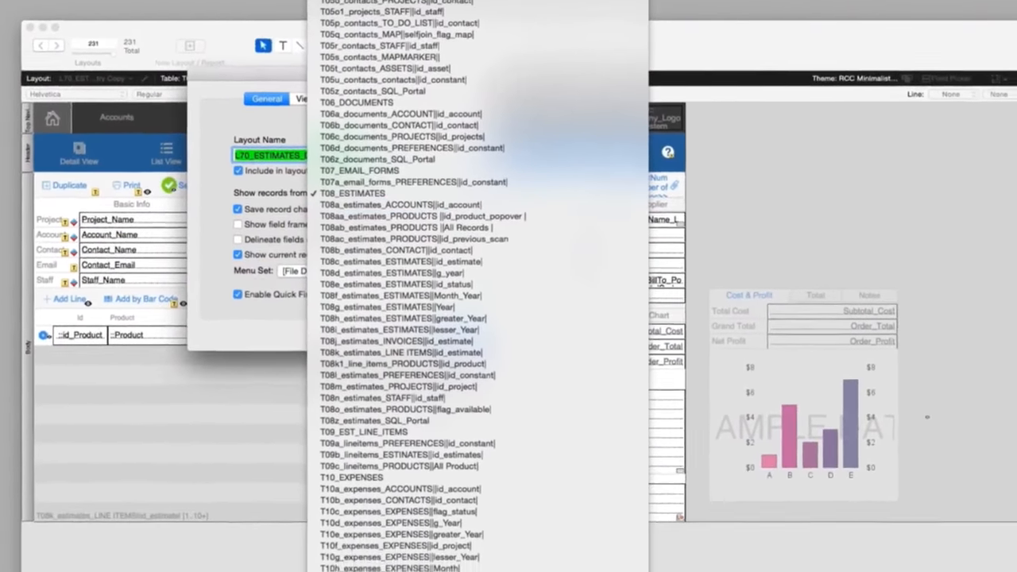
pyautogui.scroll(-10, 392, 271)
pyautogui.scroll(-15, 392, 287)
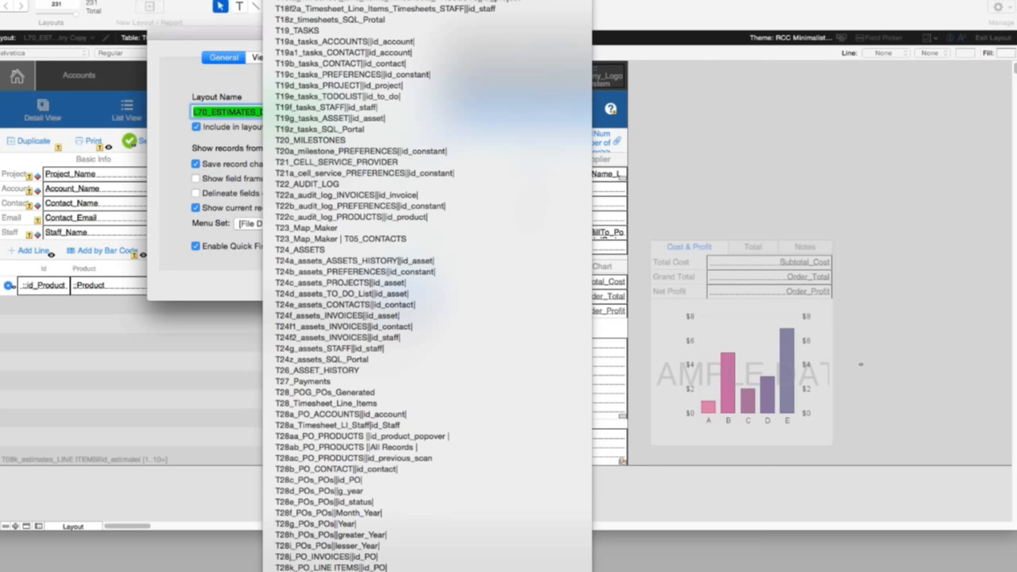
pyautogui.click(324, 393)
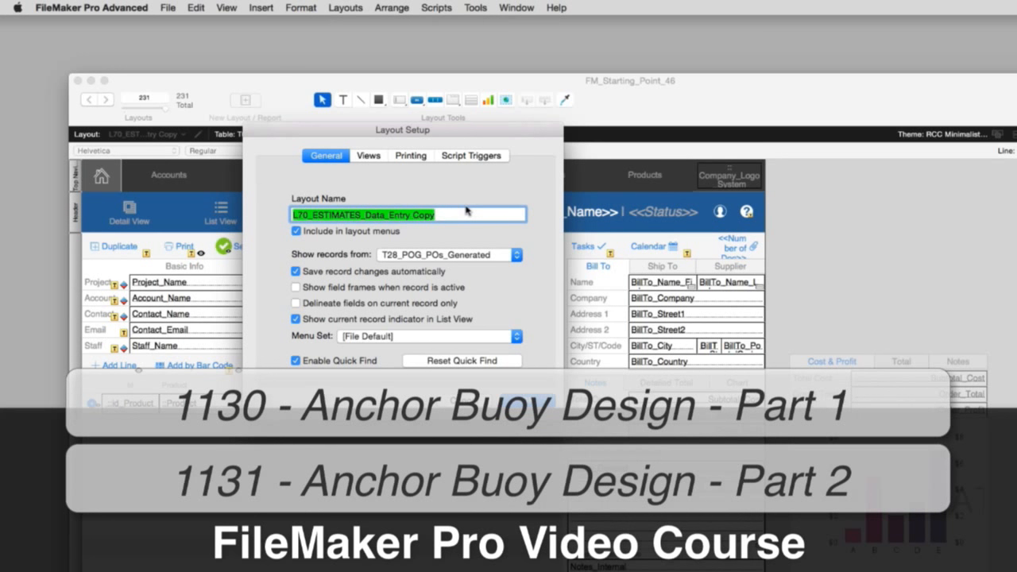
# Rename the copied layout LXX_PO_Generated_Data_Entry and accept its layout setup
pyautogui.moveTo(298, 217); pyautogui.dragTo(306, 217)
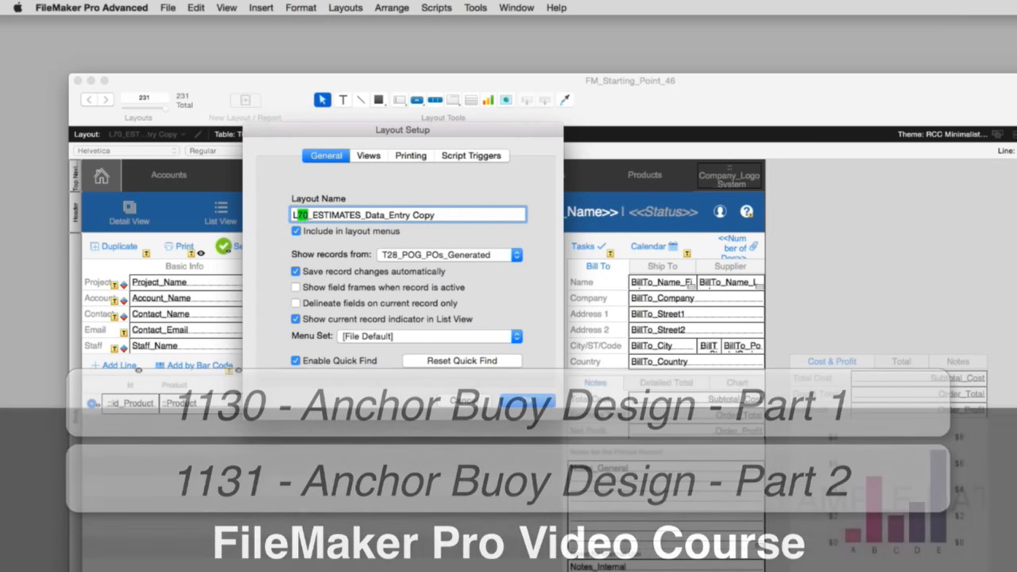
pyautogui.write('XX')
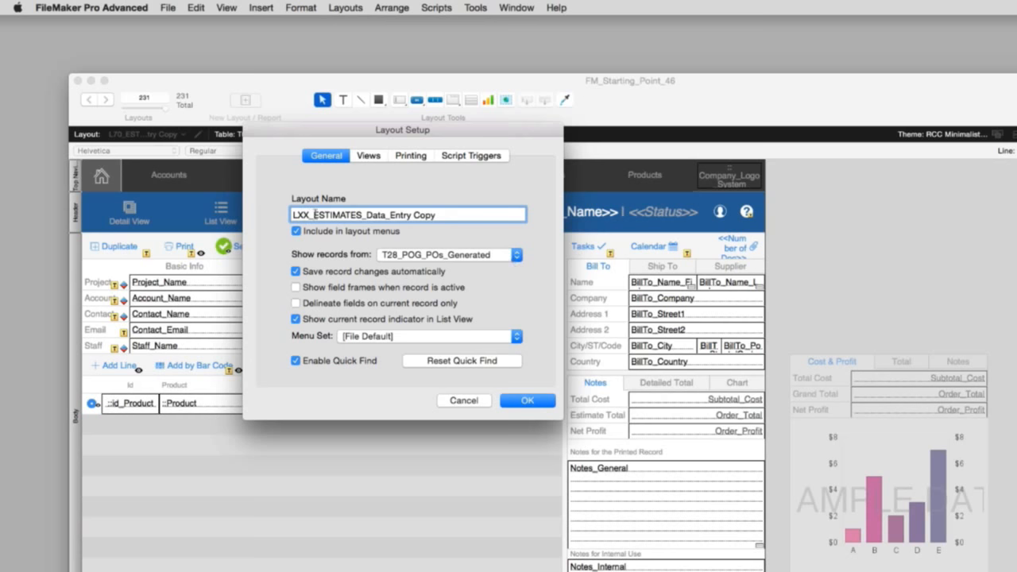
pyautogui.moveTo(313, 215); pyautogui.dragTo(608, 205)
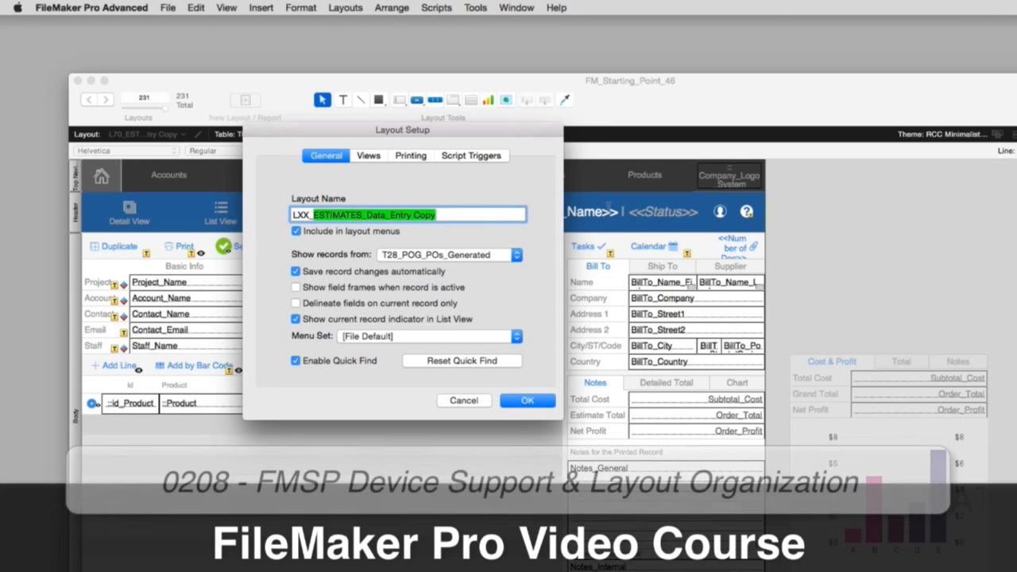
pyautogui.write('P')
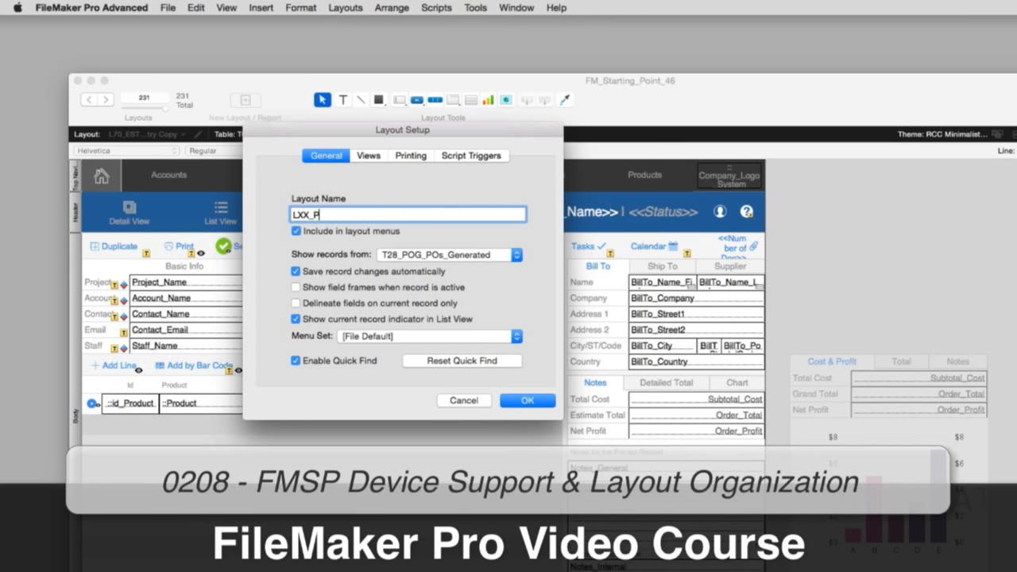
pyautogui.write('O_Generated_Datab')
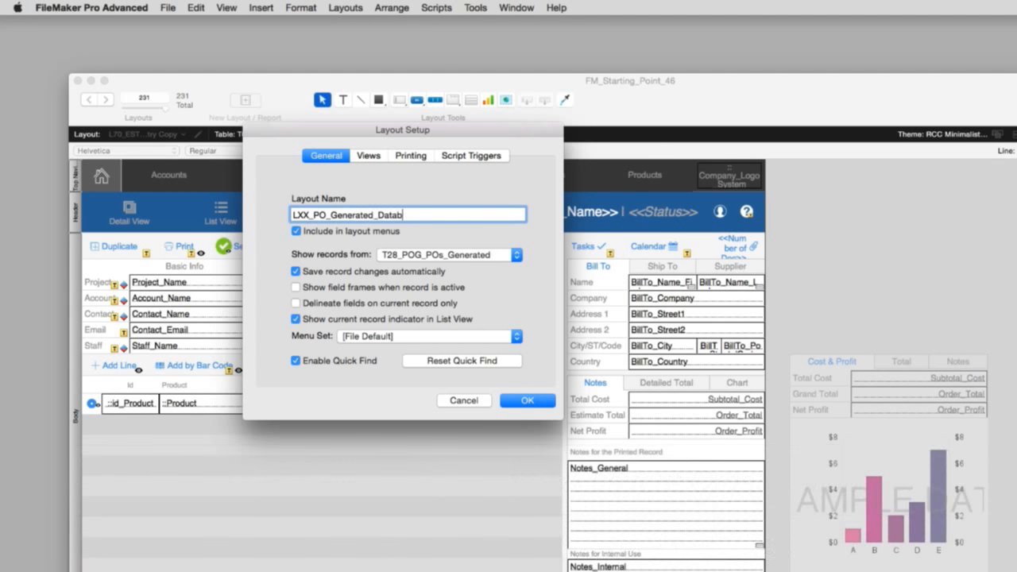
pyautogui.write('_Entry')
pyautogui.click(527, 400)
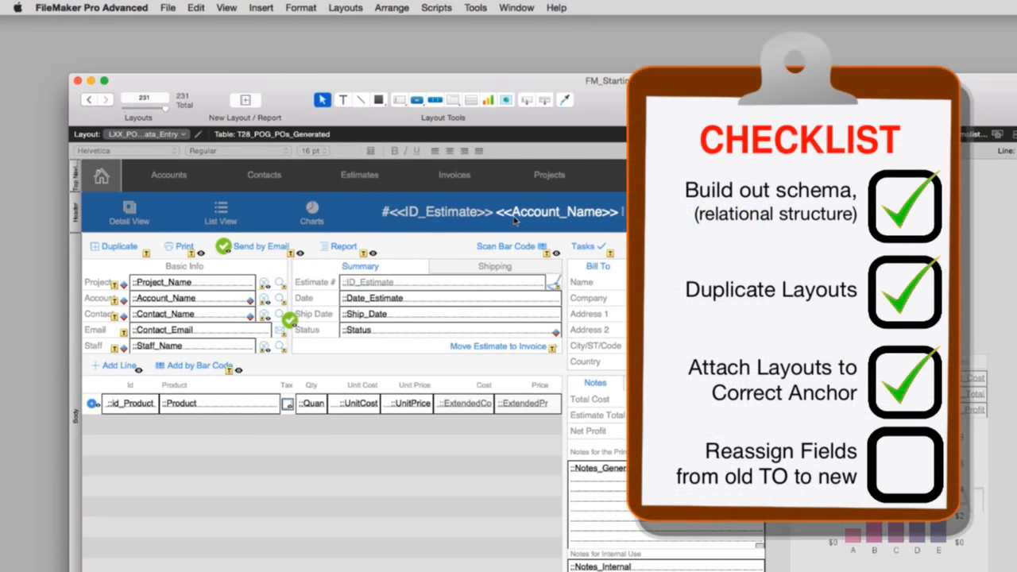
# Reassign the Project field in Basic Info to Project_Name from the current table, T28_POG_POs_Generated
pyautogui.click(170, 284)
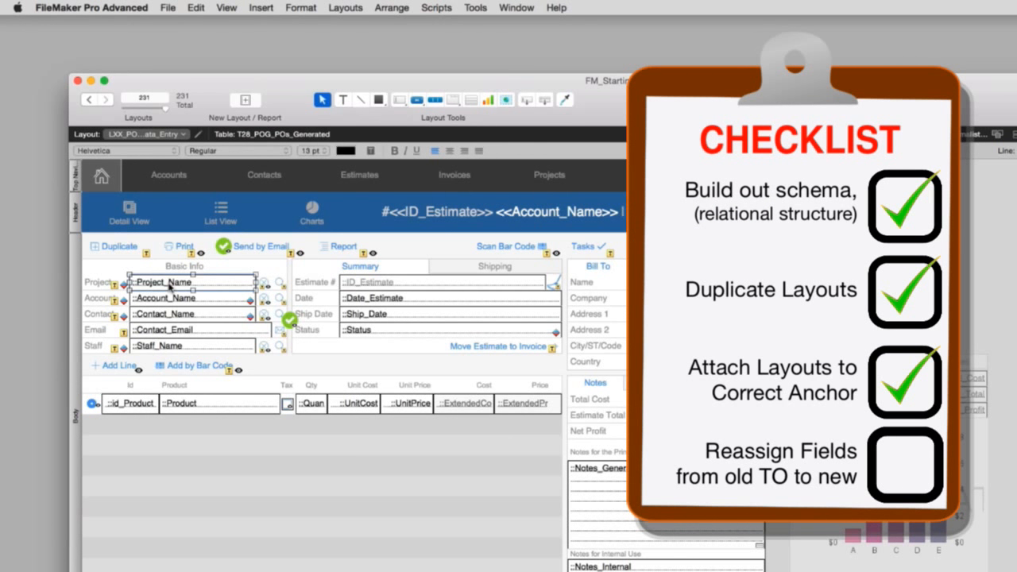
pyautogui.doubleClick(170, 284)
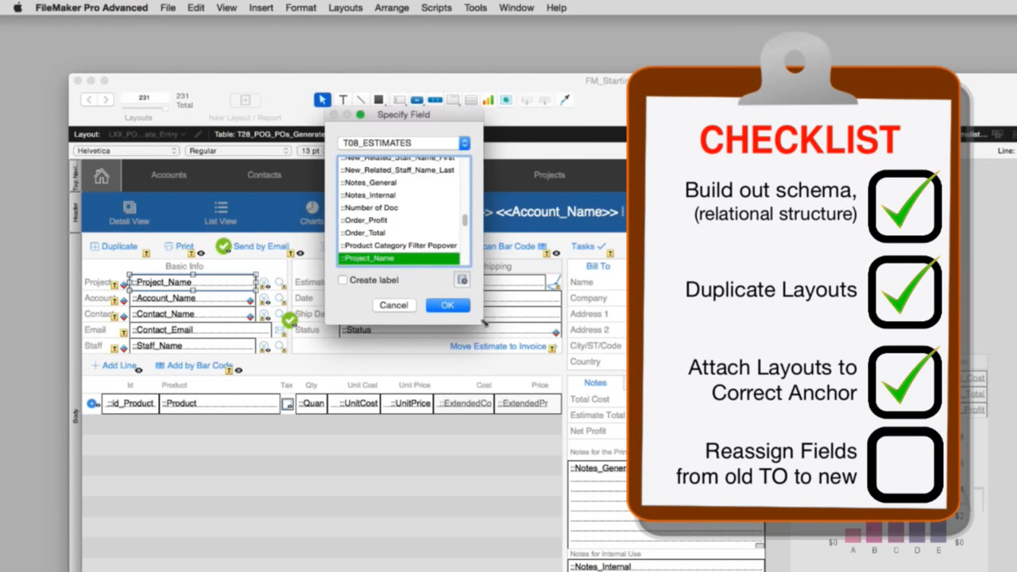
pyautogui.moveTo(483, 322); pyautogui.dragTo(672, 571)
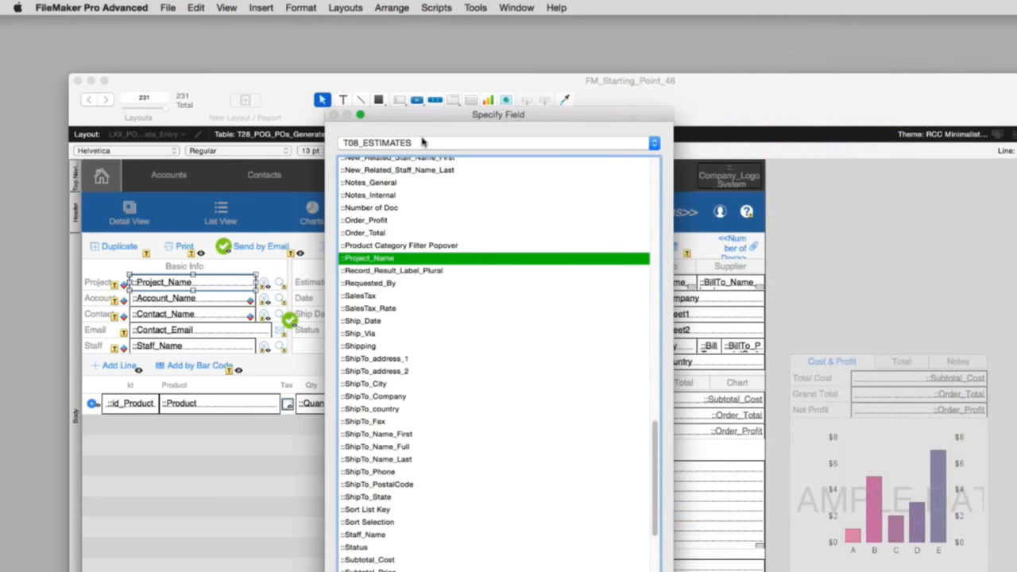
pyautogui.click(422, 142)
pyautogui.moveTo(424, 5)
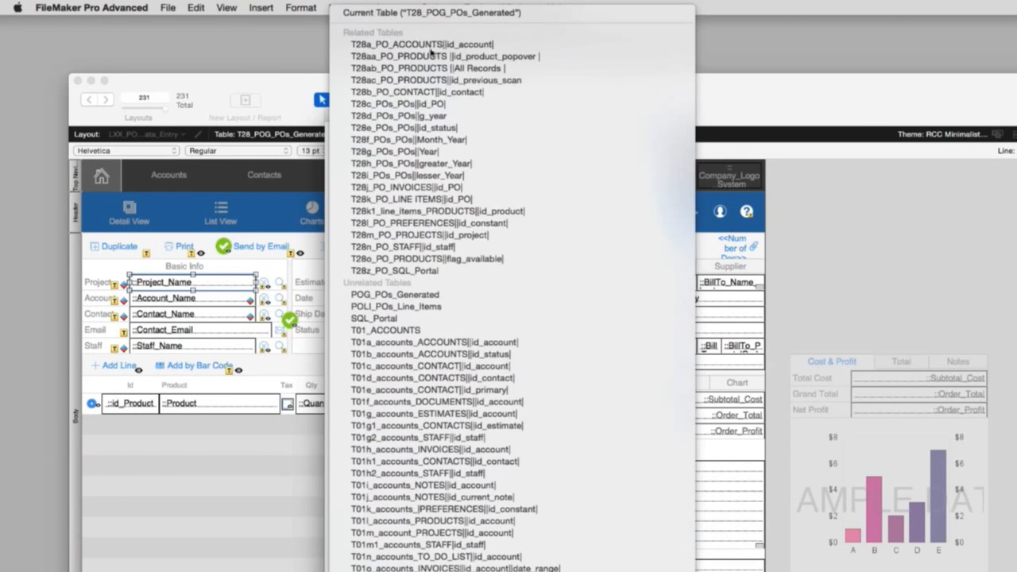
pyautogui.click(486, 14)
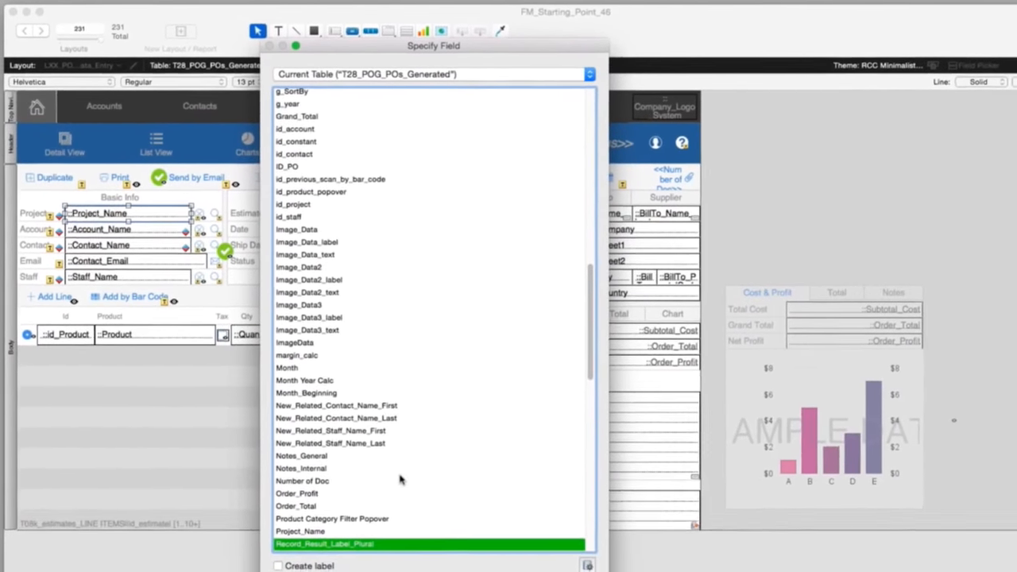
pyautogui.scroll(-3, 400, 480)
pyautogui.click(299, 485)
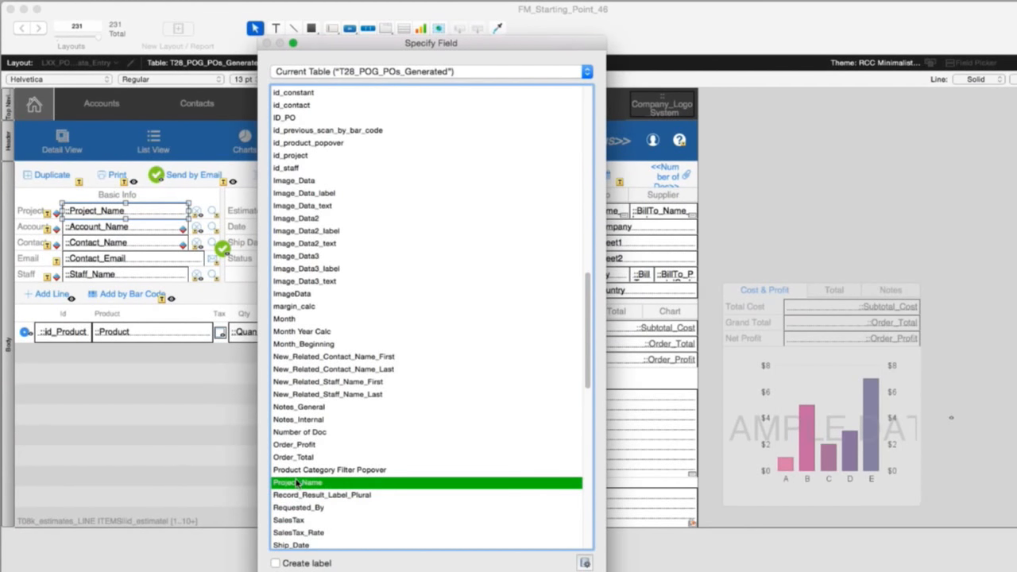
pyautogui.doubleClick(298, 483)
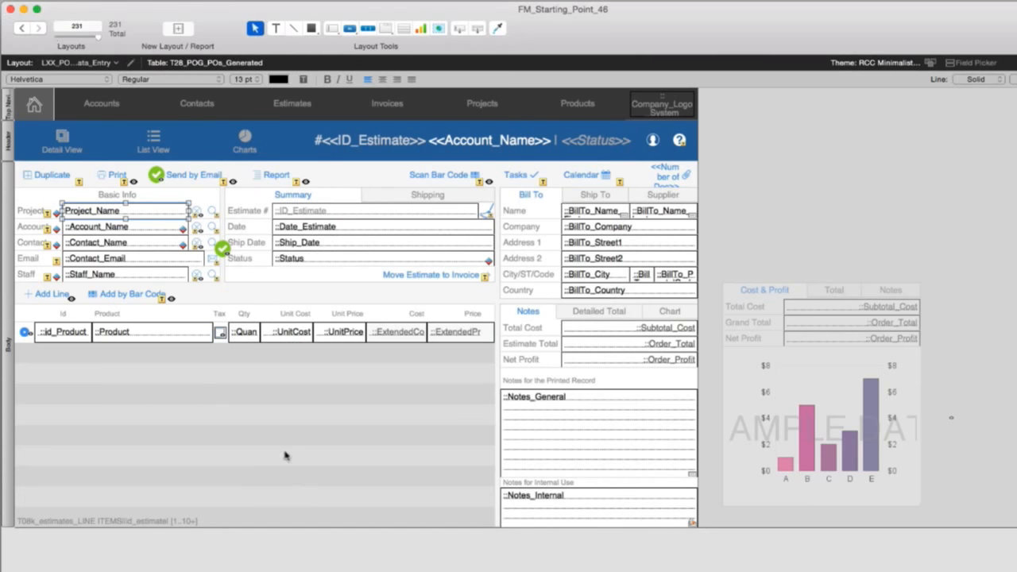
# Reassign the Account and Contact fields to Account_Name and Contact_Name from T28_POG_POs_Generated
pyautogui.doubleClick(74, 231)
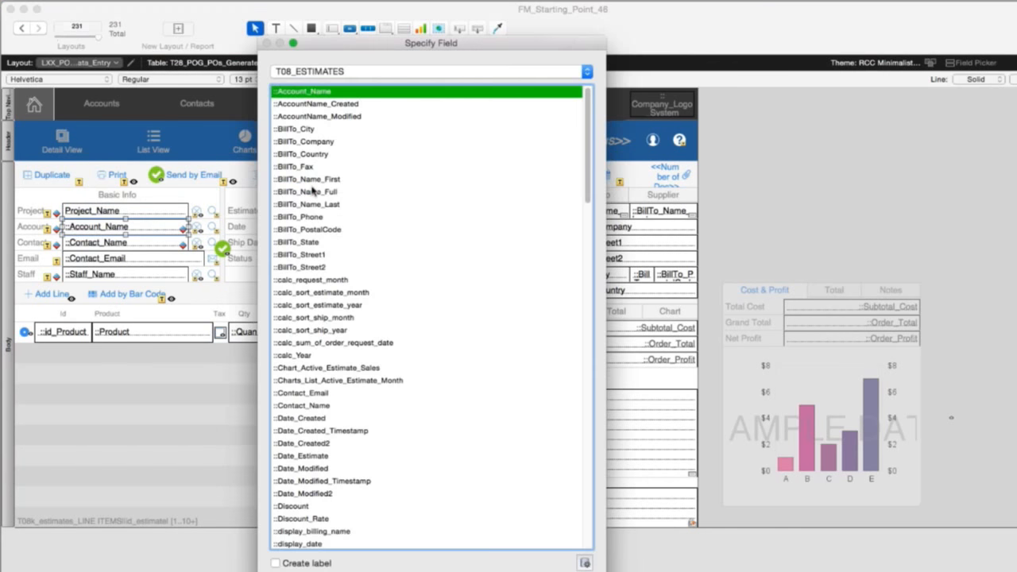
pyautogui.click(406, 74)
pyautogui.scroll(20, 442, 286)
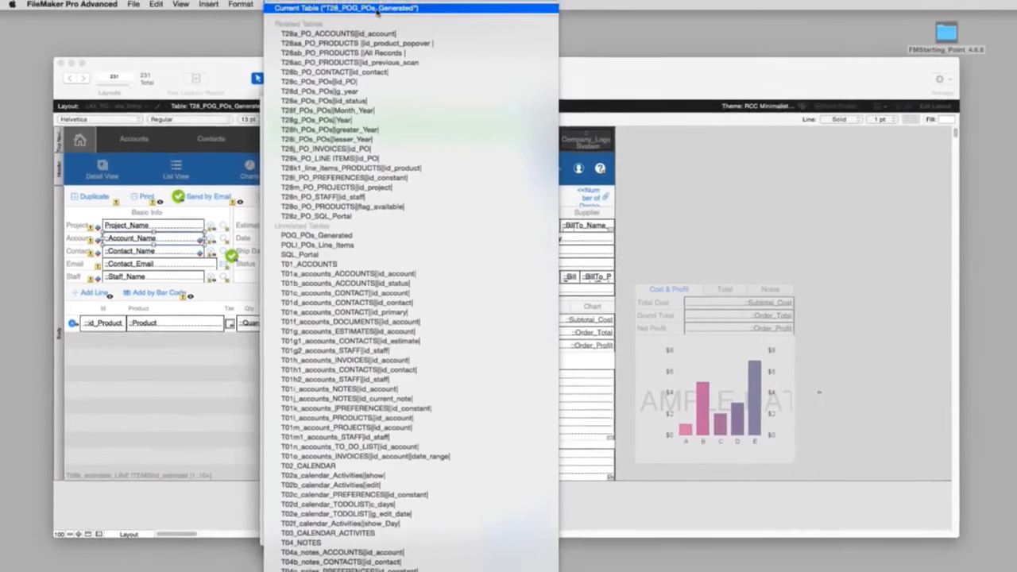
pyautogui.click(387, 11)
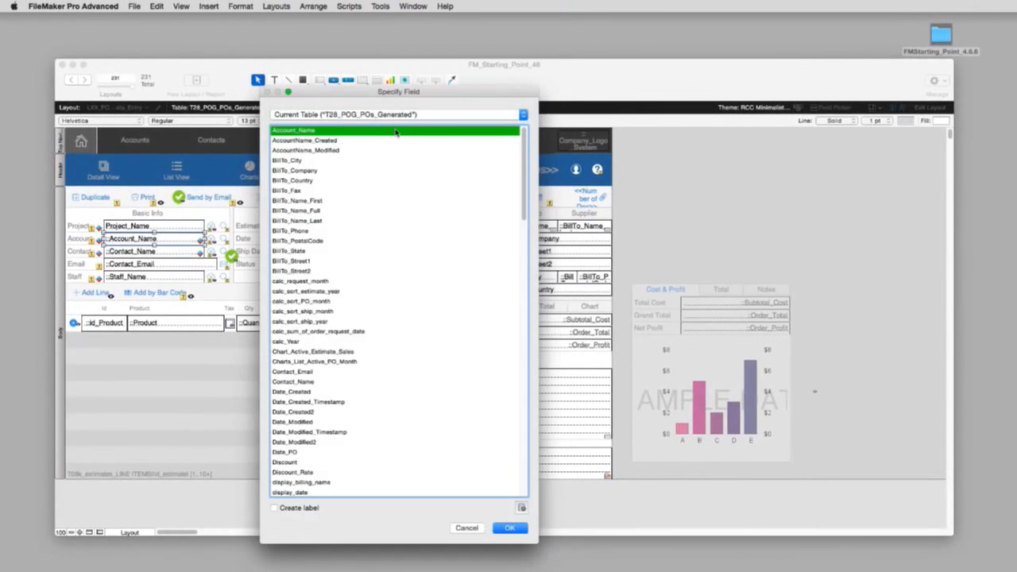
pyautogui.doubleClick(118, 252)
pyautogui.click(385, 115)
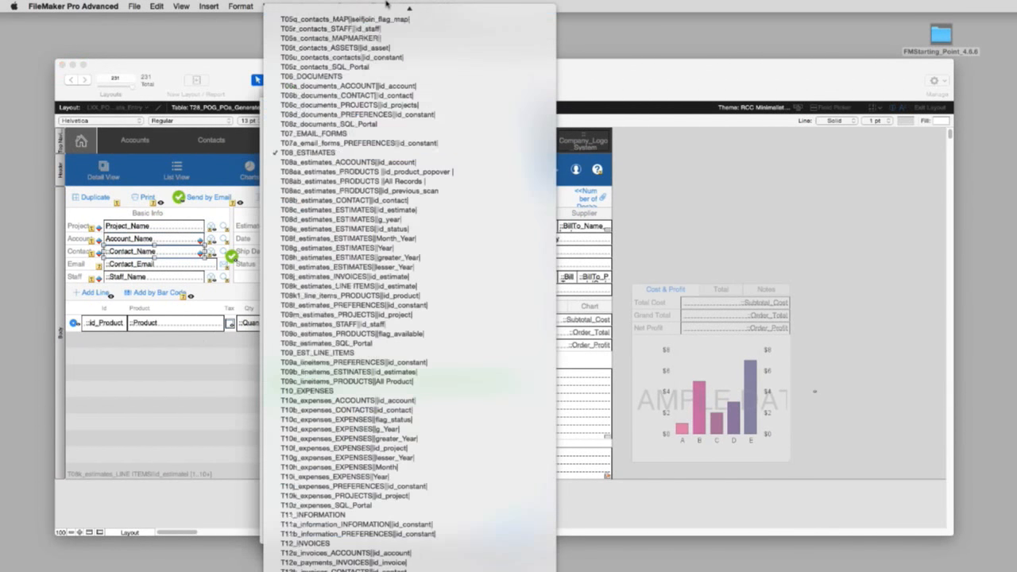
pyautogui.click(386, 9)
pyautogui.click(510, 528)
# Reassign the Email and Staff fields to Contact_Email and Staff_Name from T28_POG_POs_Generated
pyautogui.doubleClick(131, 264)
pyautogui.click(390, 114)
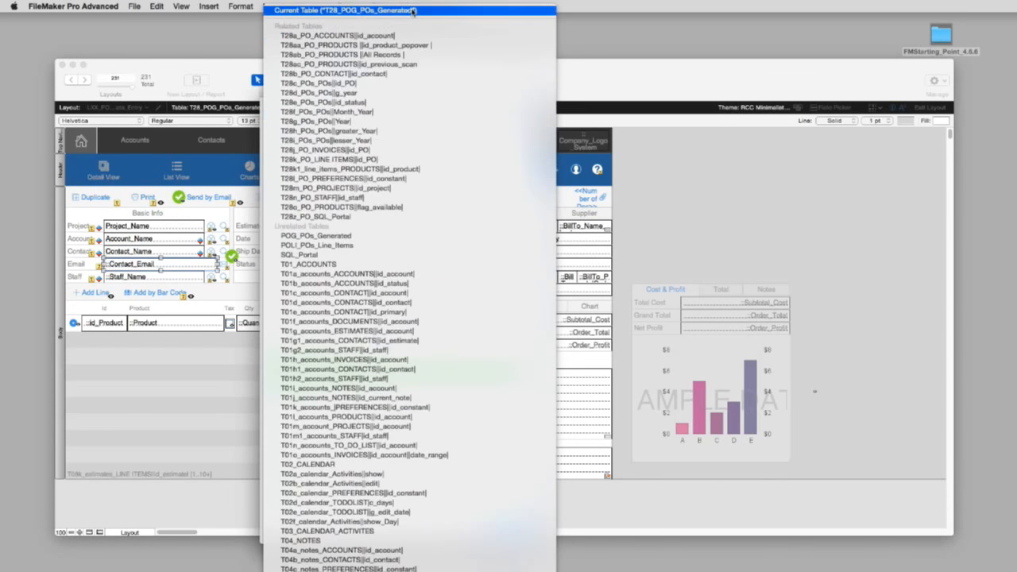
pyautogui.click(390, 8)
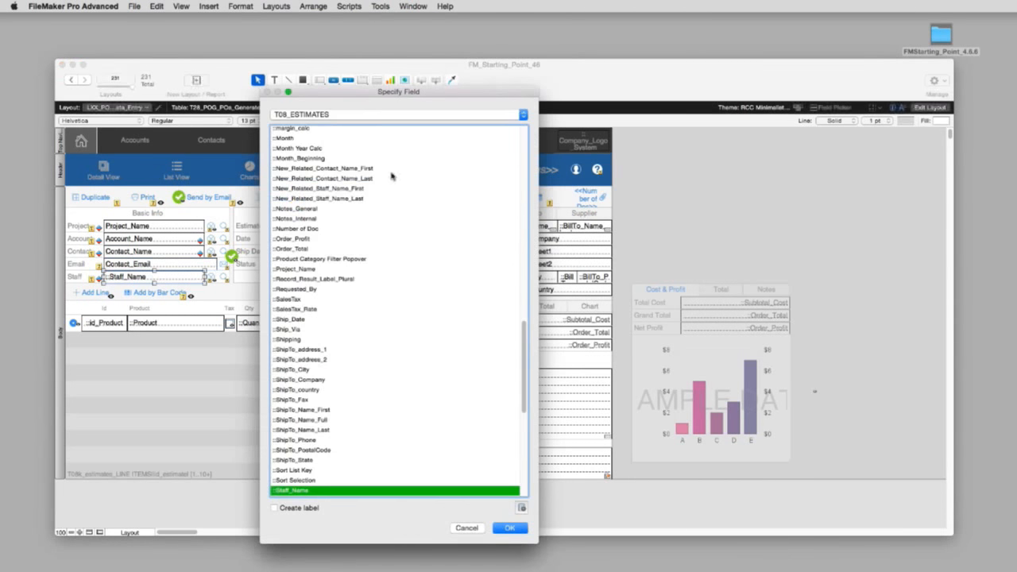
pyautogui.click(391, 114)
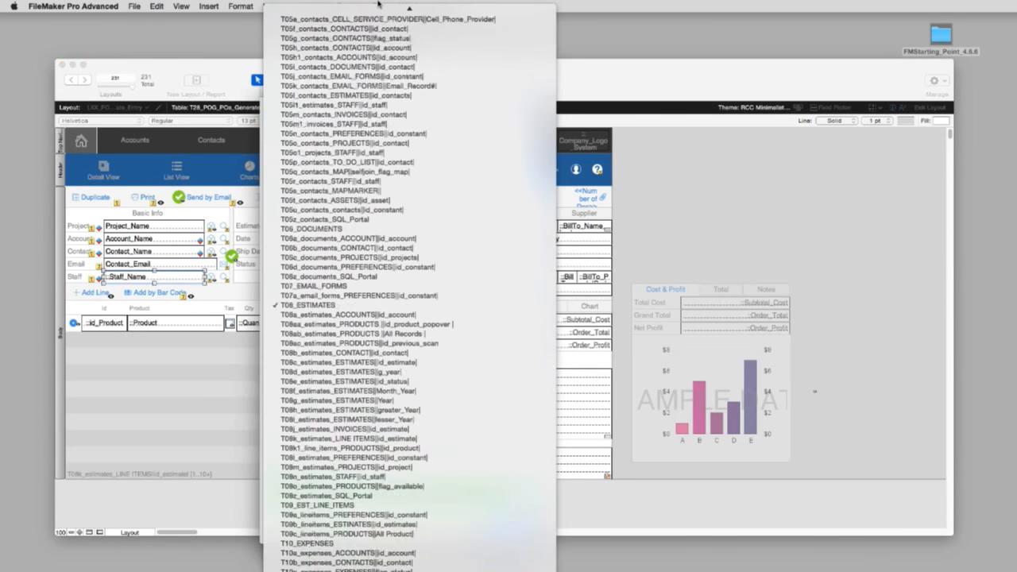
pyautogui.click(384, 7)
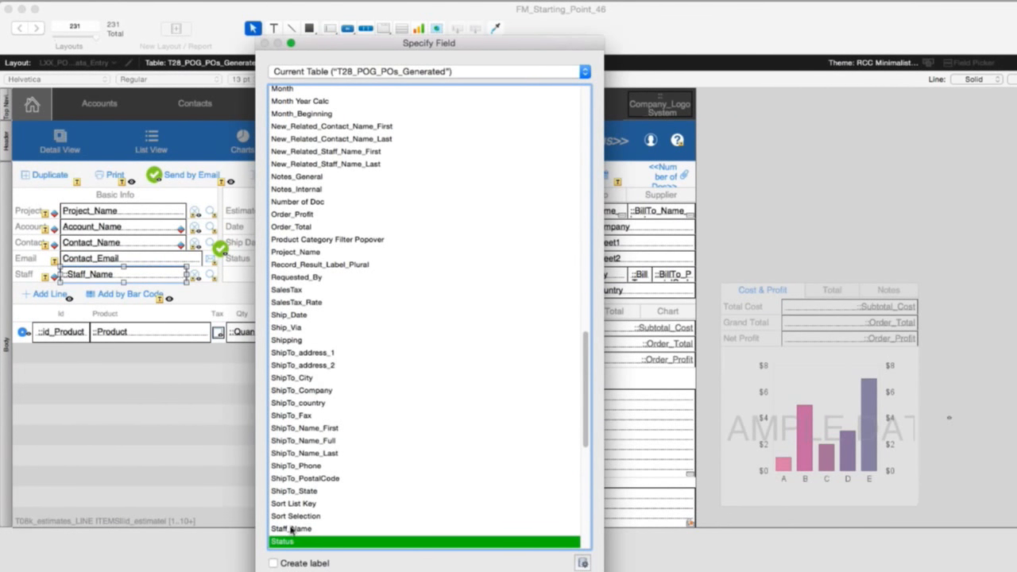
pyautogui.click(297, 531)
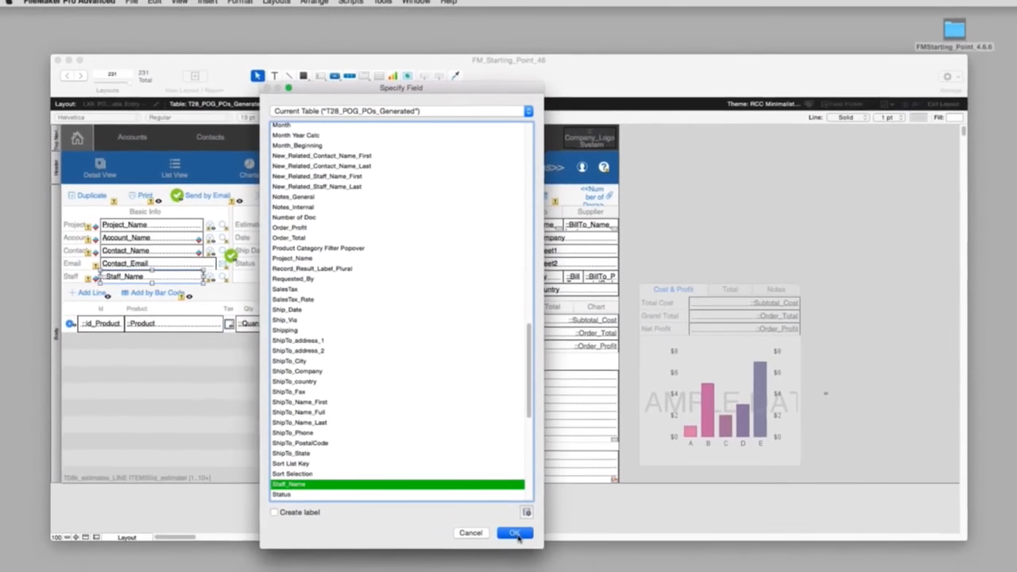
pyautogui.press('Return')
# Reassign the Estimate # field in the Summary section to ID_PO from T28_POG_POs_Generated
pyautogui.doubleClick(307, 229)
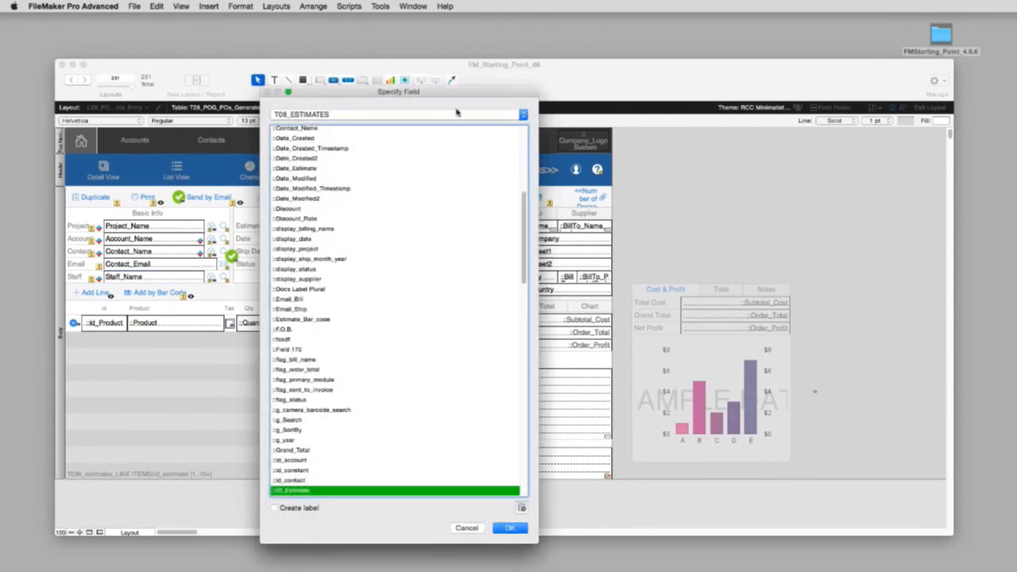
pyautogui.click(471, 113)
pyautogui.click(418, 10)
pyautogui.moveTo(513, 87); pyautogui.dragTo(756, 39)
pyautogui.scroll(-2, 548, 430)
pyautogui.click(522, 413)
pyautogui.click(752, 480)
# Switch the Summary section's Date field from T08_ESTIMATES to the current table, T28_POG_POs_Generated
pyautogui.doubleClick(361, 238)
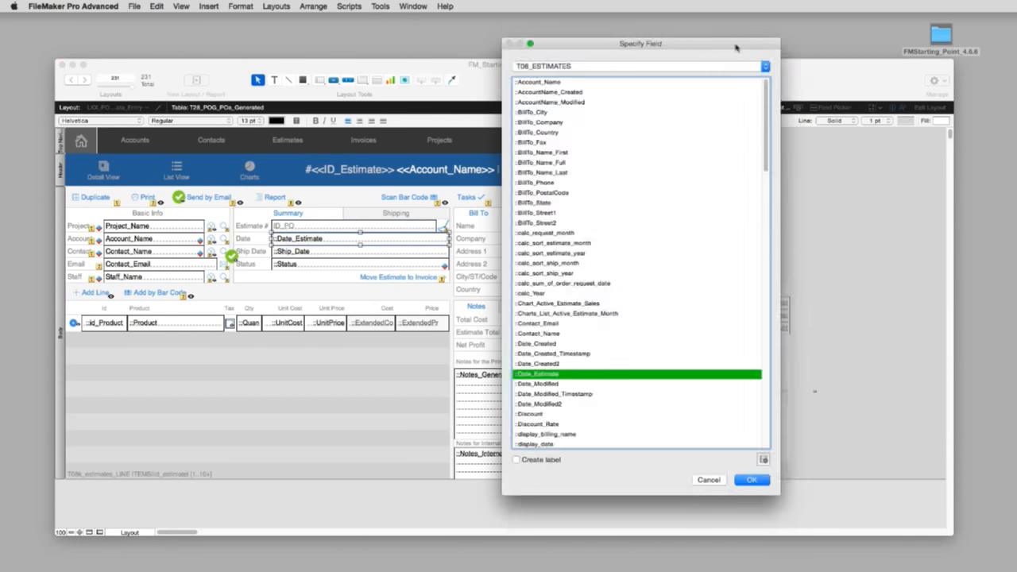
pyautogui.click(733, 66)
pyautogui.click(727, 12)
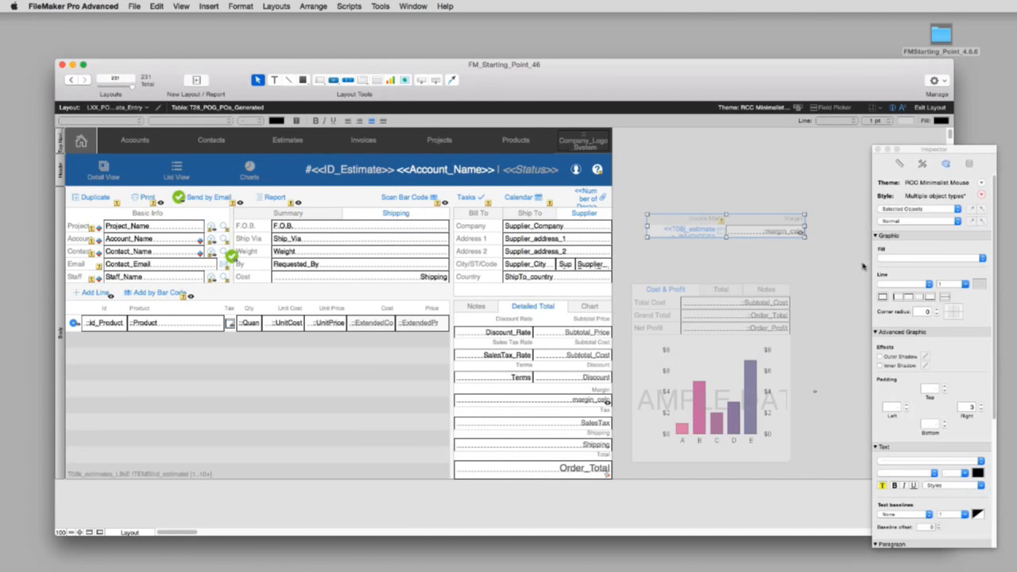
# Examine the hide condition of the invoice and margin objects placed outside the layout, and show the order's chart
pyautogui.click(970, 165)
pyautogui.click(910, 372)
pyautogui.moveTo(911, 372); pyautogui.dragTo(723, 358)
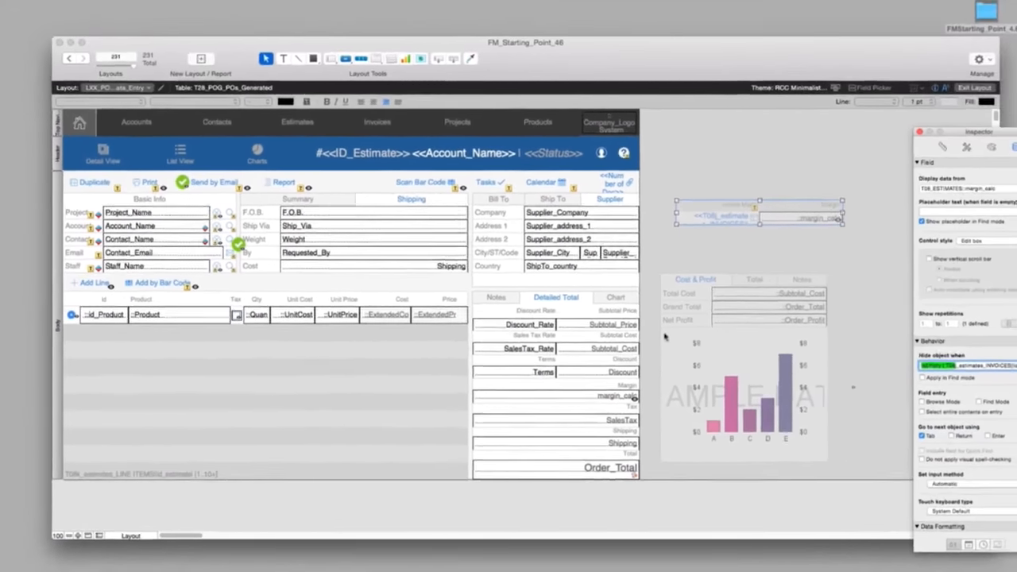
pyautogui.click(615, 298)
# Set the line items portal to show related records from T28k_PO_LINE ITEMS||id_PO|
pyautogui.click(175, 429)
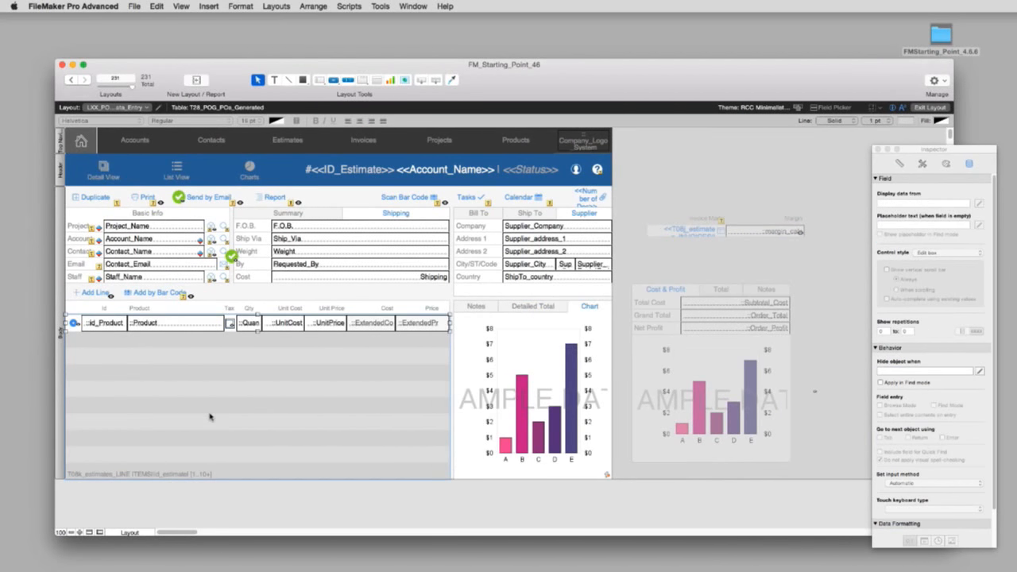
pyautogui.doubleClick(210, 417)
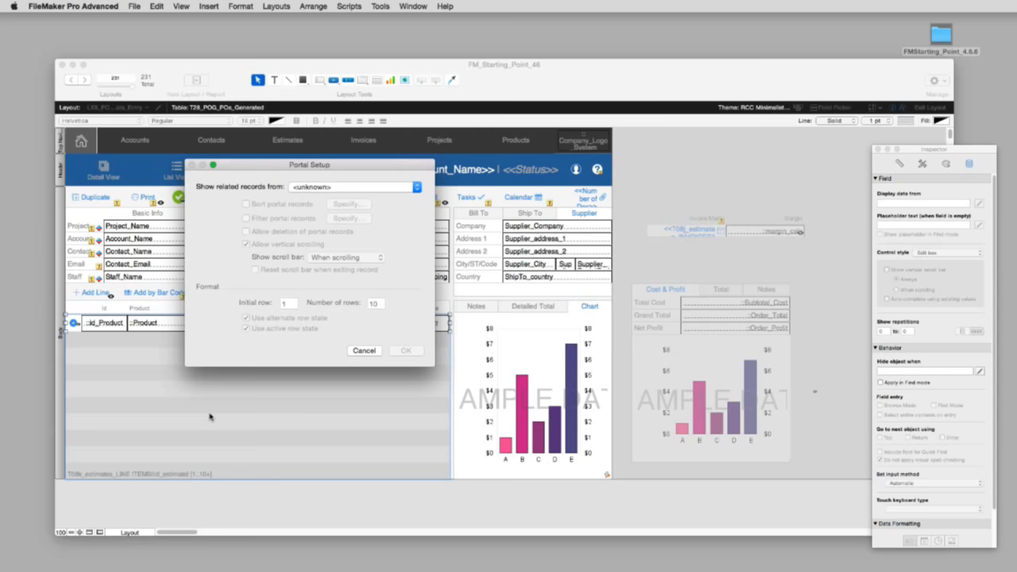
pyautogui.click(330, 189)
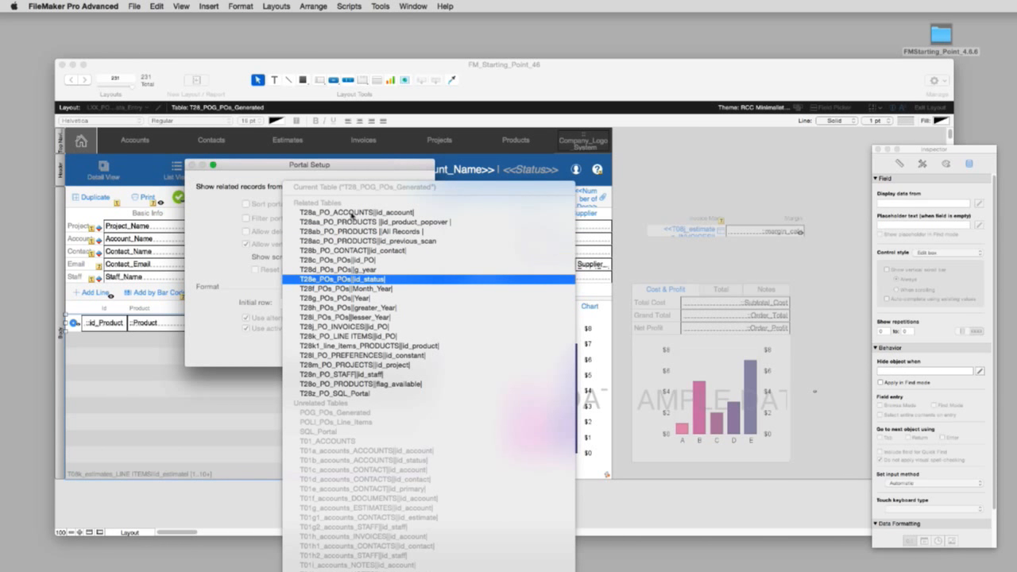
pyautogui.click(257, 215)
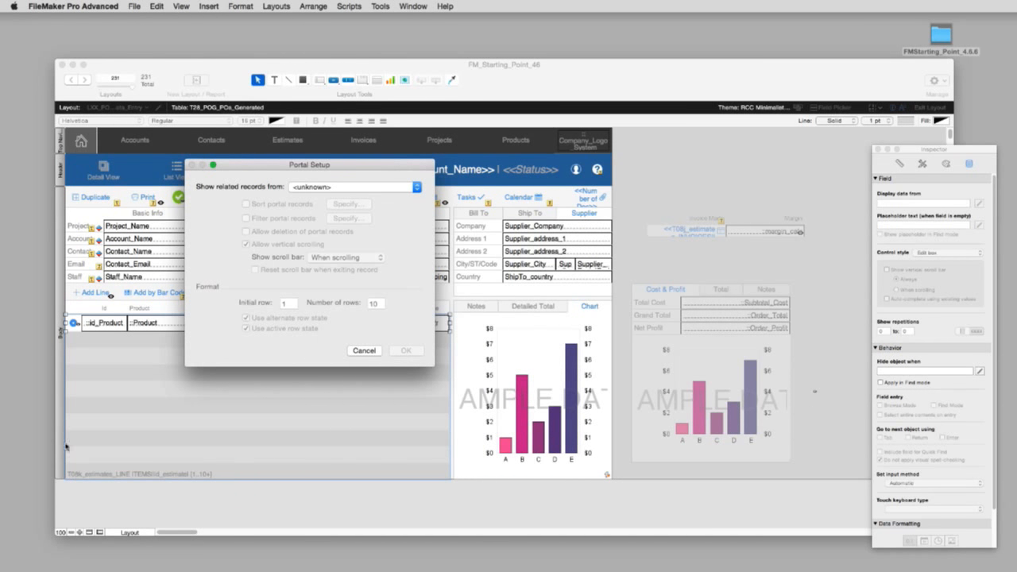
pyautogui.click(314, 187)
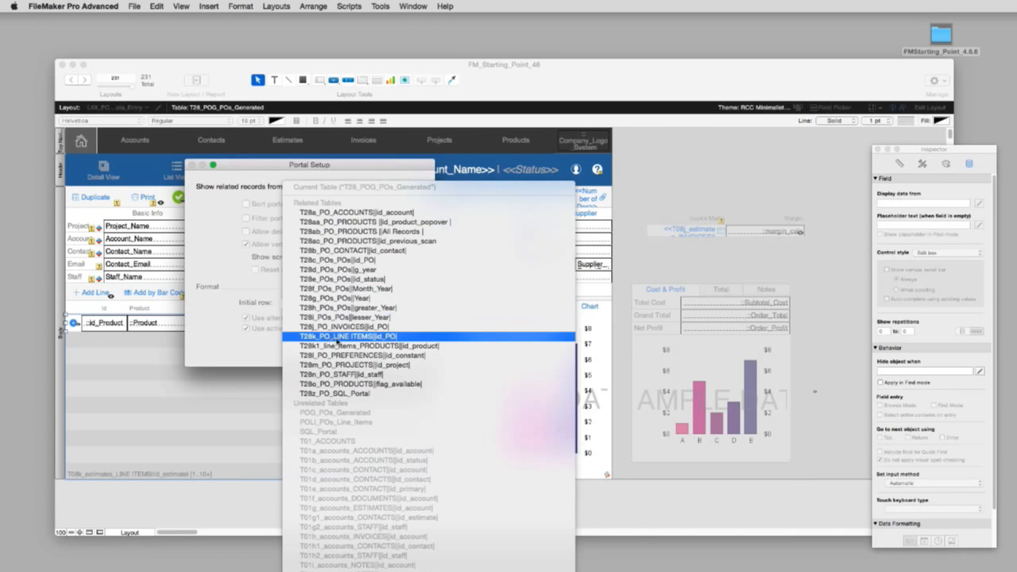
pyautogui.click(337, 337)
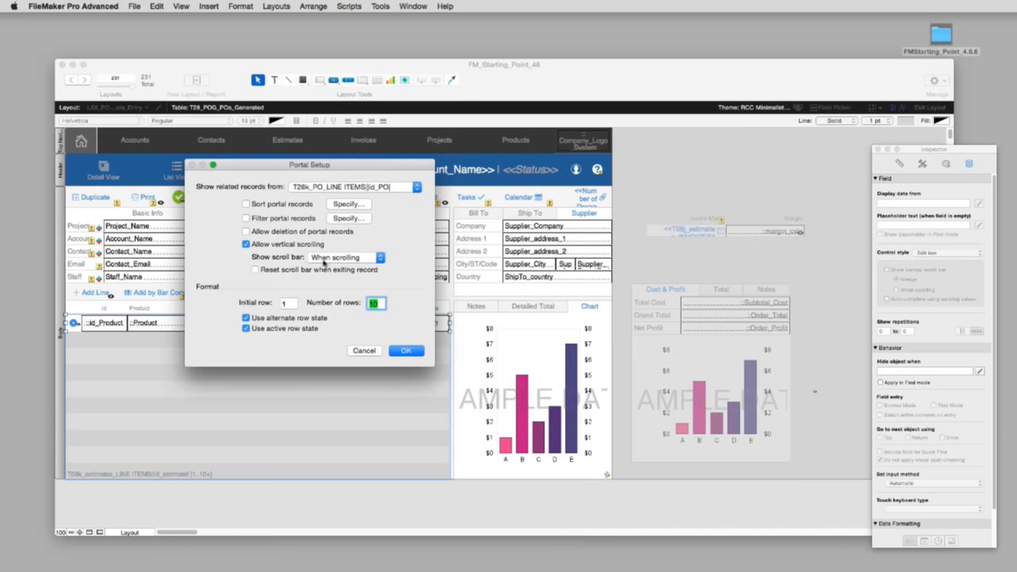
pyautogui.click(405, 351)
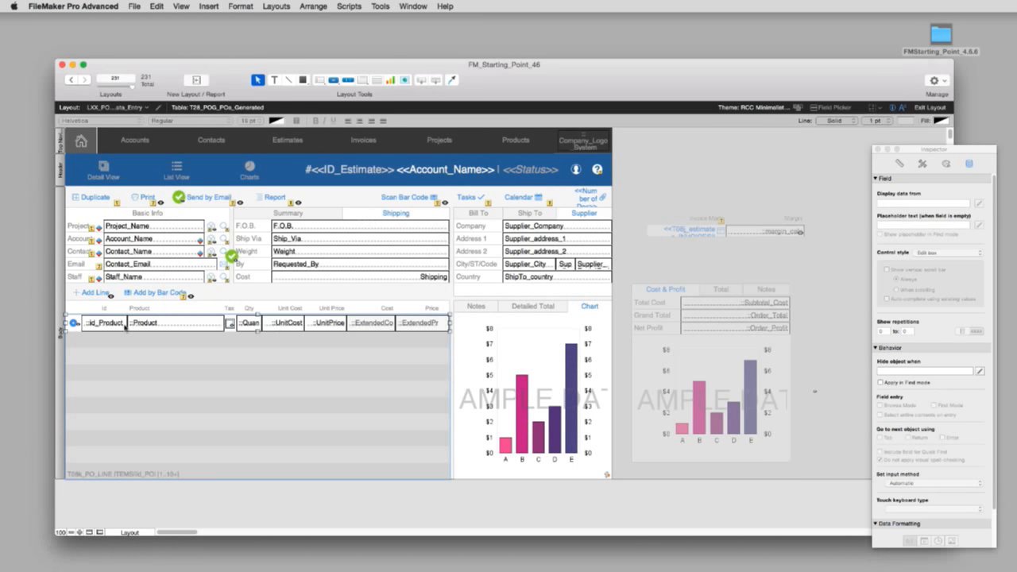
# Reassign the portal's Id field to id_Product from T28k_PO_LINE ITEMS||id_PO|
pyautogui.doubleClick(102, 324)
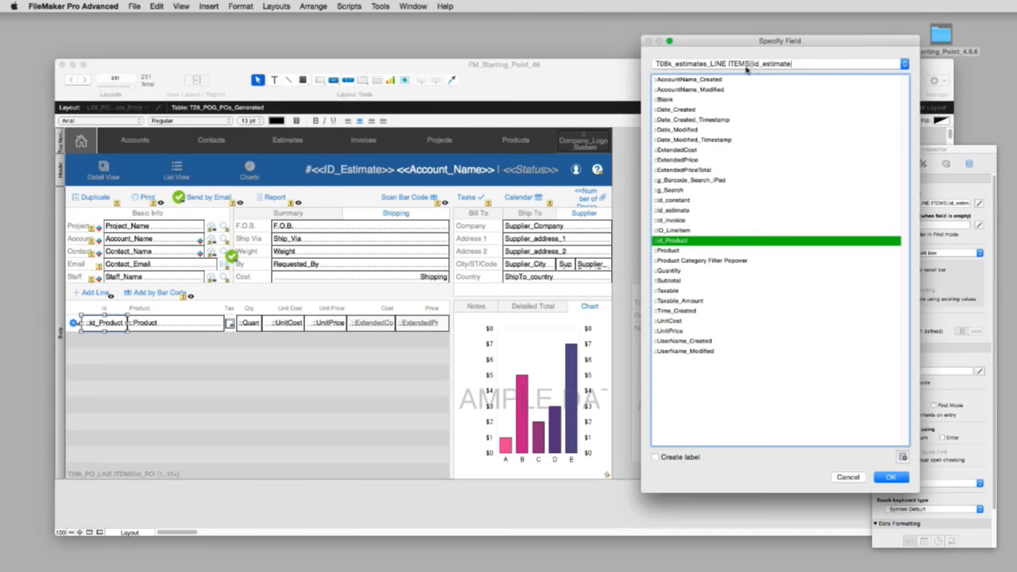
pyautogui.click(741, 65)
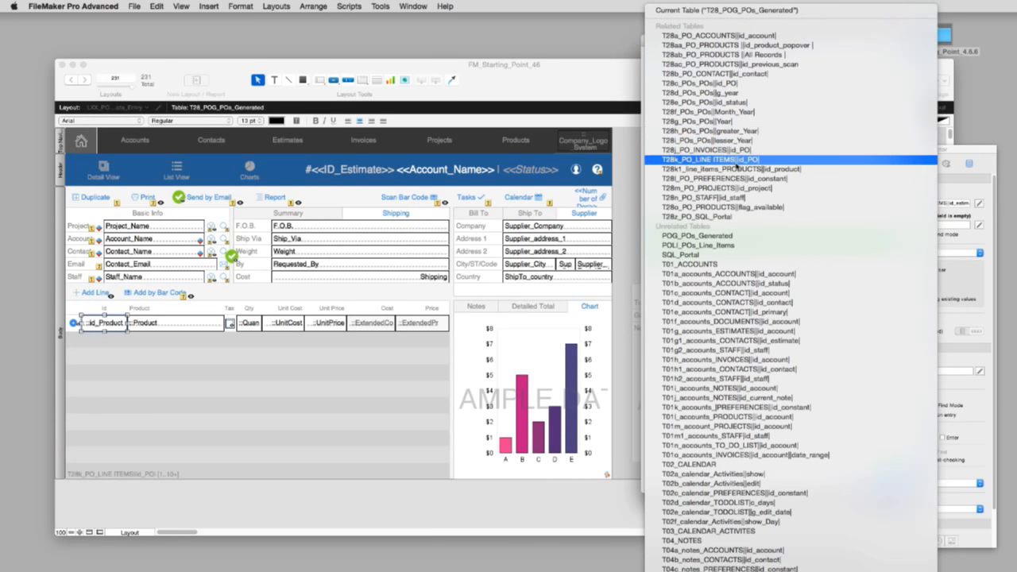
pyautogui.click(736, 160)
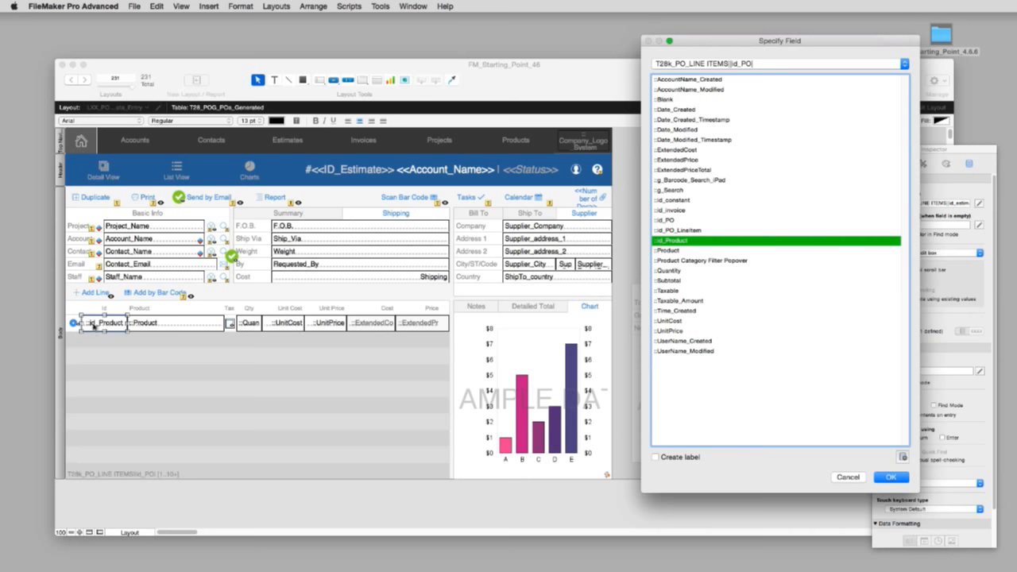
pyautogui.click(904, 481)
# Reassign the portal's Product field to Product from T28k_PO_LINE ITEMS||id_PO|
pyautogui.doubleClick(179, 323)
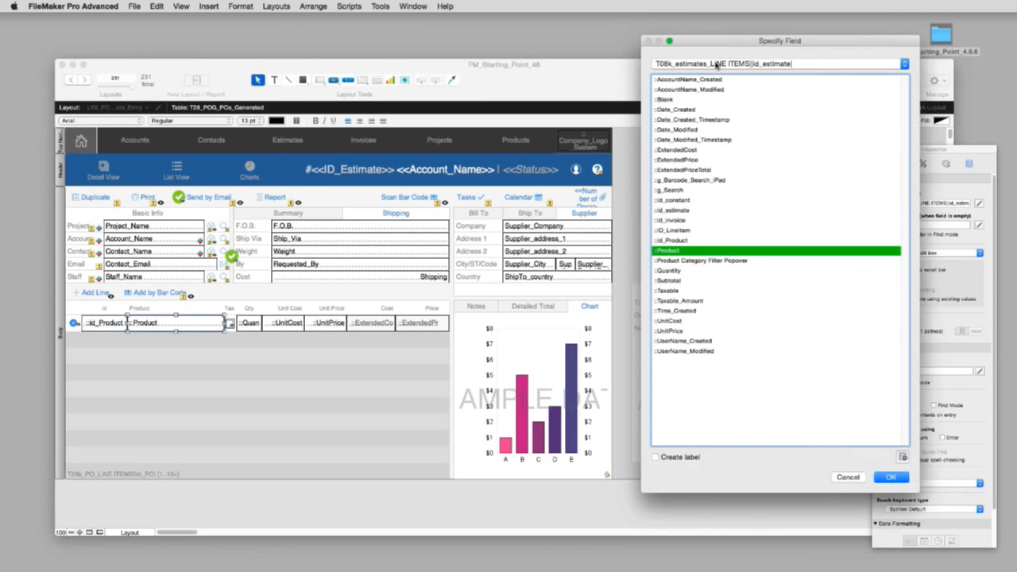
pyautogui.click(718, 64)
pyautogui.click(717, 11)
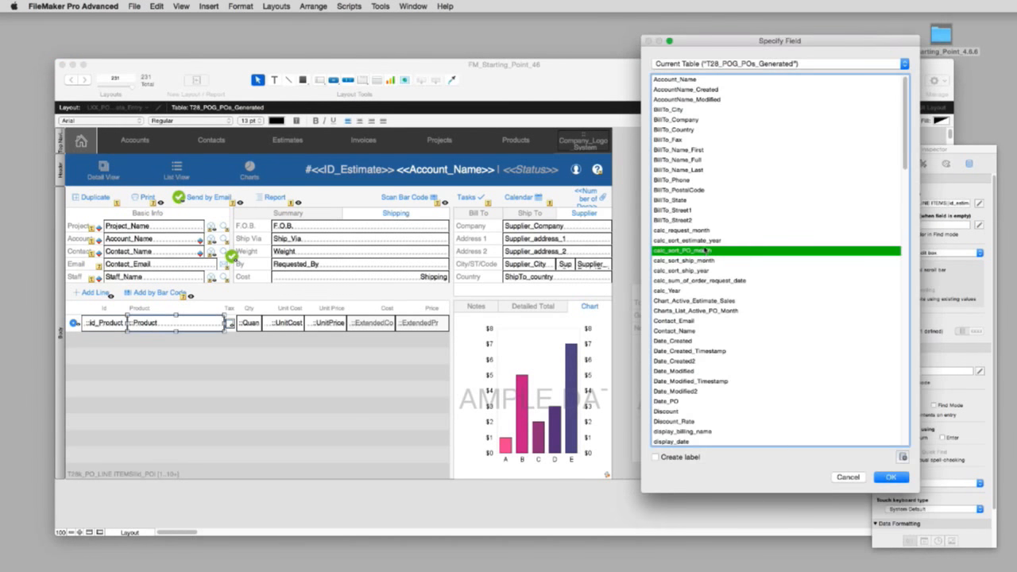
pyautogui.click(718, 63)
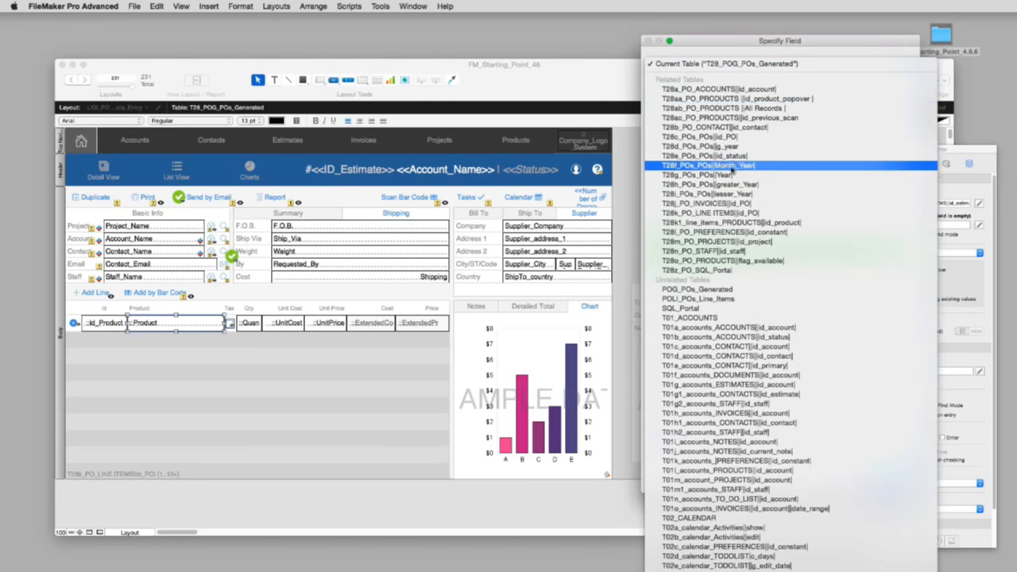
pyautogui.click(735, 213)
pyautogui.click(662, 253)
pyautogui.click(901, 479)
# Reassign the portal's Tax and Qty fields to Taxable and Quantity from T28k_PO_LINE ITEMS||id_PO|
pyautogui.doubleClick(229, 324)
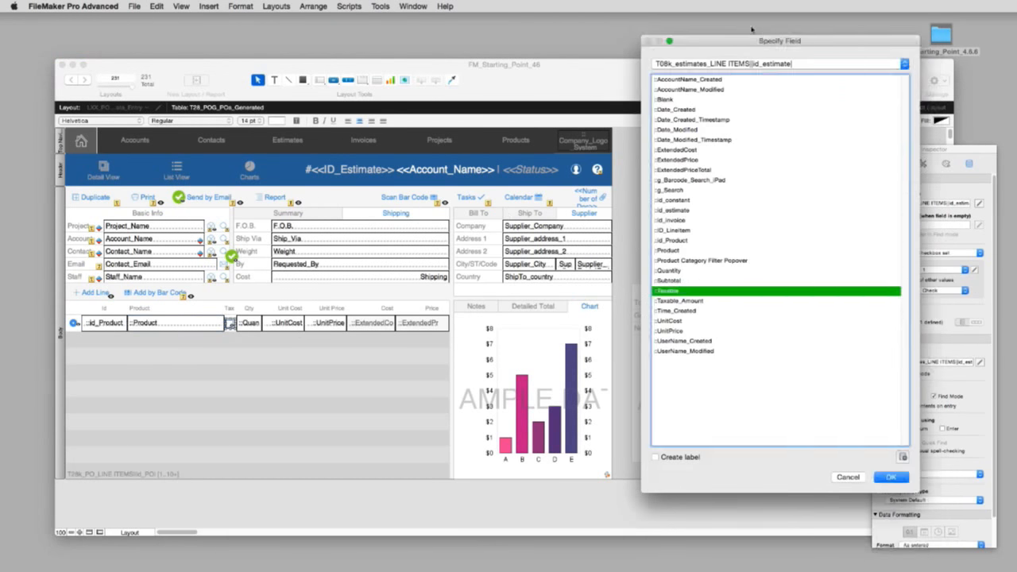
pyautogui.click(718, 63)
pyautogui.click(752, 160)
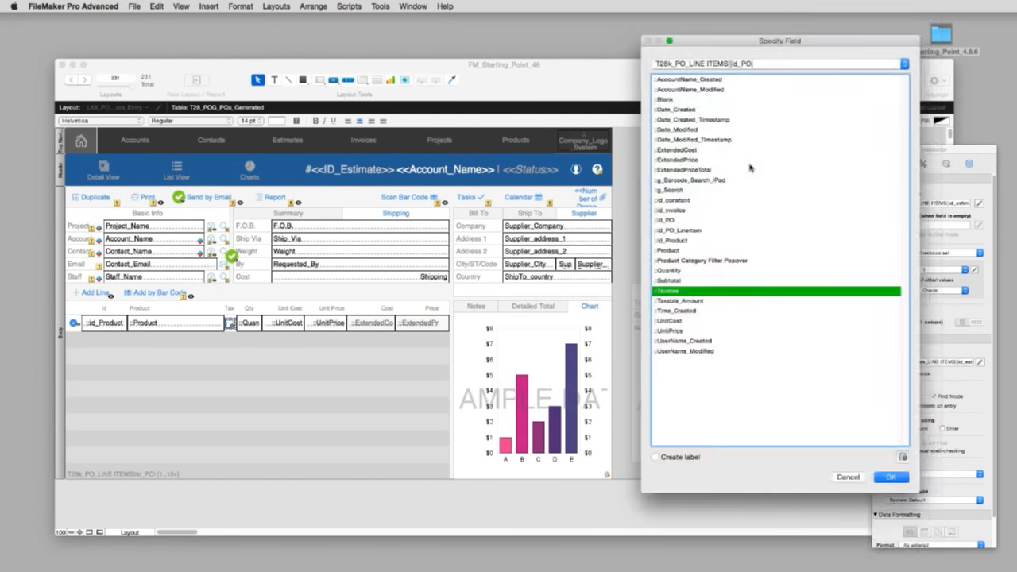
pyautogui.click(893, 478)
pyautogui.doubleClick(250, 323)
pyautogui.click(728, 64)
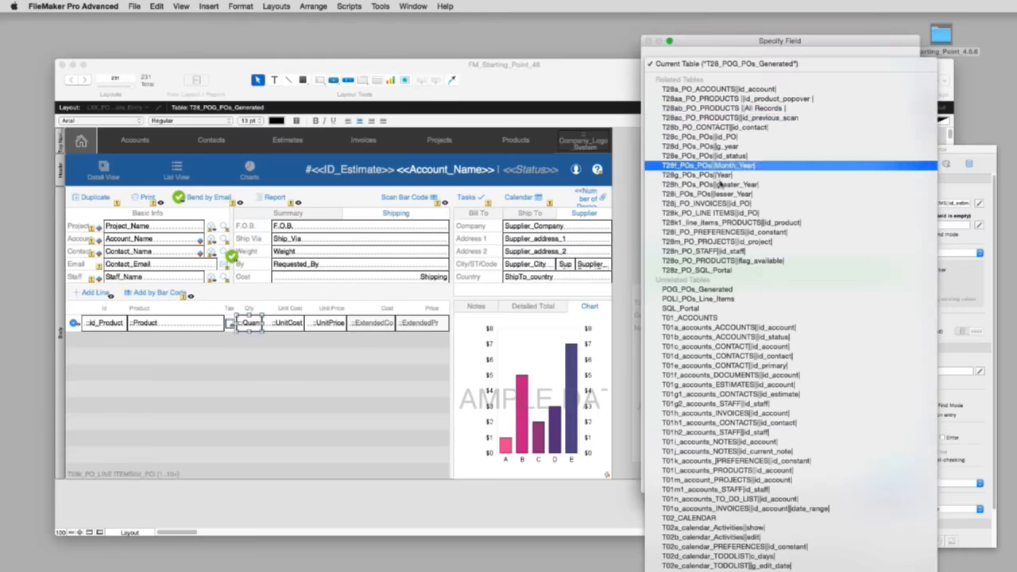
pyautogui.click(716, 166)
pyautogui.click(892, 478)
# Reassign the portal's Unit Cost and Unit Price fields to UnitCost and UnitPrice from T28k_PO_LINE ITEMS||id_PO|
pyautogui.doubleClick(288, 324)
pyautogui.click(745, 64)
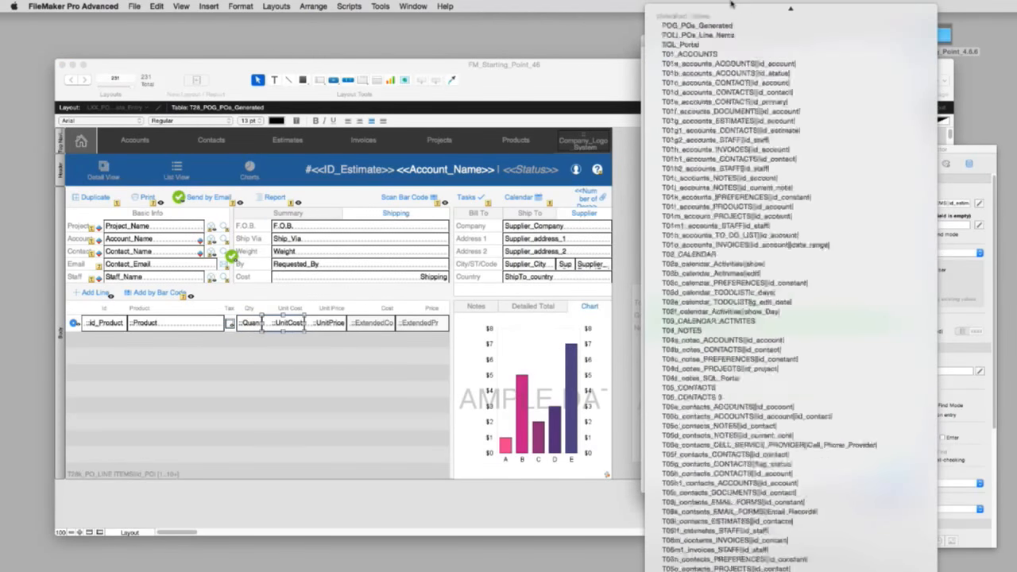
pyautogui.click(716, 160)
pyautogui.click(893, 478)
pyautogui.doubleClick(326, 324)
pyautogui.click(781, 66)
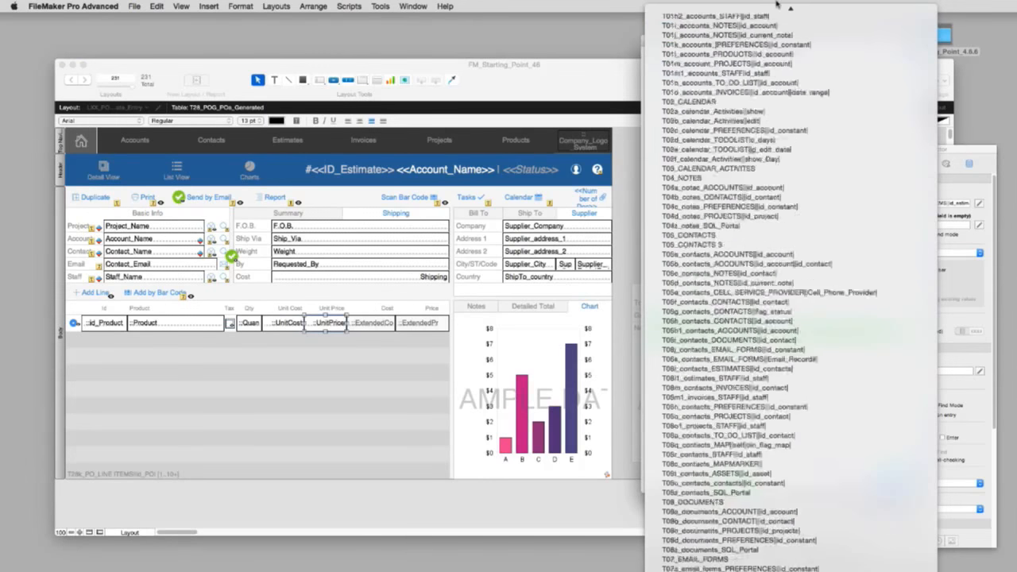
pyautogui.click(787, 159)
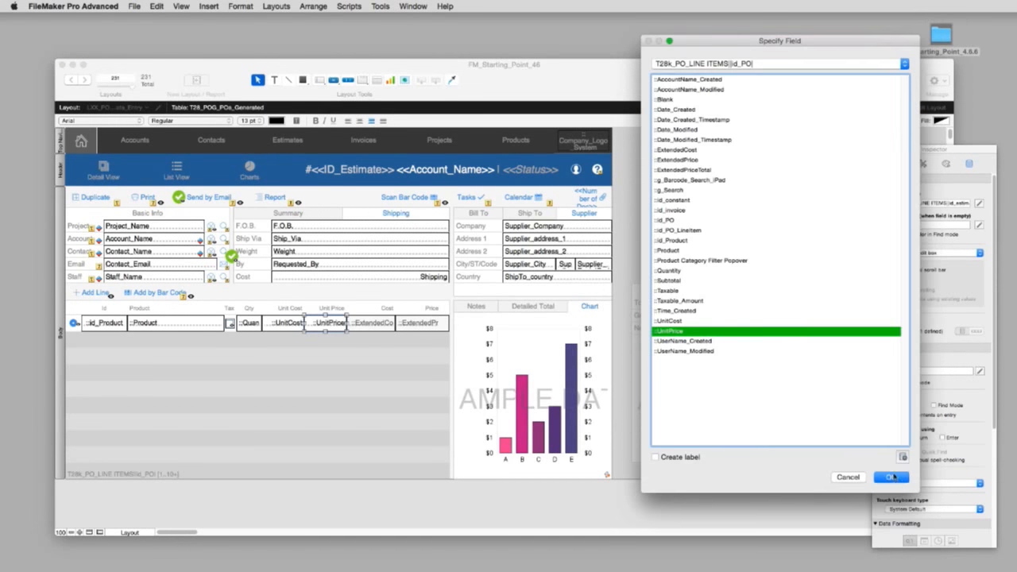
pyautogui.click(893, 477)
# Reassign the portal's Cost and Price fields to ExtendedCost and ExtendedPrice from T28k_PO_LINE ITEMS||id_PO|
pyautogui.doubleClick(371, 324)
pyautogui.click(775, 67)
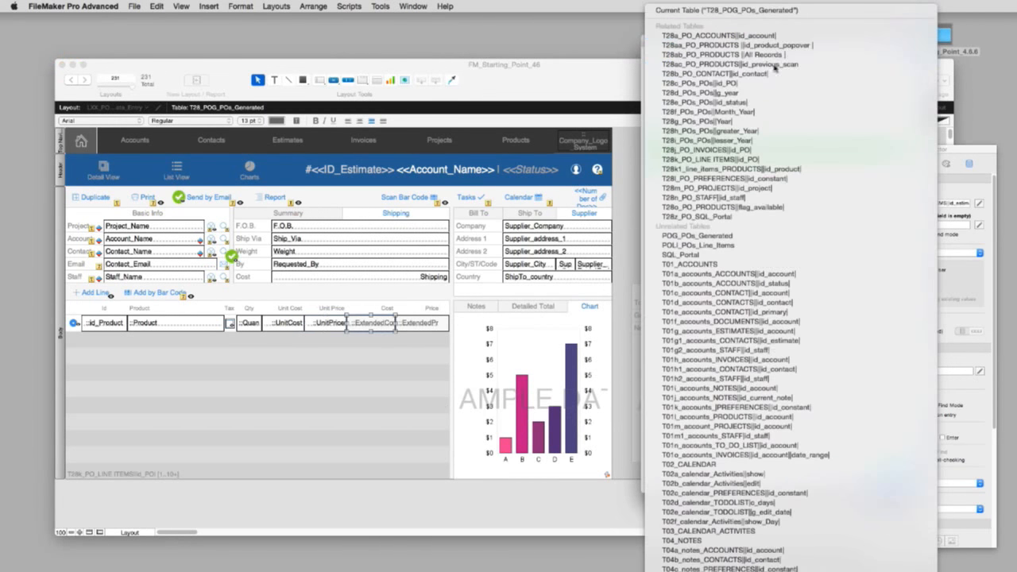
pyautogui.click(787, 159)
pyautogui.click(893, 478)
pyautogui.doubleClick(421, 323)
pyautogui.click(775, 65)
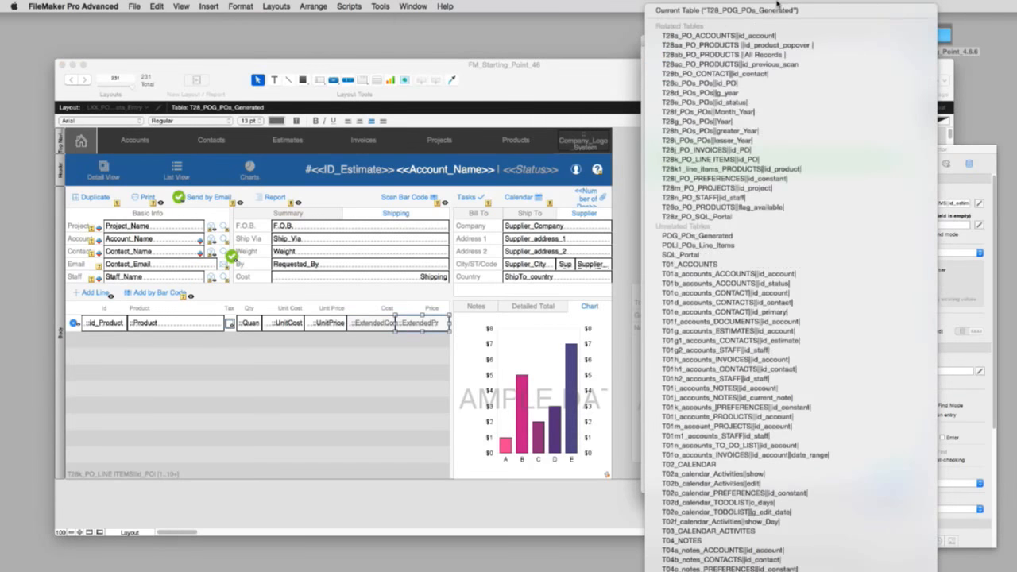
pyautogui.click(787, 159)
pyautogui.click(893, 478)
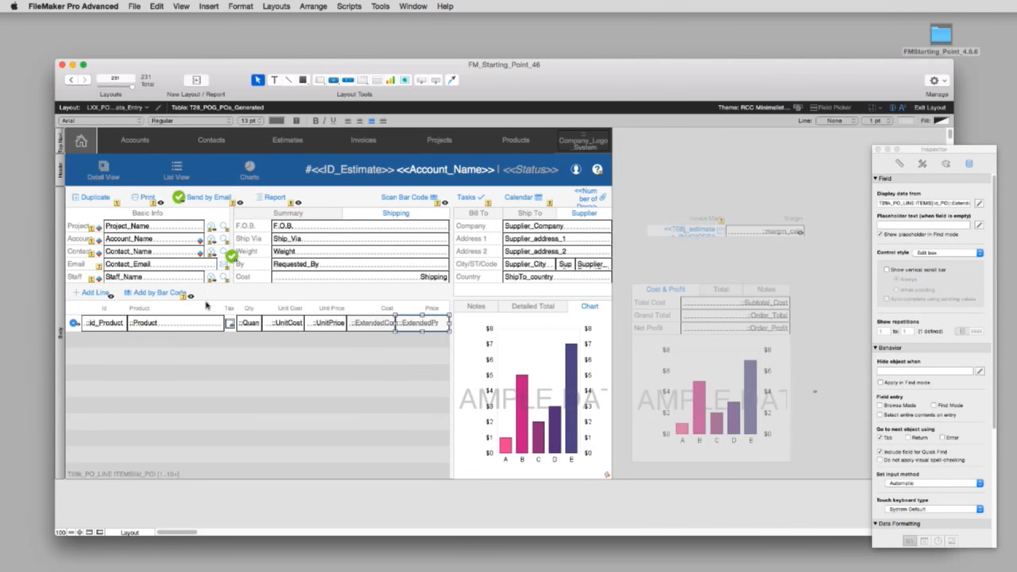
# Replace the ID_Estimate merge field in the blue header's title with ID_PO from the current table
pyautogui.click(393, 174)
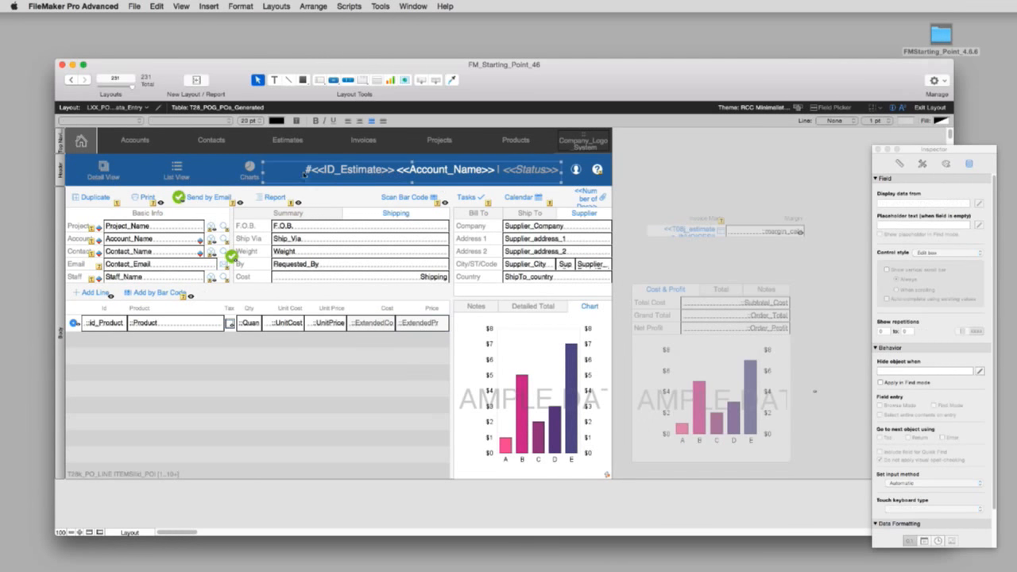
pyautogui.click(393, 170)
pyautogui.moveTo(394, 170); pyautogui.dragTo(306, 170)
pyautogui.click(275, 6)
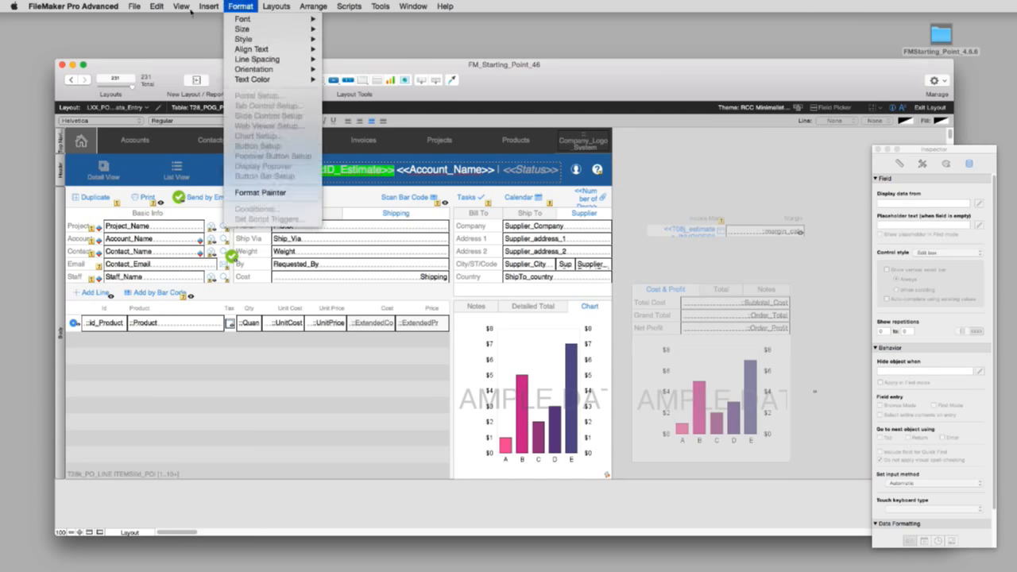
pyautogui.moveTo(209, 7)
pyautogui.click(252, 273)
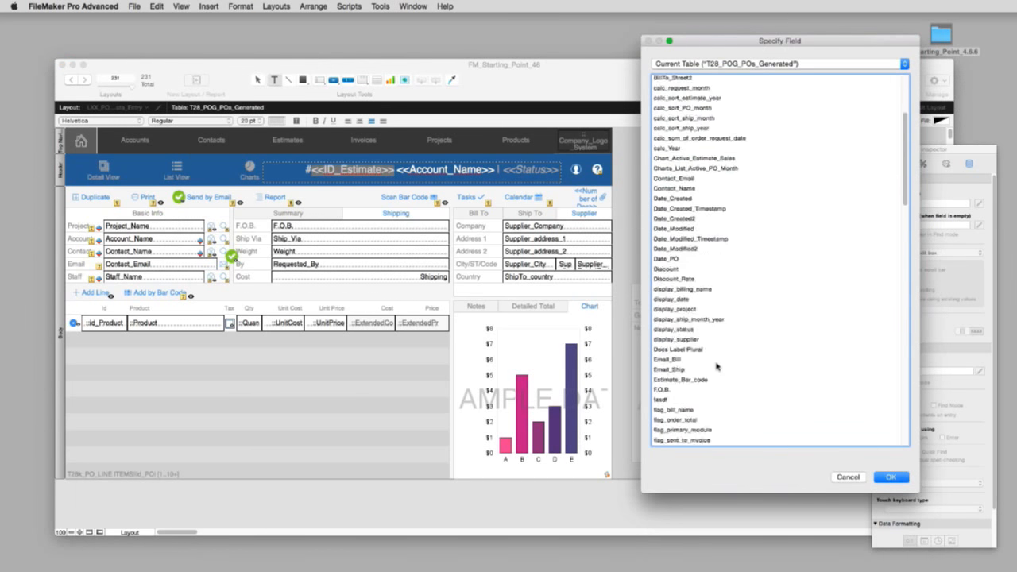
pyautogui.scroll(-5, 716, 367)
pyautogui.click(663, 381)
pyautogui.click(891, 478)
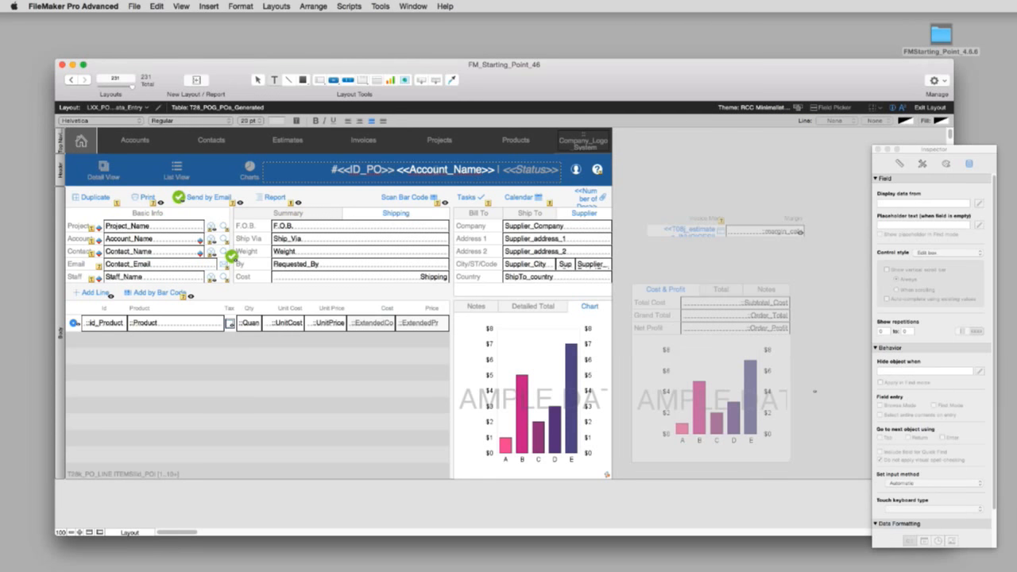
# Reassign the header's company logo field to Company_Logo_System from T28l_PO_PREFERENCES||id_constant|
pyautogui.doubleClick(584, 141)
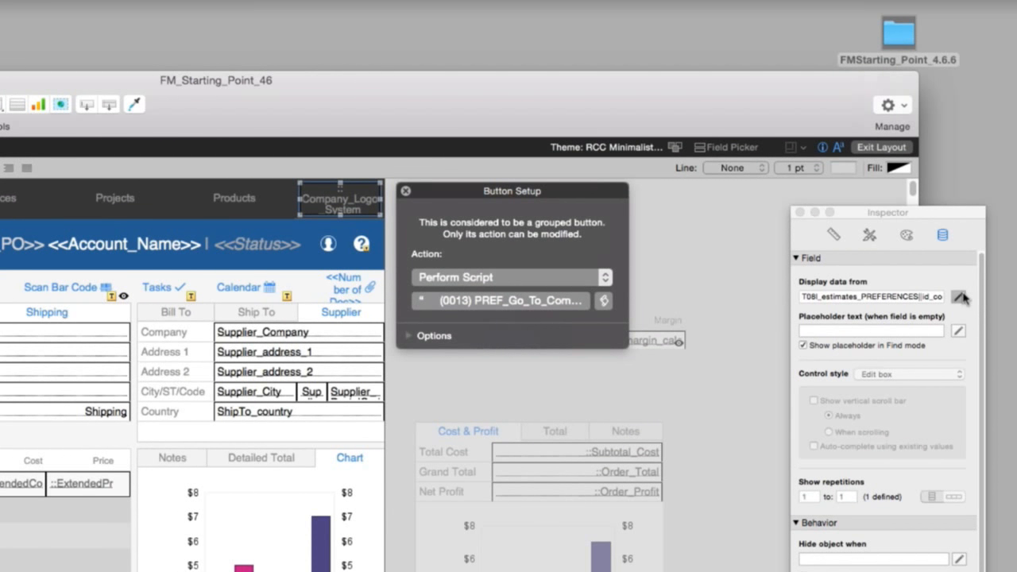
pyautogui.click(961, 296)
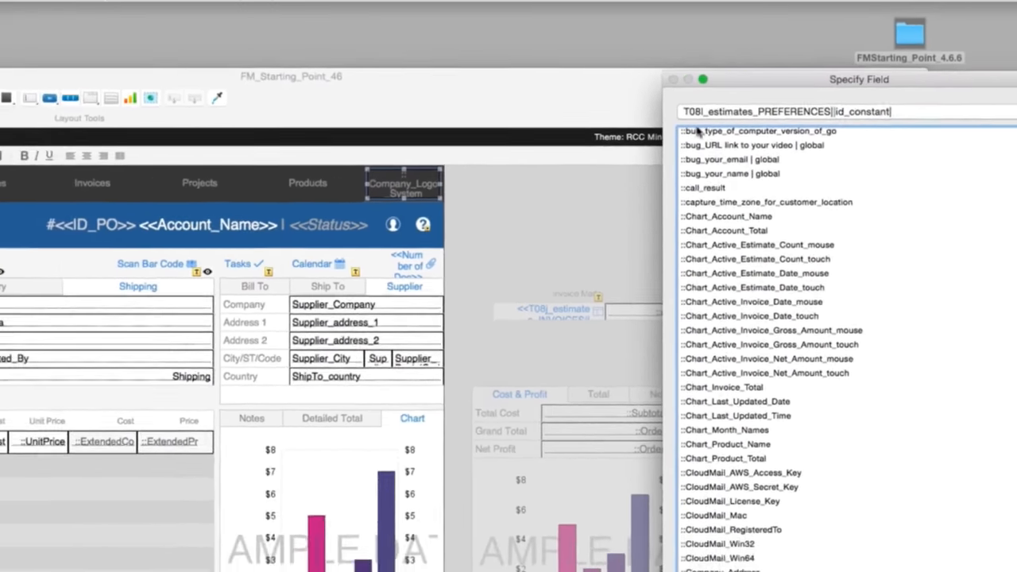
pyautogui.click(922, 241)
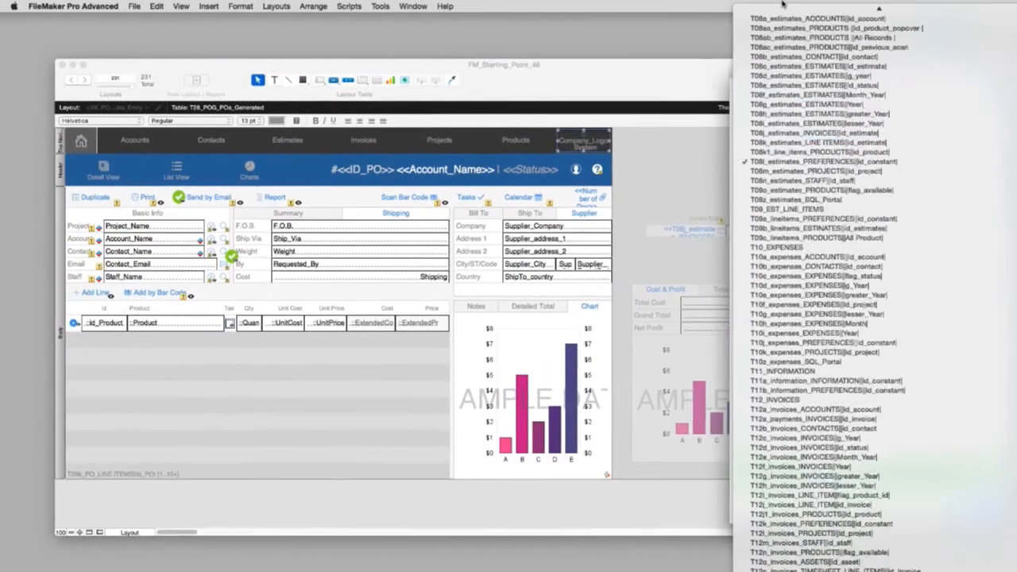
pyautogui.moveTo(783, 4)
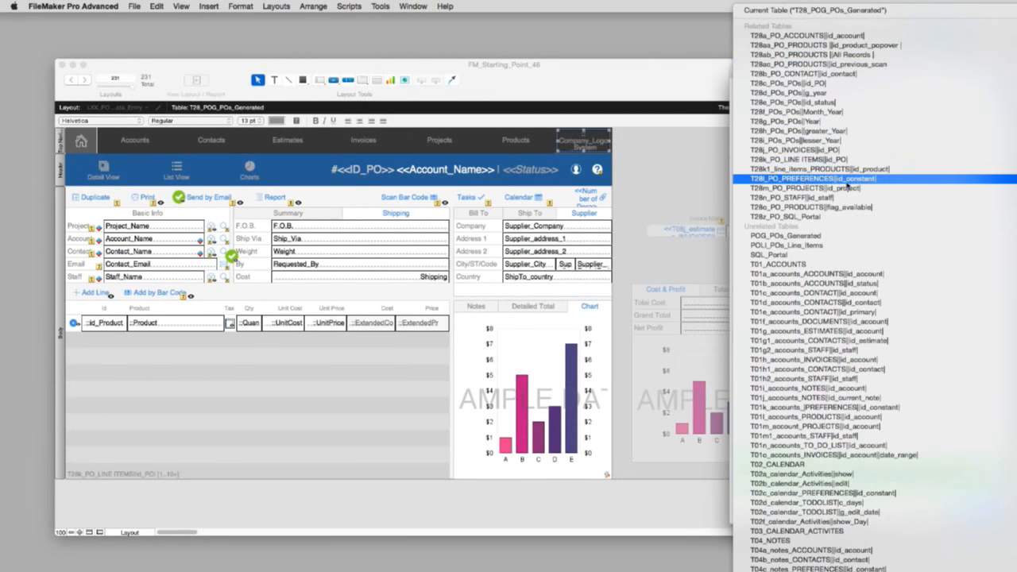
pyautogui.click(818, 180)
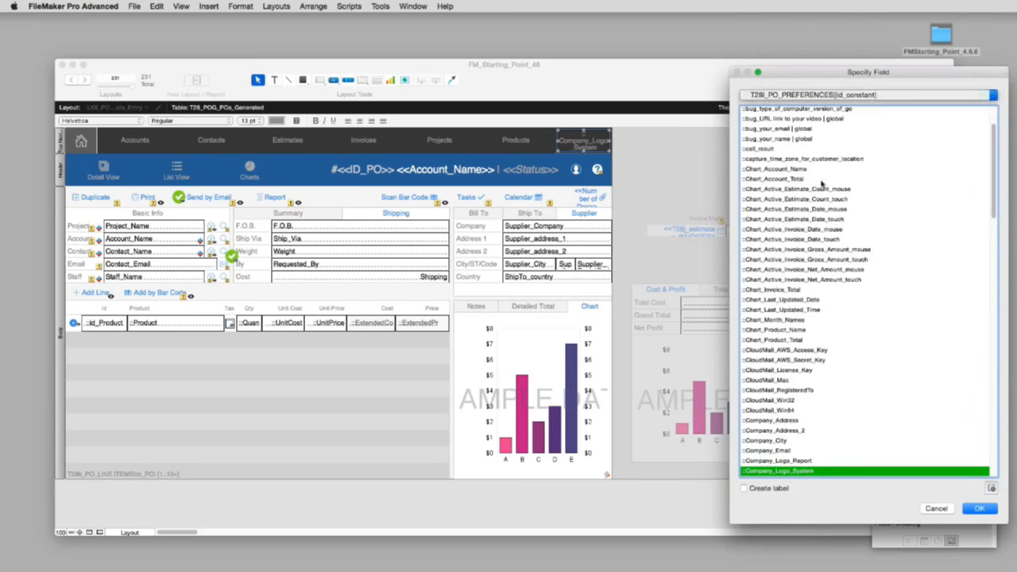
pyautogui.click(973, 511)
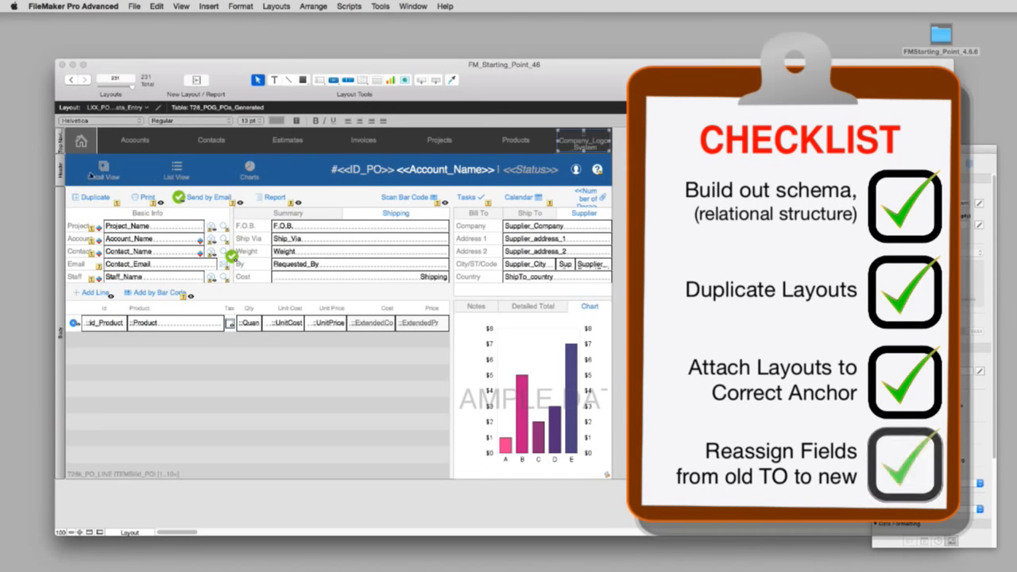
# Switch to Browse mode and create a new record with the project "Amazing Project"
pyautogui.click(176, 173)
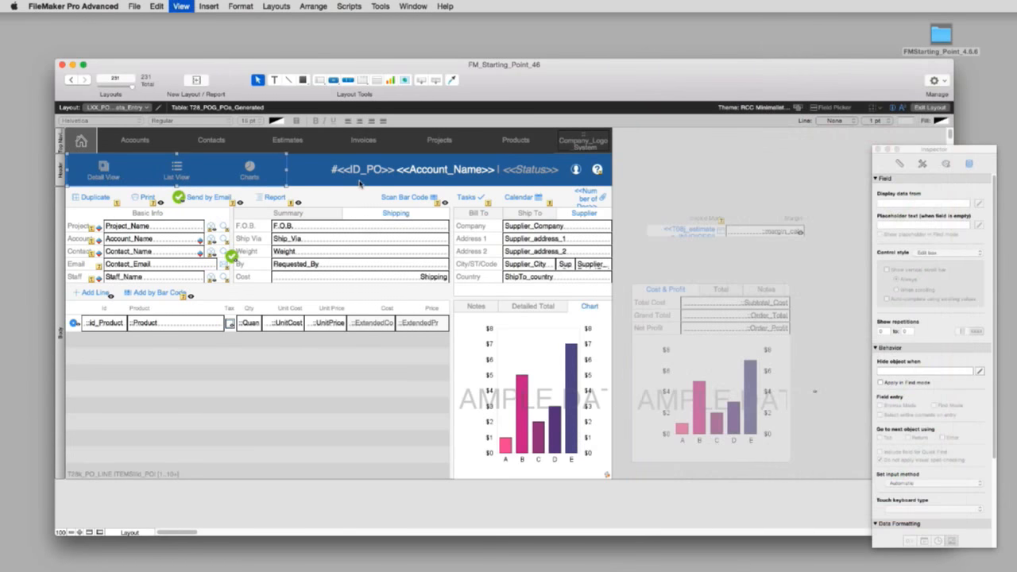
pyautogui.press('super+b')
pyautogui.click(287, 80)
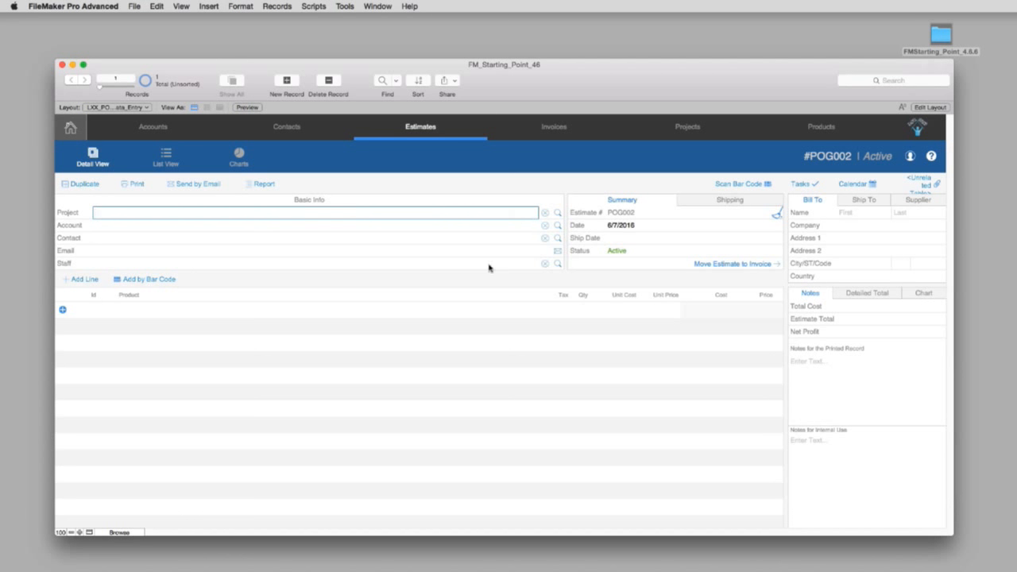
pyautogui.write('Amazing Project')
# Dismiss the product picker and add a line item directly in the portal with the product "Amazing Widget"
pyautogui.click(92, 285)
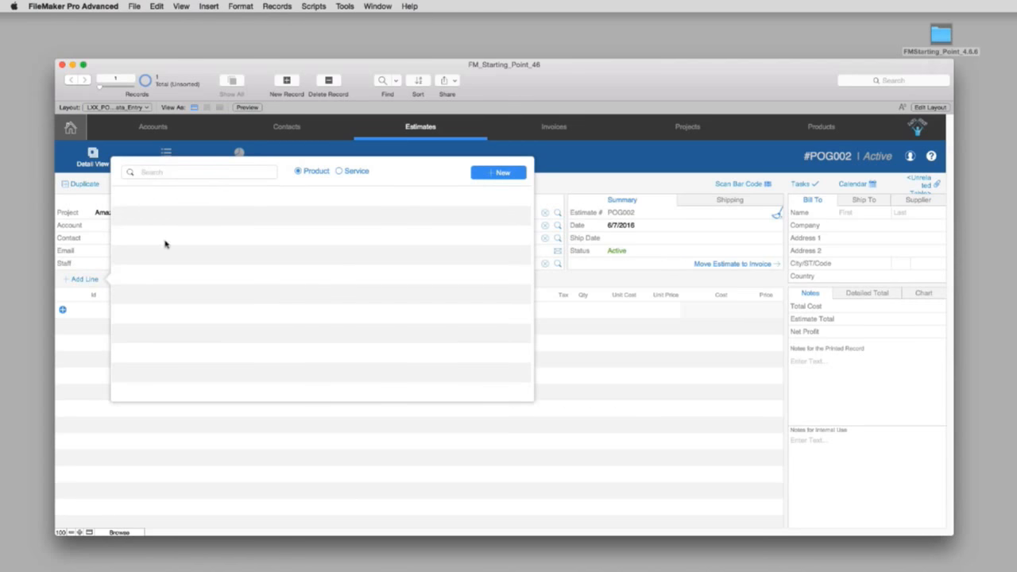
pyautogui.click(567, 506)
pyautogui.click(183, 310)
pyautogui.write('asdfasdfasdf')
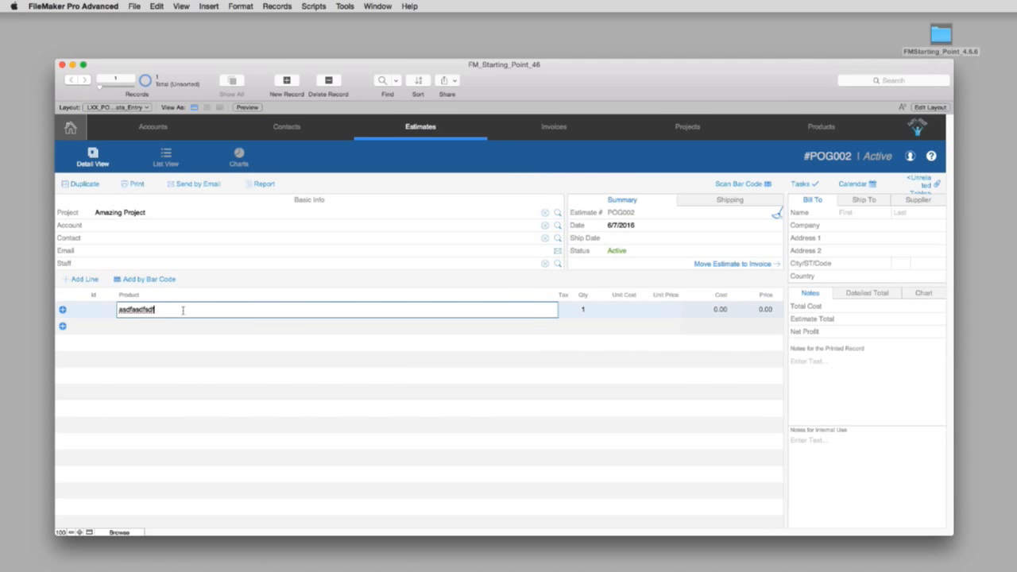
pyautogui.press('super+a')
pyautogui.write('Amazing')
pyautogui.click(141, 329)
pyautogui.click(86, 311)
# Create a new product from the line item's product picker, named "Amazing Widget 2" with cost 40 and price 75
pyautogui.click(64, 327)
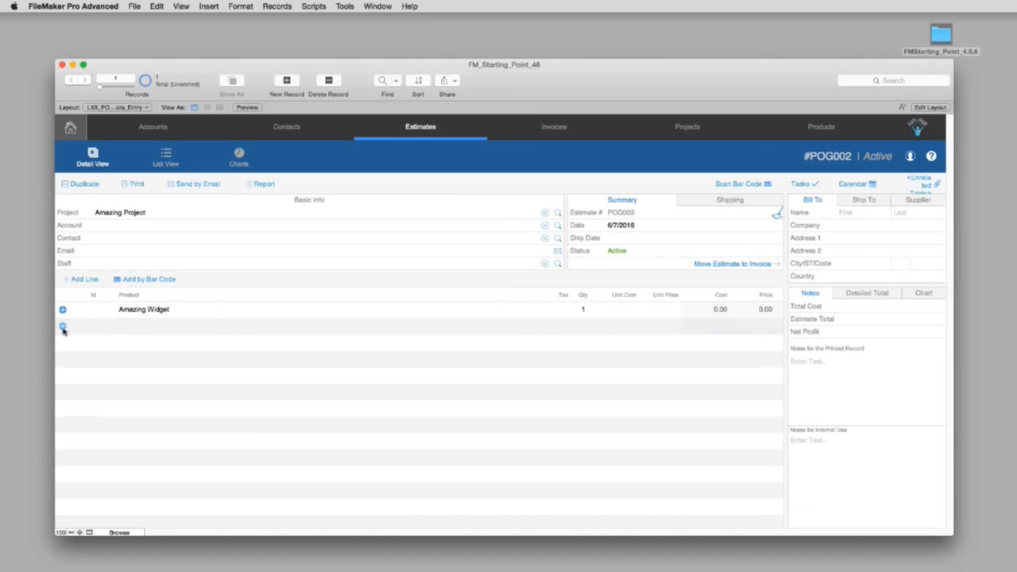
pyautogui.click(490, 172)
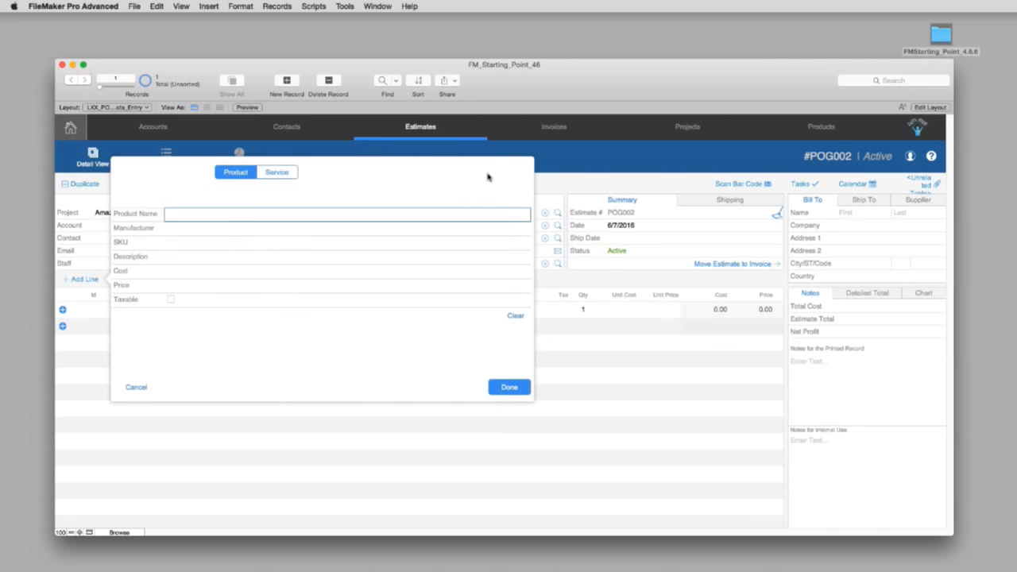
pyautogui.write('Amazing Widget 2')
pyautogui.click(204, 271)
pyautogui.write('40')
pyautogui.click(200, 284)
pyautogui.write('75')
pyautogui.click(510, 387)
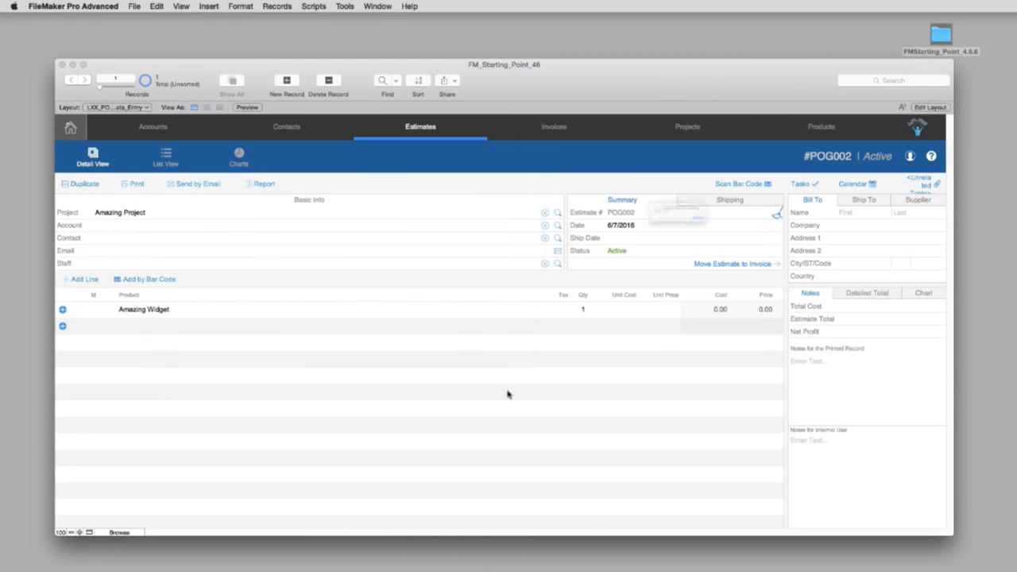
pyautogui.click(755, 238)
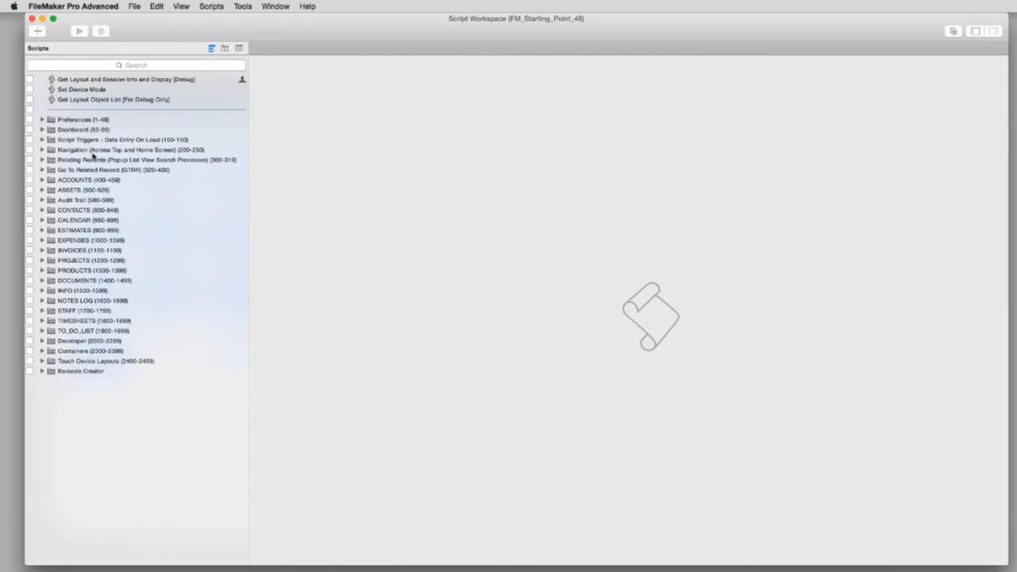
# Duplicate the "(0225) Go To Assets" script in the Navigation folder and move the copy to the folder's end
pyautogui.click(110, 151)
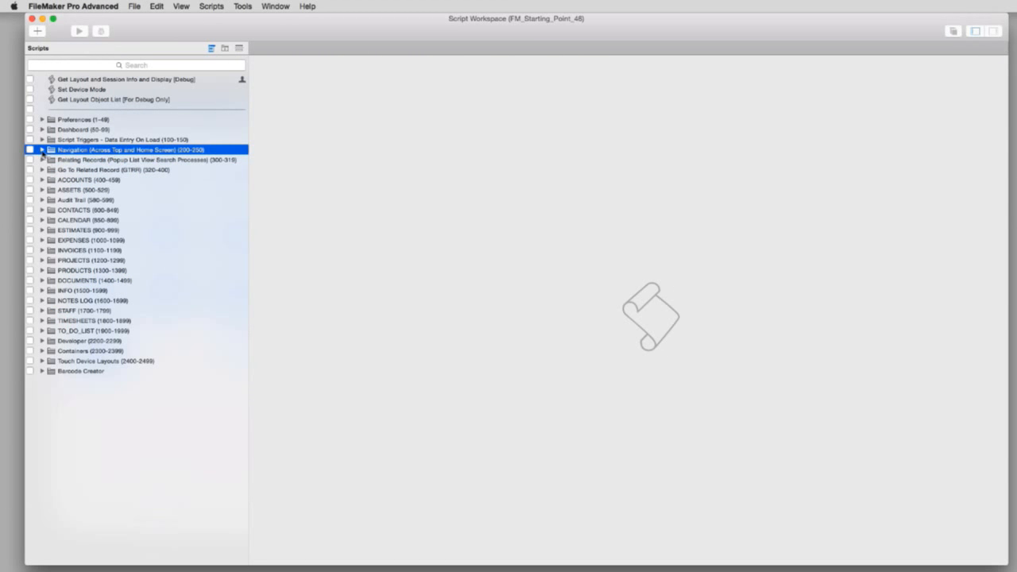
pyautogui.click(42, 149)
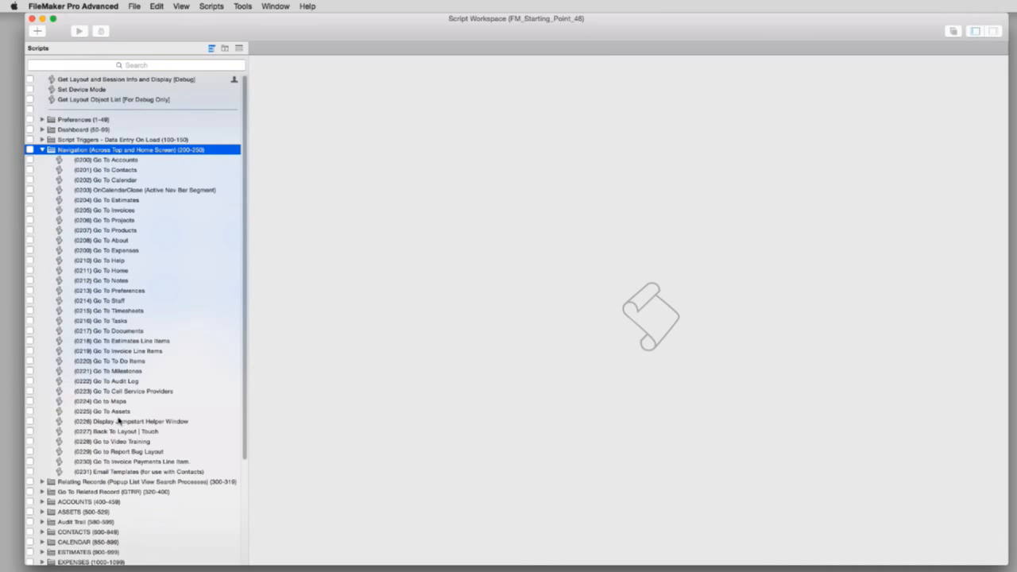
pyautogui.click(113, 413)
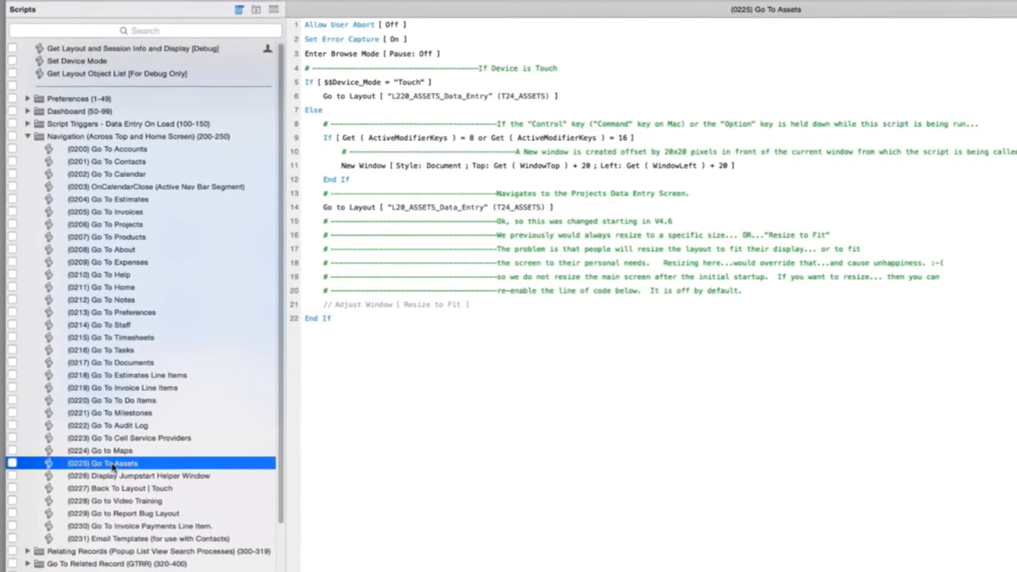
pyautogui.rightClick(99, 463)
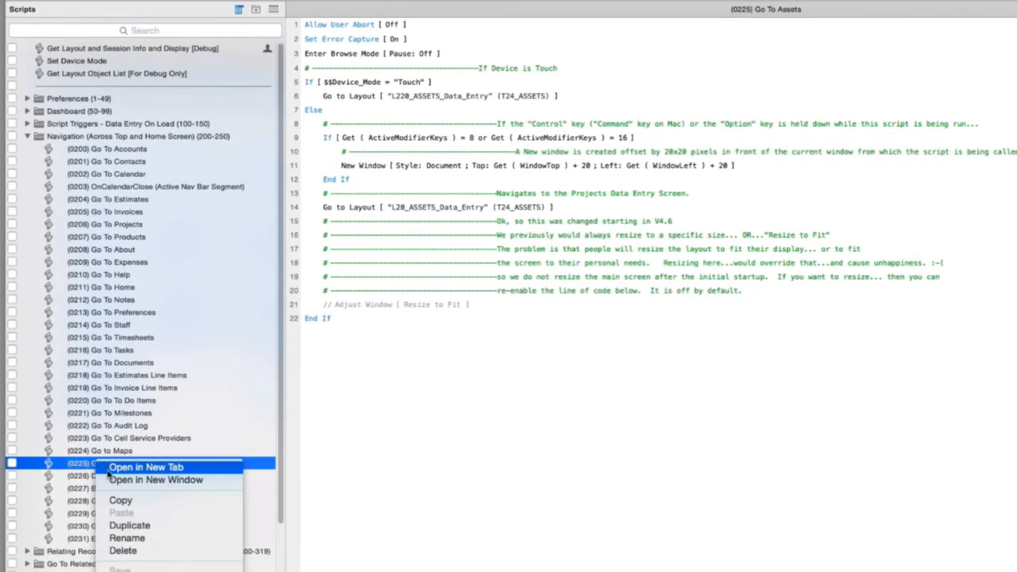
pyautogui.click(128, 525)
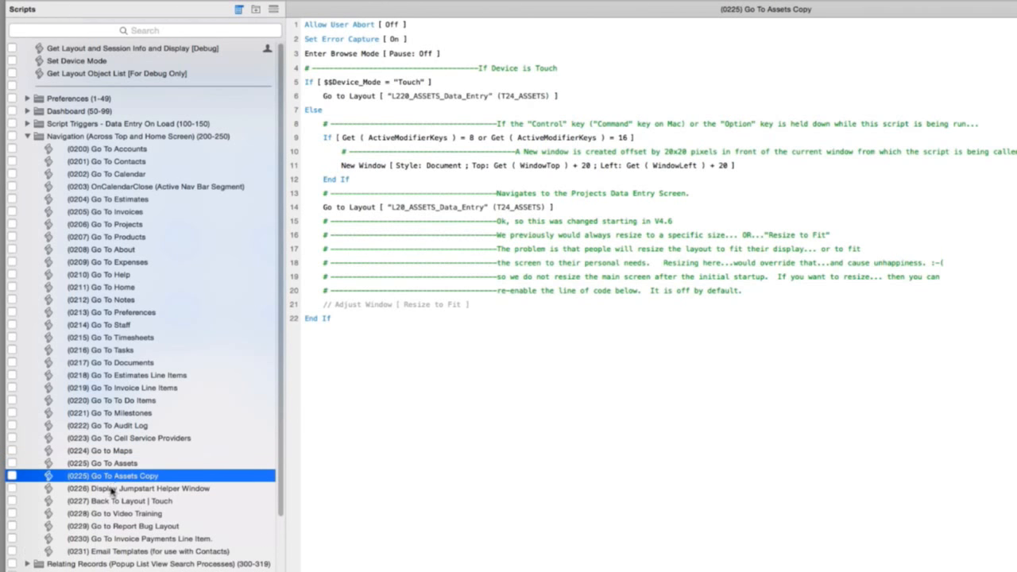
pyautogui.moveTo(111, 491); pyautogui.dragTo(229, 548)
# Rename the duplicated script "(0232) Go To PO's Generated"
pyautogui.click(77, 551)
pyautogui.write("32) Go To PO's Generated")
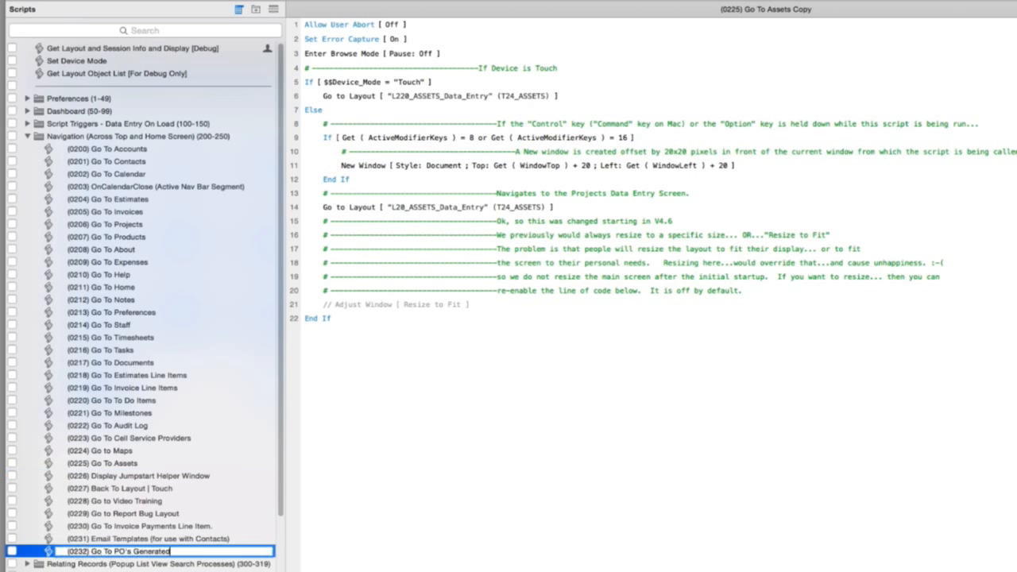
pyautogui.press('Return')
# Set the Touch branch's Go to Layout step in "(0232) Go To PO's Generated" to the layout LXX_PO_Generated_Data_Entry
pyautogui.click(163, 552)
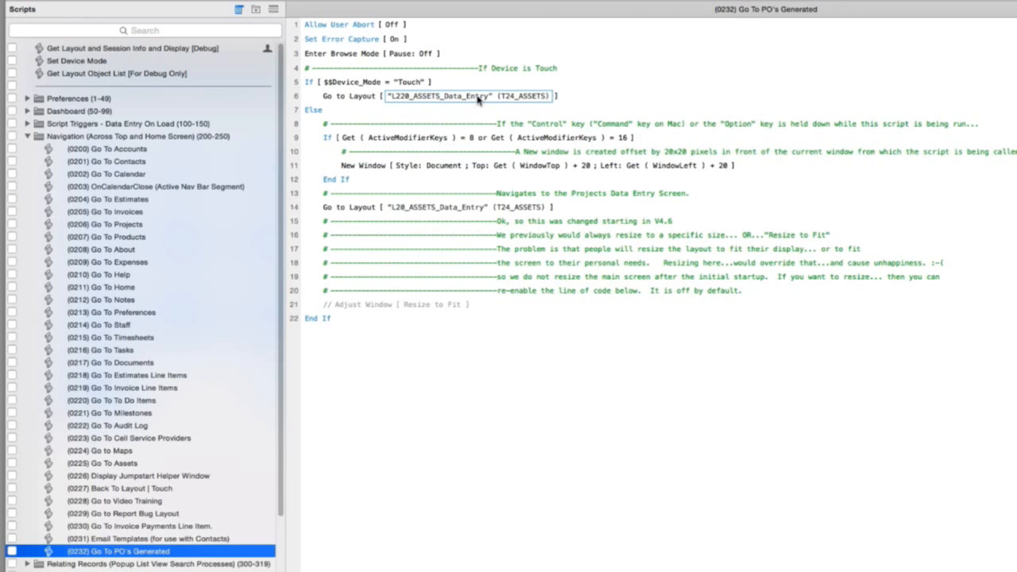
pyautogui.click(449, 98)
pyautogui.click(451, 98)
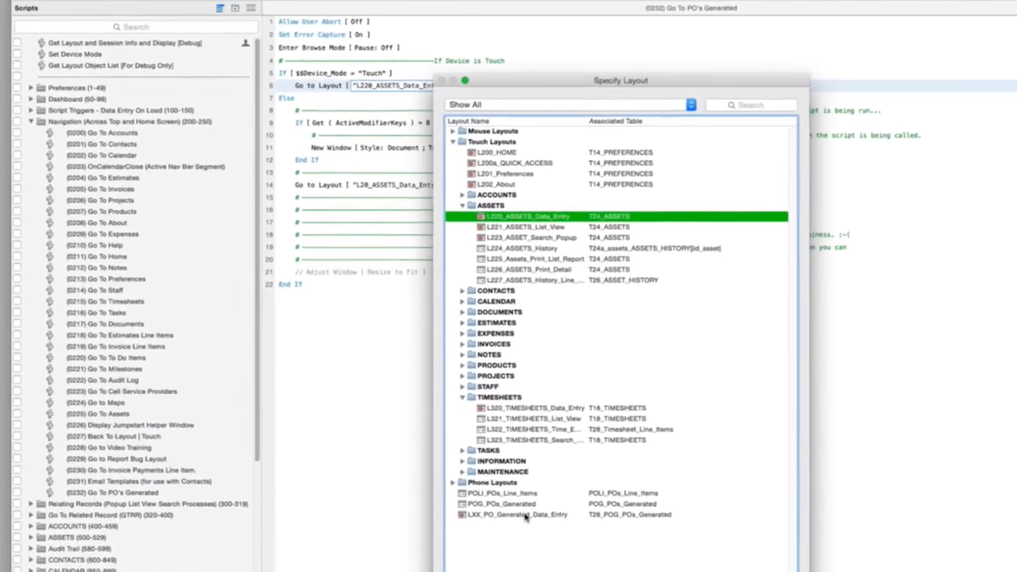
pyautogui.click(519, 509)
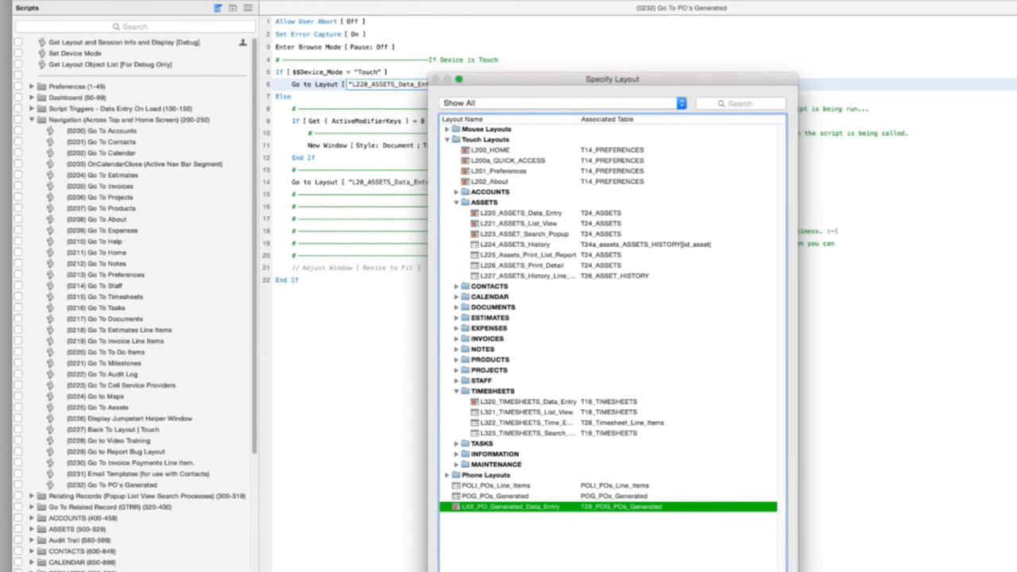
pyautogui.moveTo(708, 82); pyautogui.dragTo(704, 7)
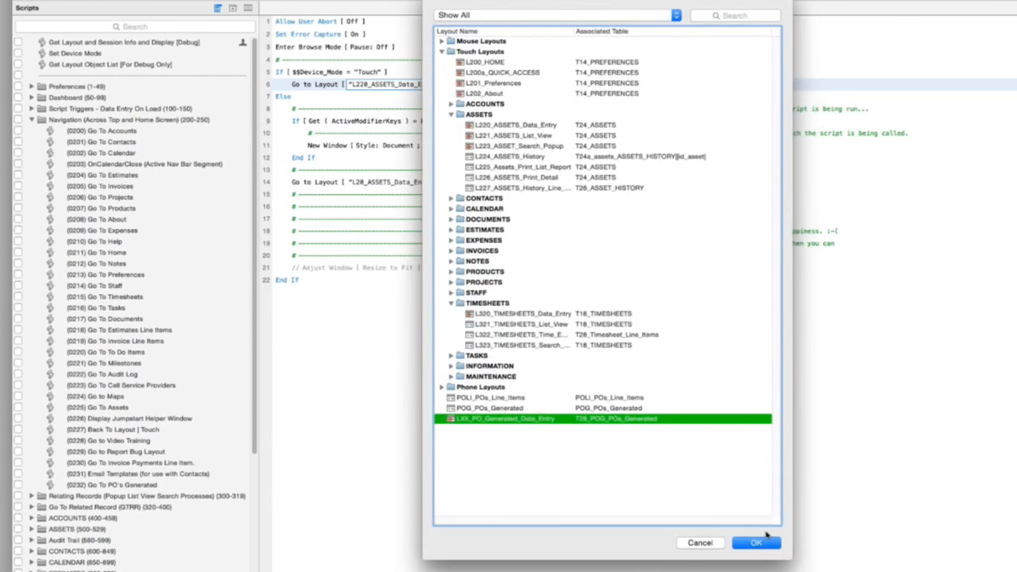
pyautogui.click(757, 543)
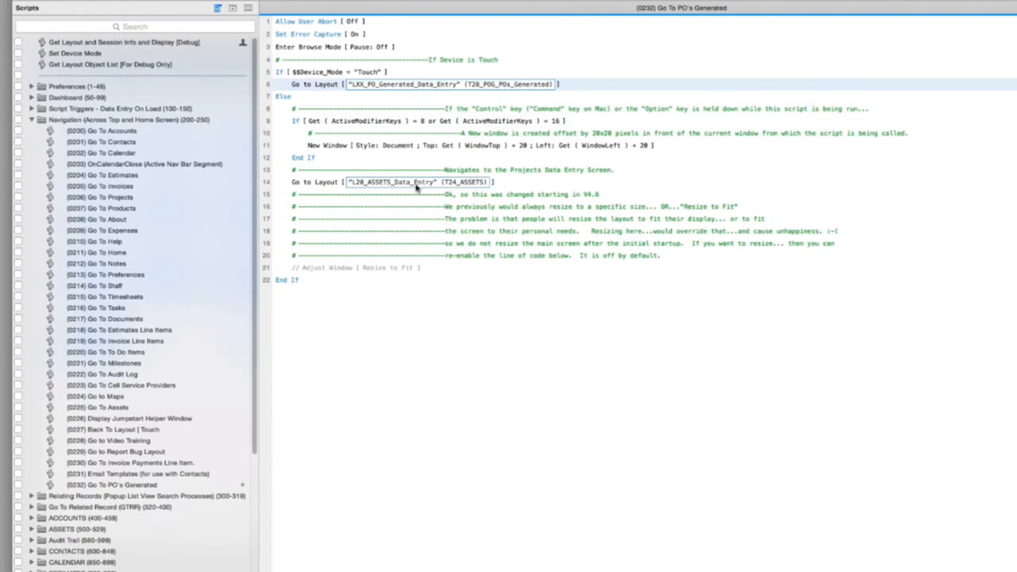
# Set the Else branch's Go to Layout step to LXX_PO_Generated_Data_Entry, then save the script and close the Script Workspace
pyautogui.click(412, 184)
pyautogui.click(412, 183)
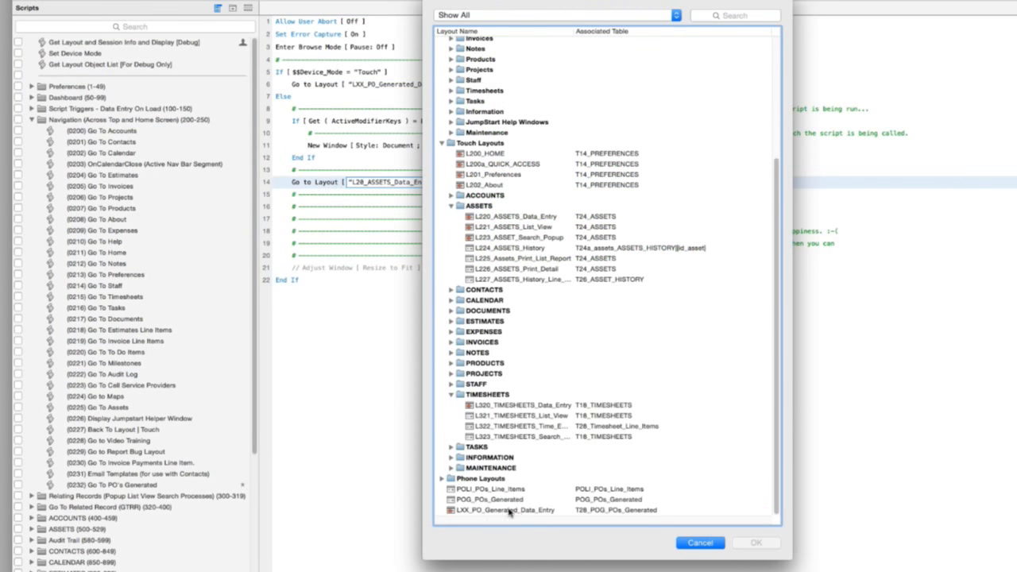
pyautogui.click(733, 543)
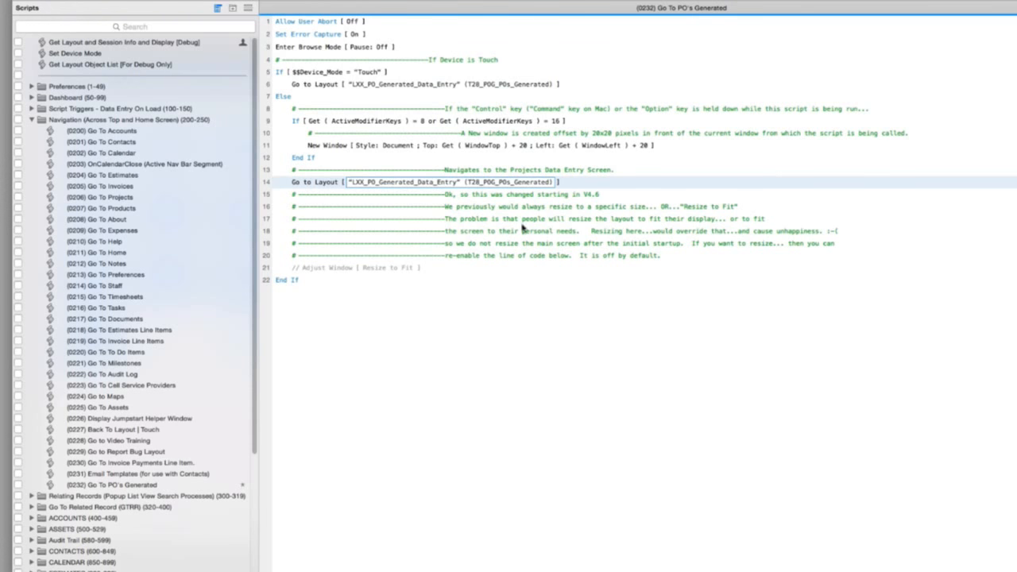
pyautogui.click(211, 6)
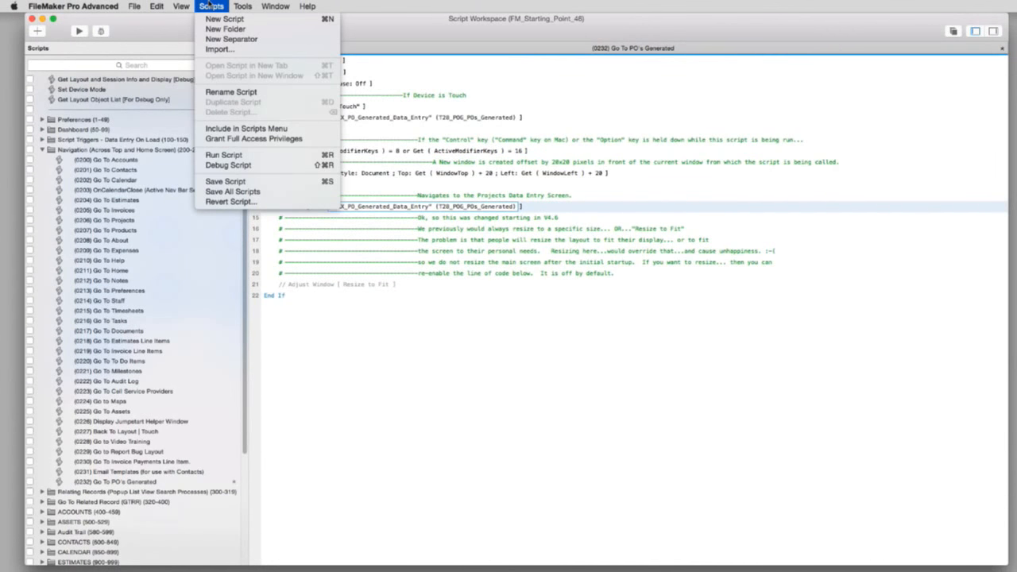
pyautogui.click(251, 181)
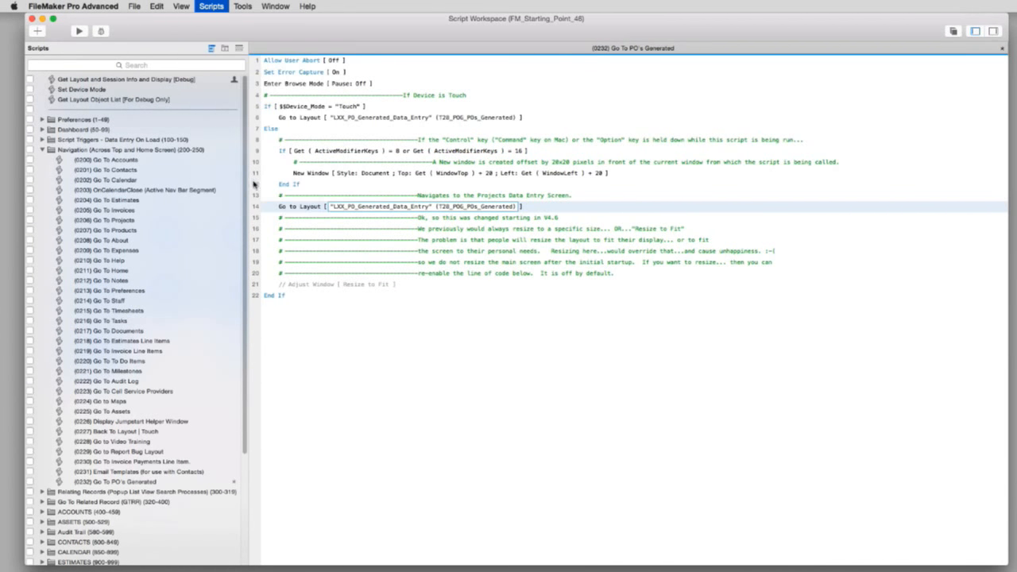
pyautogui.click(32, 19)
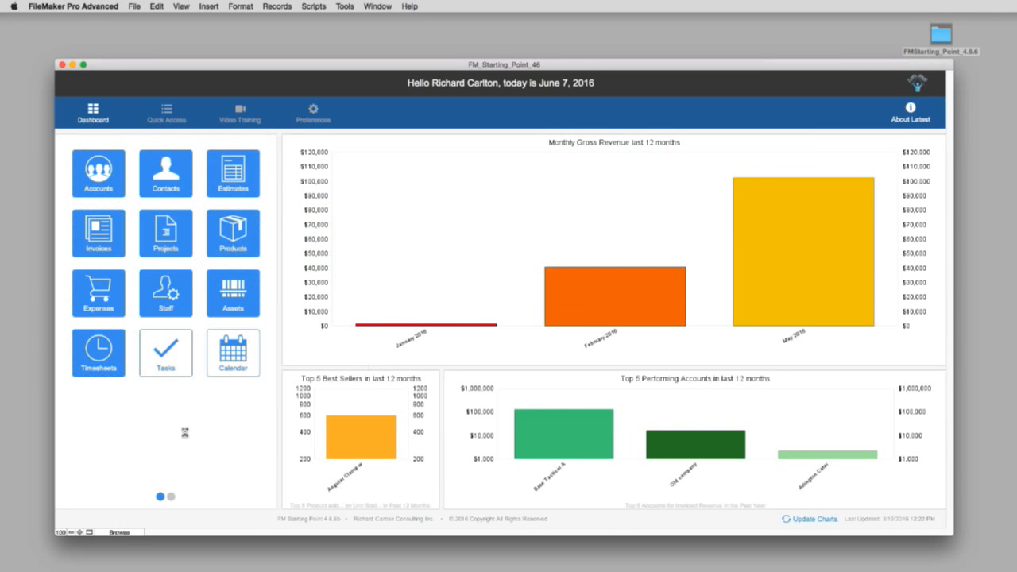
# Duplicate the Timesheets button on the dashboard layout, place the copy beneath the original, and make it label only
pyautogui.press('super+l')
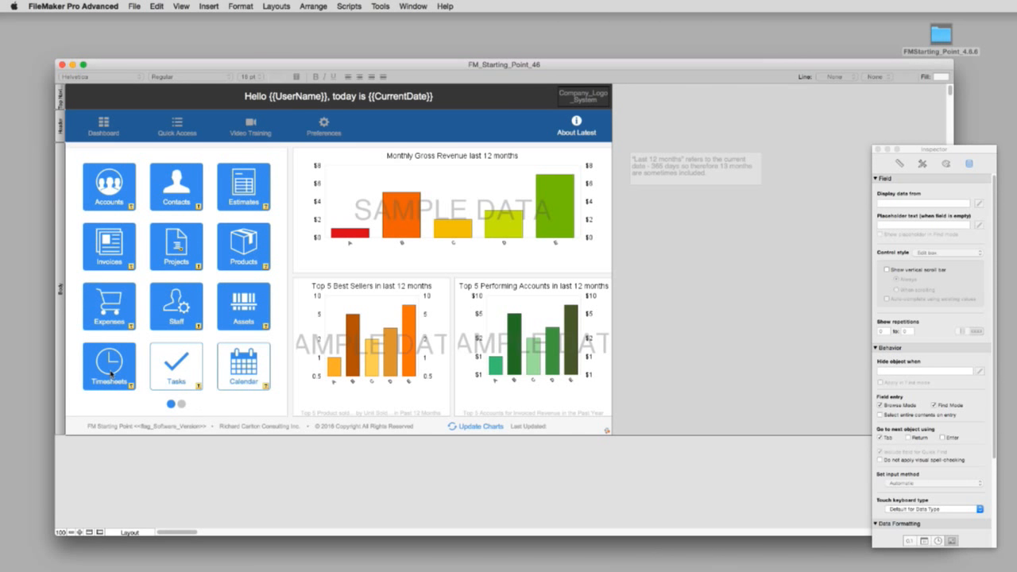
pyautogui.moveTo(111, 373); pyautogui.dragTo(88, 433)
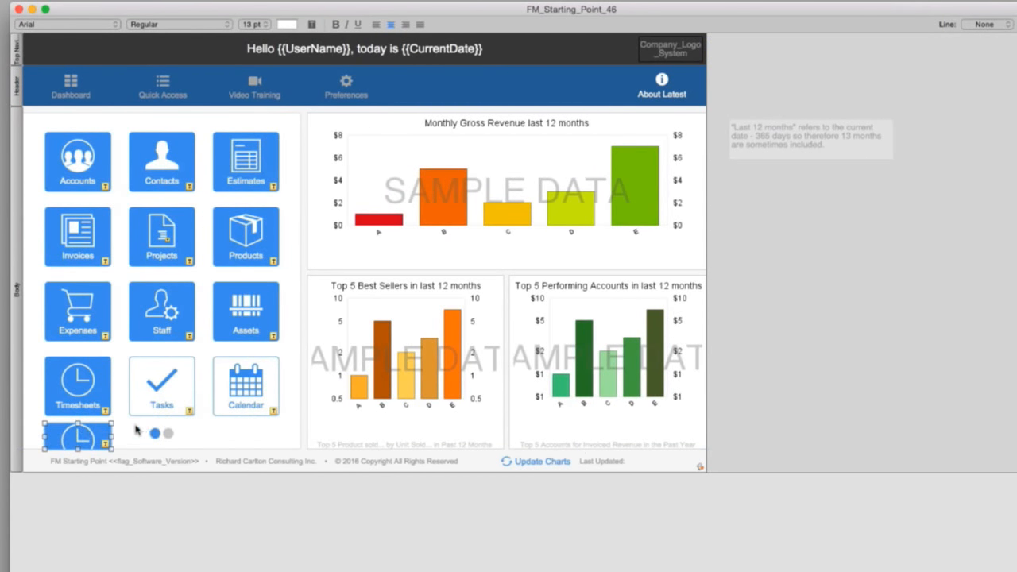
pyautogui.doubleClick(82, 440)
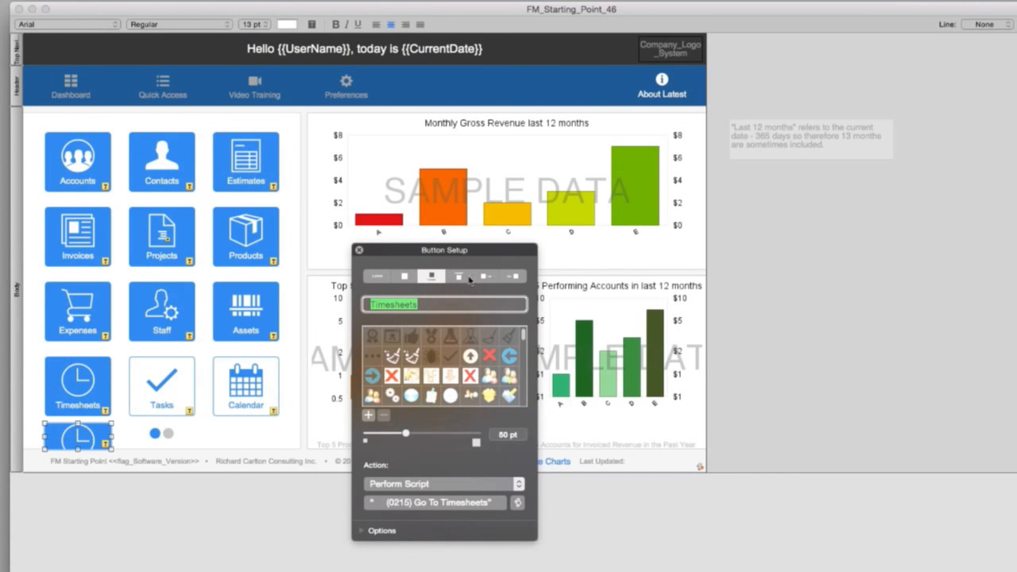
pyautogui.click(378, 275)
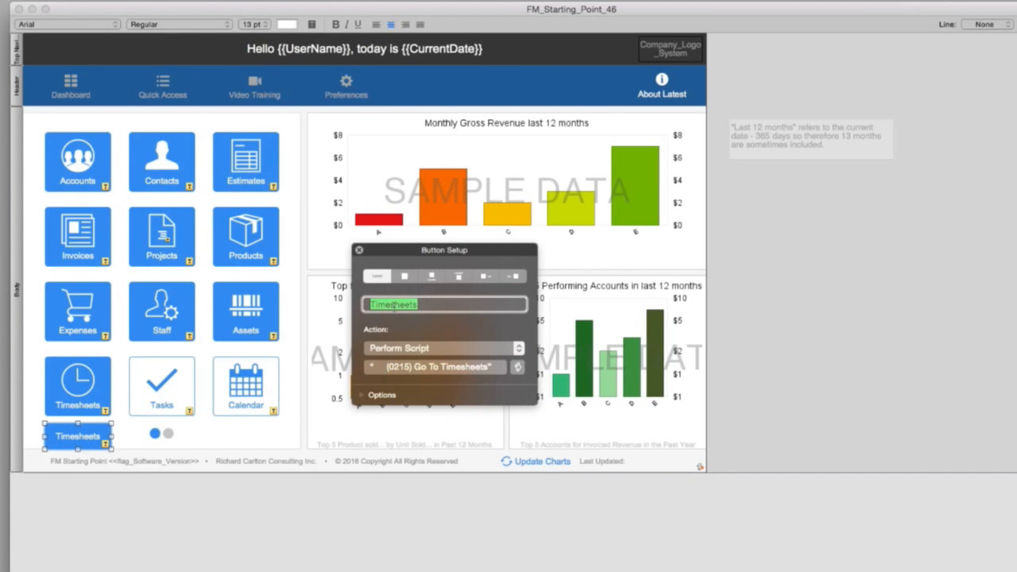
# Label the duplicated dashboard button "PO's Issued"
pyautogui.write("PO's generated")
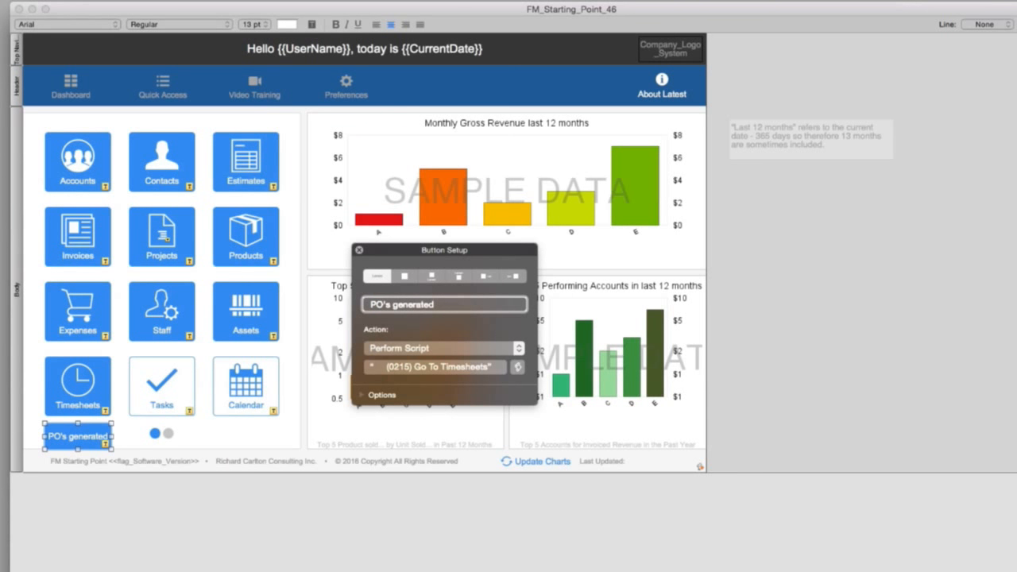
pyautogui.write('G')
pyautogui.doubleClick(405, 304)
pyautogui.write('Issued')
# Assign the script "(0232) Go To PO's Generated" to the PO's Issued button and test it in Browse mode
pyautogui.click(427, 368)
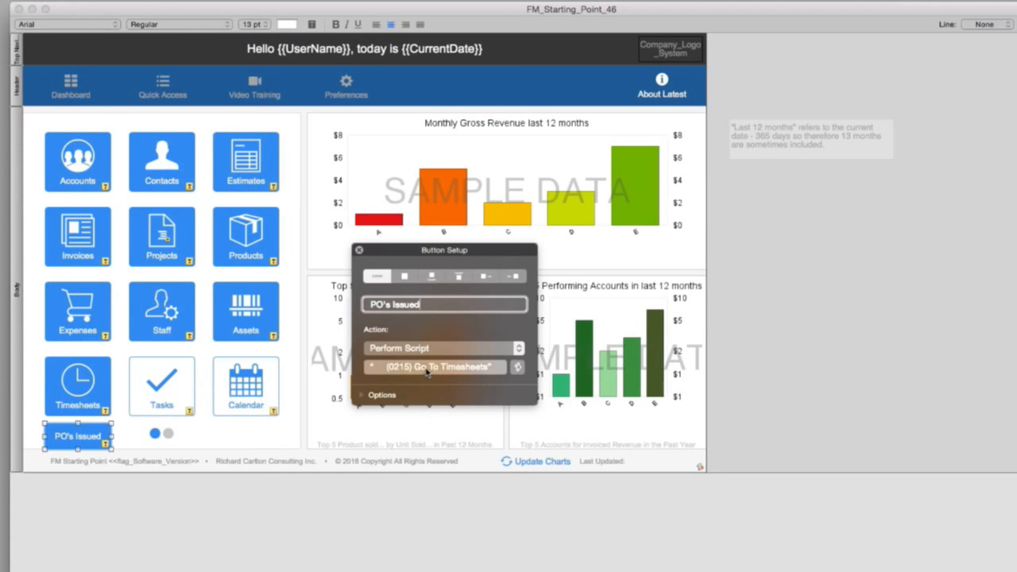
pyautogui.click(805, 355)
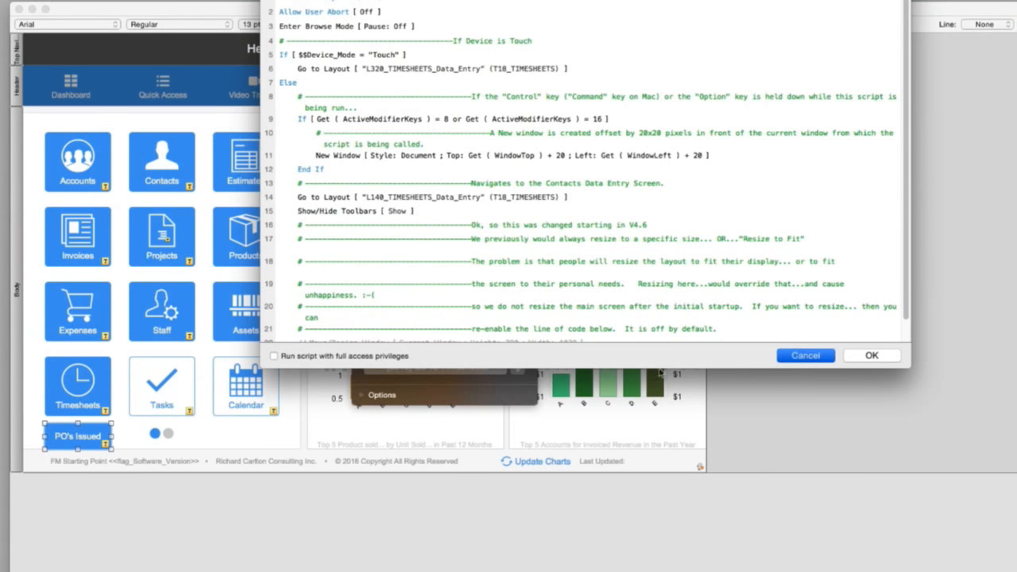
pyautogui.click(519, 368)
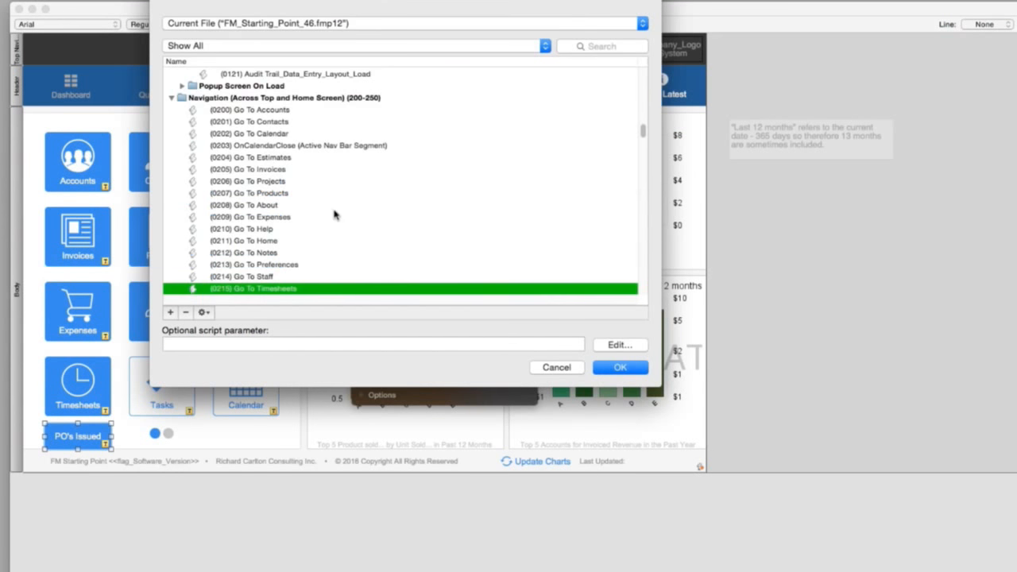
pyautogui.scroll(-5, 334, 215)
pyautogui.click(278, 291)
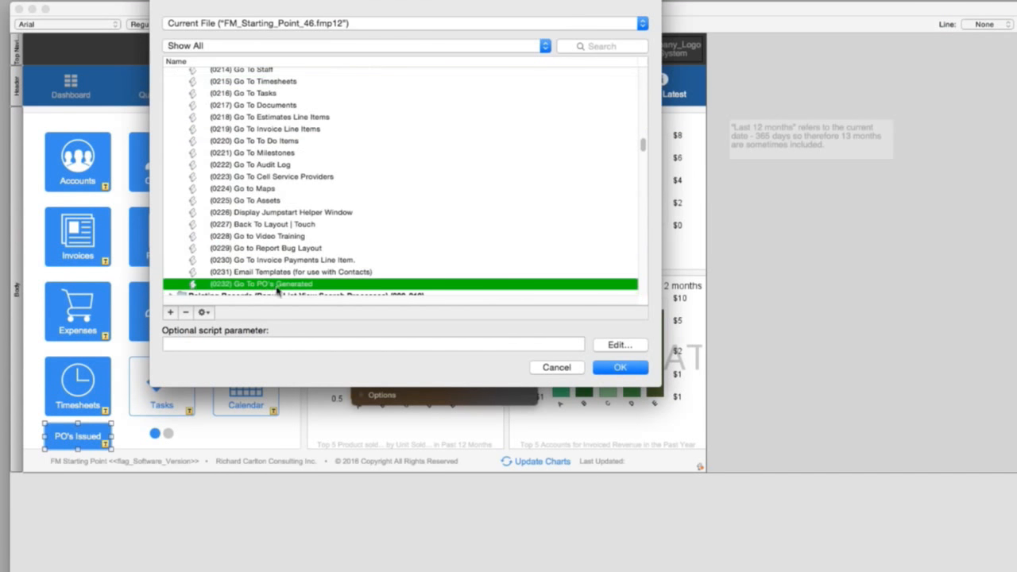
pyautogui.click(620, 367)
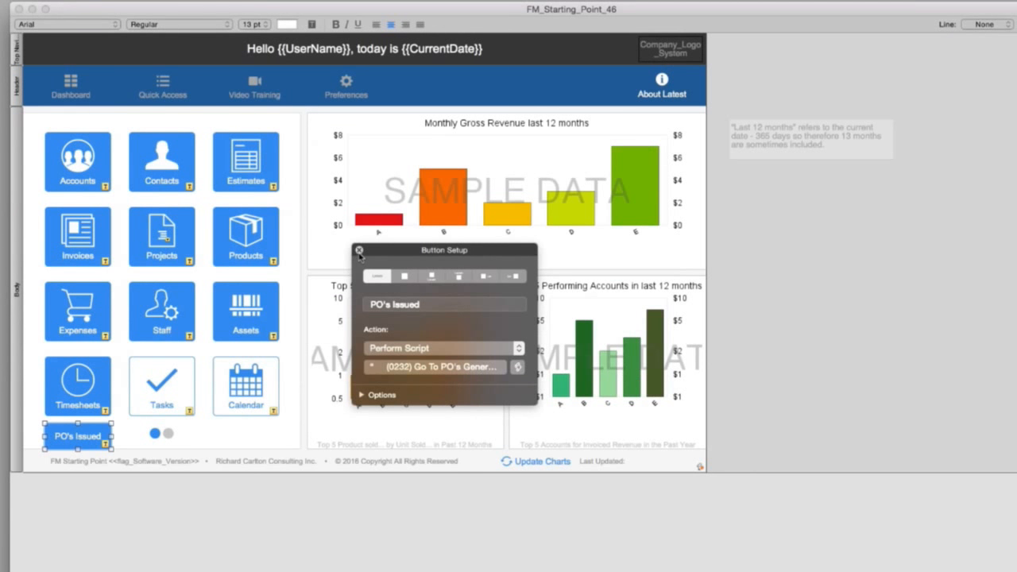
pyautogui.click(359, 251)
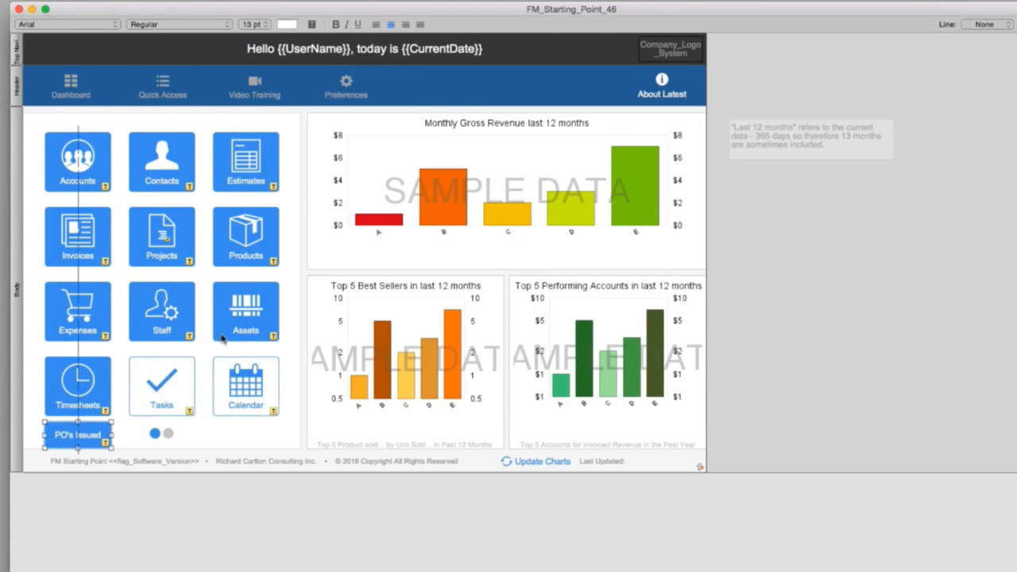
pyautogui.press('super+b')
pyautogui.click(54, 425)
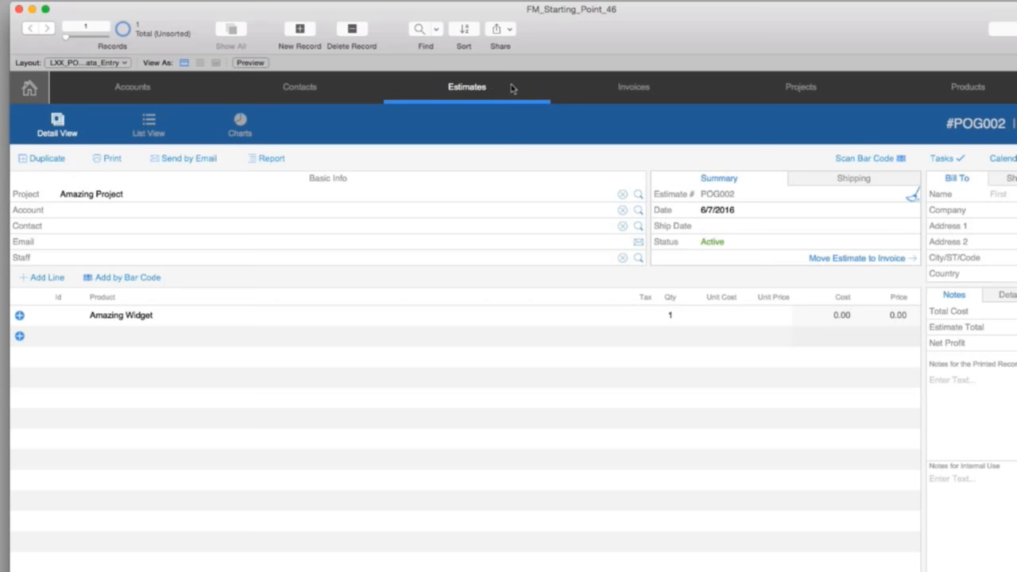
# Add a segment labelled "POs" between Projects and Products in the purchase order layout's navigation button bar
pyautogui.press('super+l')
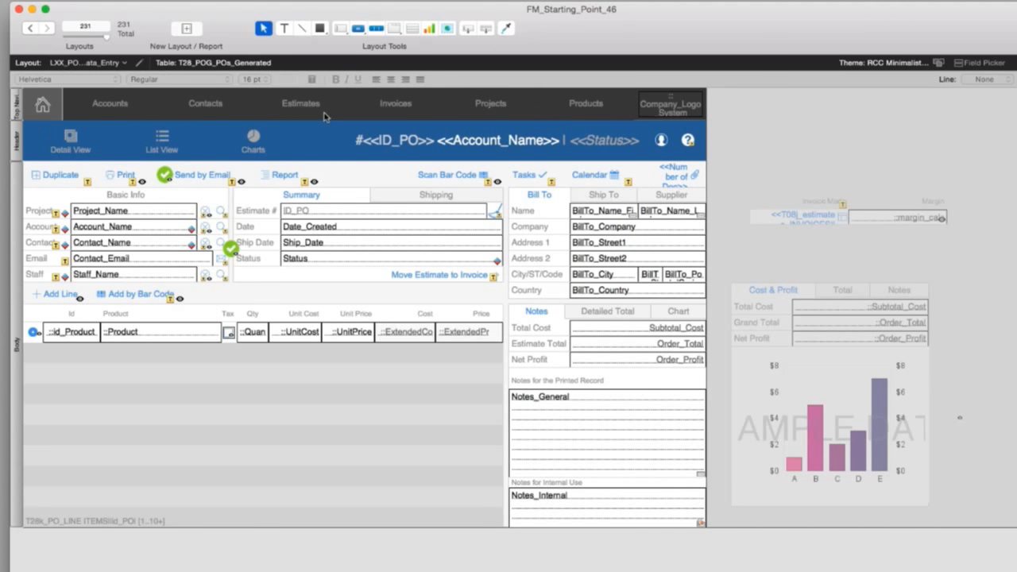
pyautogui.click(325, 117)
pyautogui.doubleClick(525, 119)
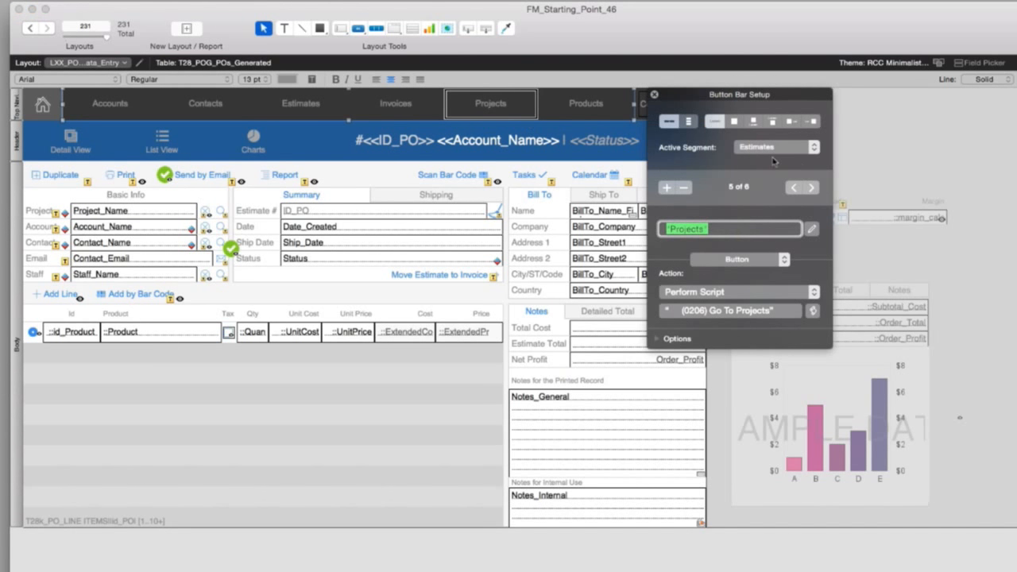
pyautogui.click(788, 152)
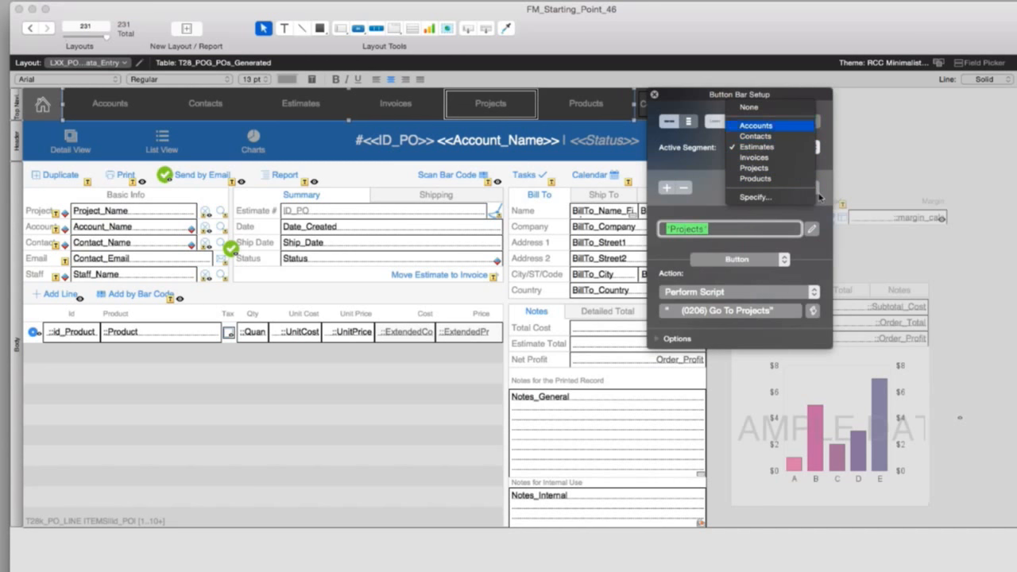
pyautogui.click(684, 175)
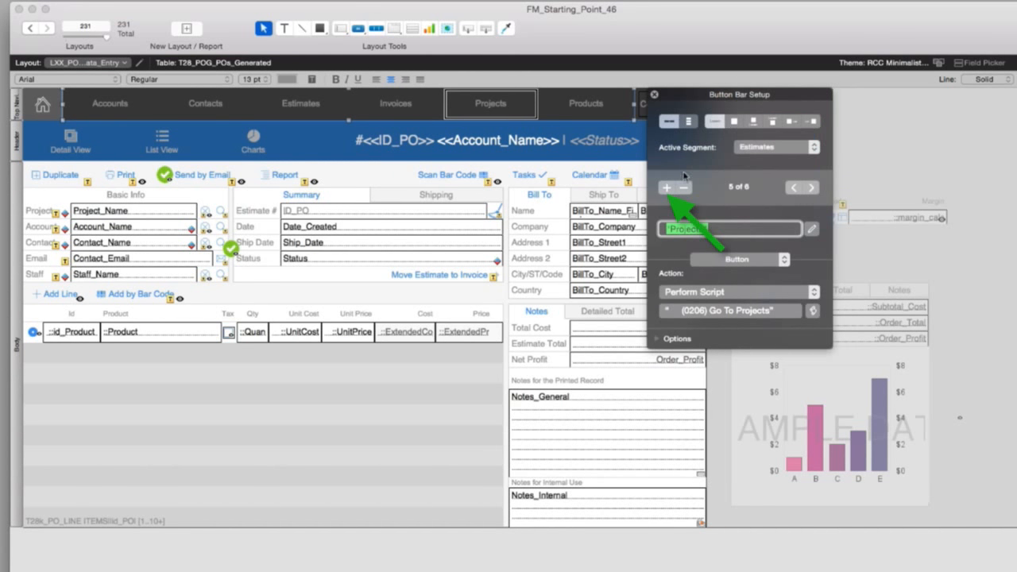
pyautogui.click(667, 187)
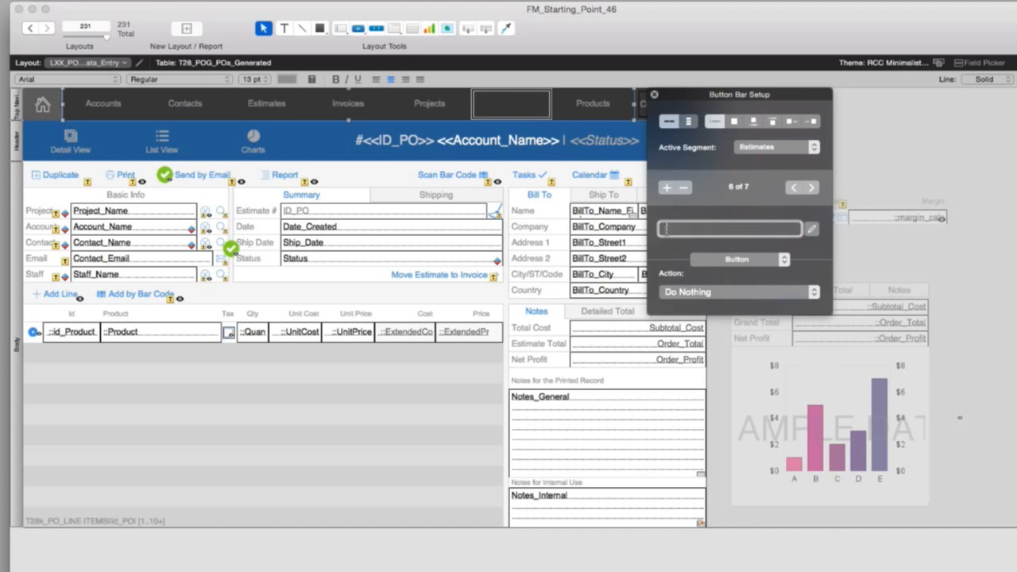
pyautogui.write("PO's Generated")
pyautogui.doubleClick(707, 226)
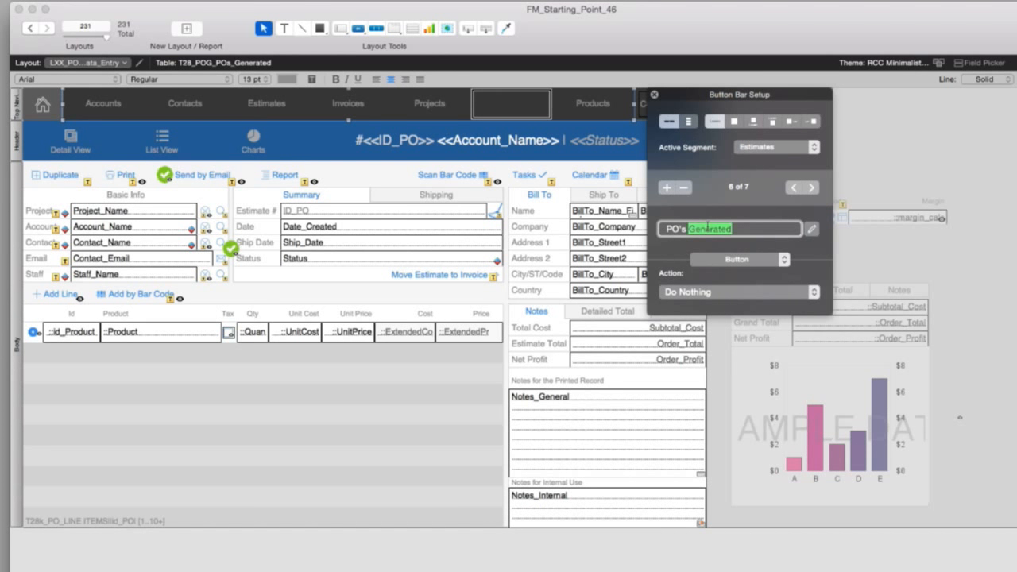
pyautogui.press('BackSpace')
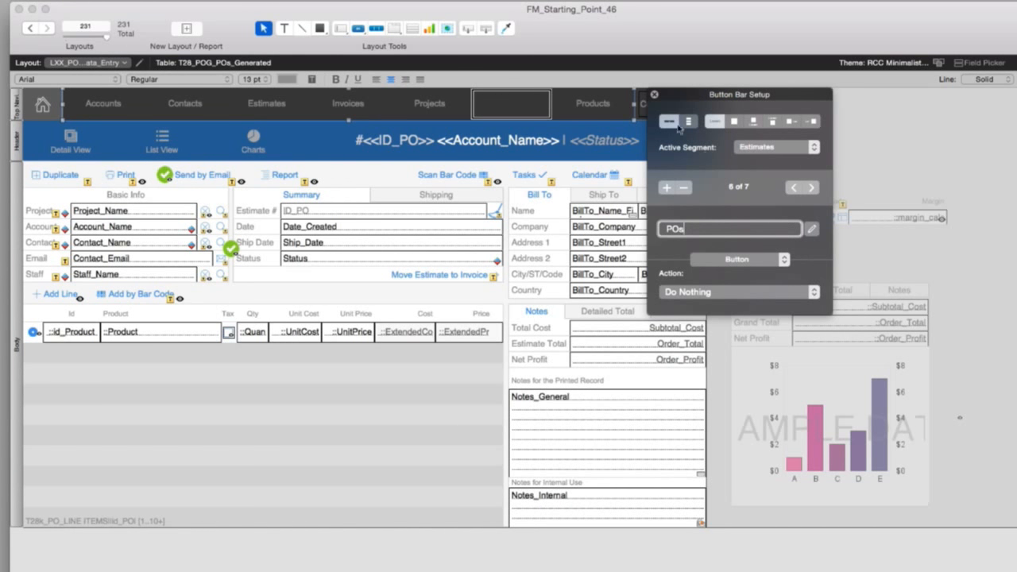
pyautogui.press('Return')
# Make POs the active segment of the navigation button bar and return to Browse mode
pyautogui.click(768, 151)
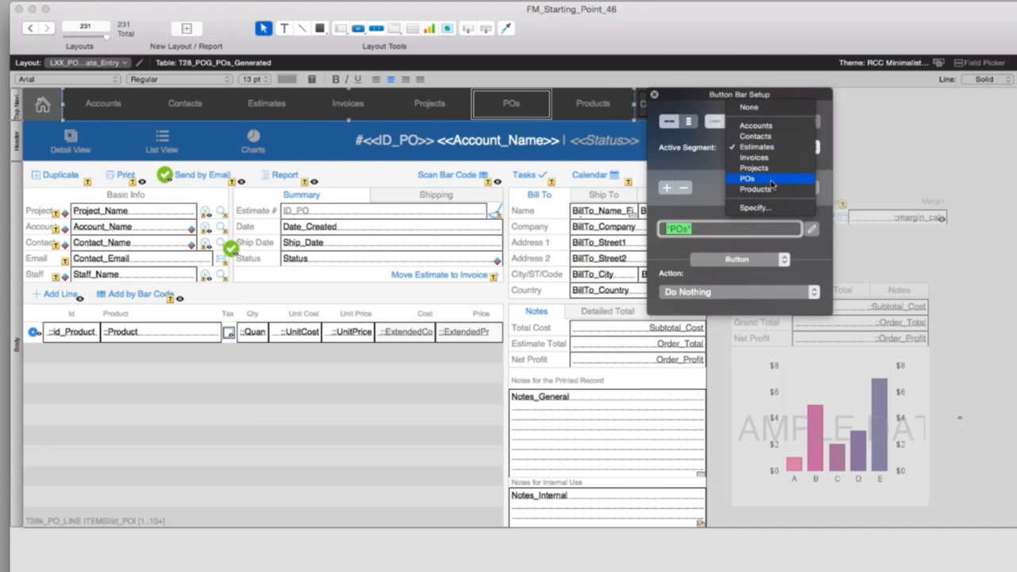
pyautogui.click(778, 181)
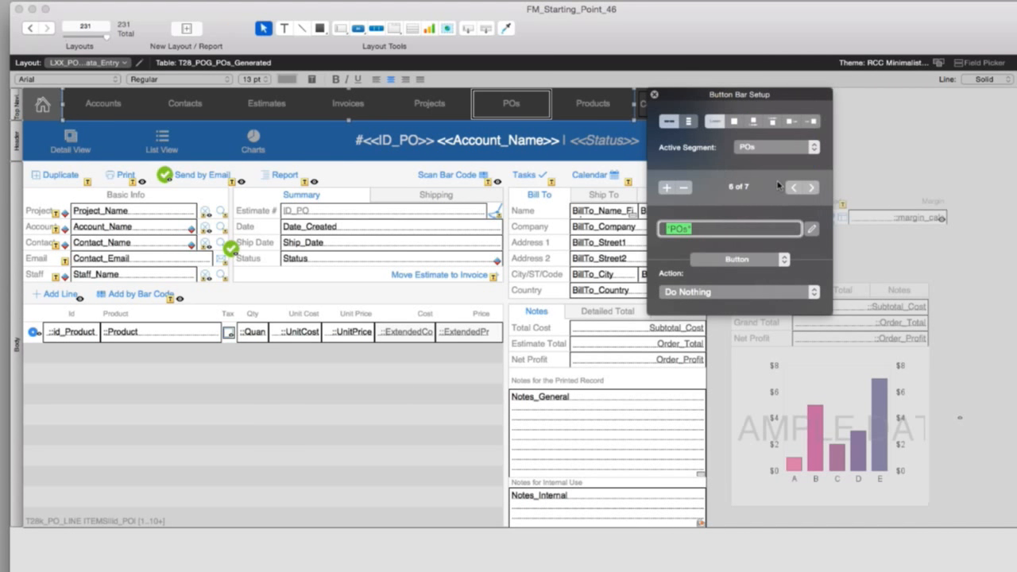
pyautogui.click(655, 96)
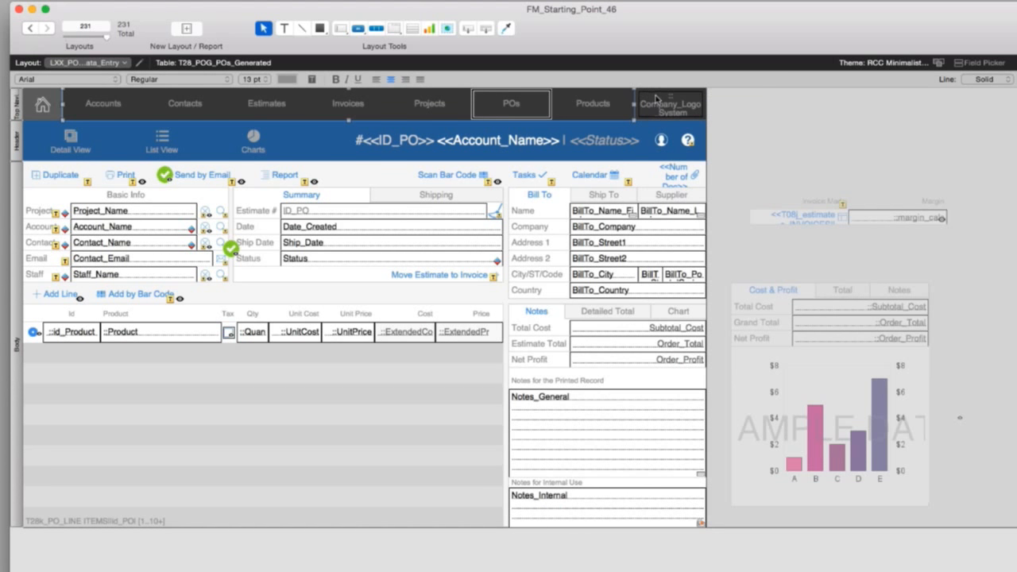
pyautogui.press('super+b')
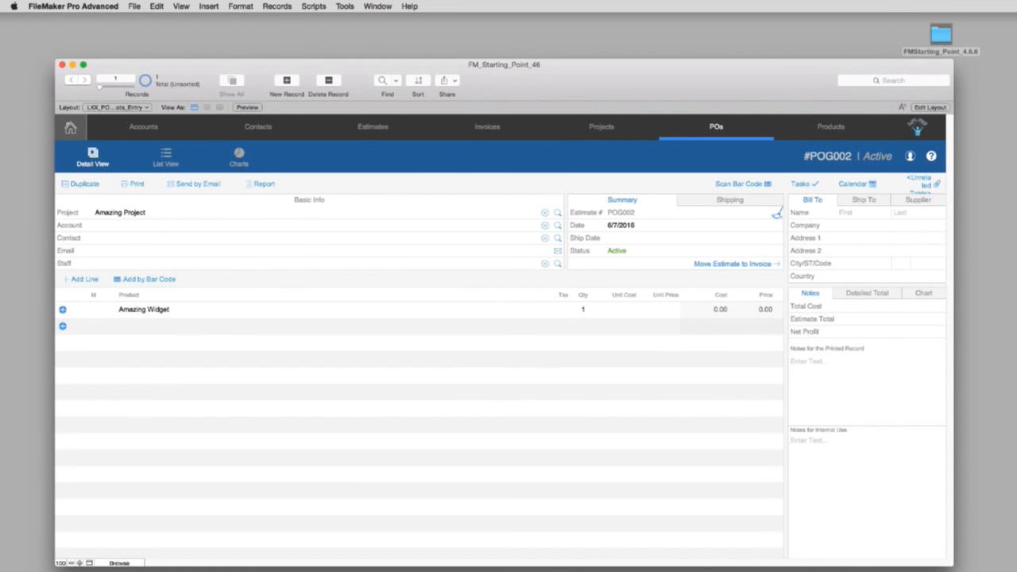
# Shrink the purchase orders window and go back to the home dashboard
pyautogui.moveTo(952, 560); pyautogui.dragTo(870, 560)
pyautogui.moveTo(713, 537); pyautogui.dragTo(884, 520)
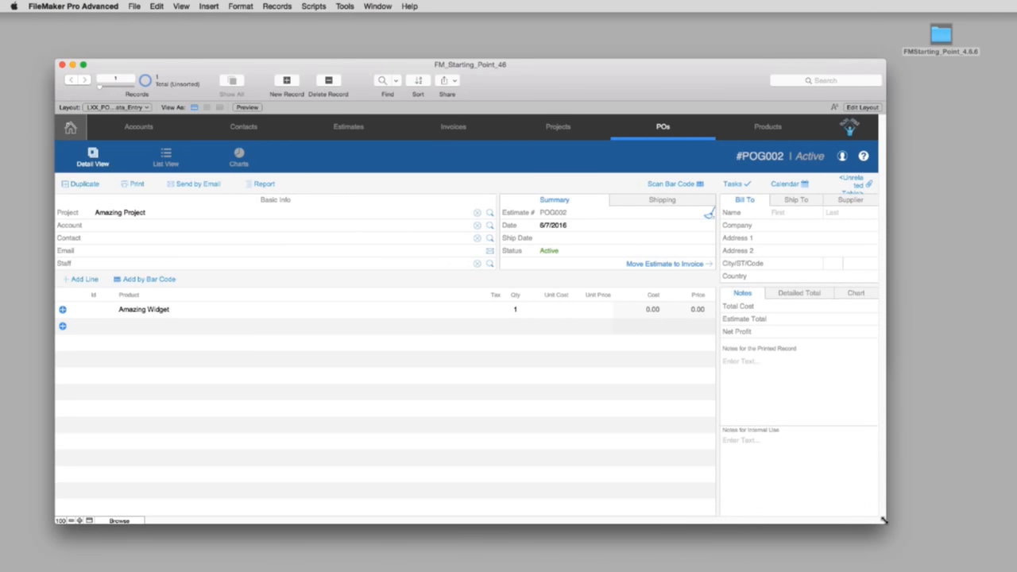
pyautogui.click(70, 127)
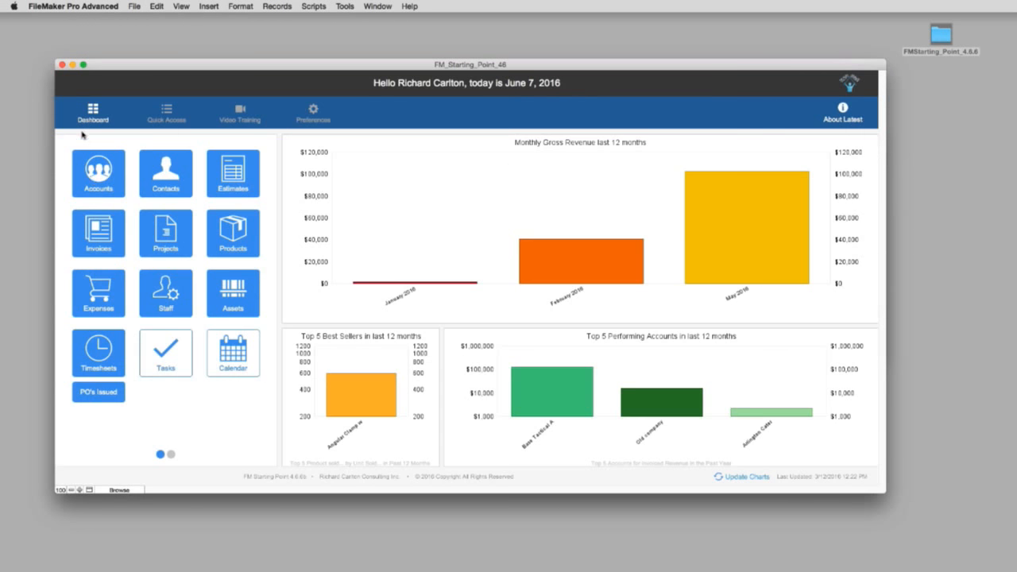
# Open the purchase orders from the dashboard, try their List View, and find L71_ESTIMATES_List_View among the Estimates mouse layouts
pyautogui.click(92, 393)
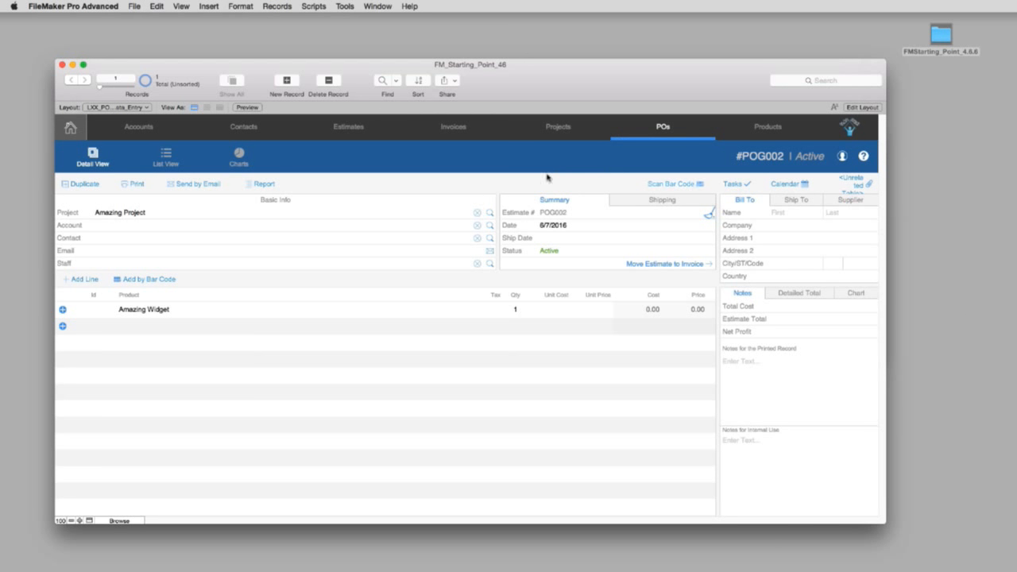
pyautogui.click(163, 159)
pyautogui.click(132, 109)
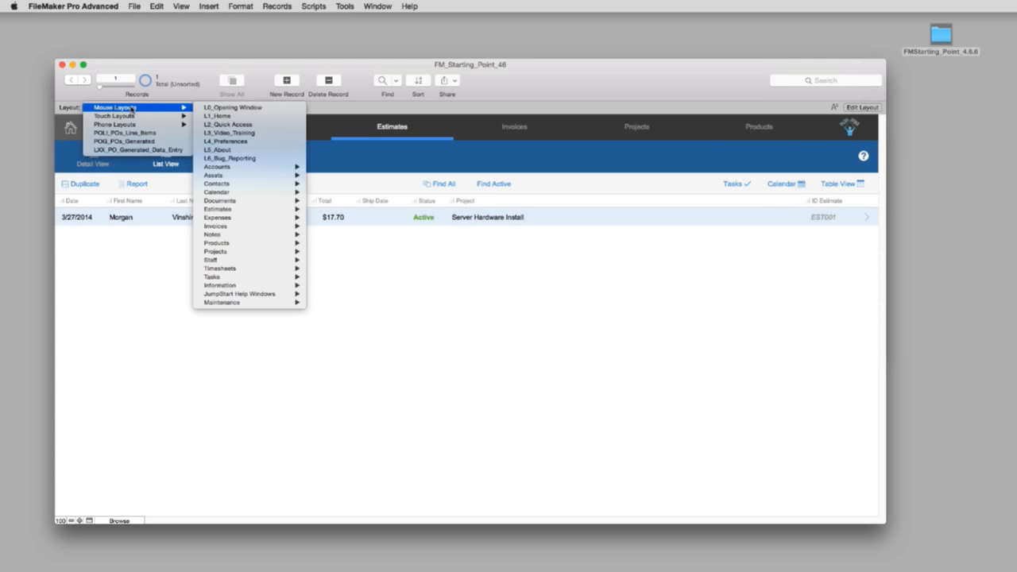
pyautogui.moveTo(249, 211)
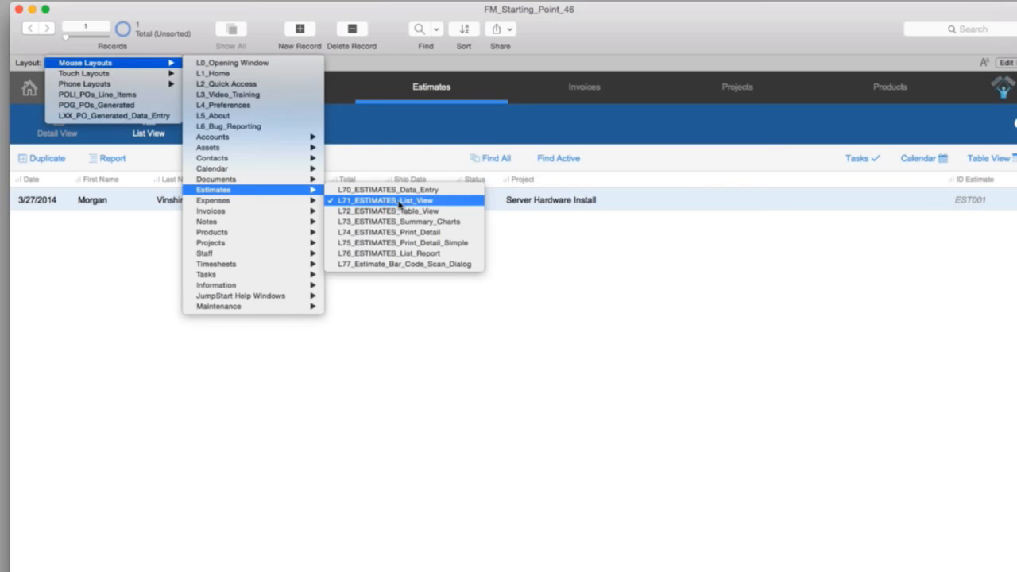
pyautogui.click(444, 328)
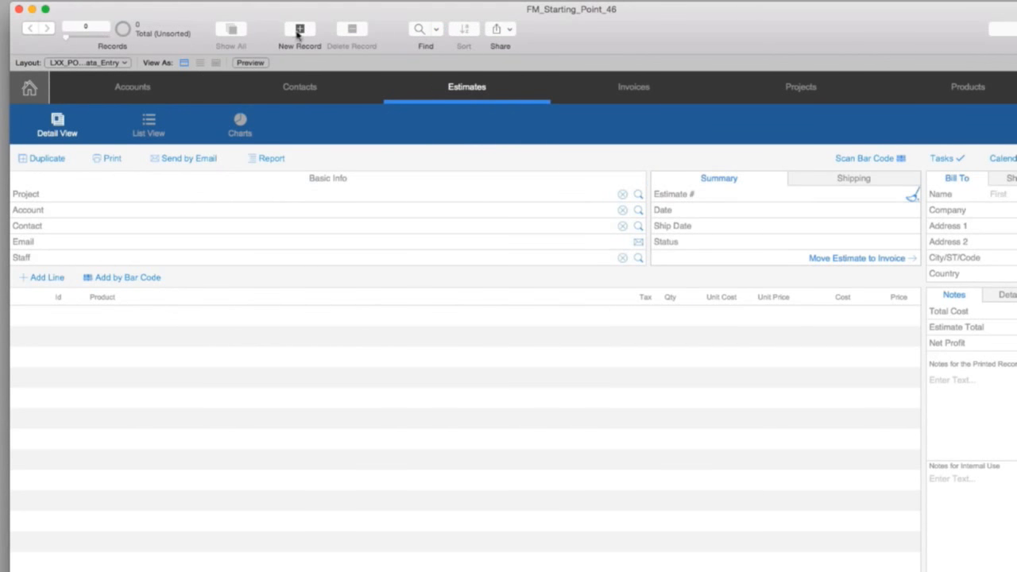
# Create a new purchase order record with the project "Amazing Project" and check its Add Line product picker
pyautogui.click(300, 32)
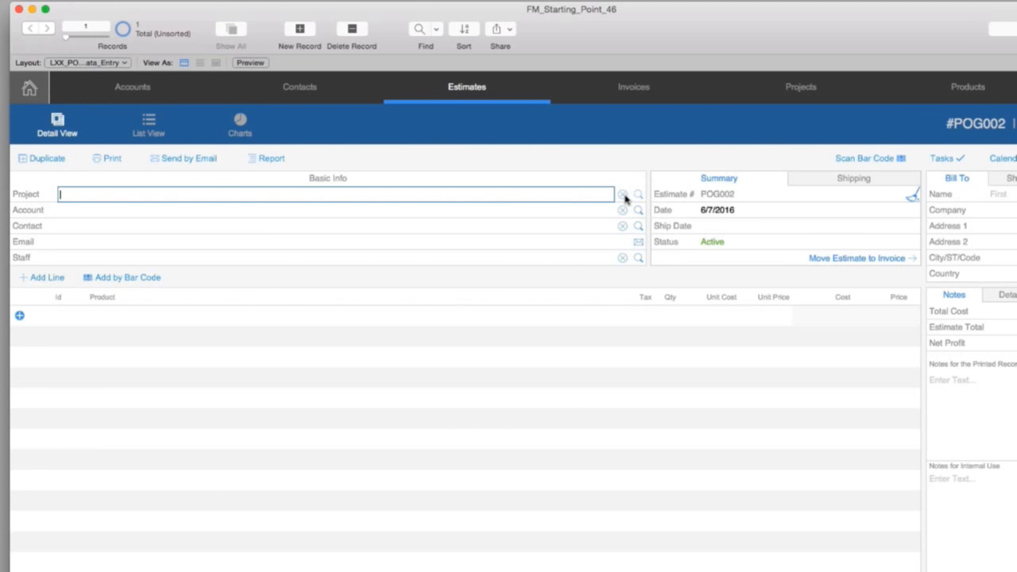
pyautogui.write('Amazing Project')
pyautogui.click(48, 277)
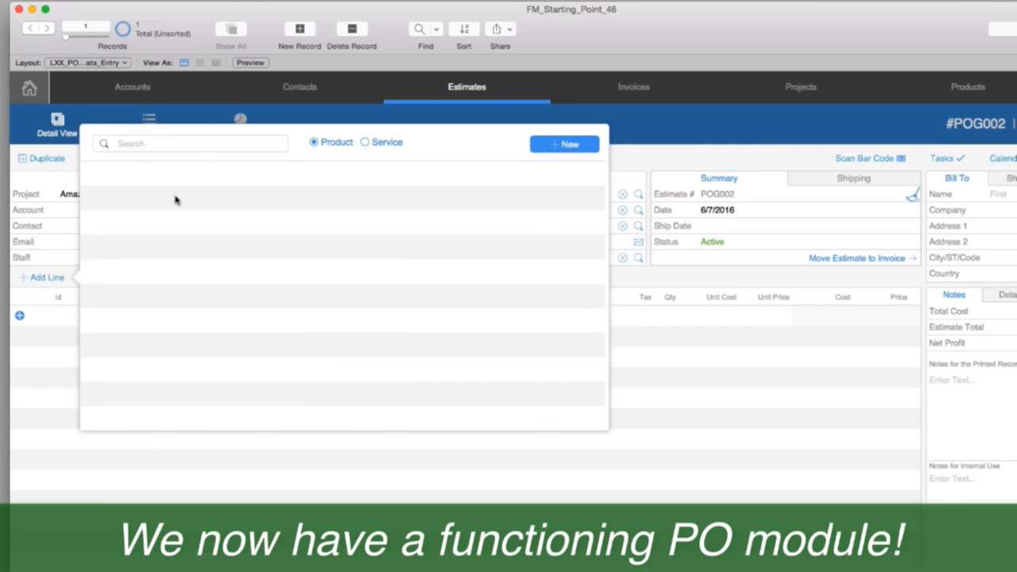
pyautogui.click(649, 559)
# Enter the placeholder product text "asdfasdfsdf" in the purchase order's first line item
pyautogui.click(94, 319)
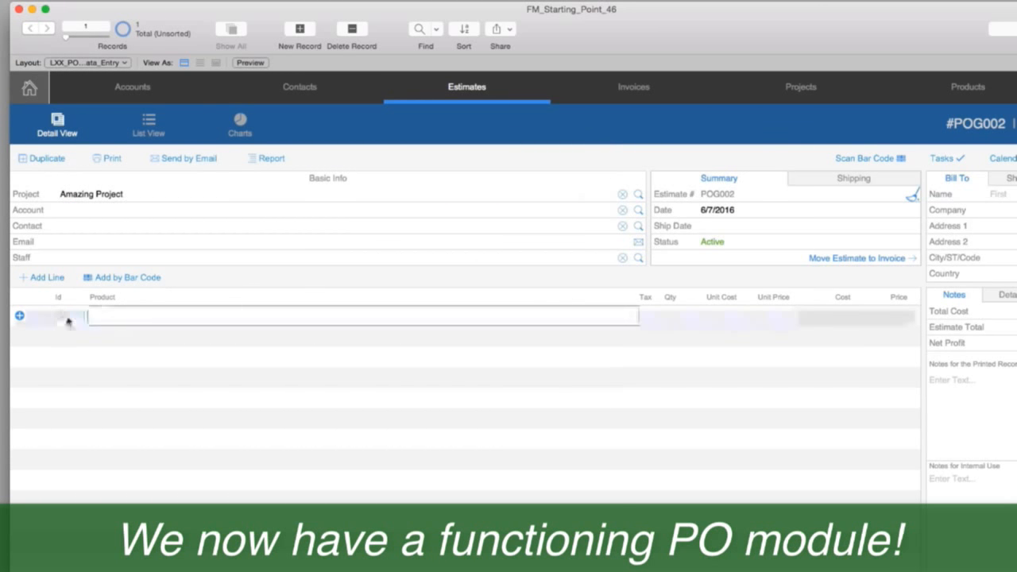
pyautogui.click(61, 319)
pyautogui.click(132, 319)
pyautogui.write('asdfasdfsdf')
pyautogui.click(183, 297)
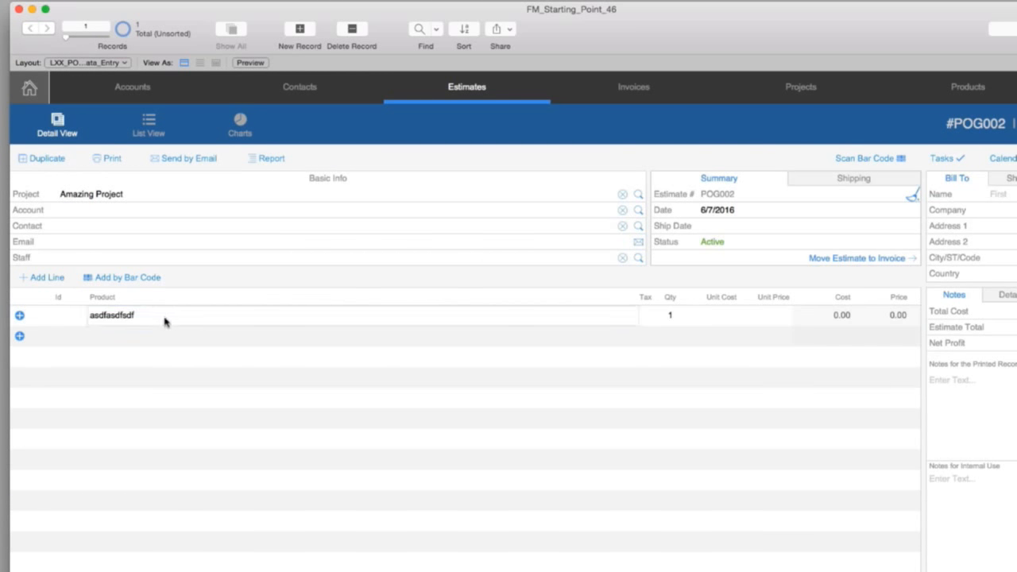
# Set the first line item's product to "Amazing Widget" and commit the entry
pyautogui.click(172, 318)
pyautogui.moveTo(172, 318); pyautogui.dragTo(26, 309)
pyautogui.write('Amazi')
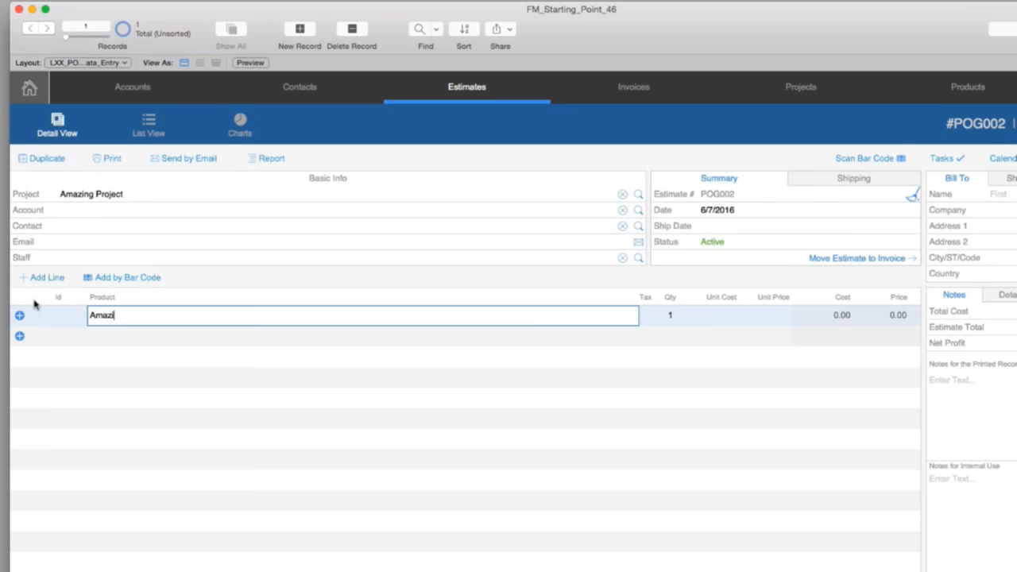
pyautogui.click(186, 295)
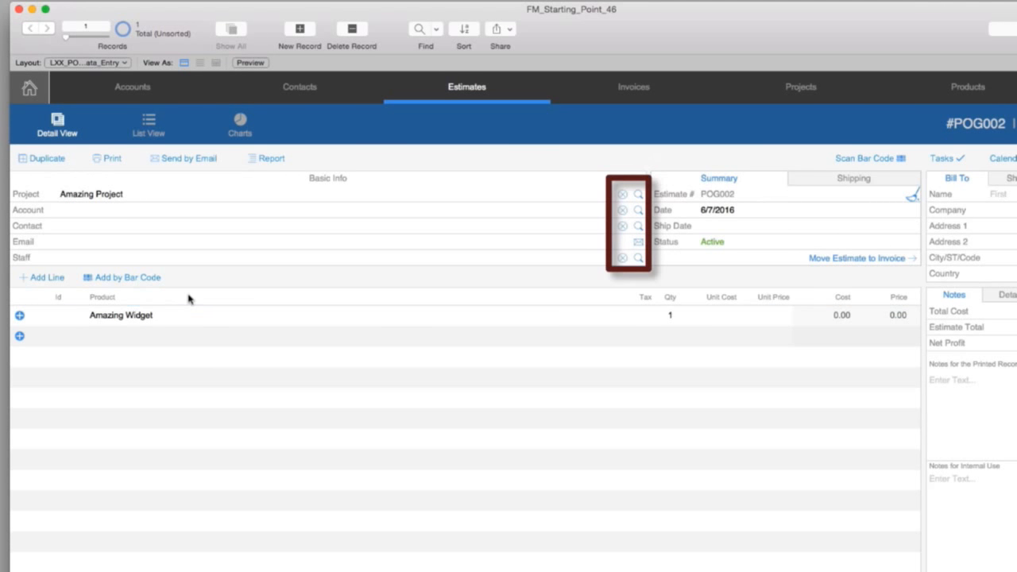
# Try the add controls beside the purchase order's line items
pyautogui.click(119, 342)
pyautogui.click(50, 317)
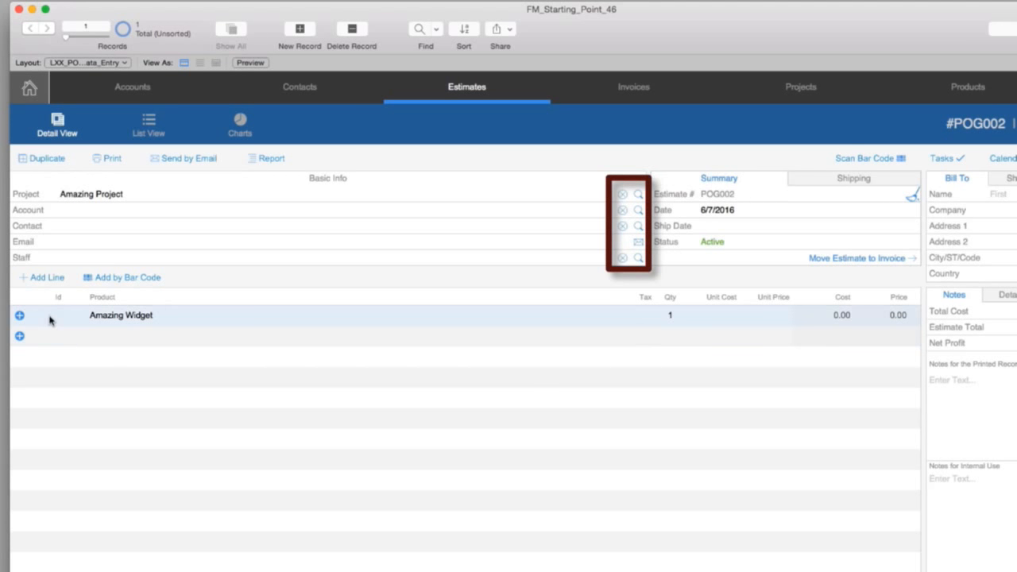
pyautogui.click(20, 339)
pyautogui.click(20, 339)
pyautogui.click(20, 319)
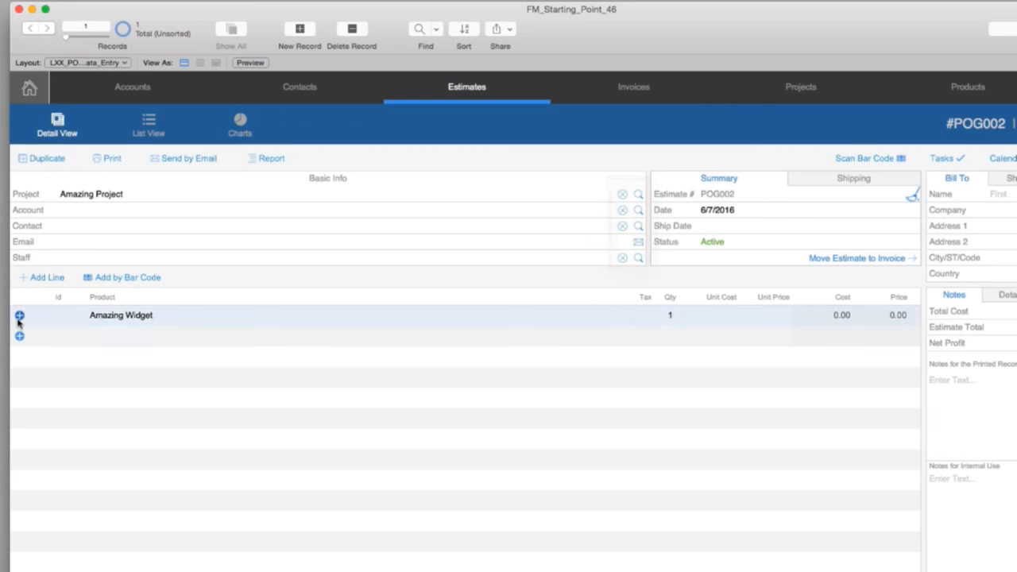
# Start a new product from Add Line with the product name "Amazing Widget 2" and a cost of 50
pyautogui.click(39, 278)
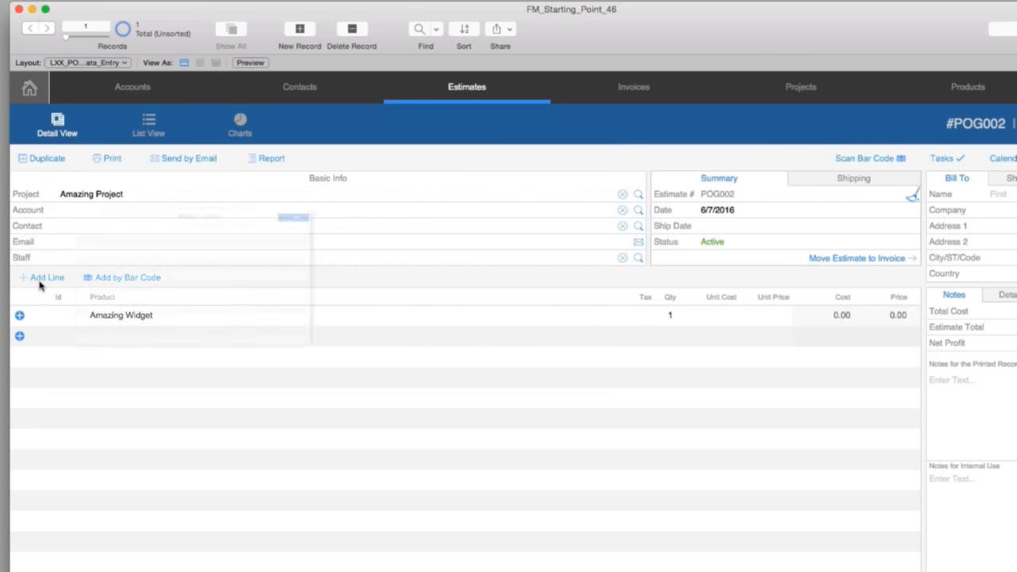
pyautogui.click(550, 145)
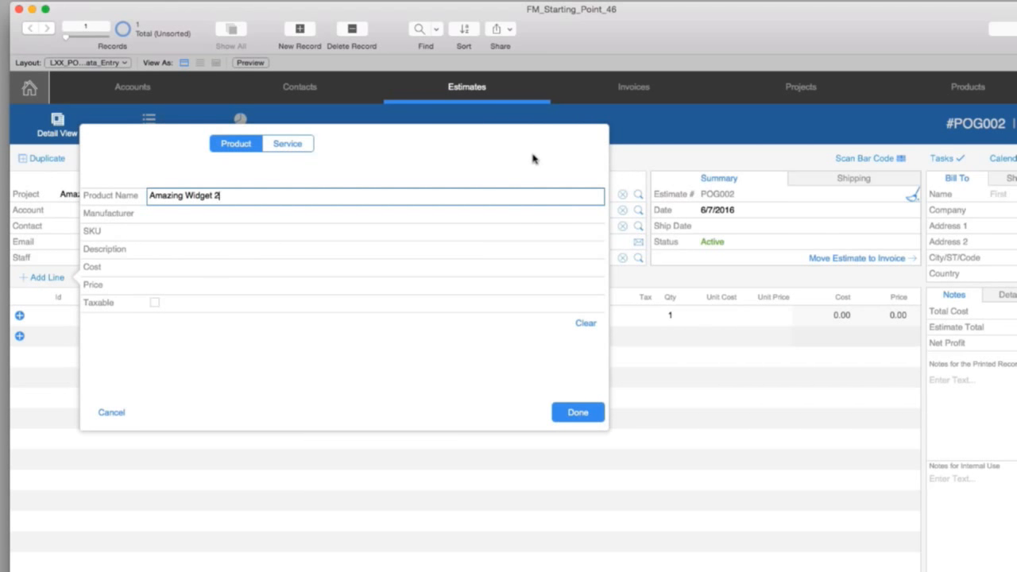
pyautogui.write('Amazing Widget 2')
pyautogui.click(194, 268)
pyautogui.write('5')
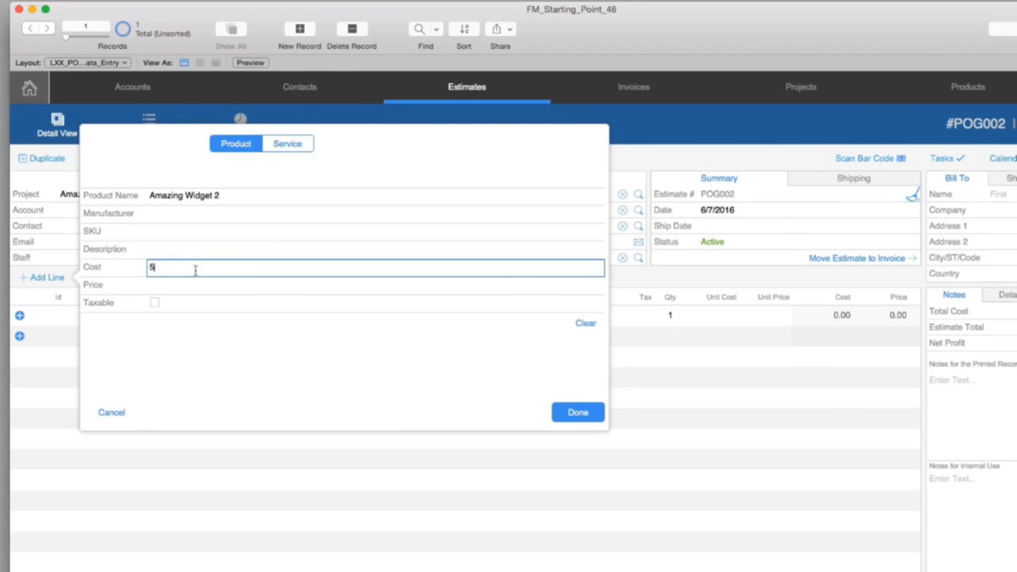
pyautogui.write('0')
pyautogui.click(187, 284)
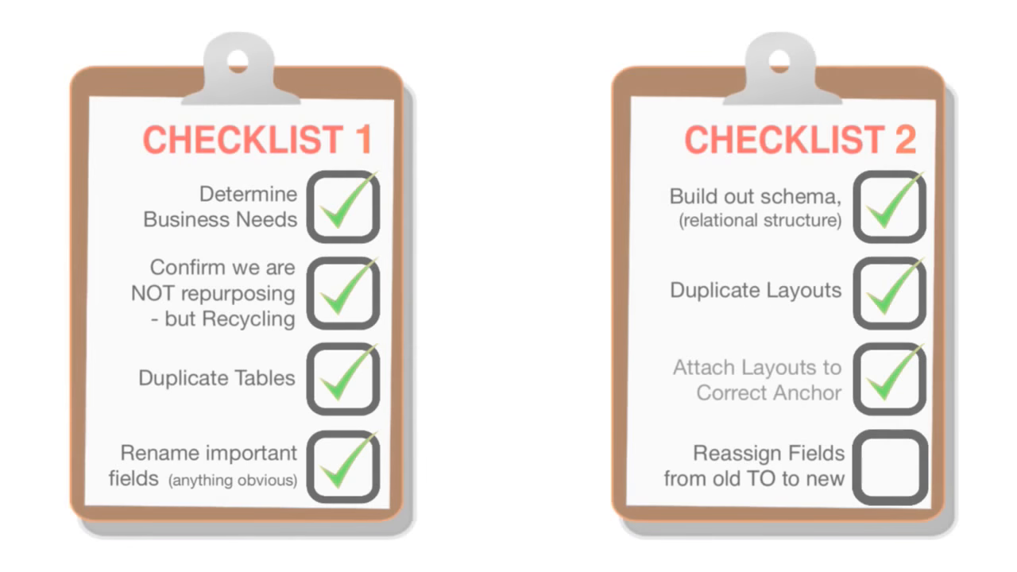